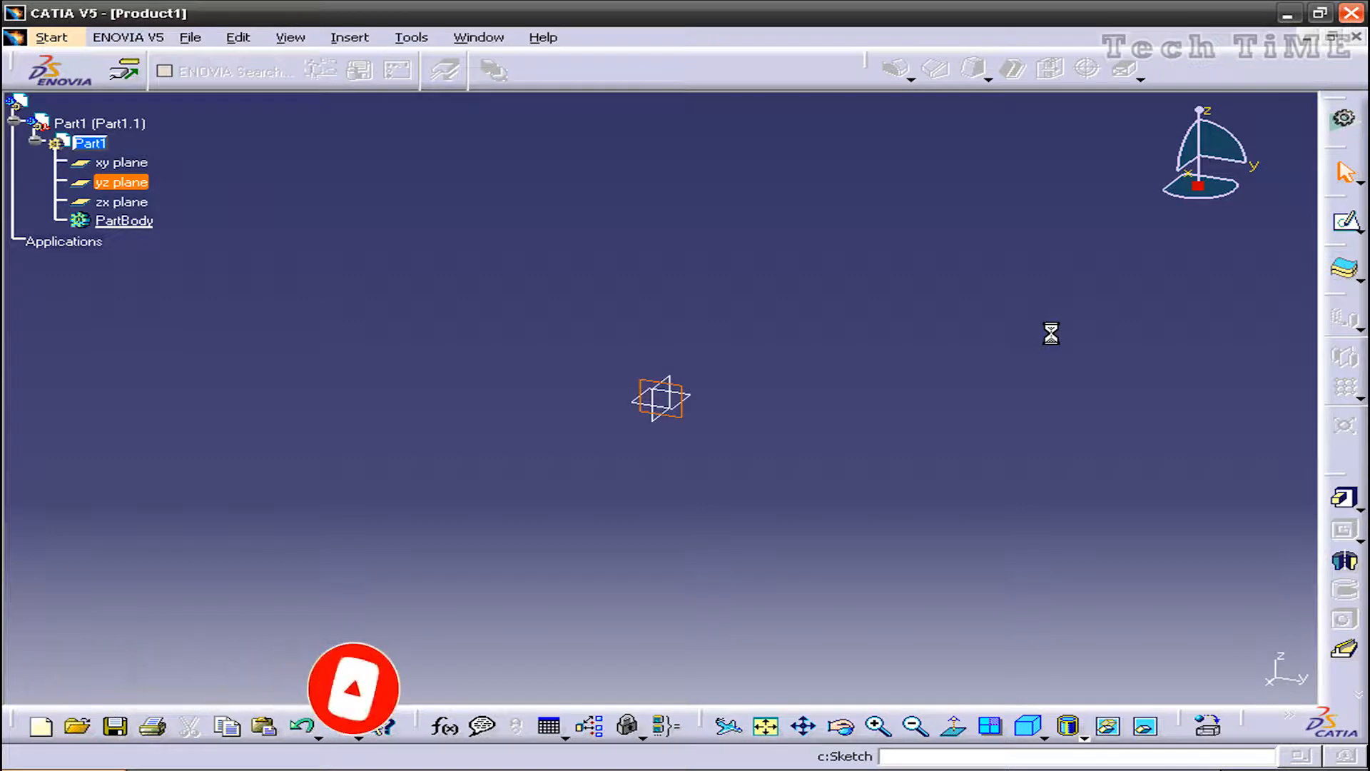
# - Sketch a closed stepped profile from the origin, about 100 mm long and 20 mm high at its raised end, using the Profile tool
pyautogui.click(1343, 416)
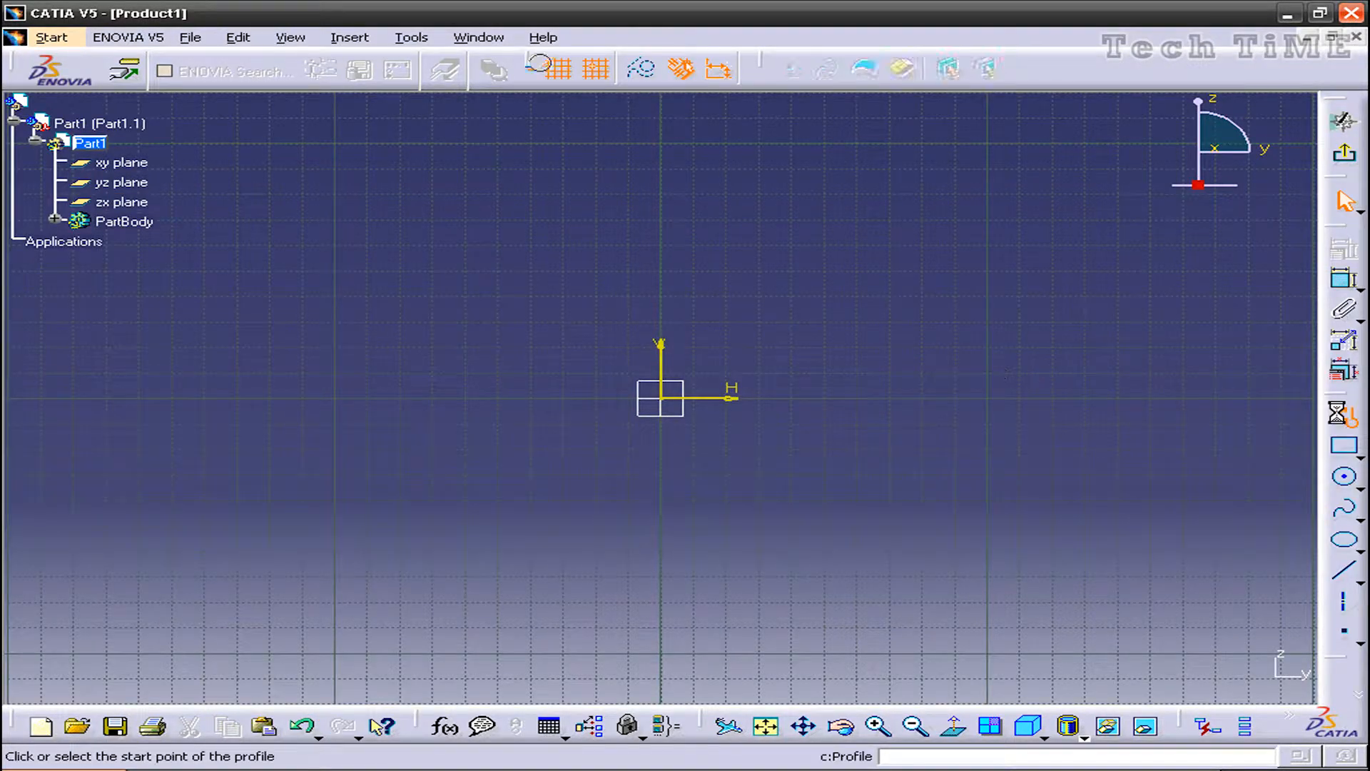
pyautogui.click(333, 347)
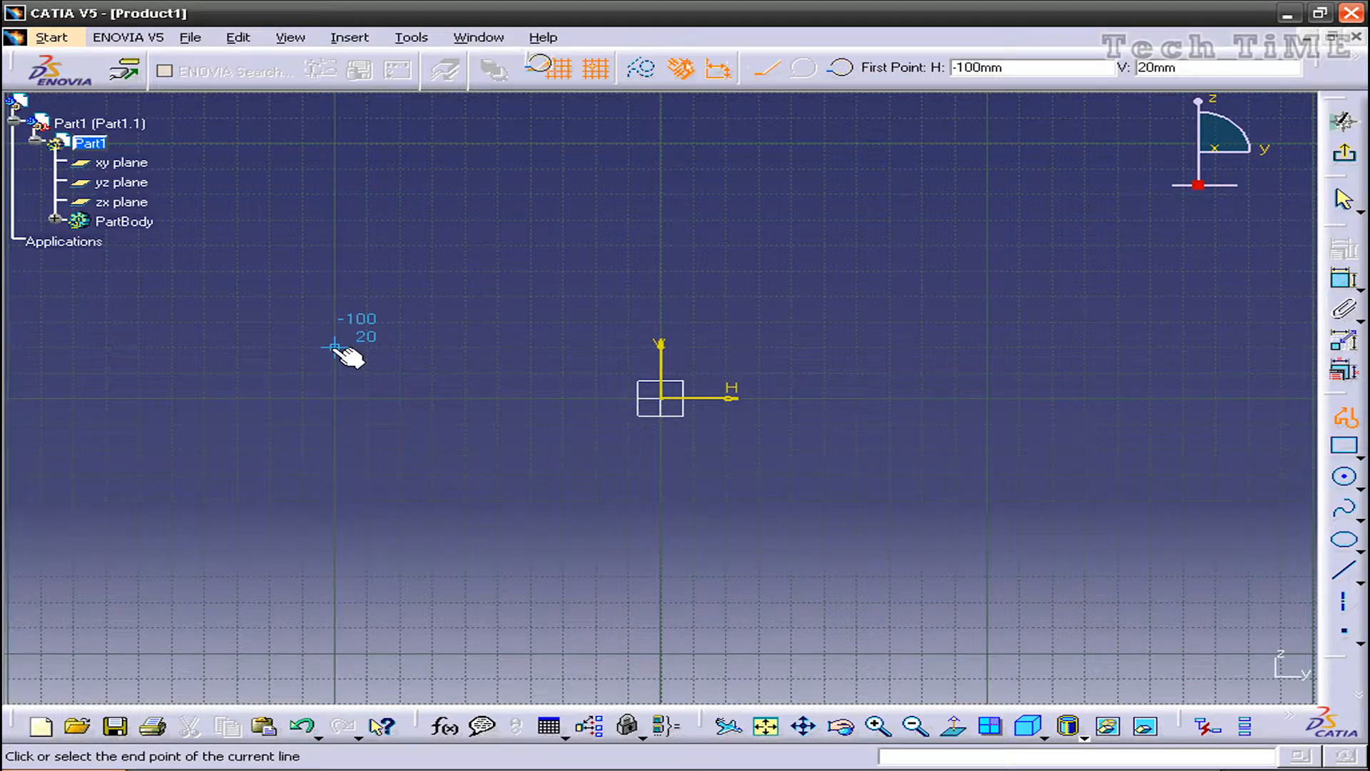
pyautogui.click(333, 397)
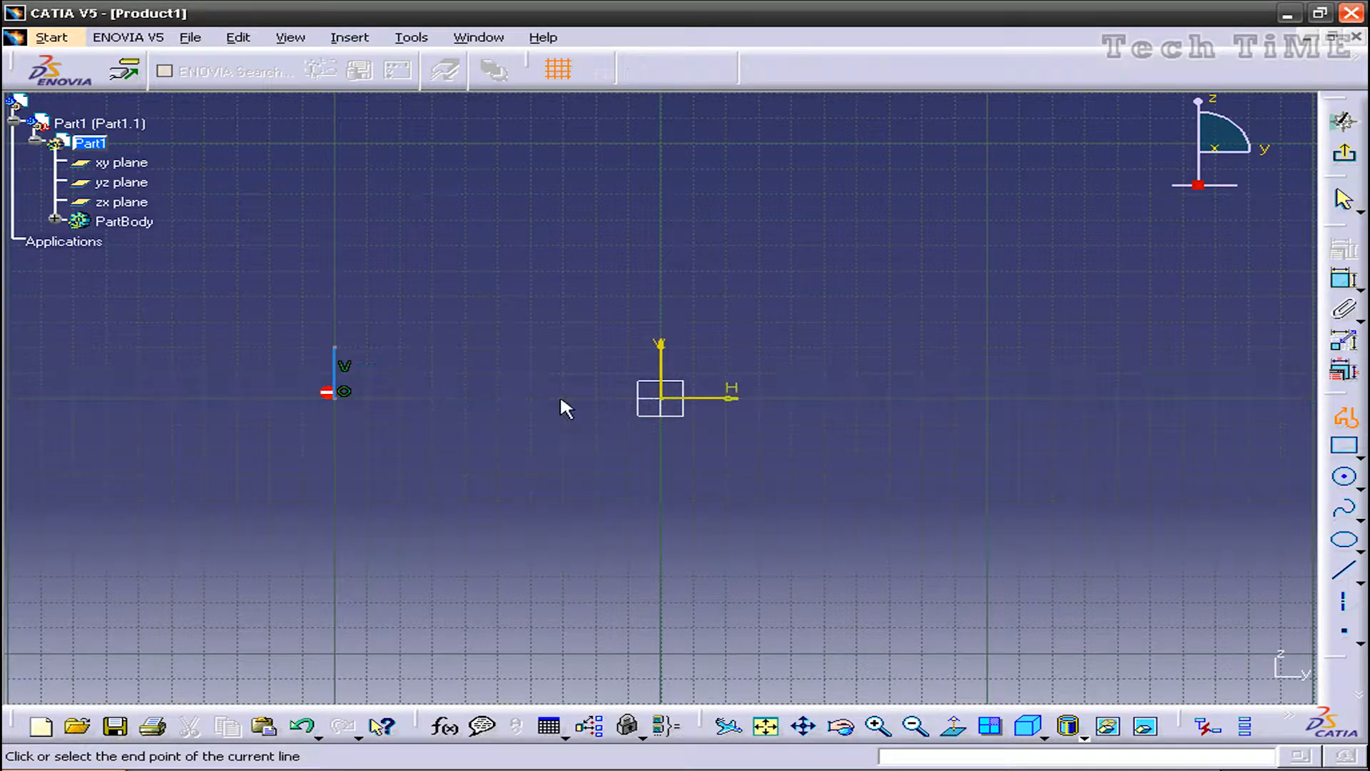
pyautogui.click(661, 398)
pyautogui.click(662, 370)
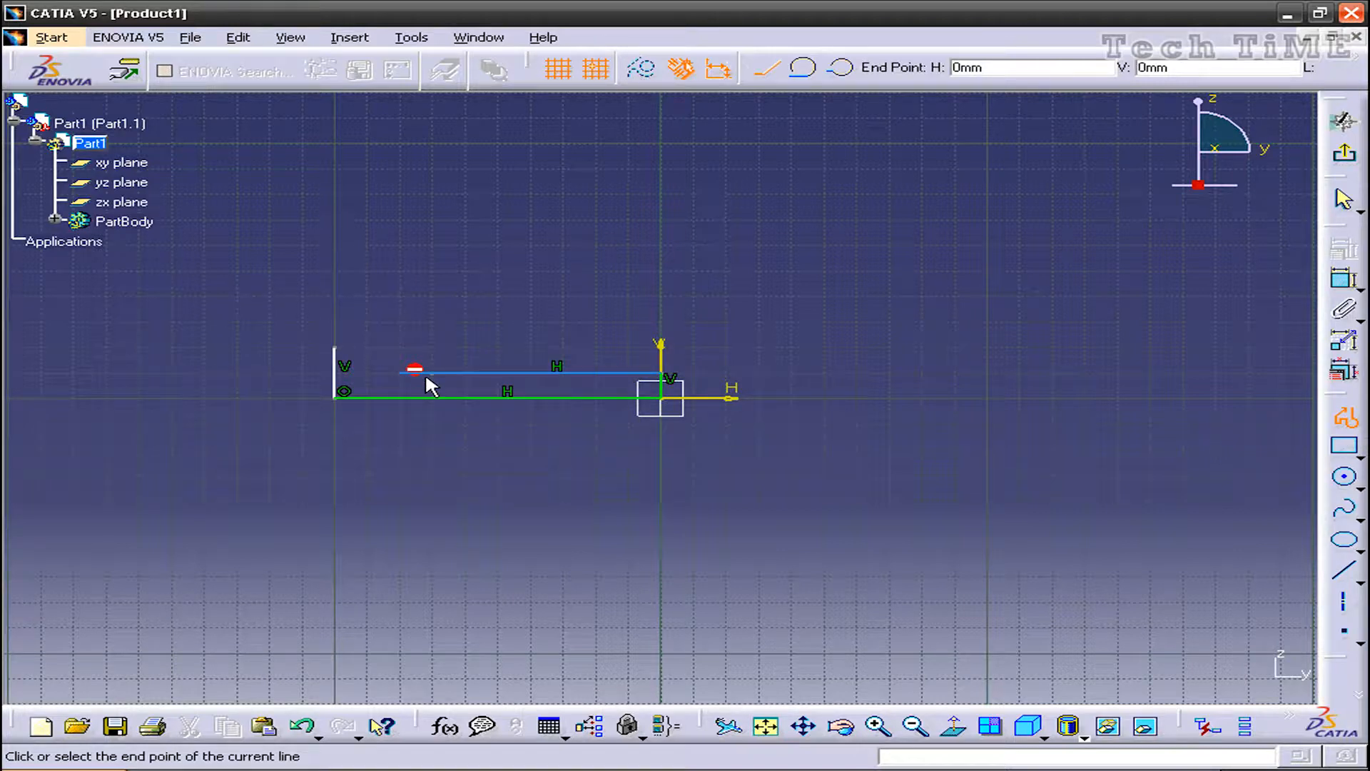
pyautogui.click(431, 372)
pyautogui.click(432, 347)
pyautogui.click(334, 347)
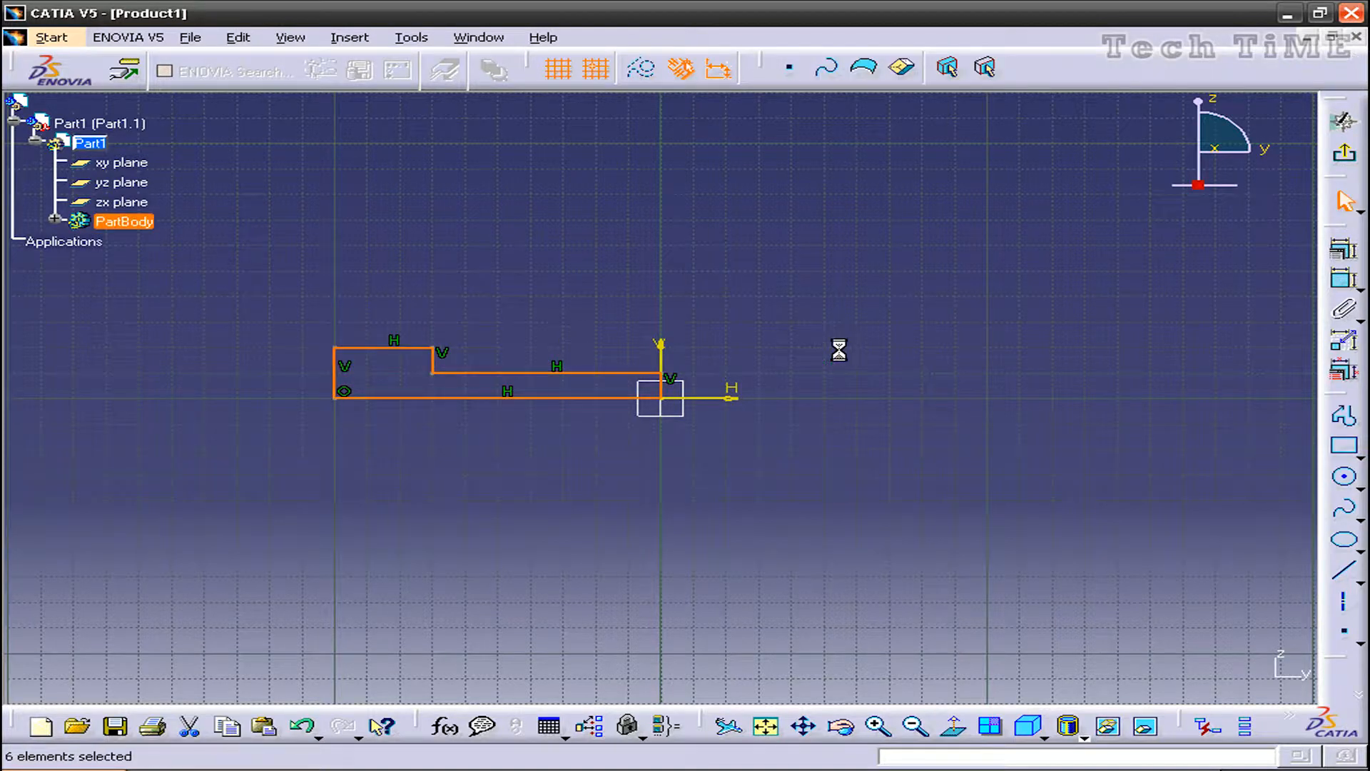
# - Dimension the length of the profile's bottom edge and the height of its raised end
pyautogui.click(1345, 278)
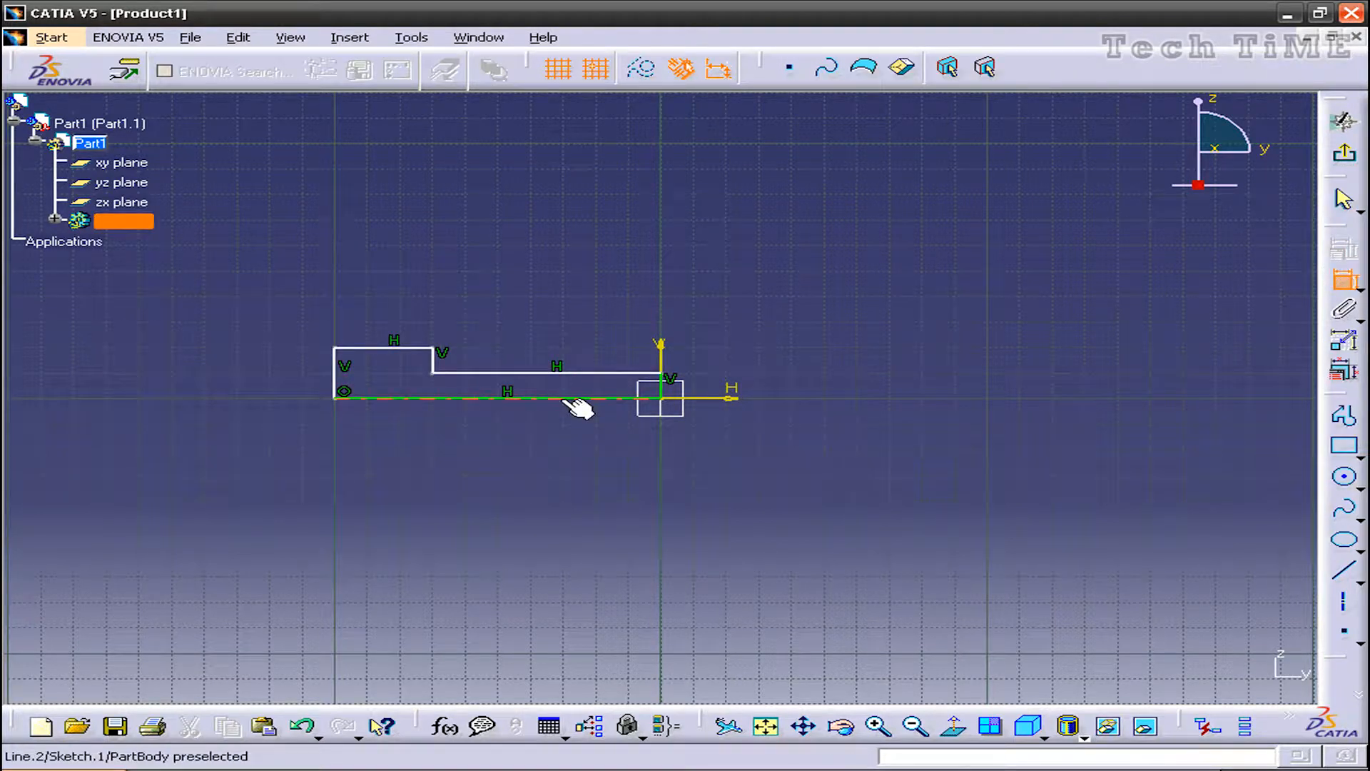
pyautogui.click(575, 399)
pyautogui.click(510, 421)
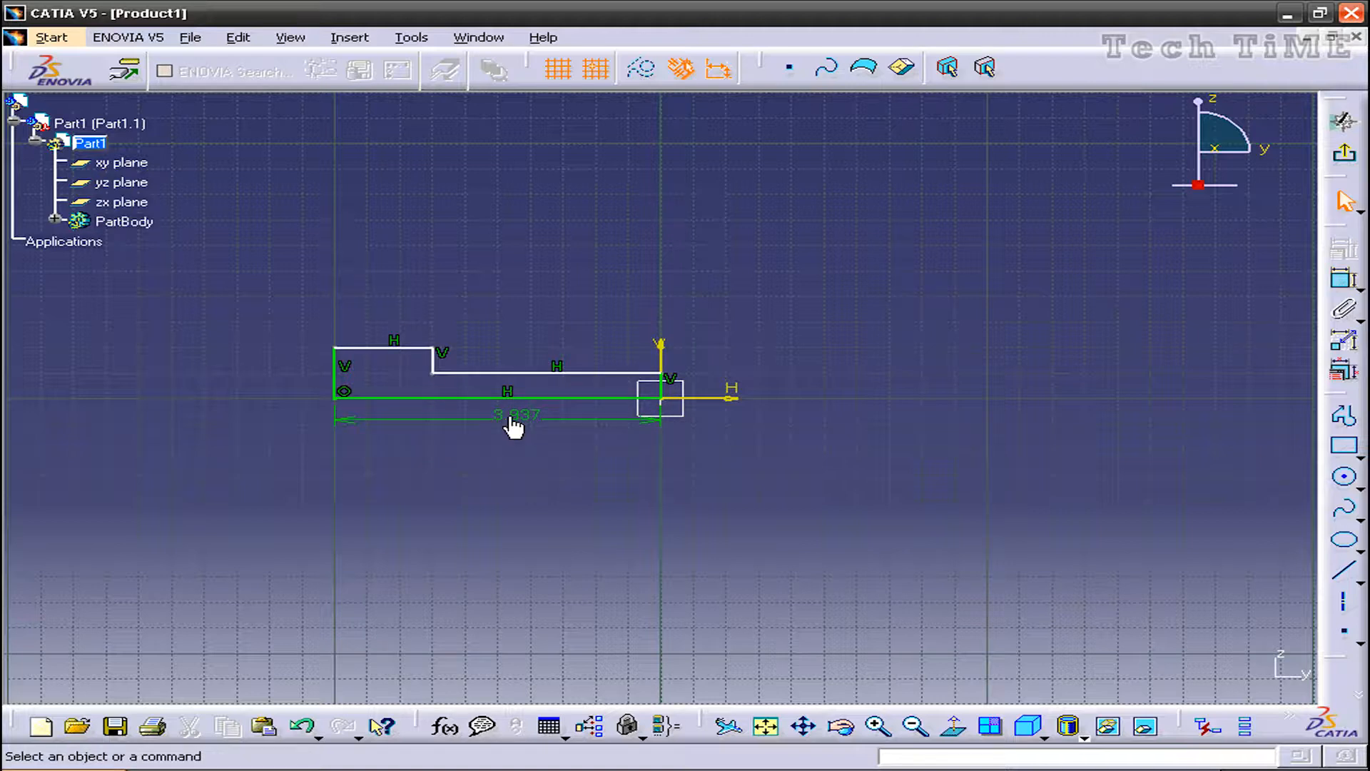
pyautogui.click(1345, 279)
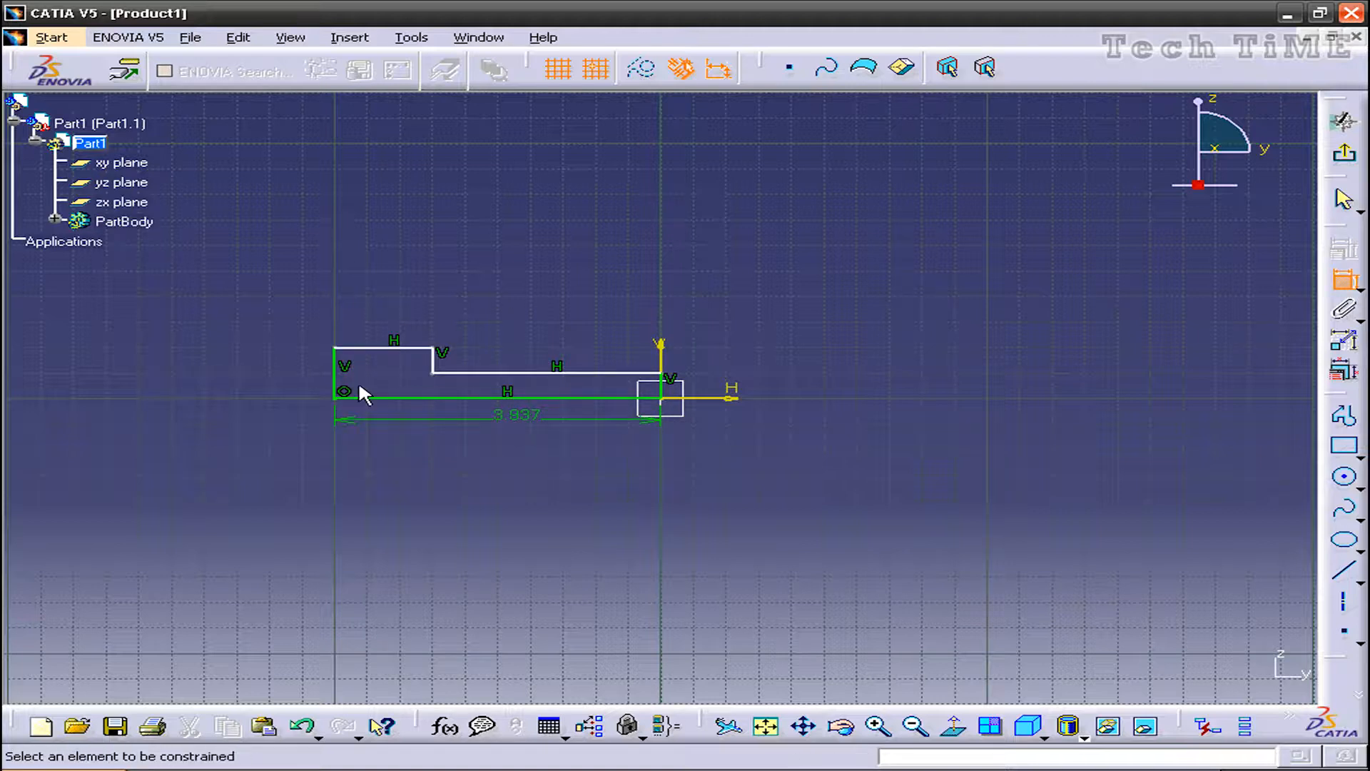
pyautogui.click(334, 372)
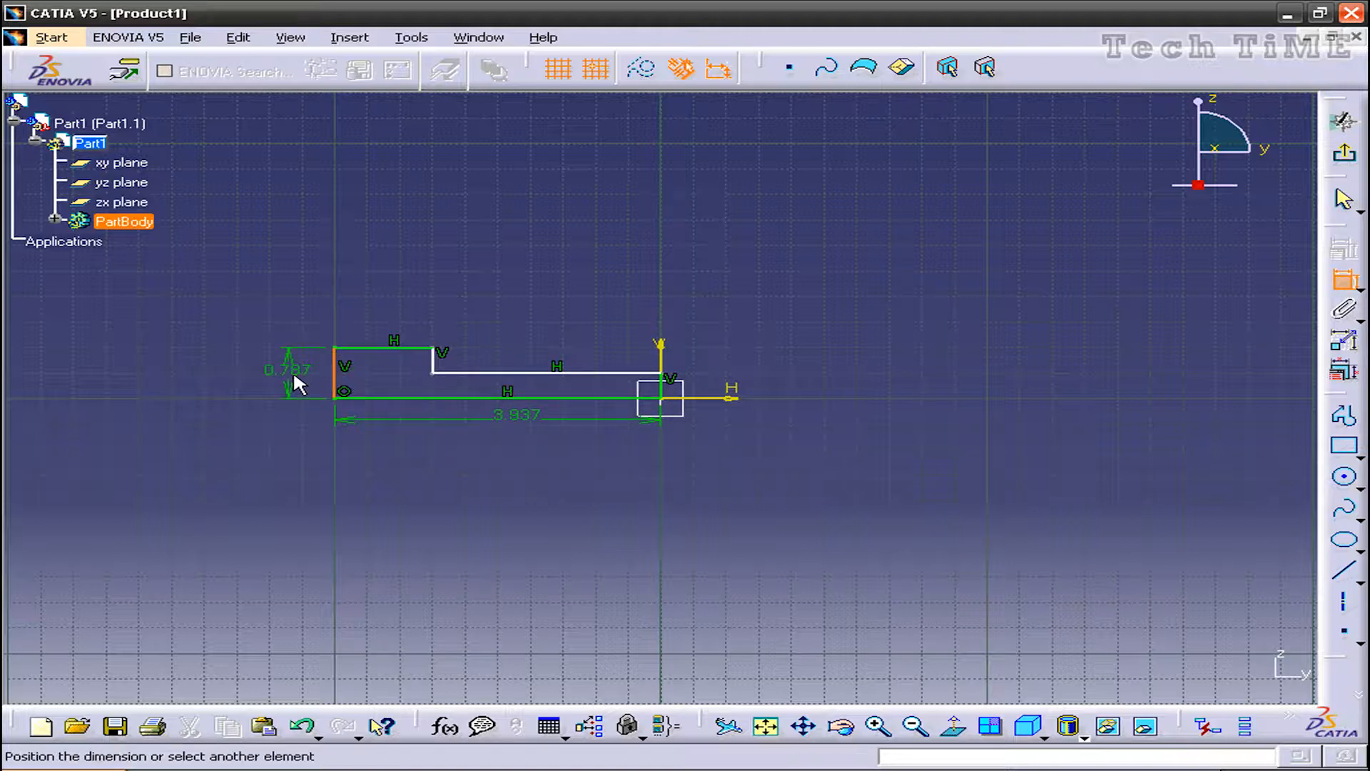
pyautogui.click(295, 378)
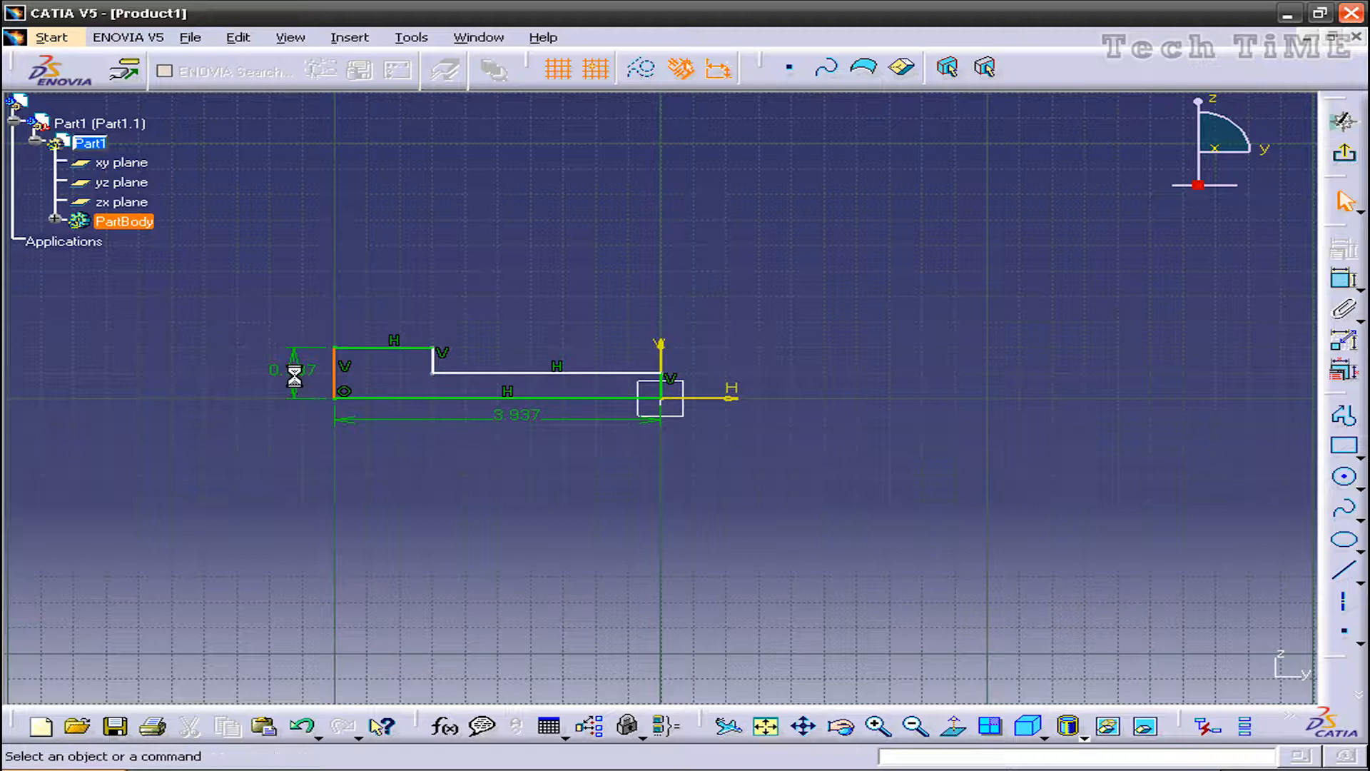
# - Dimension the length of the raised top edge and the height of the small vertical step
pyautogui.click(378, 348)
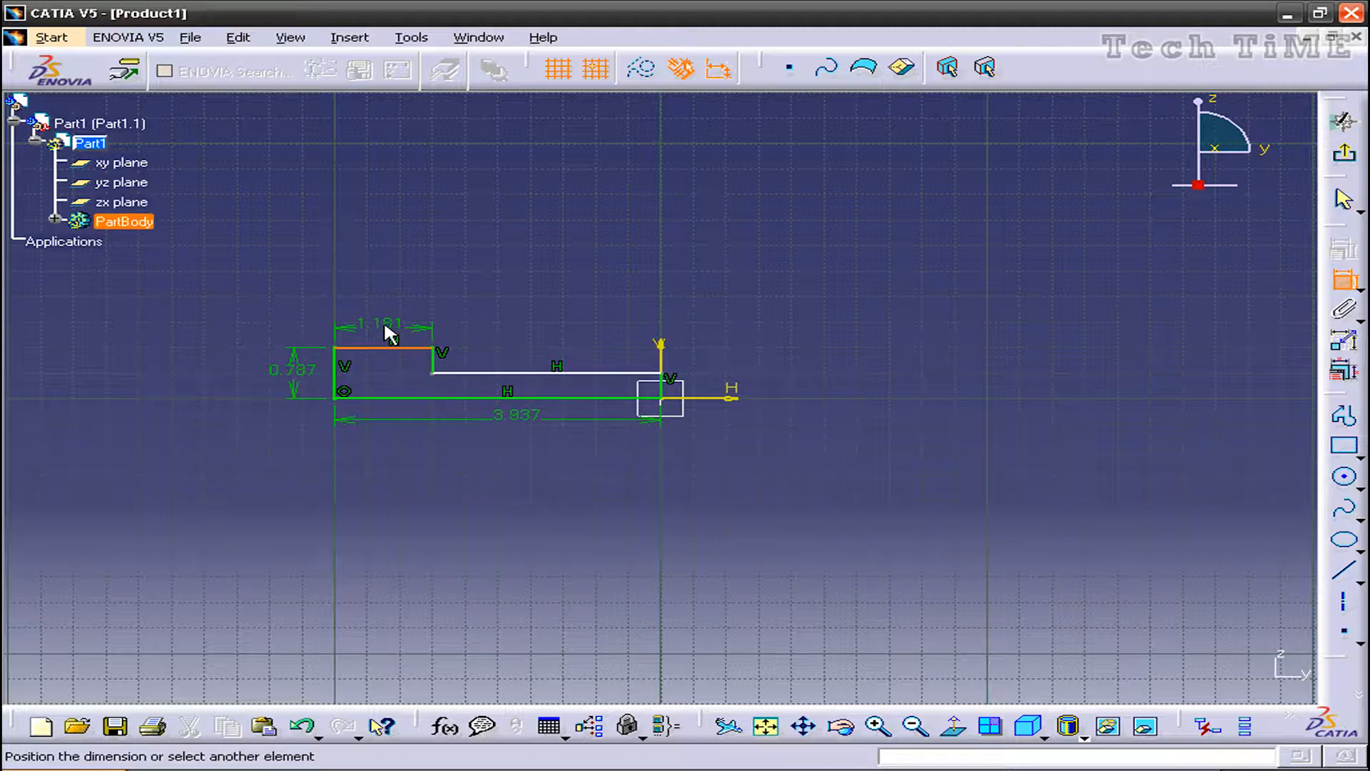
pyautogui.click(386, 330)
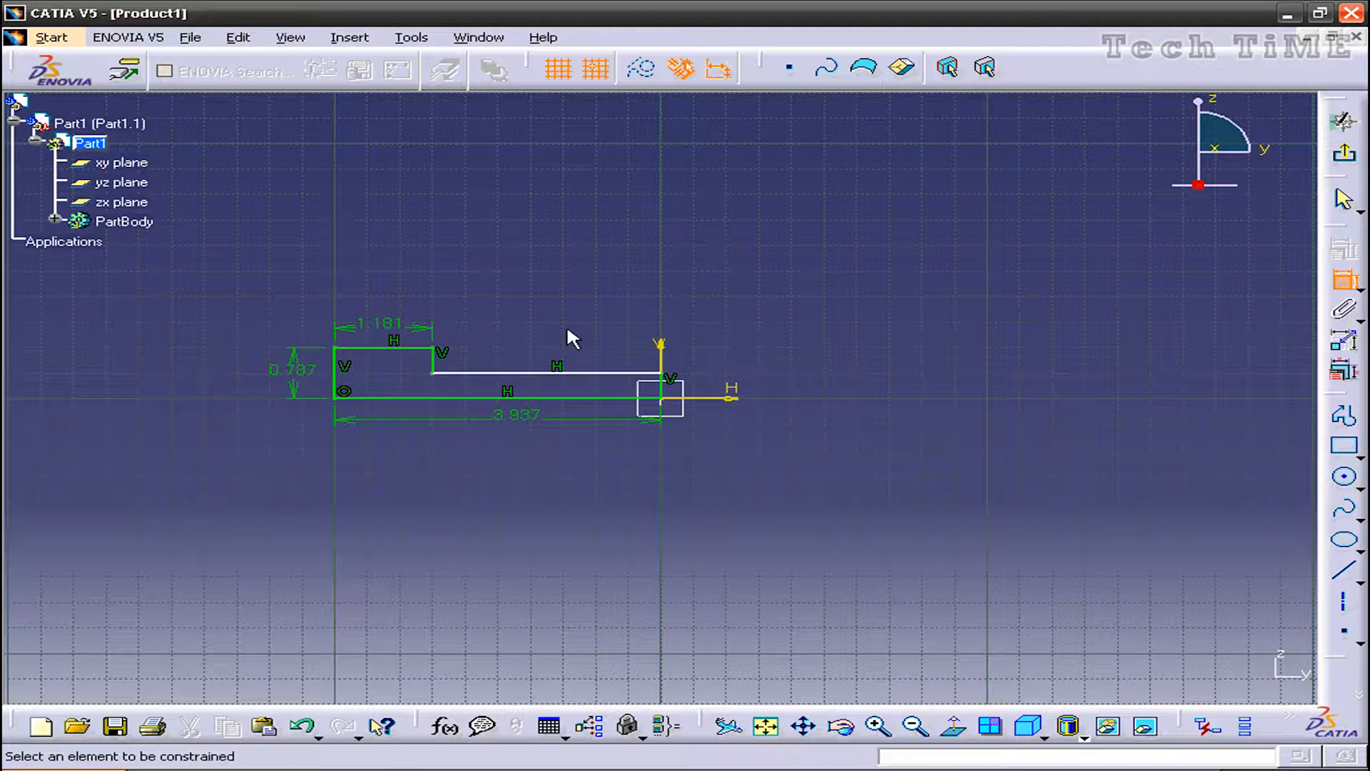
pyautogui.click(434, 360)
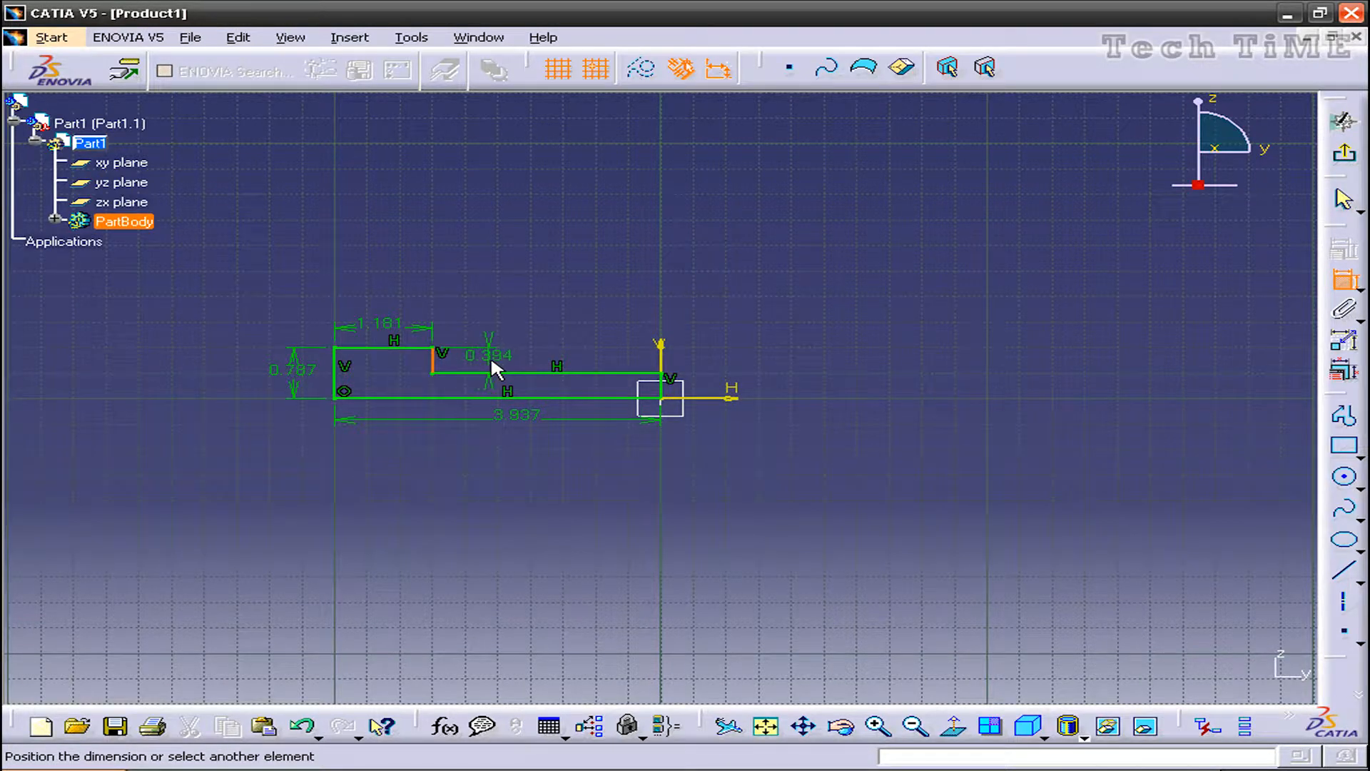
pyautogui.click(490, 354)
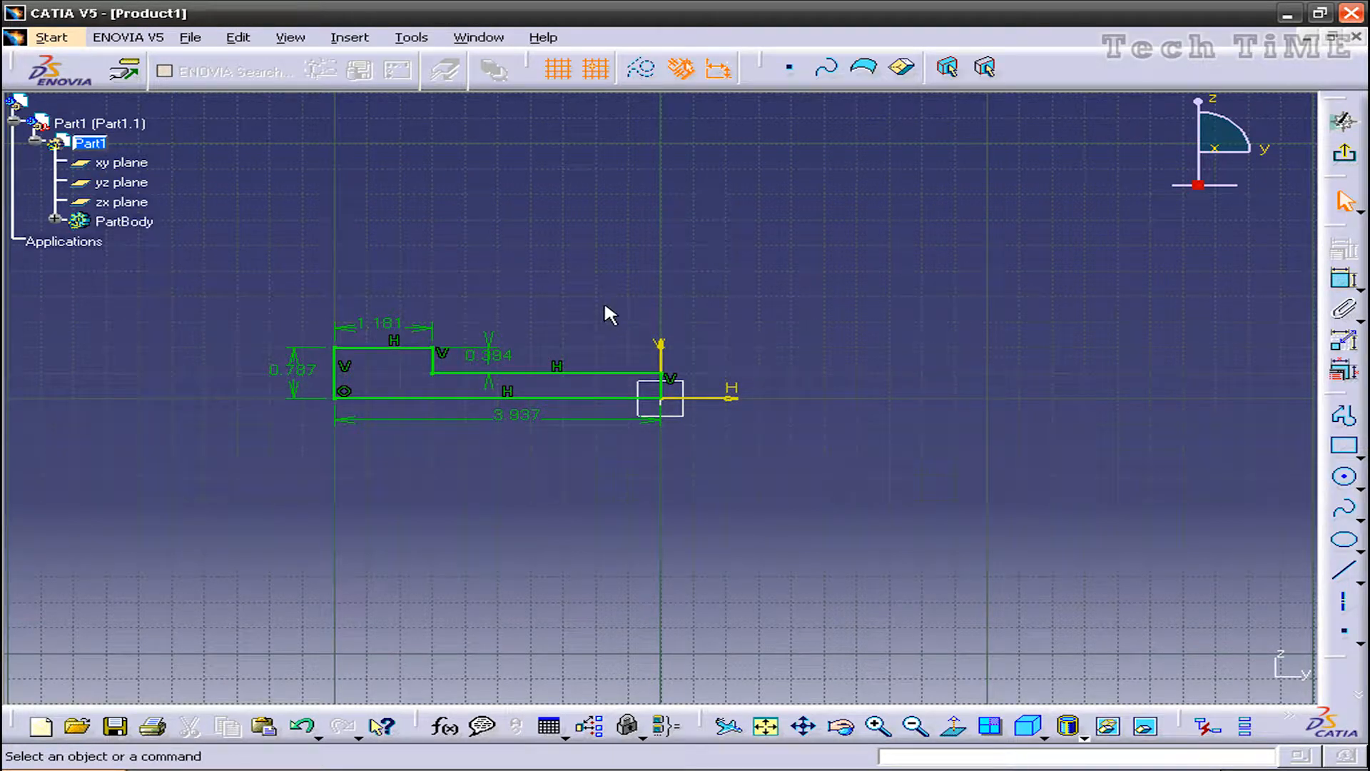
# - Set the profile's bottom length to 3.7 in and its raised end height to 0.75 in
pyautogui.doubleClick(526, 413)
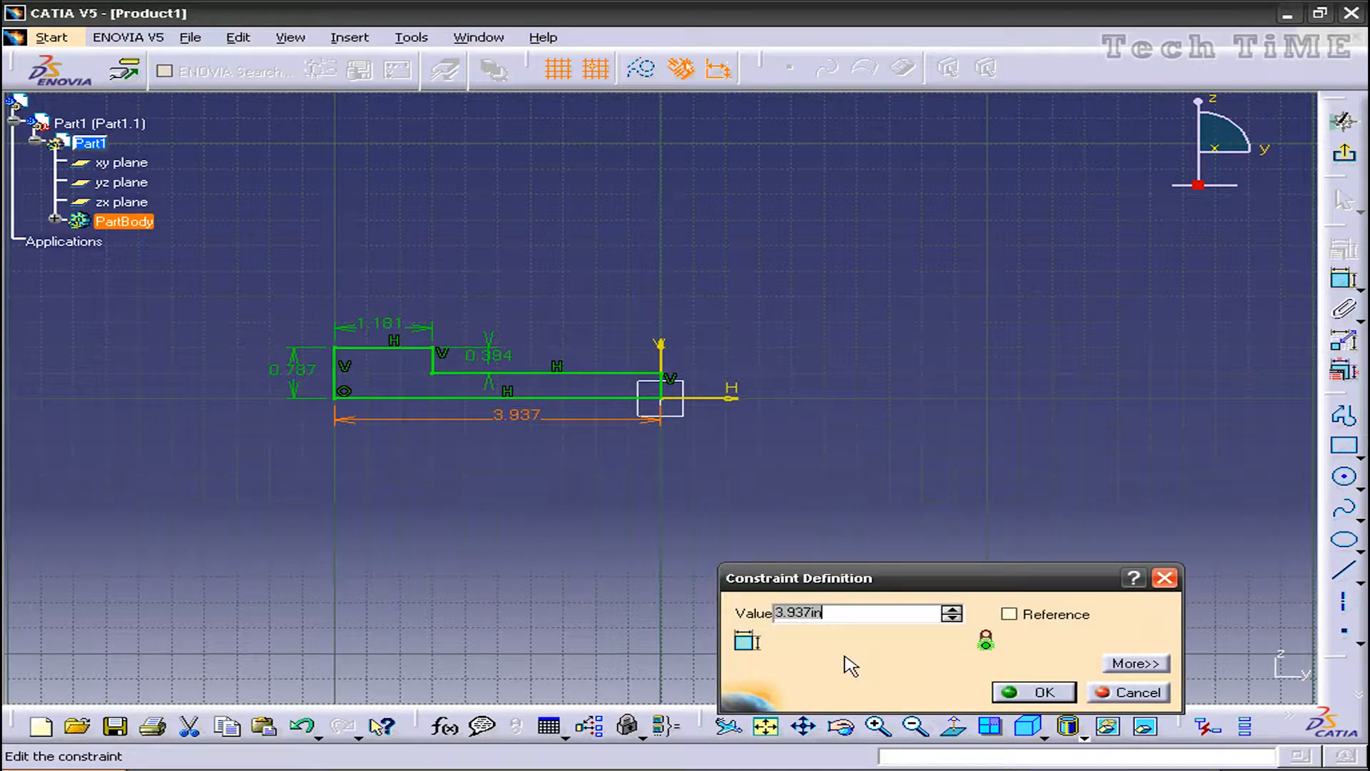
pyautogui.write('3.7')
pyautogui.click(1034, 692)
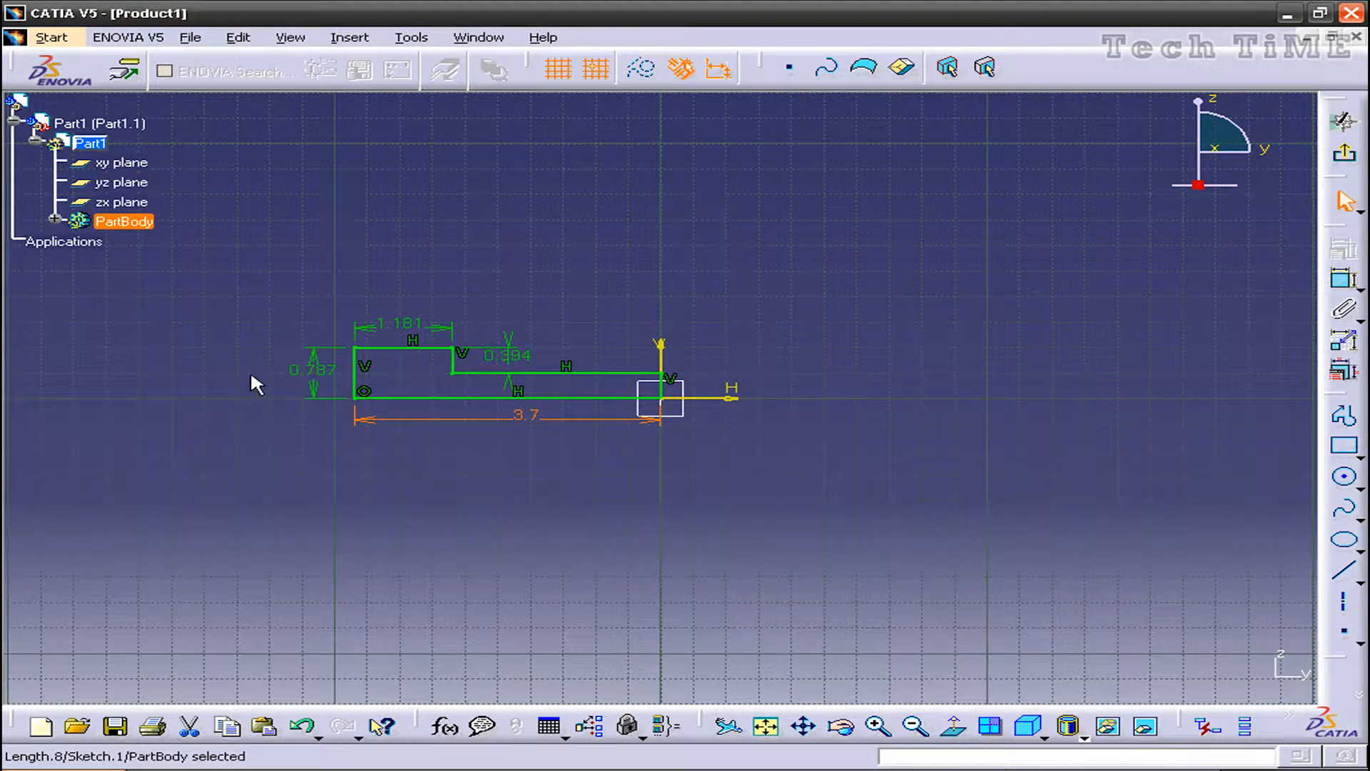
pyautogui.doubleClick(312, 369)
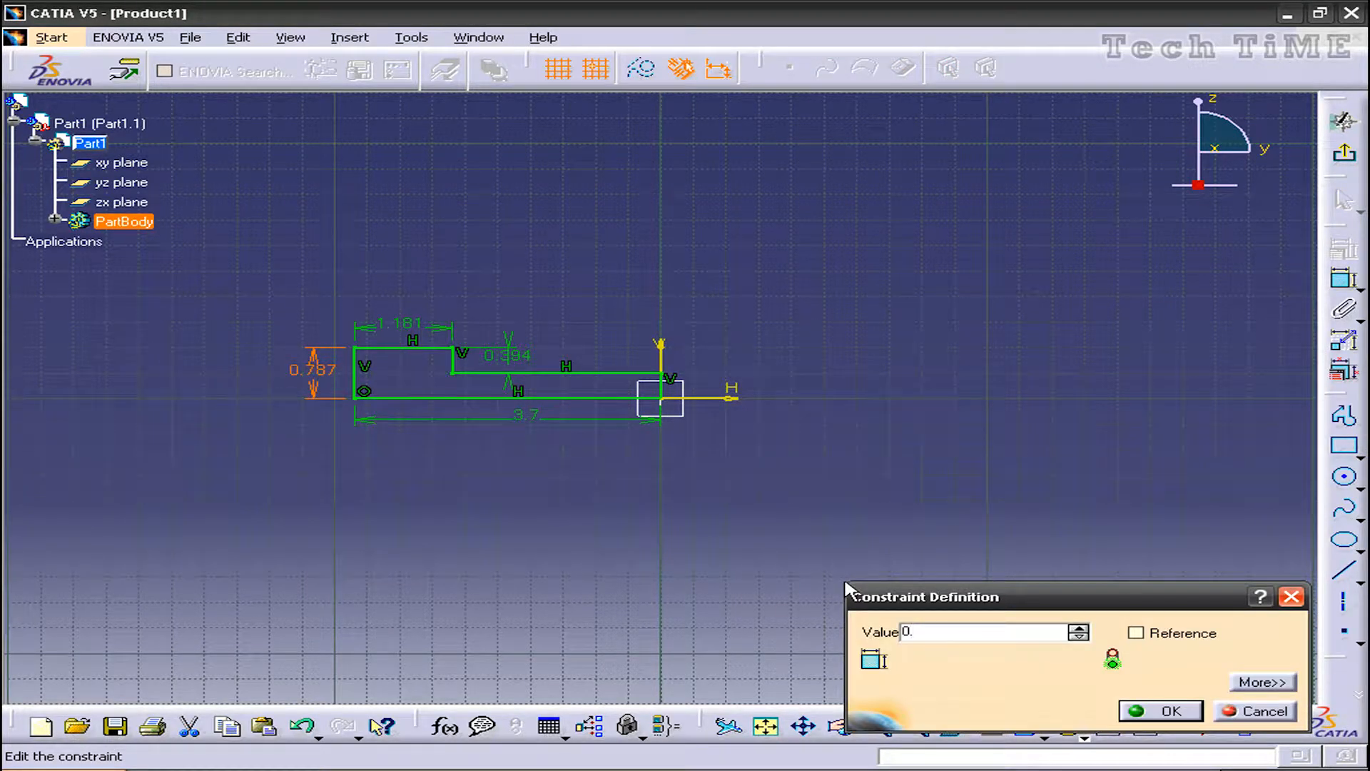
pyautogui.write('0.75')
pyautogui.click(1170, 711)
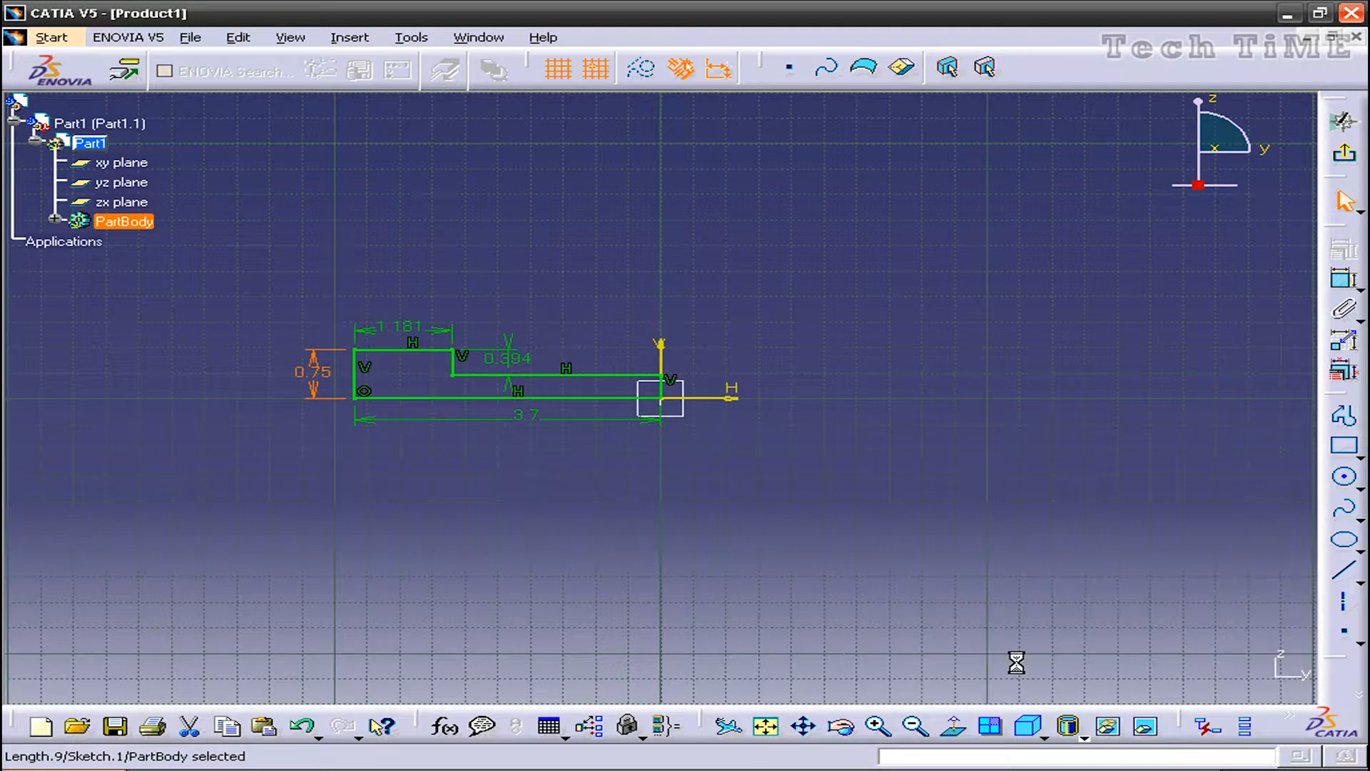
# - Set the raised top edge's length to 0.687 in and the step height to 0.125 in
pyautogui.doubleClick(414, 326)
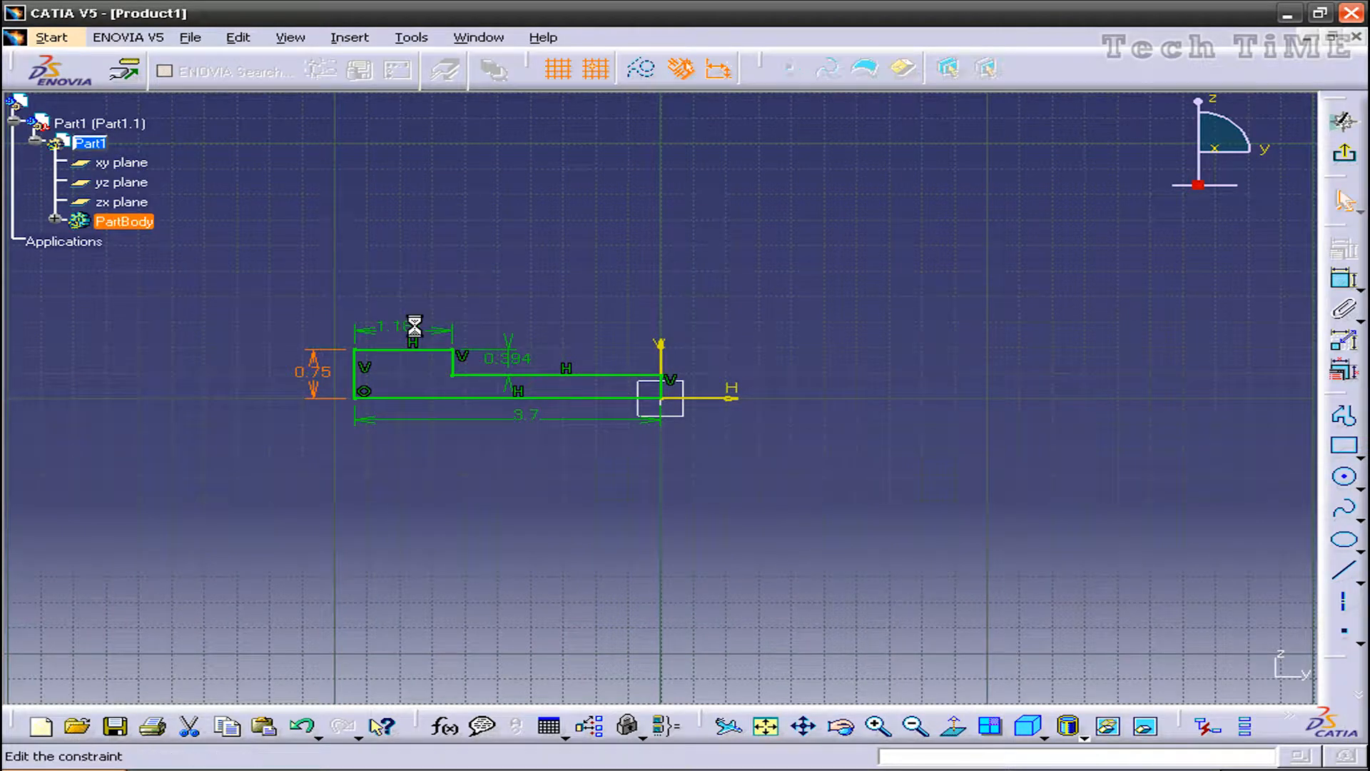
pyautogui.write('0.687in')
pyautogui.click(1146, 471)
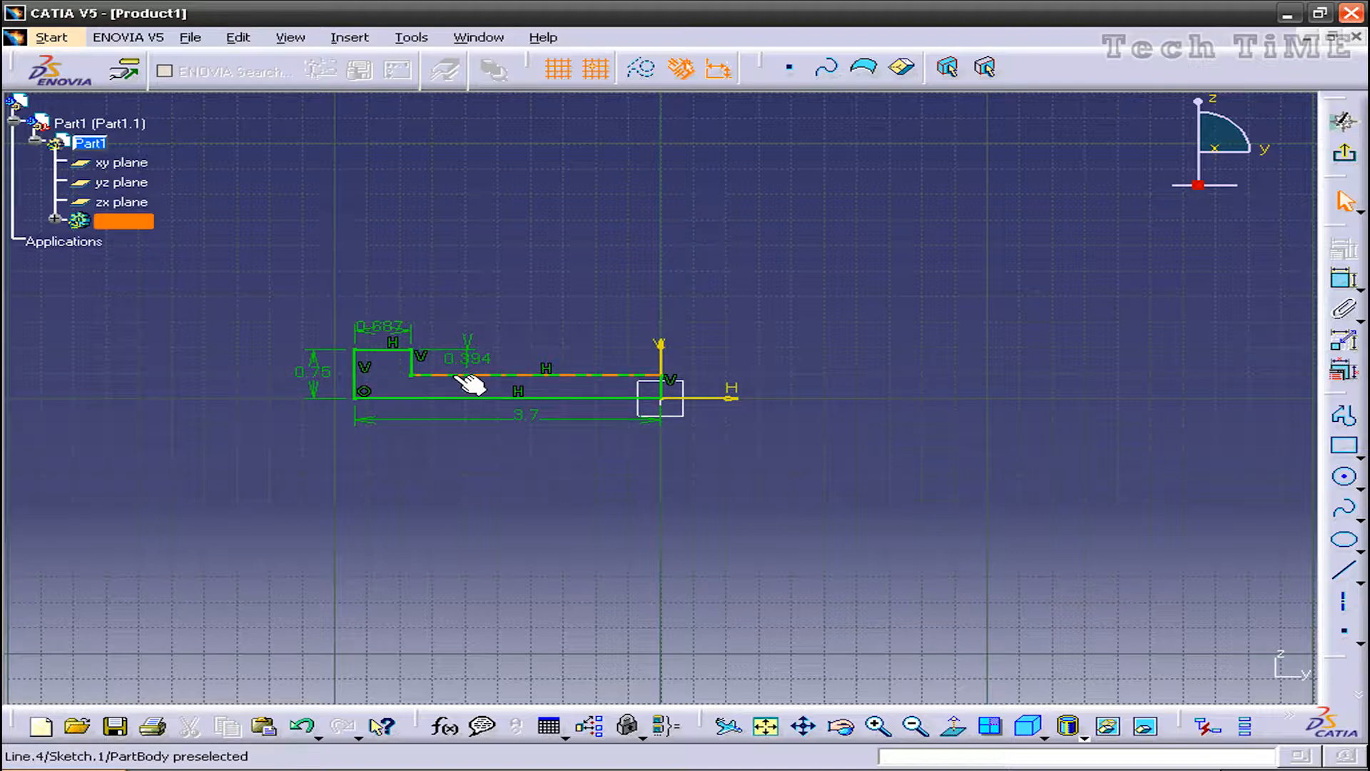
pyautogui.doubleClick(485, 368)
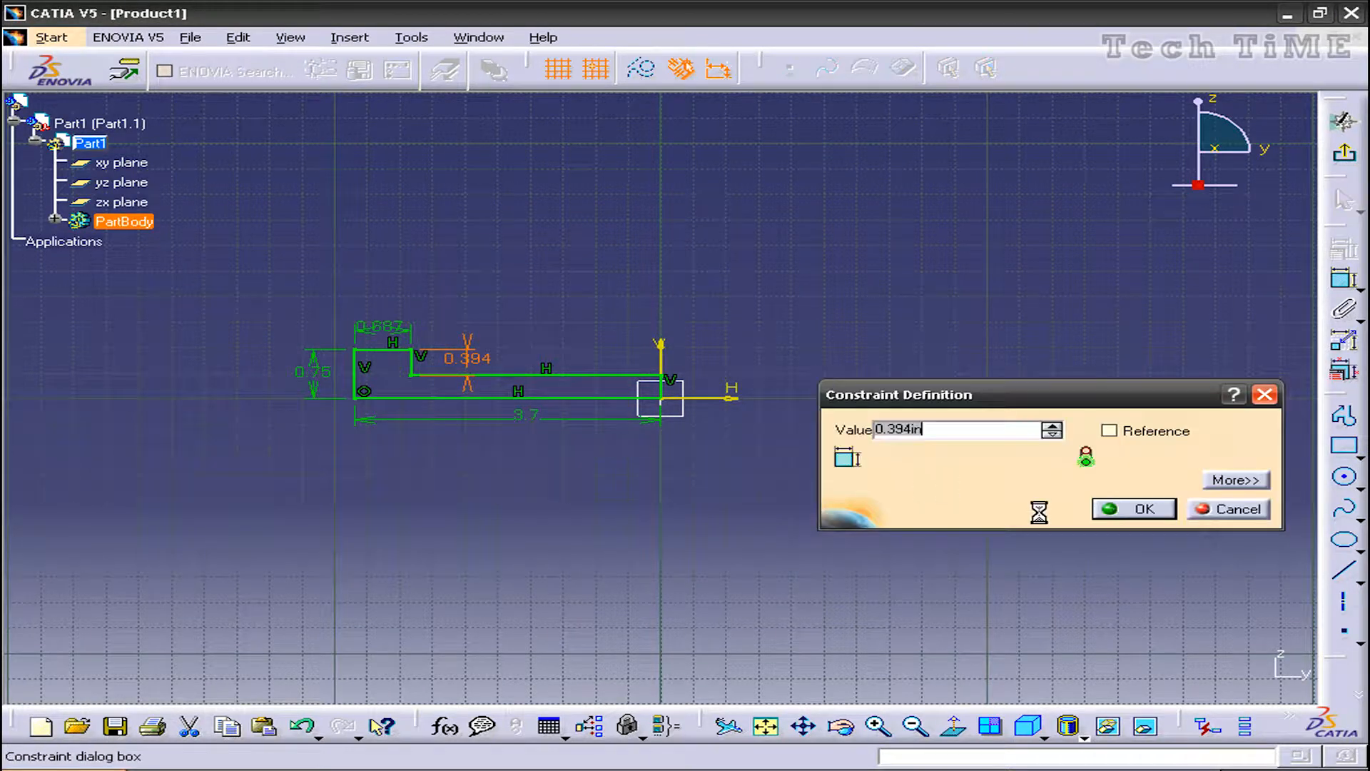
pyautogui.click(1142, 508)
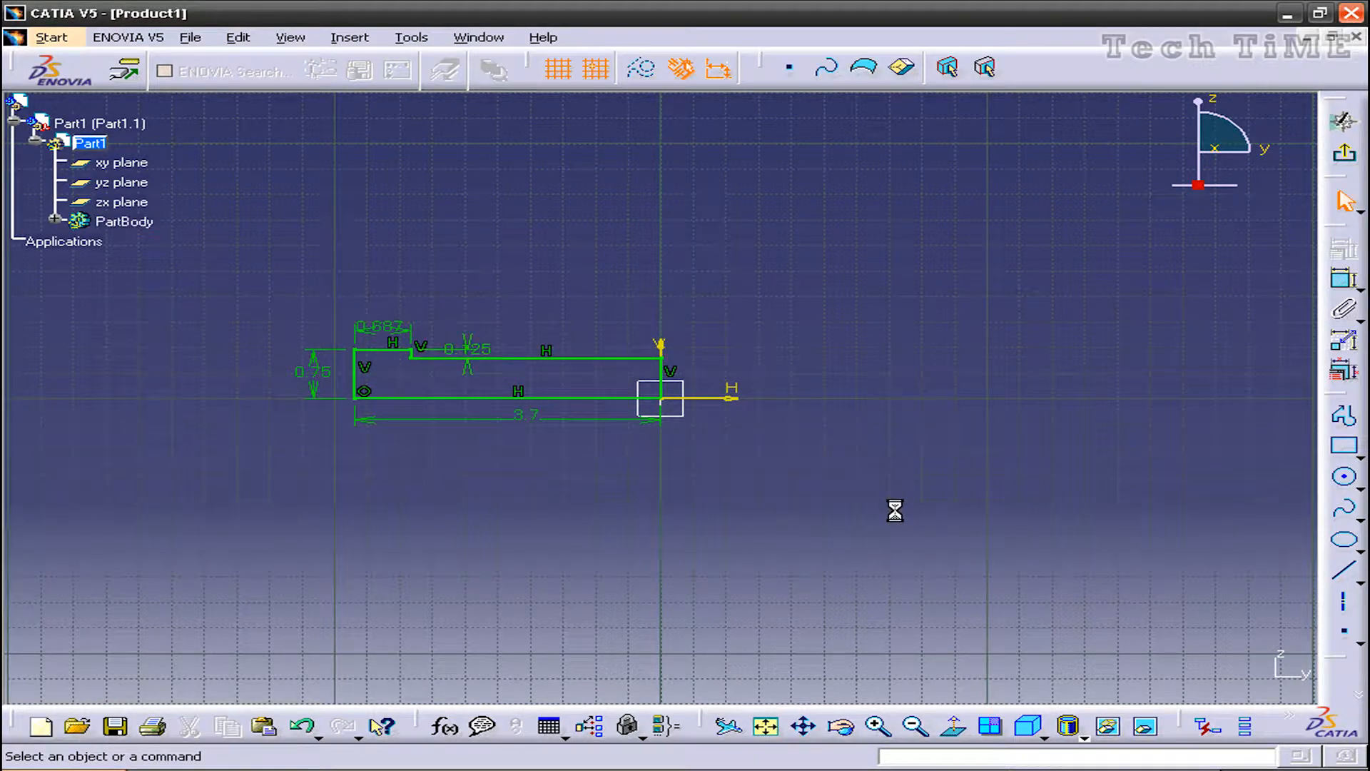
# - Exit the sketch and extrude the profile as a pad with a length of 1.625 in and mirrored extent
pyautogui.click(1343, 154)
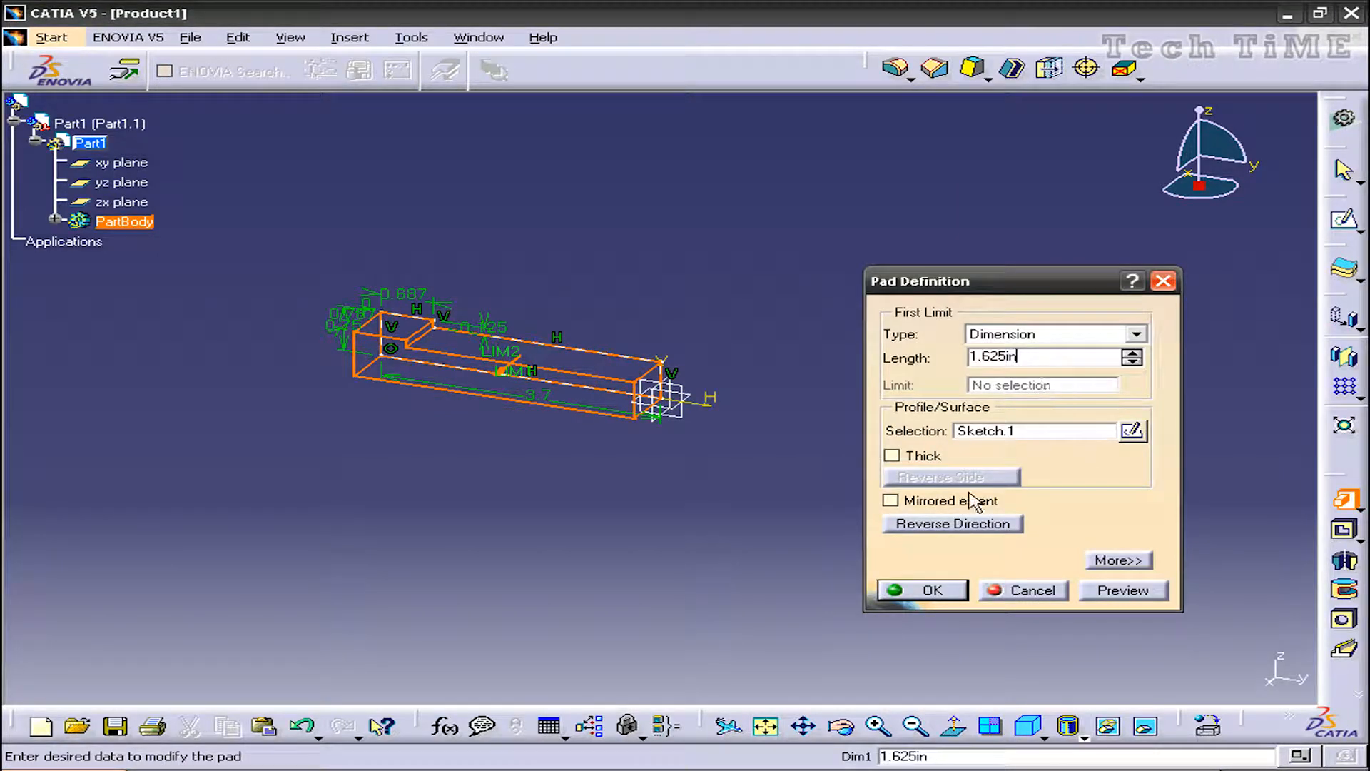
pyautogui.click(884, 501)
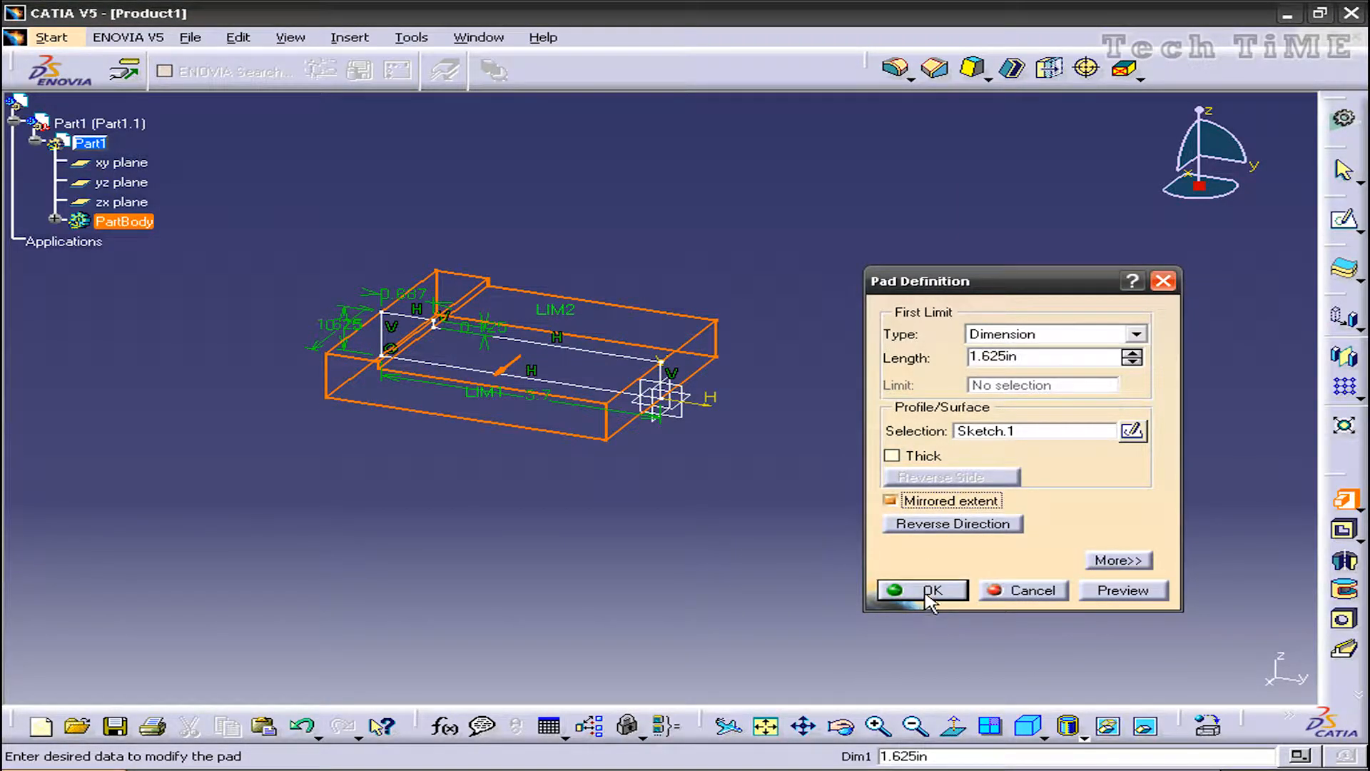
pyautogui.click(927, 590)
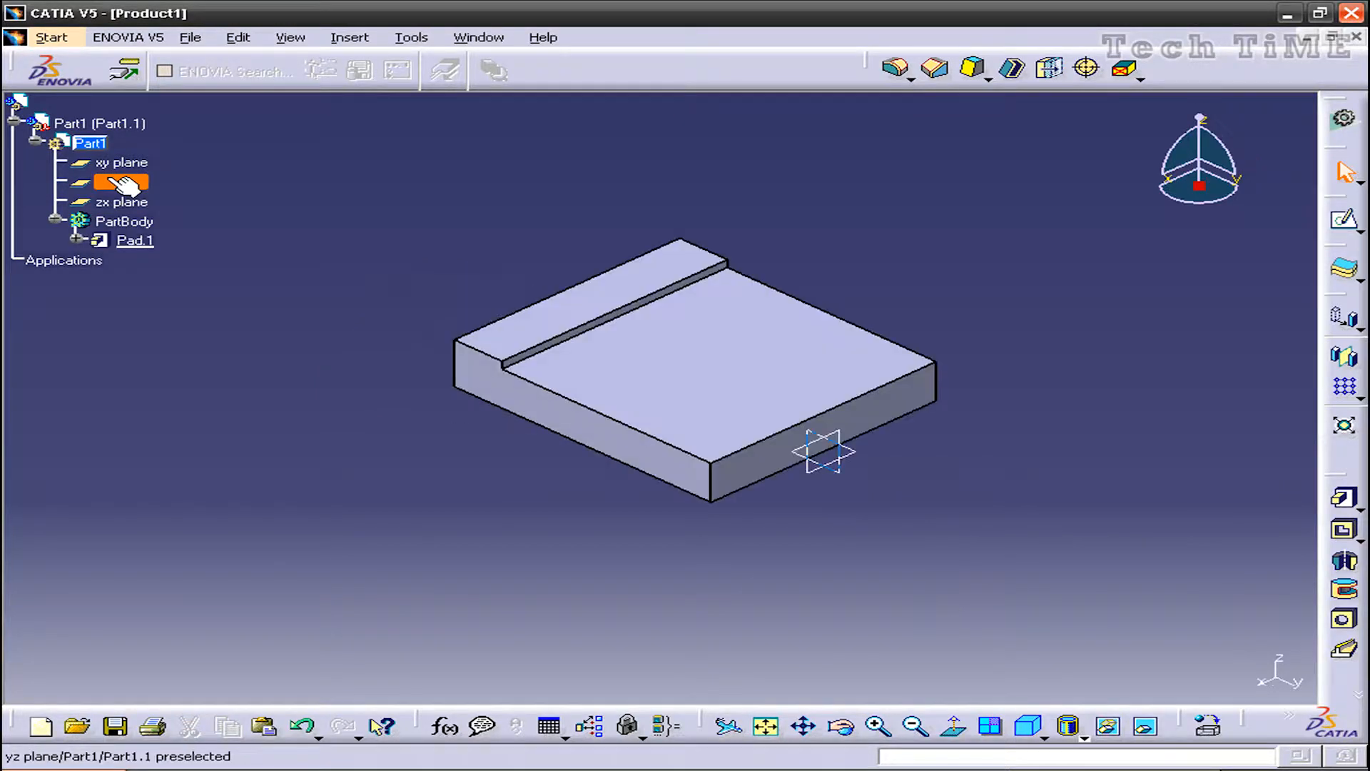
# - On the yz plane, sketch a closed arch profile about 1.18 in wide with 0.79 in straight sides, its base along the horizontal axis at the origin
pyautogui.click(125, 182)
pyautogui.click(1345, 220)
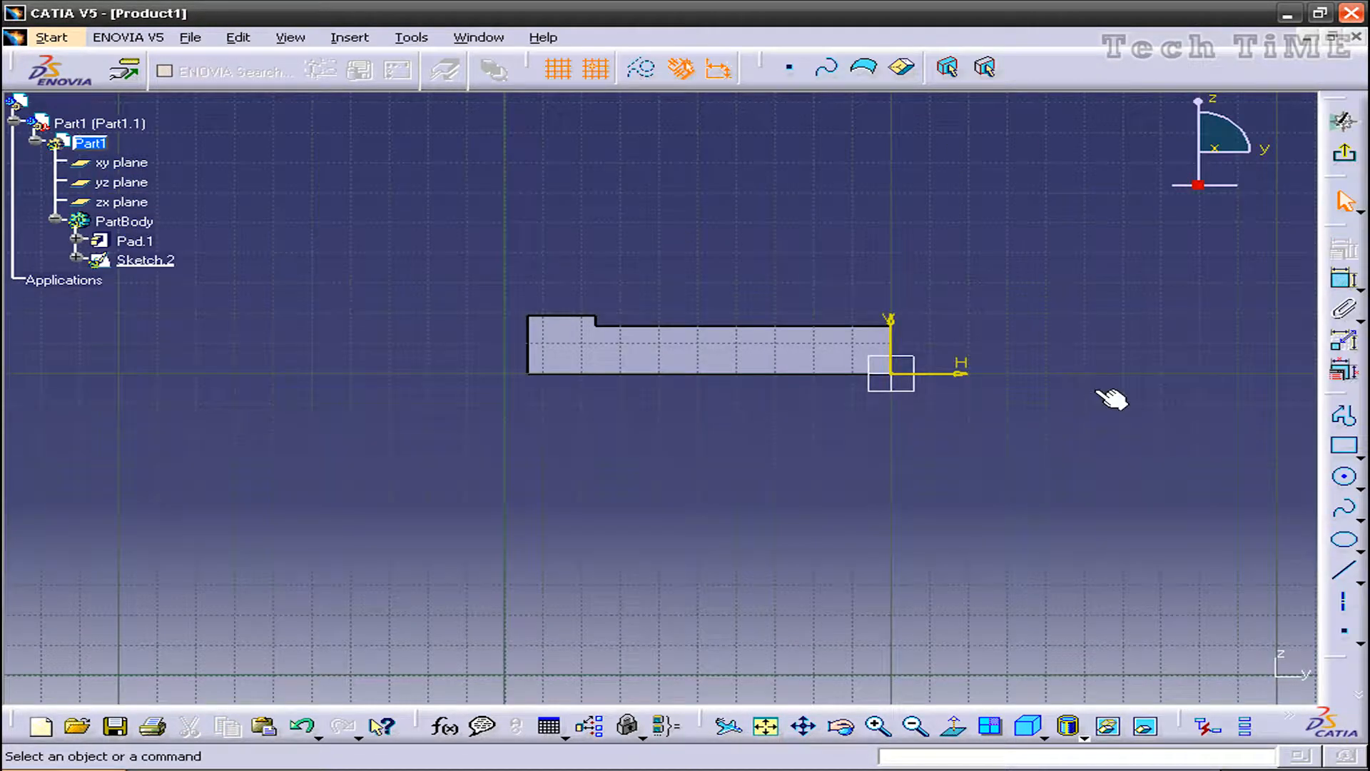
pyautogui.click(1344, 415)
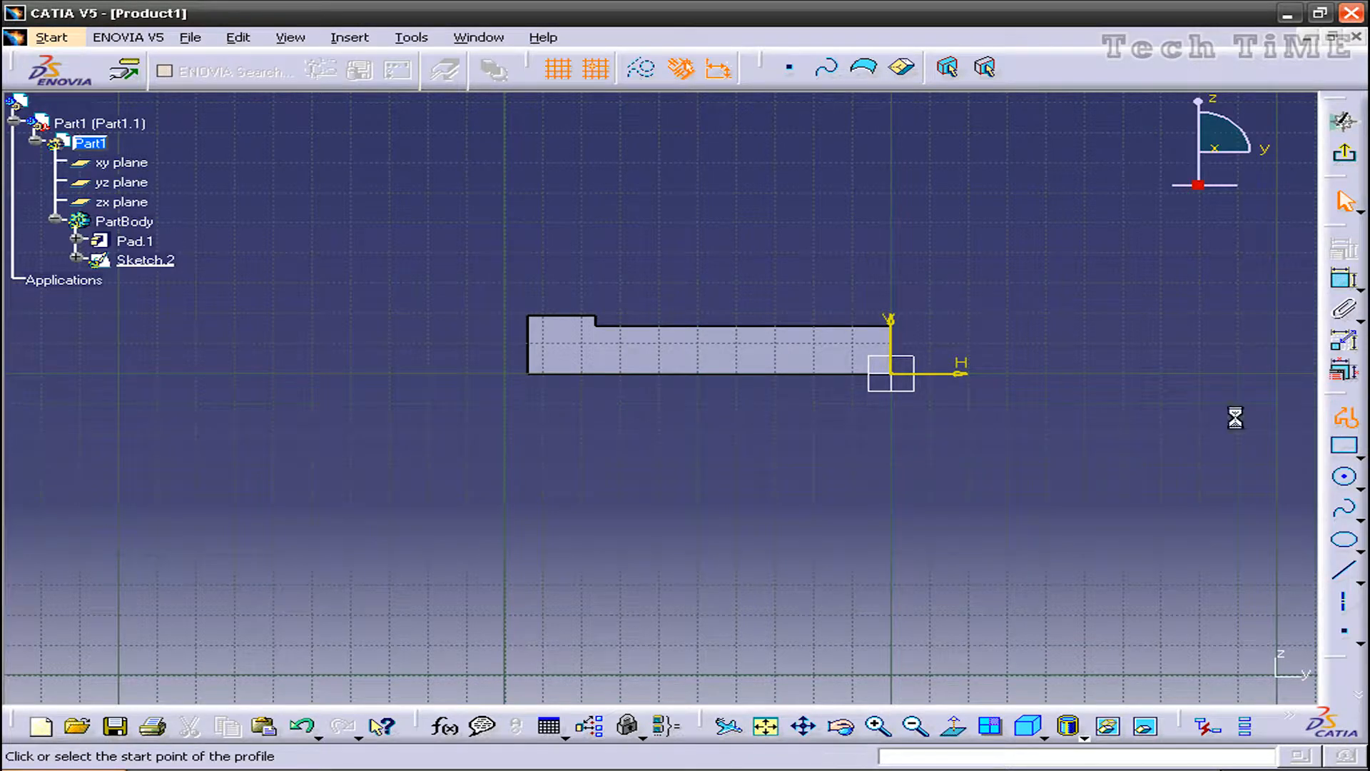
pyautogui.click(814, 373)
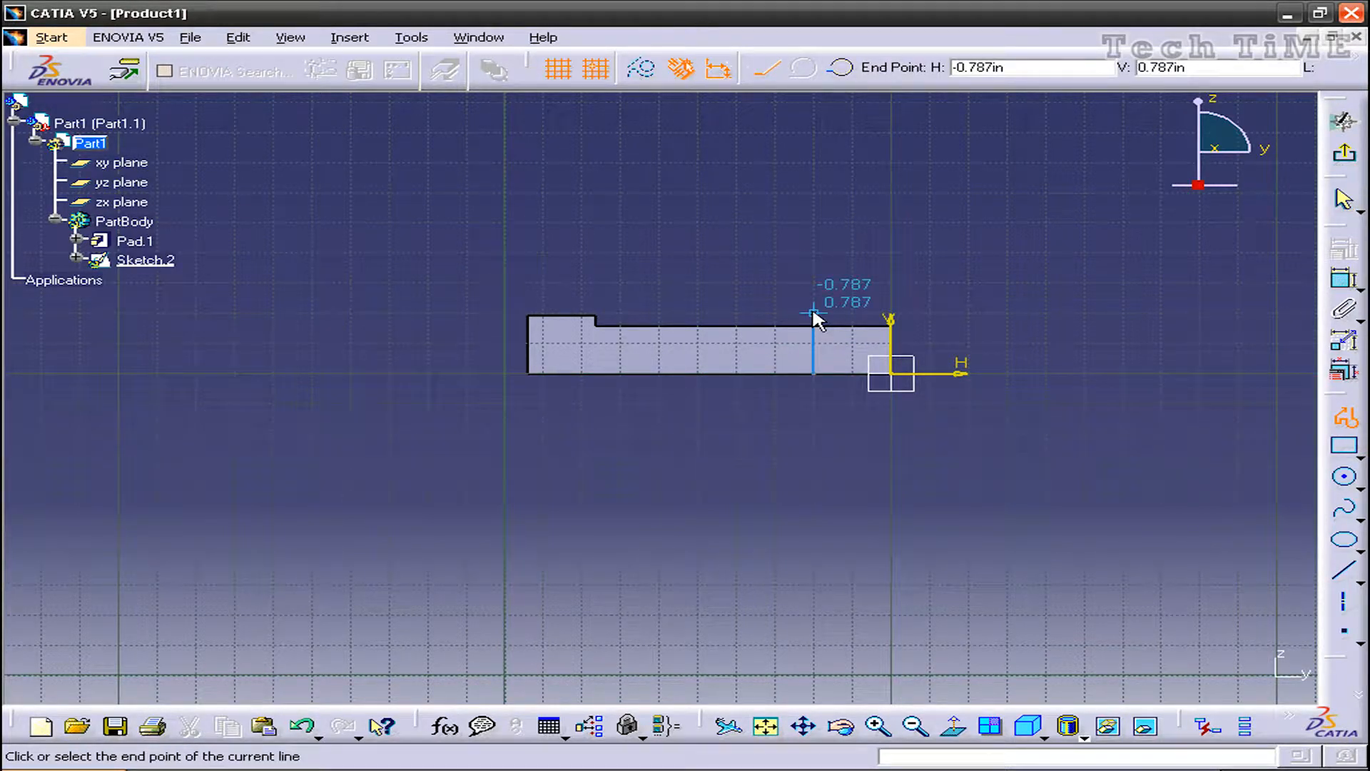
pyautogui.click(814, 313)
pyautogui.click(842, 67)
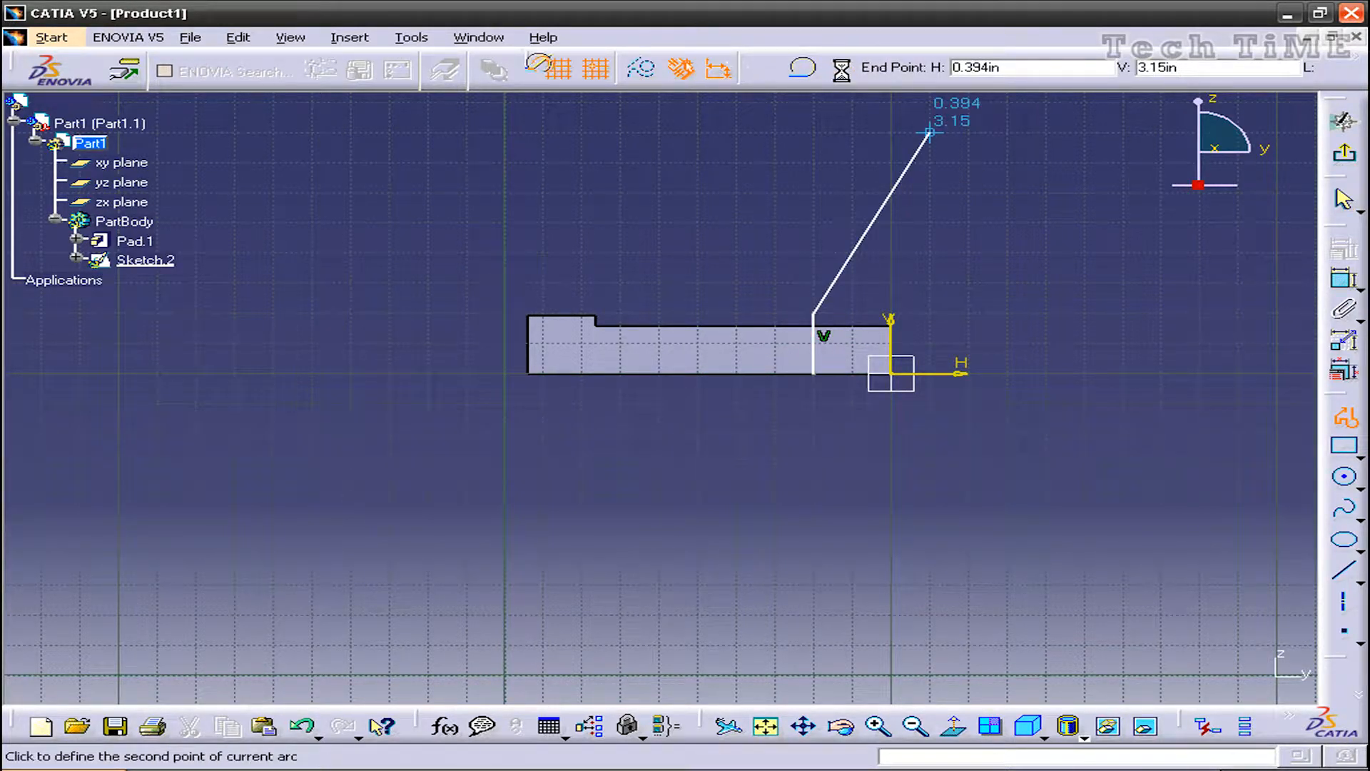
pyautogui.click(891, 284)
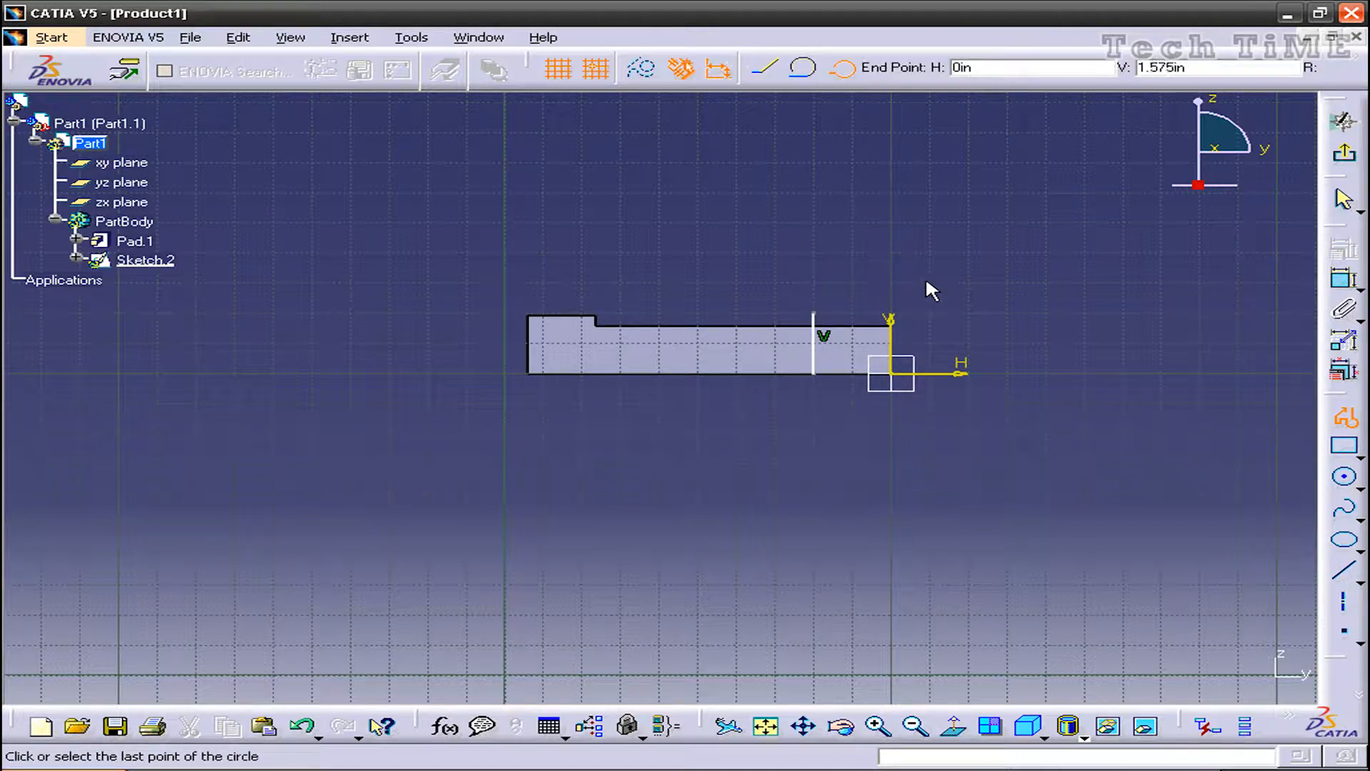
pyautogui.click(932, 317)
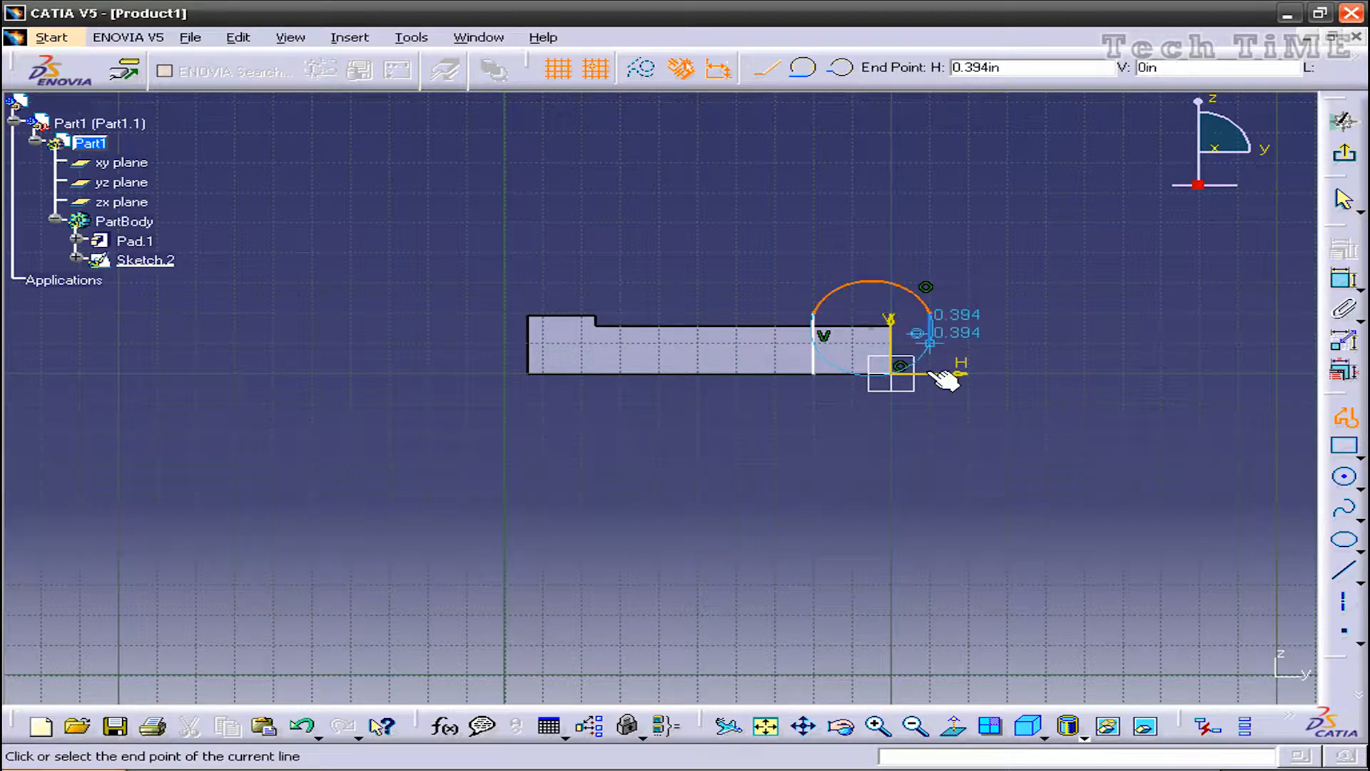
pyautogui.click(838, 378)
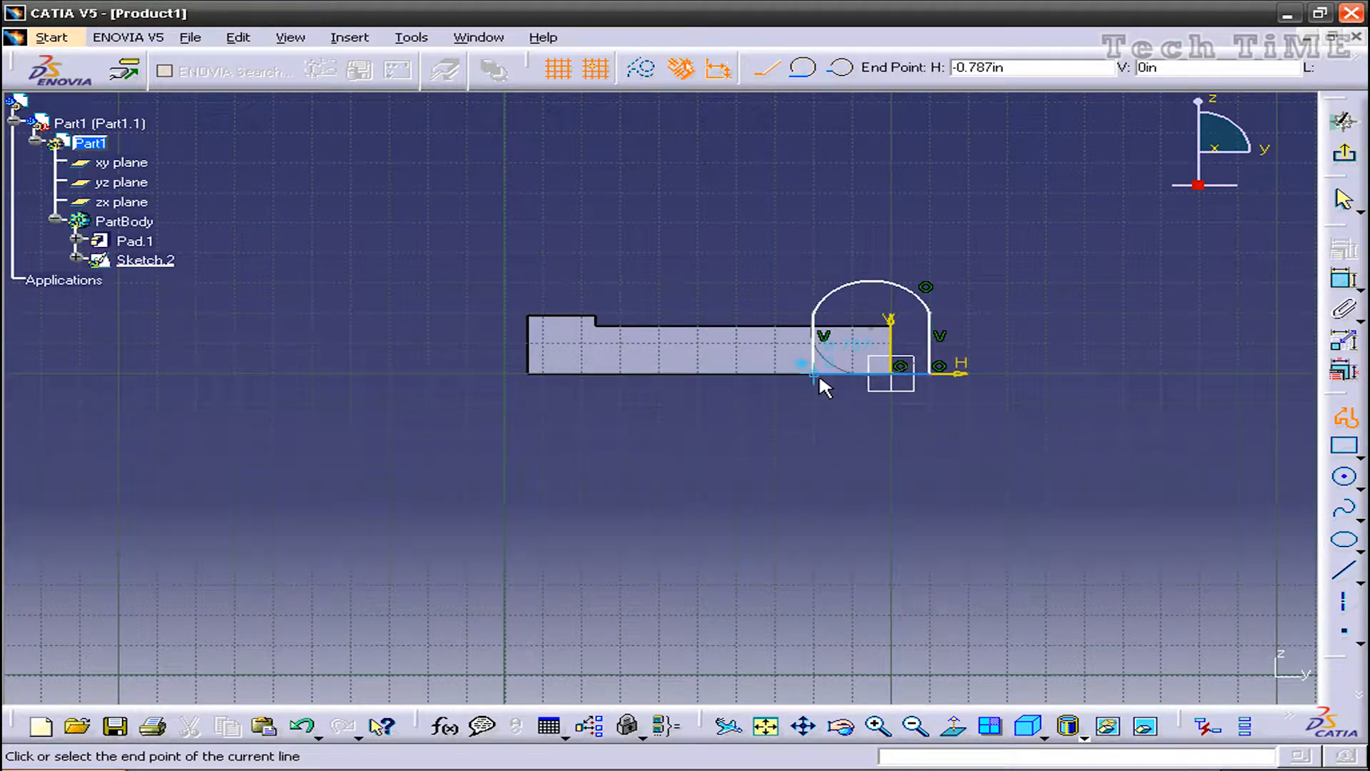
pyautogui.click(819, 379)
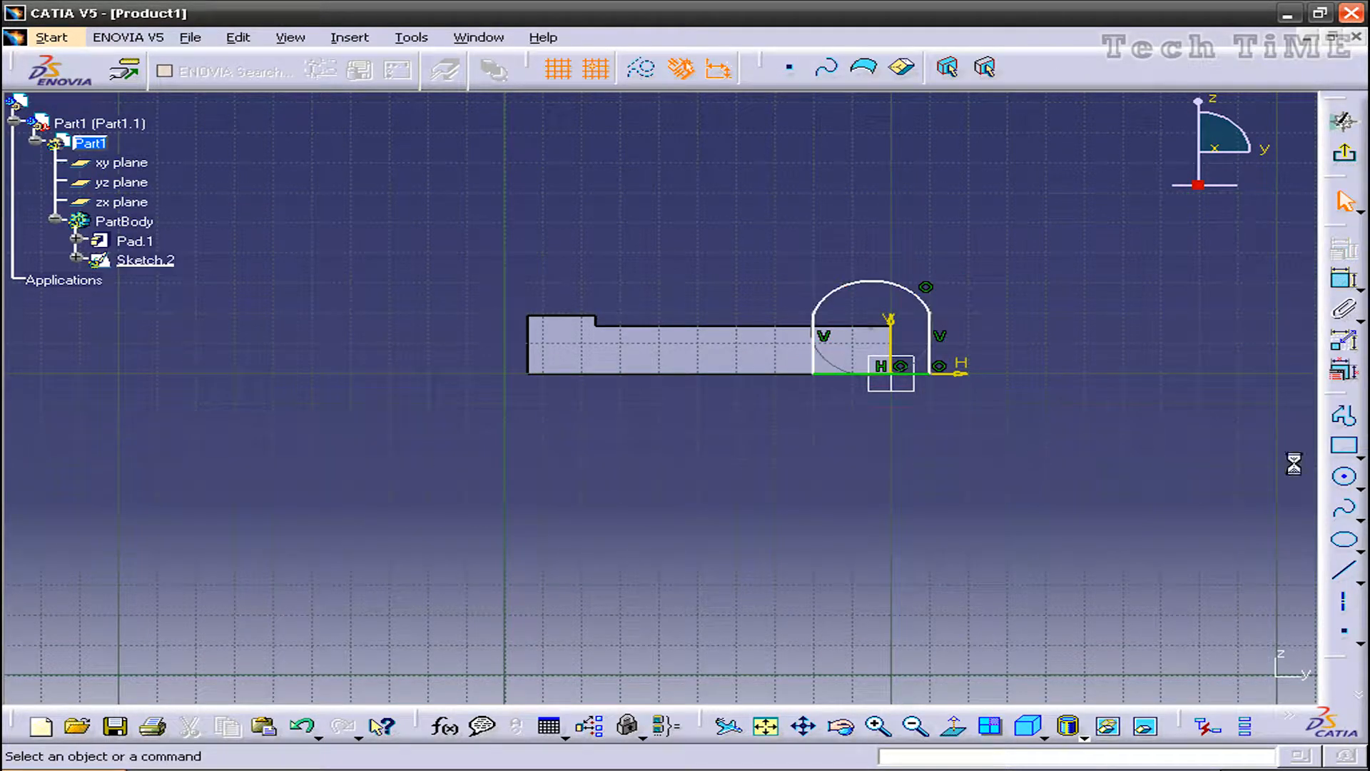
# - Draw a small circle inside the arch profile, concentric with its rounded top
pyautogui.click(1351, 482)
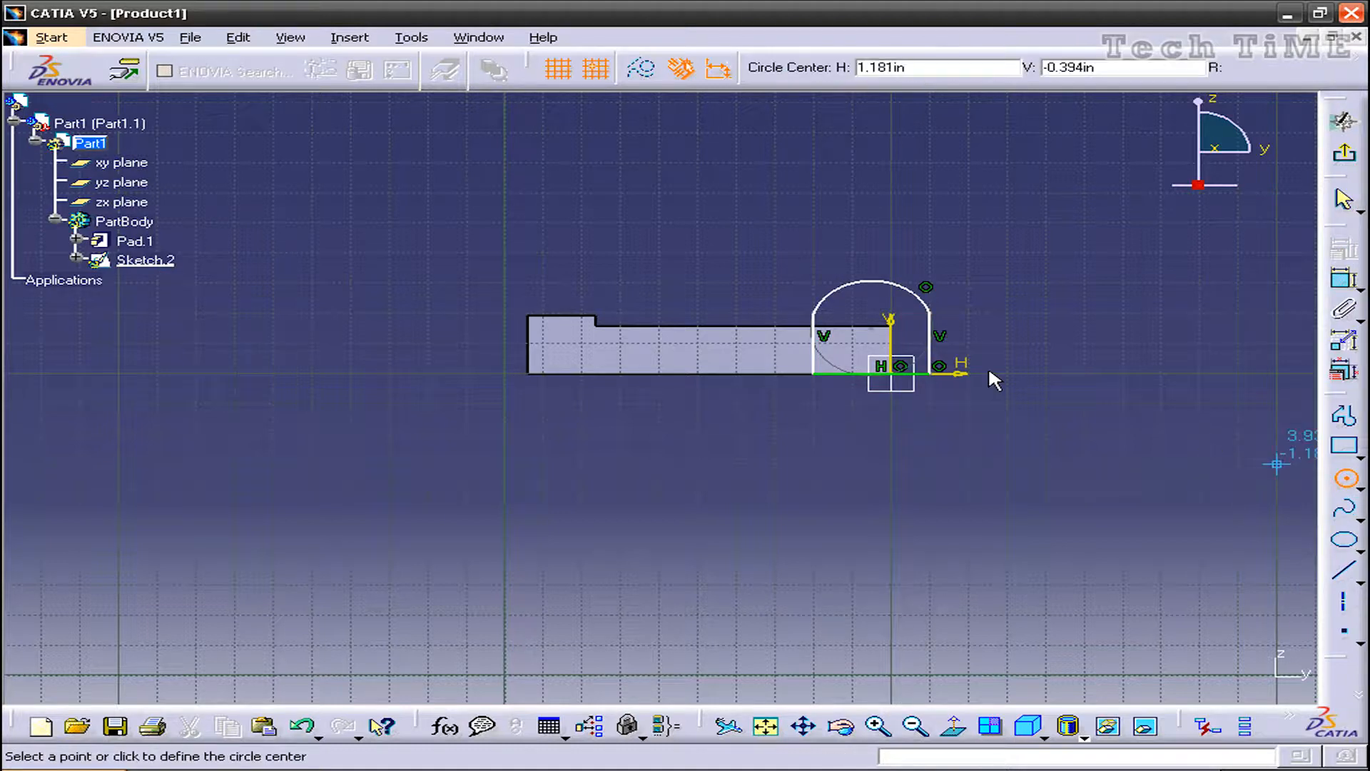
pyautogui.click(887, 326)
pyautogui.click(890, 330)
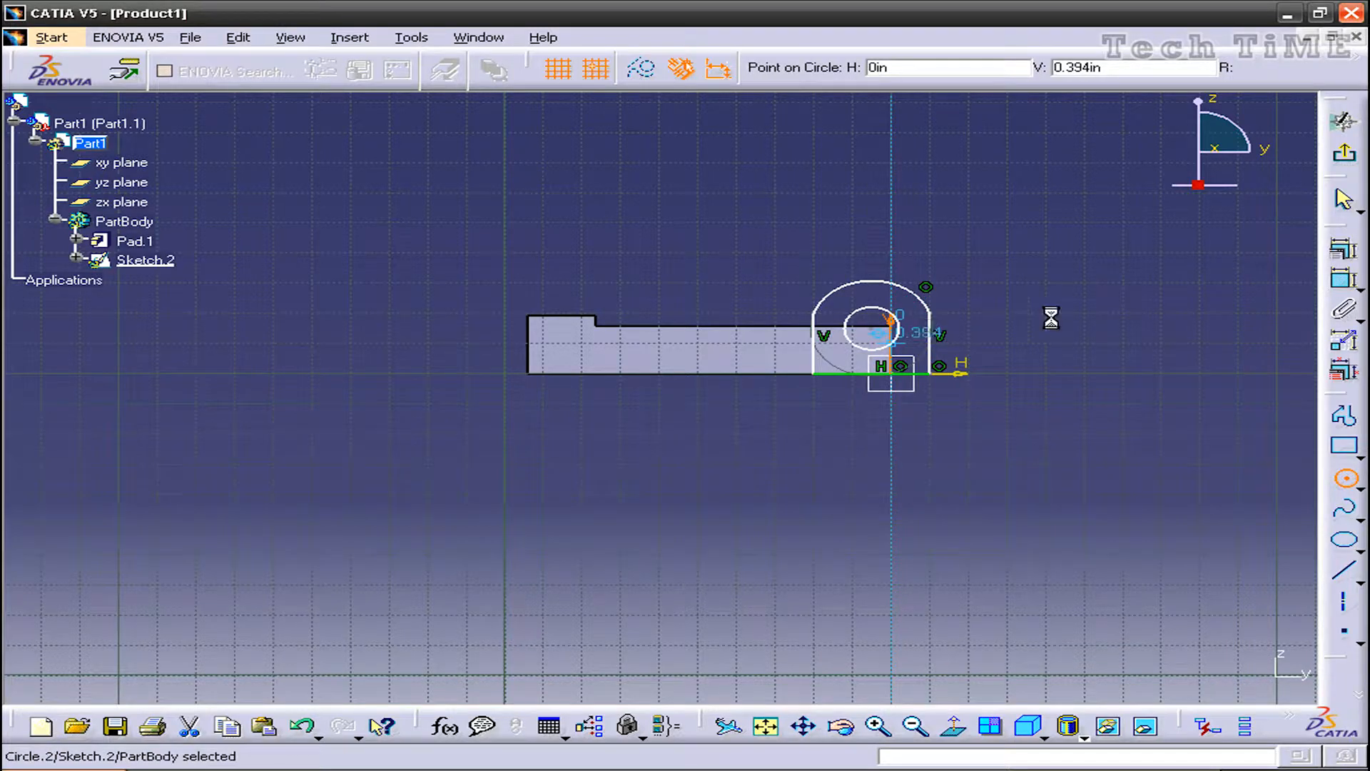
# - Constrain both straight sides of the arch profile to be tangent to its rounded top
pyautogui.click(825, 296)
pyautogui.keyDown('ctrl'); pyautogui.click(815, 342); pyautogui.keyUp('ctrl')
pyautogui.click(1329, 257)
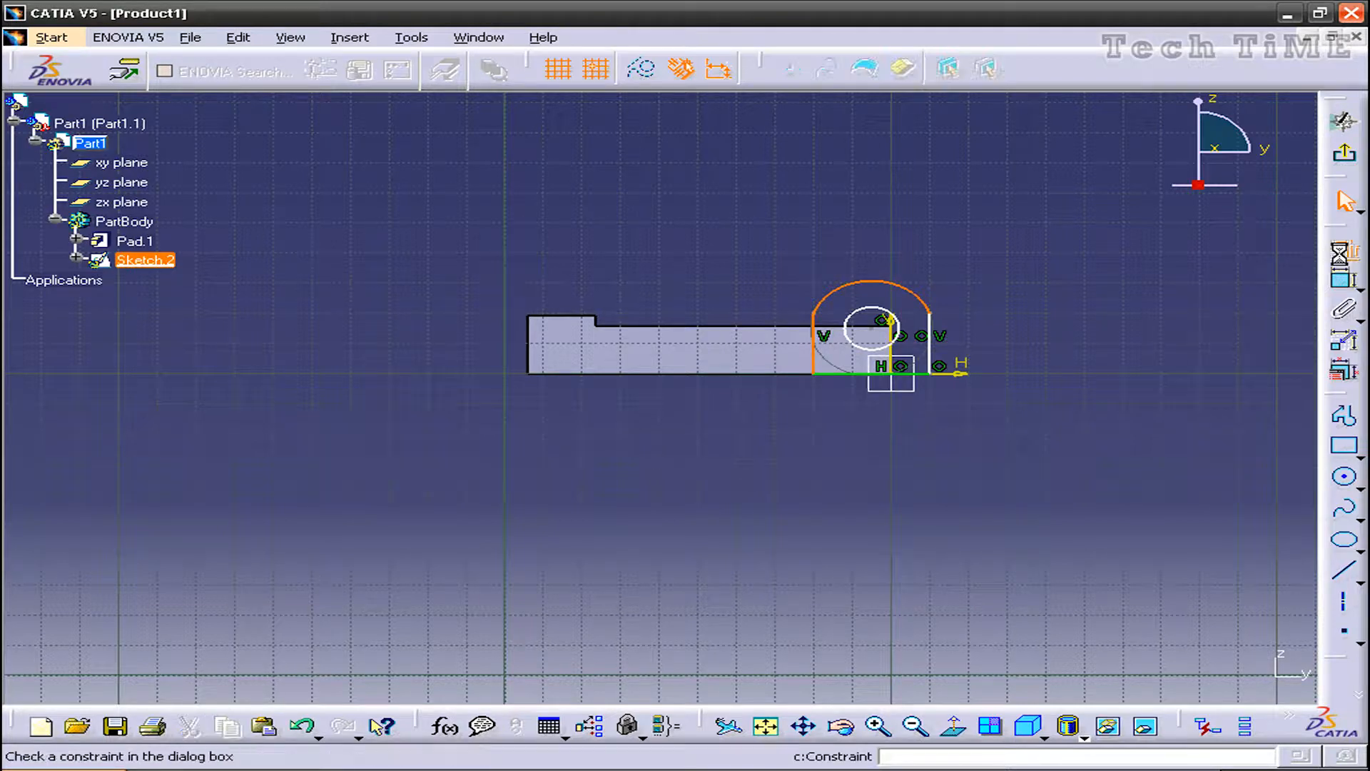
pyautogui.click(1213, 534)
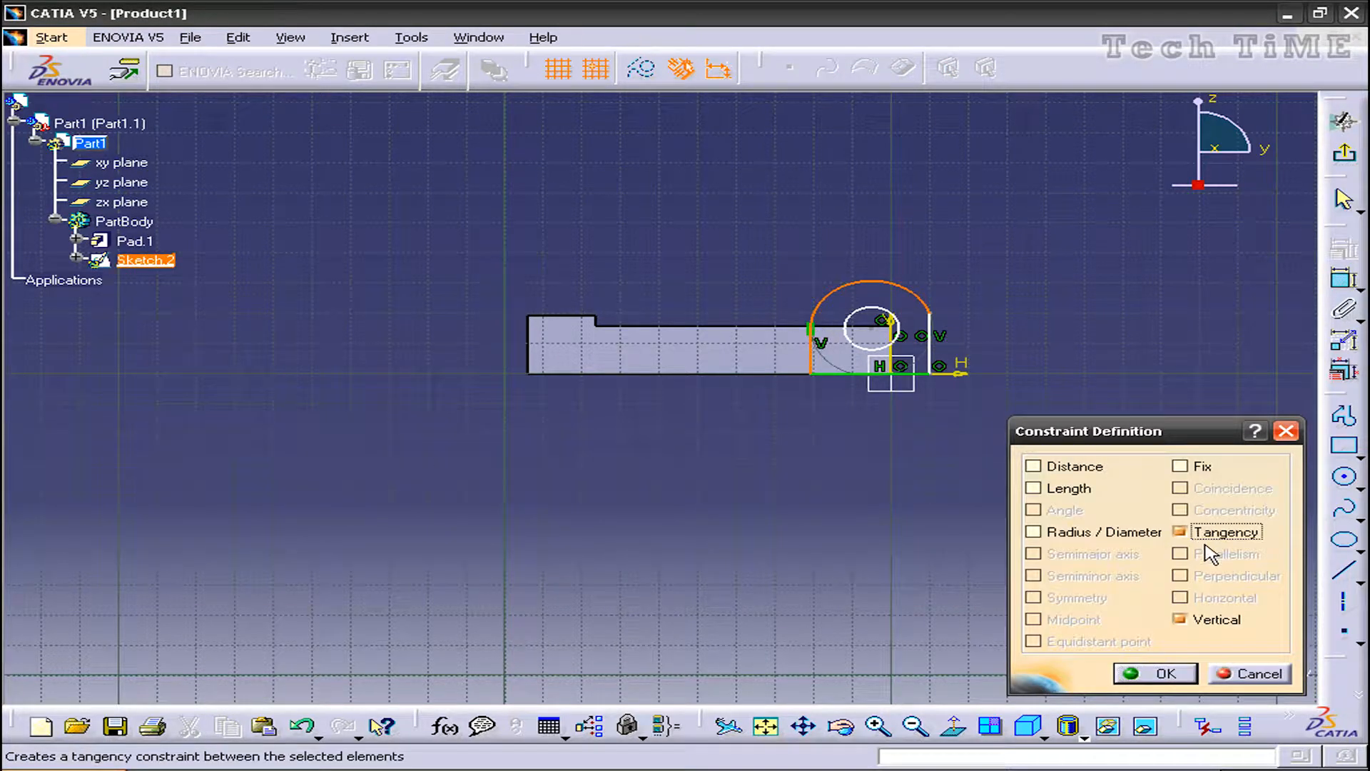
pyautogui.click(1156, 673)
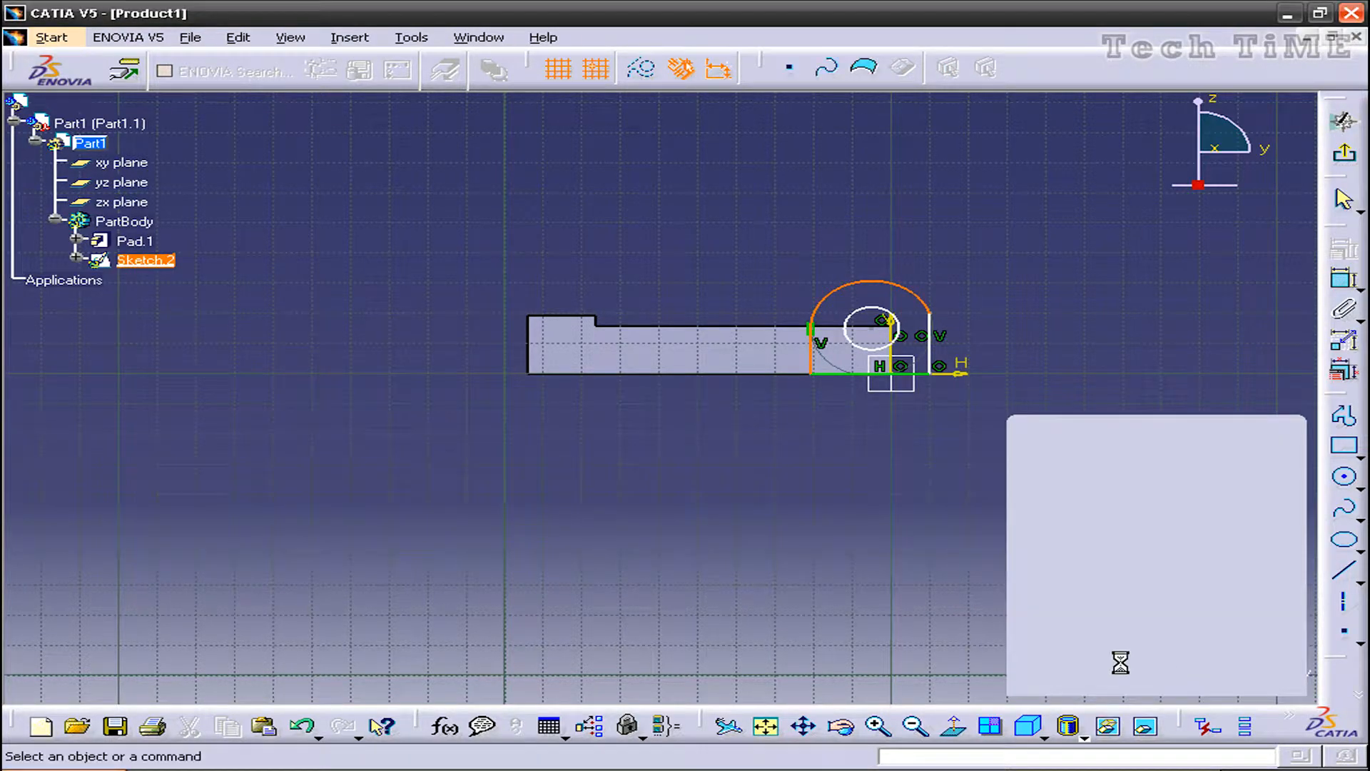
pyautogui.click(931, 306)
pyautogui.keyDown('ctrl'); pyautogui.click(929, 341); pyautogui.keyUp('ctrl')
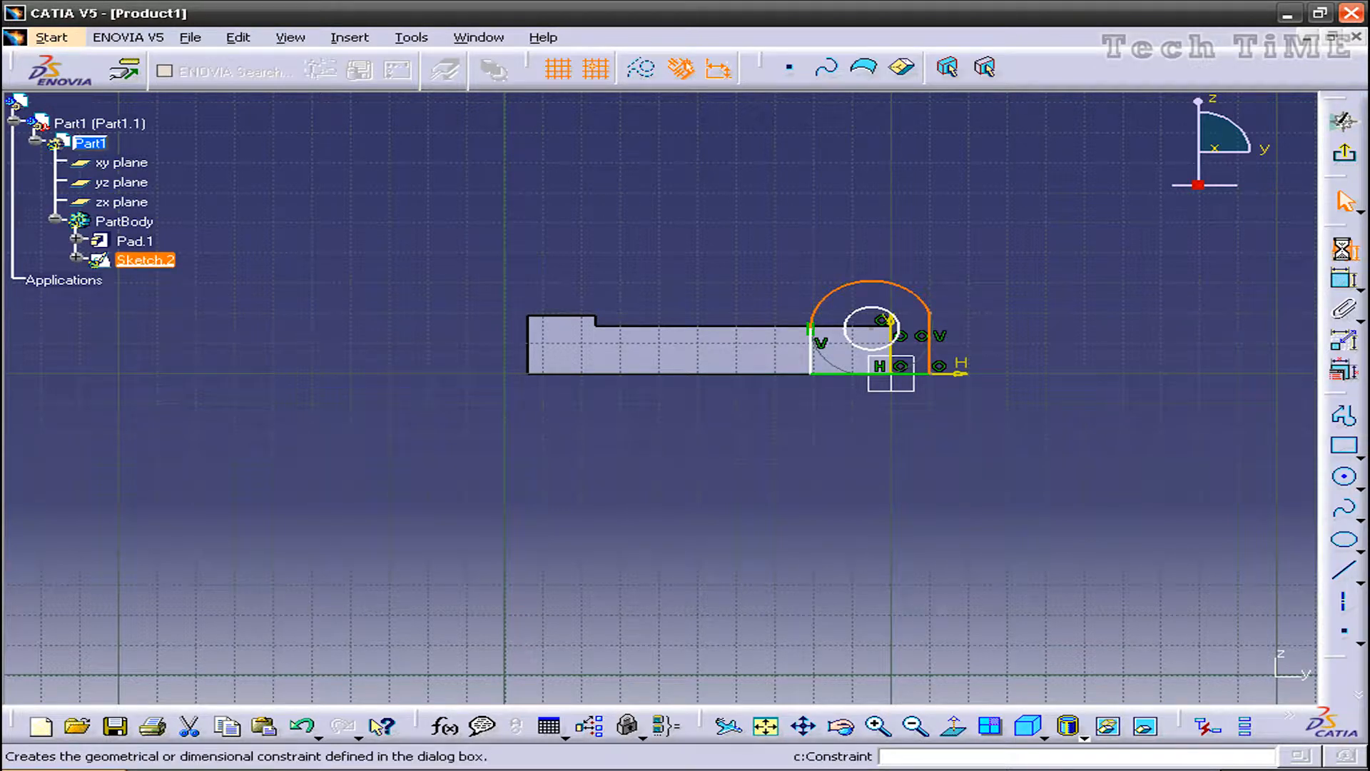
pyautogui.click(1343, 249)
pyautogui.click(1206, 532)
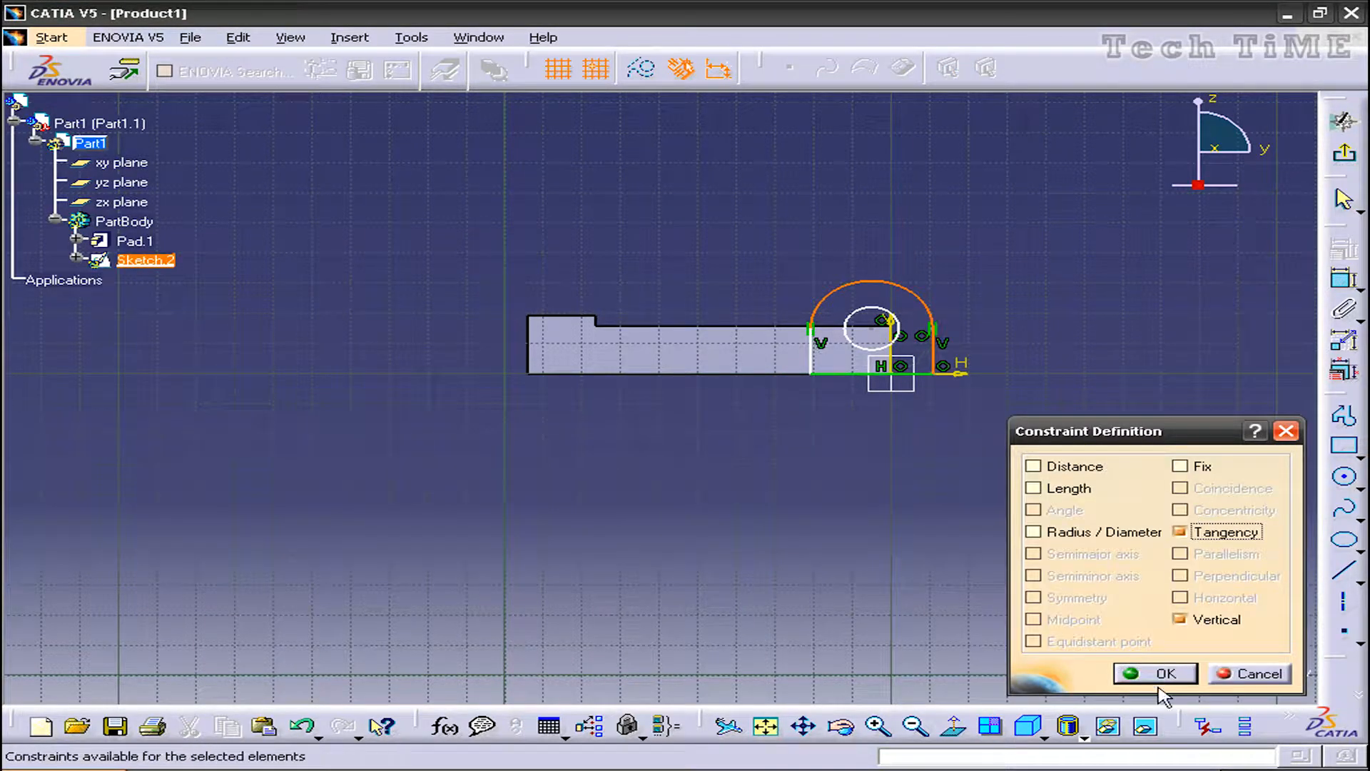
pyautogui.click(1160, 674)
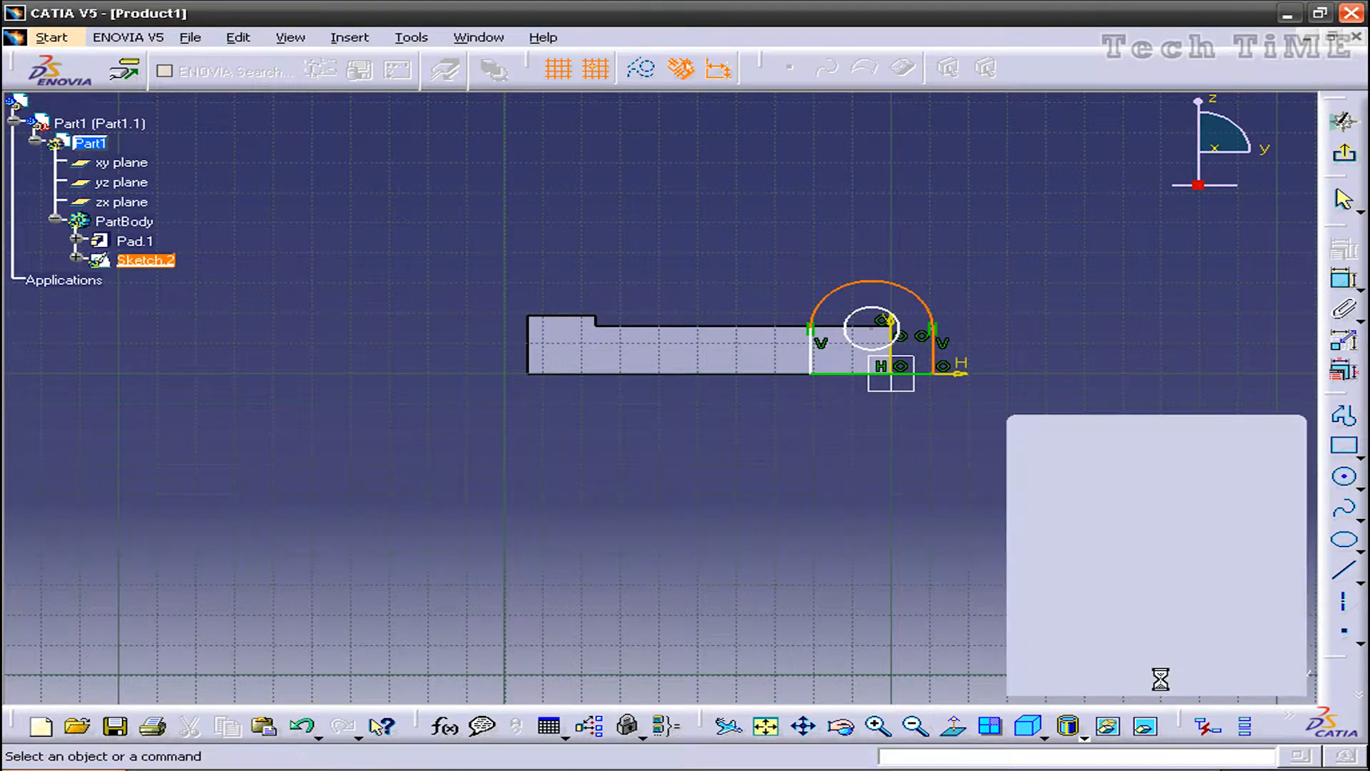
# - Dimension the radius of the arch's rounded top and the diameter of the small circle
pyautogui.click(1340, 285)
pyautogui.click(920, 294)
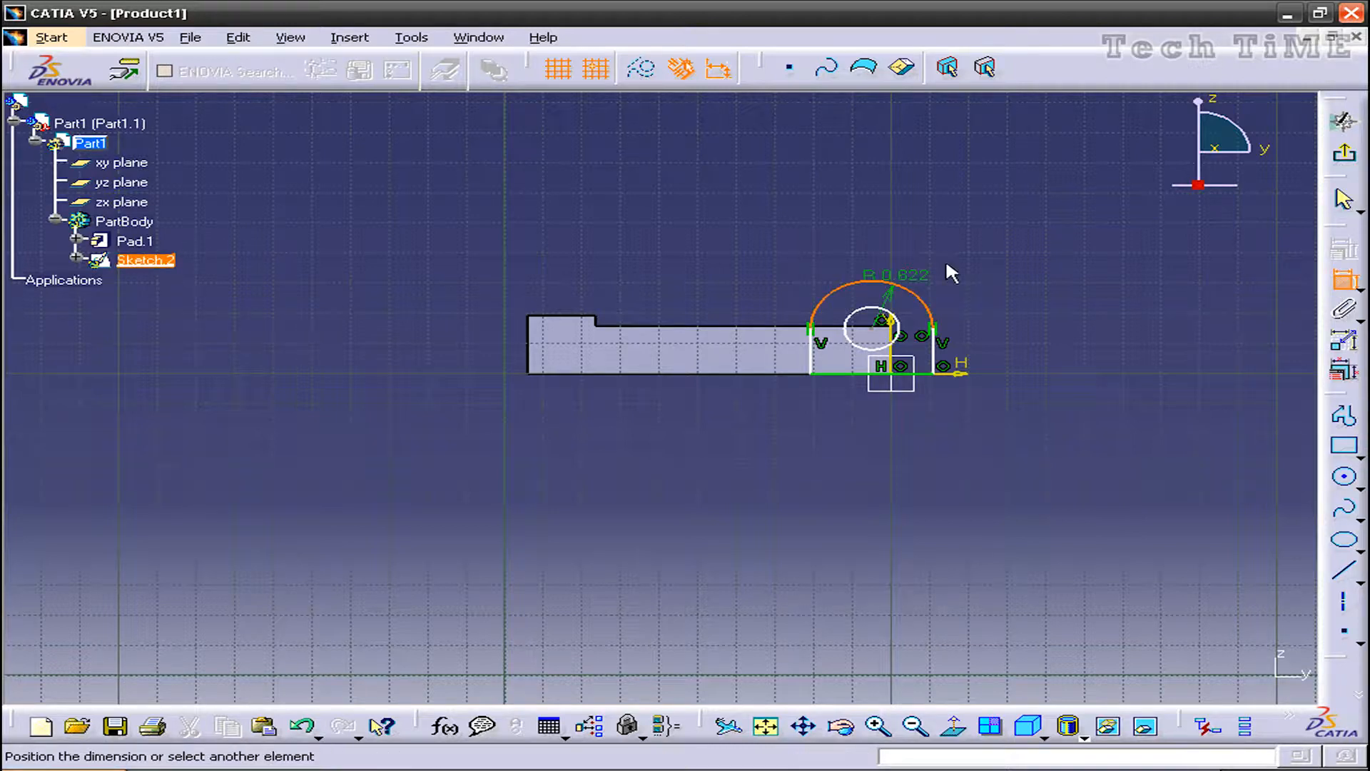
pyautogui.click(954, 271)
pyautogui.click(1328, 279)
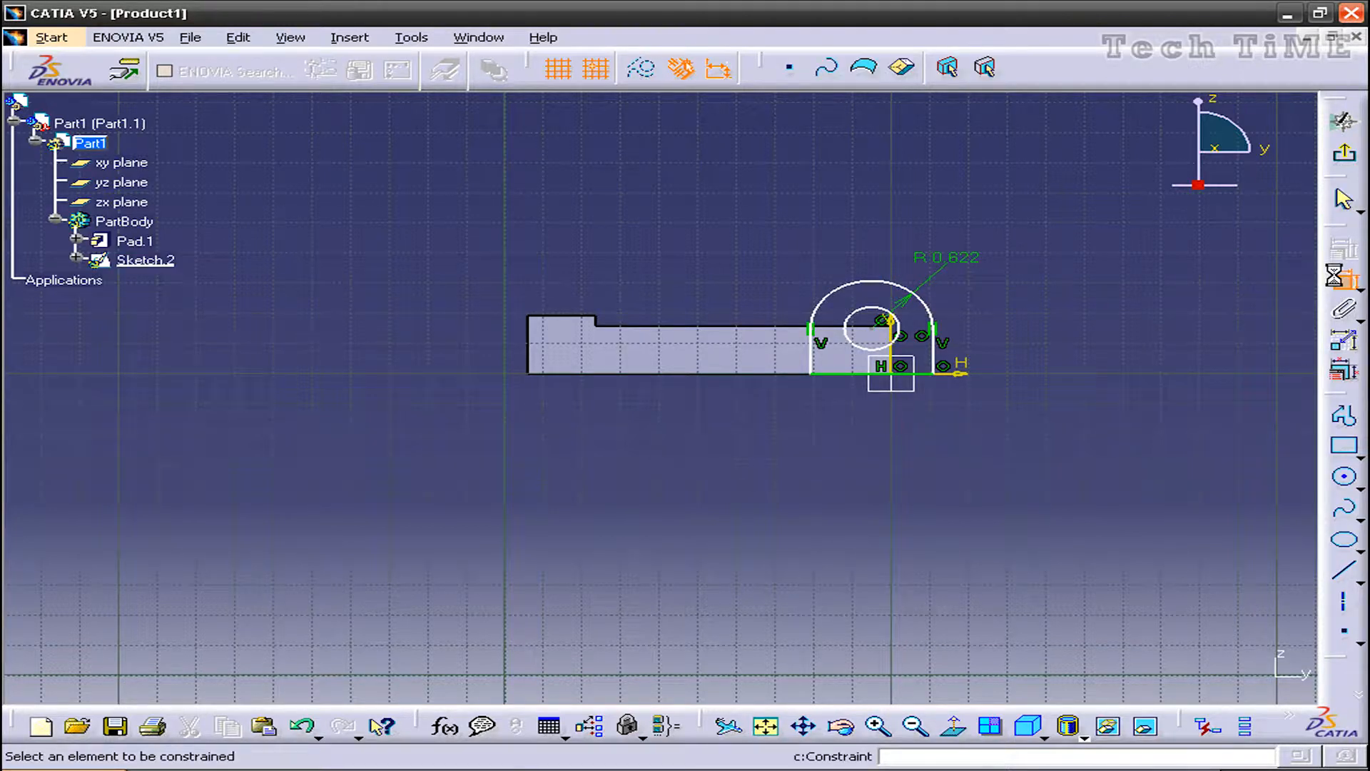
pyautogui.click(904, 317)
pyautogui.click(996, 303)
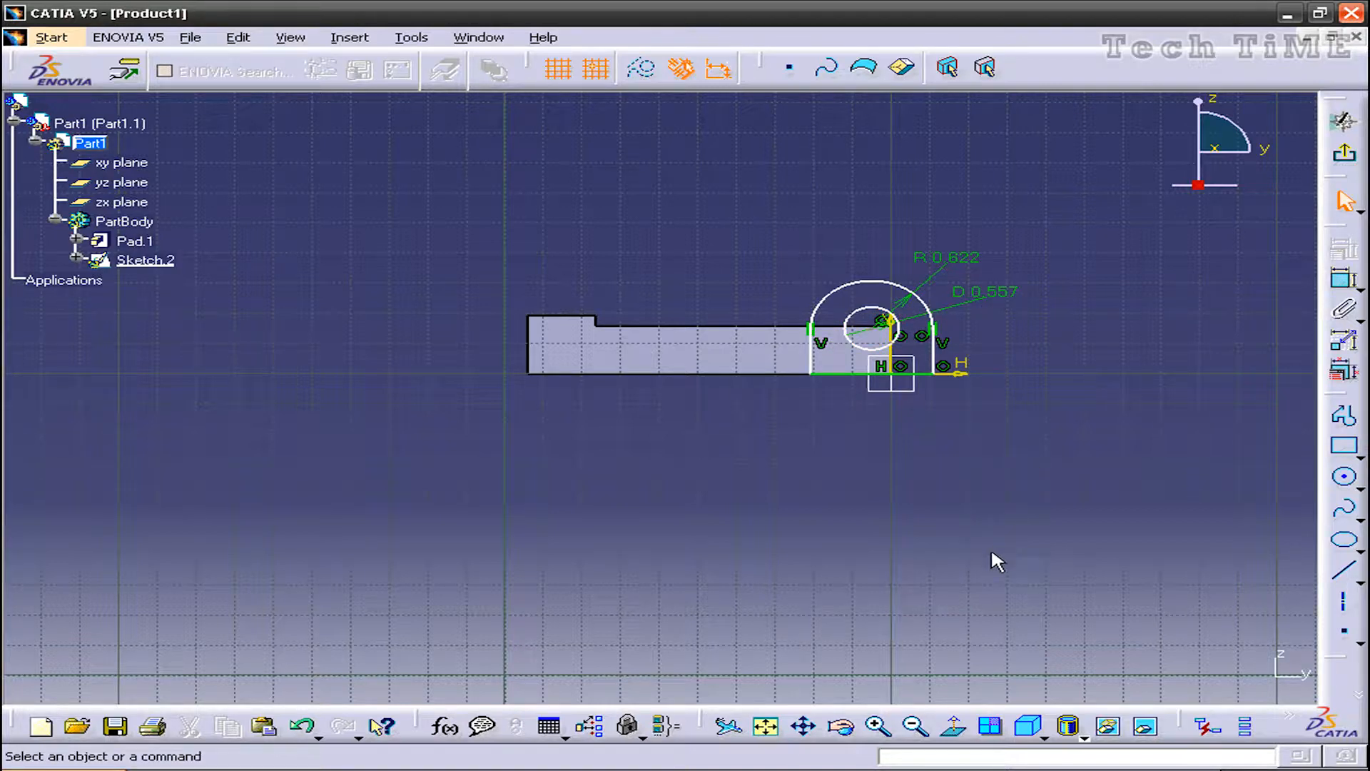
# - Set the arch's radius to 0.687 in and the small circle's diameter to 0.5 in
pyautogui.doubleClick(949, 258)
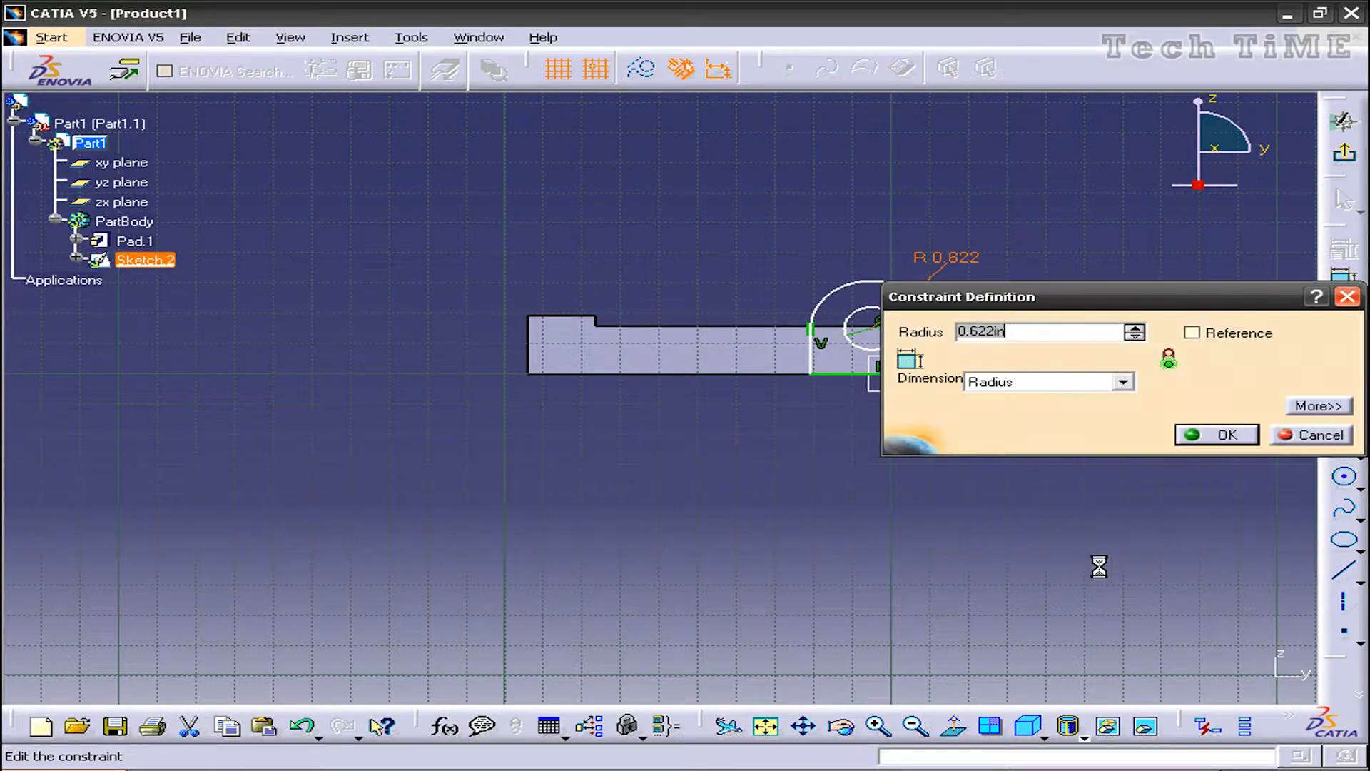
pyautogui.write('0.687in')
pyautogui.click(1218, 434)
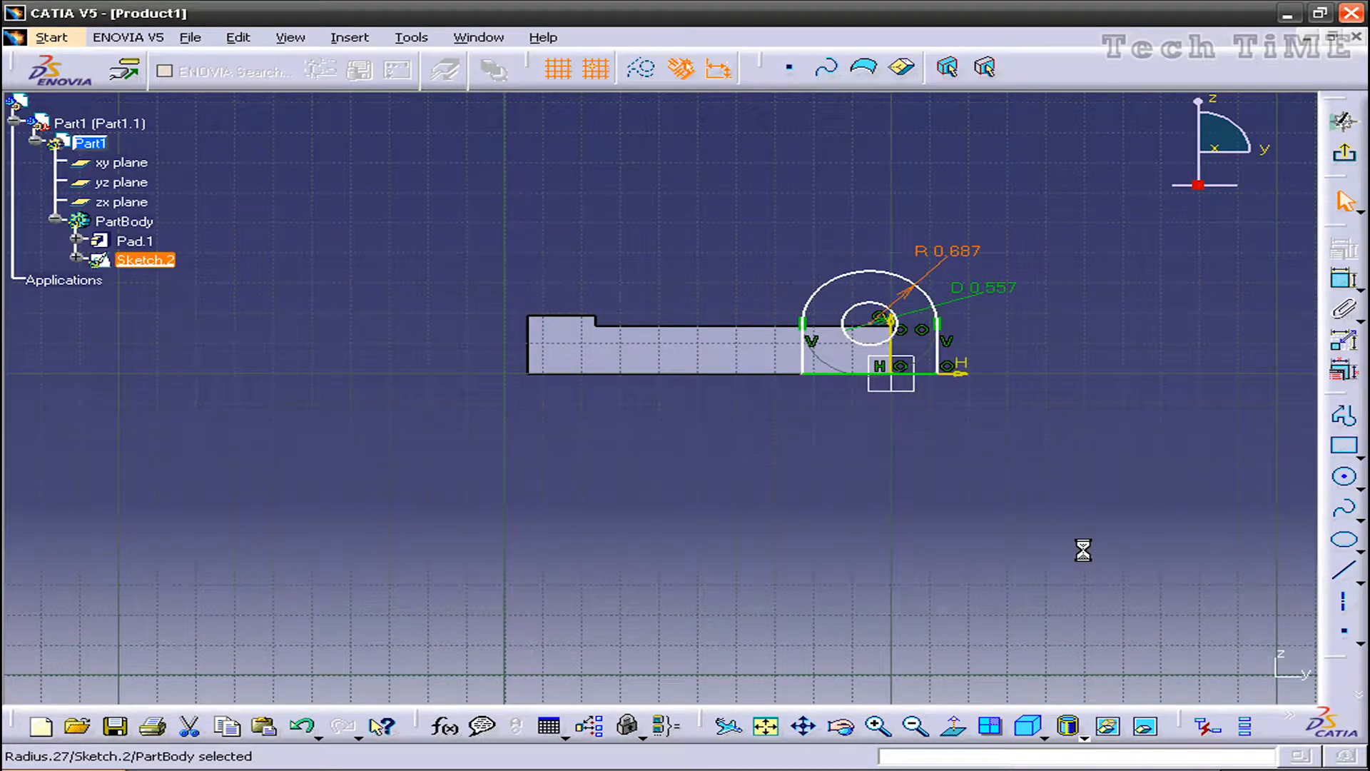
pyautogui.doubleClick(1003, 287)
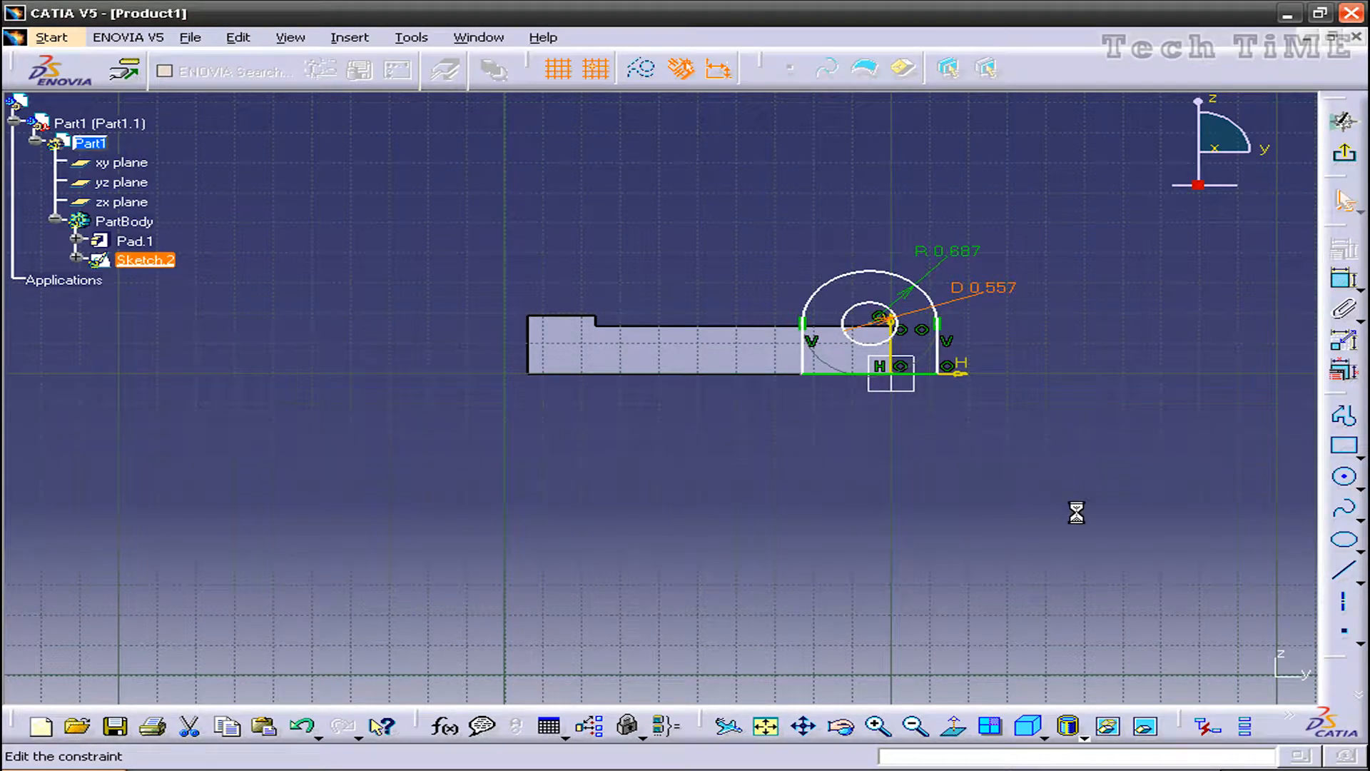
pyautogui.write('0.5in')
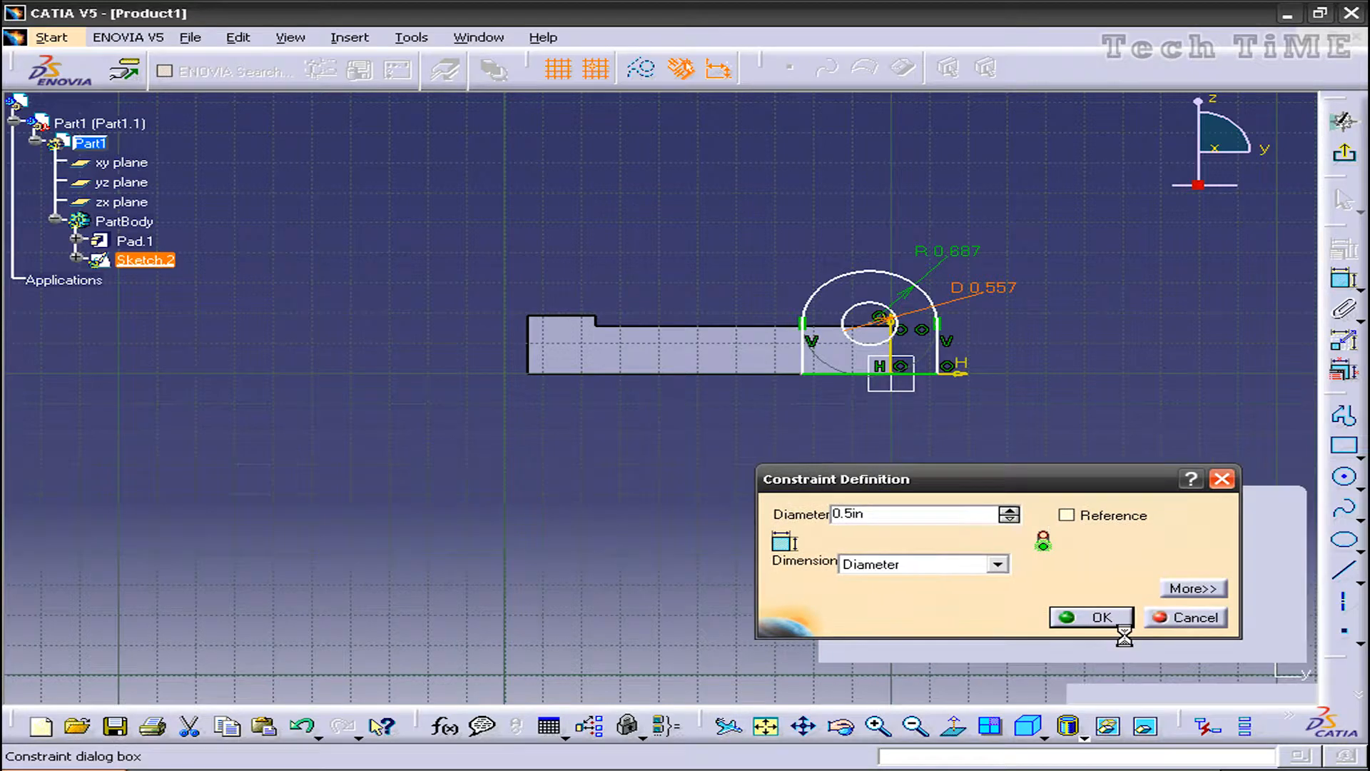
pyautogui.click(1116, 624)
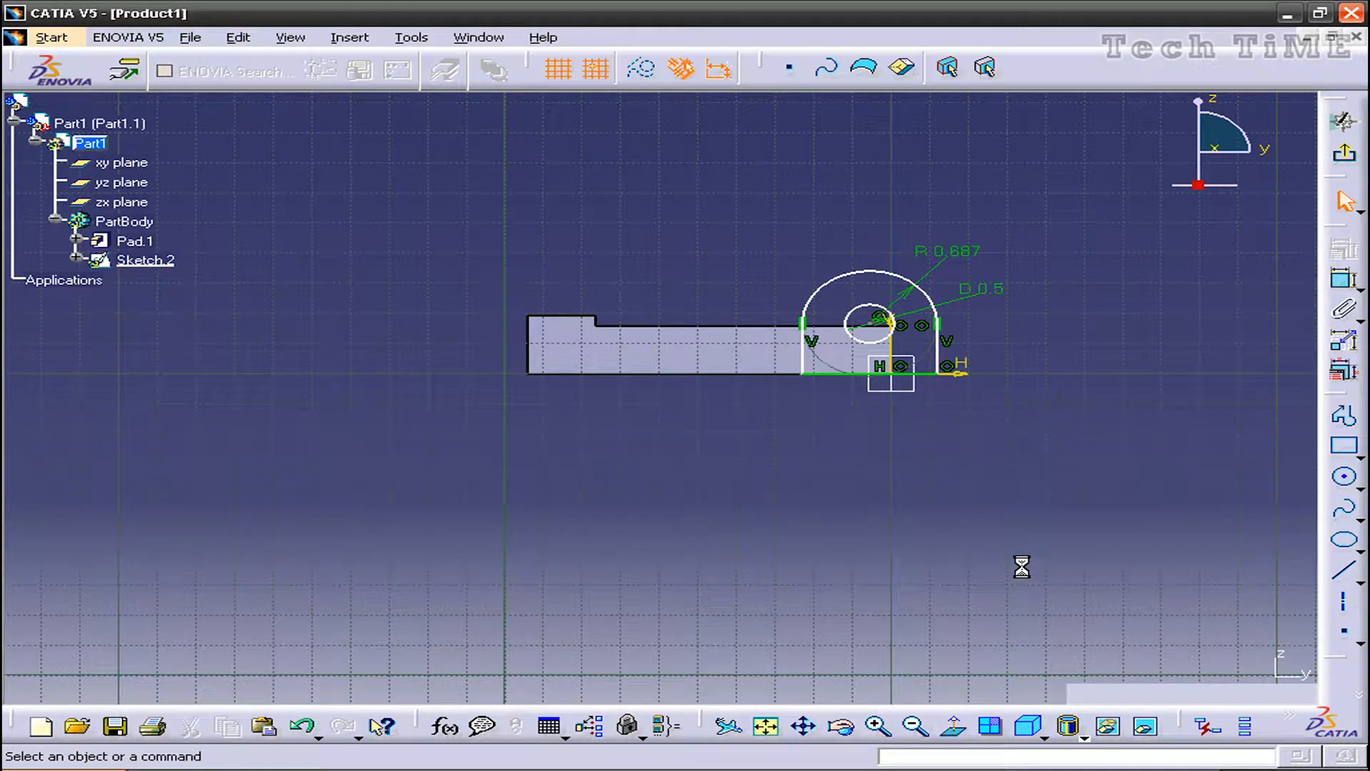
# - Dimension the length of the arch's outer straight side and its distance from the base pad's far end
pyautogui.click(937, 351)
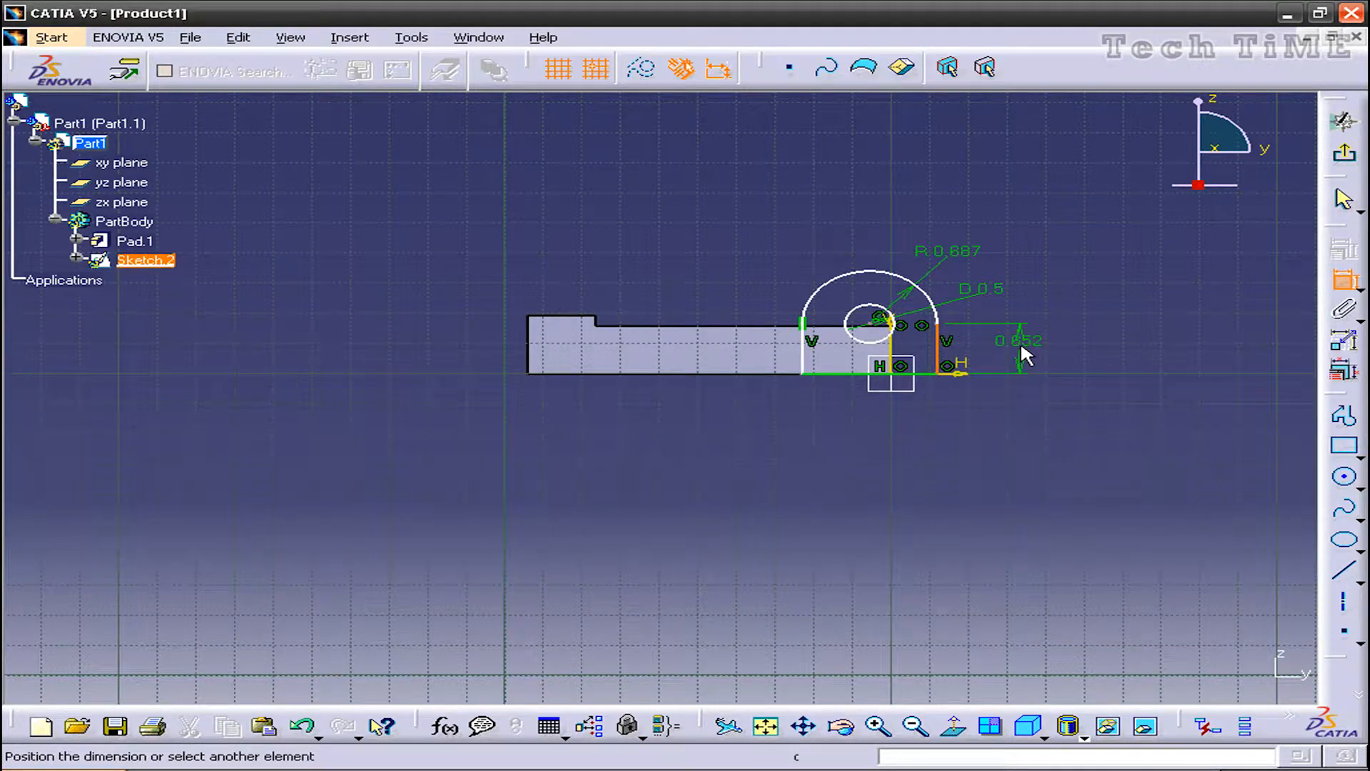
pyautogui.click(1025, 355)
pyautogui.click(1340, 280)
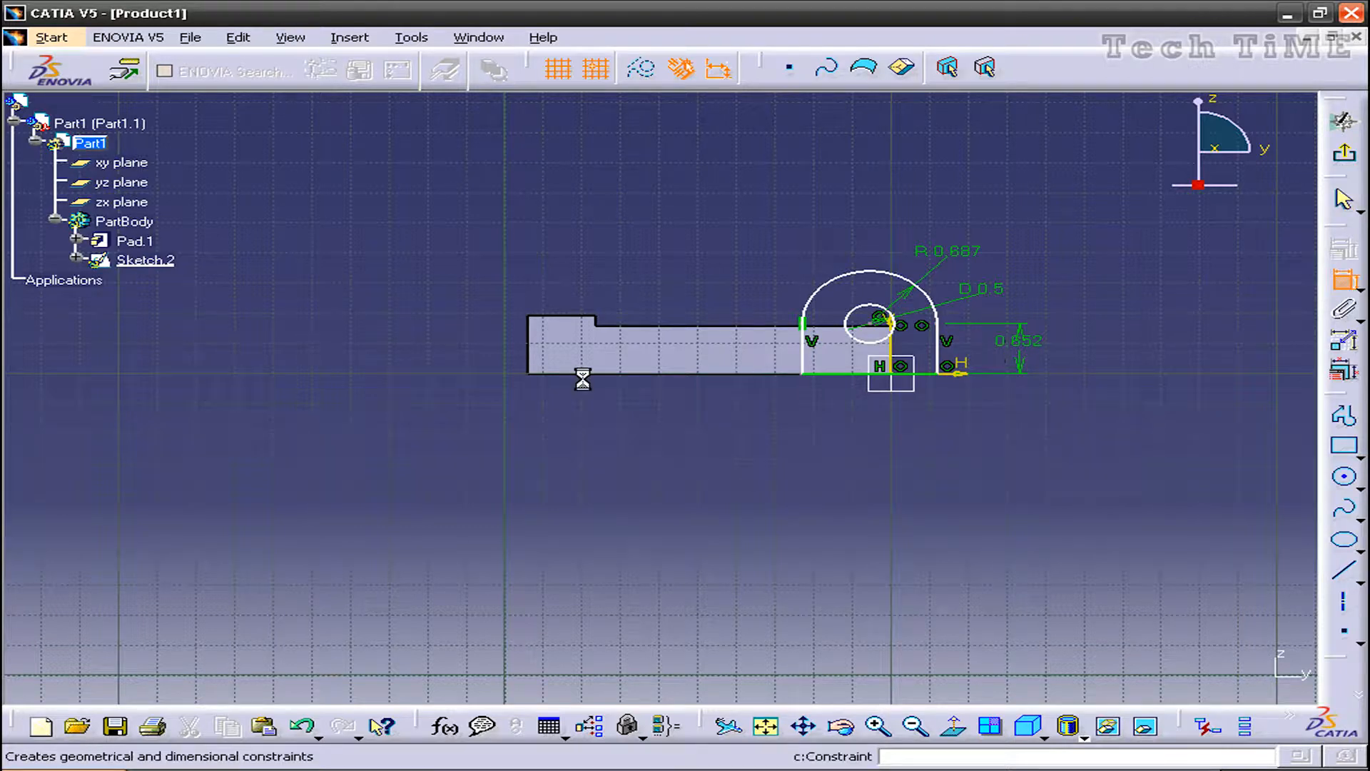
pyautogui.click(949, 371)
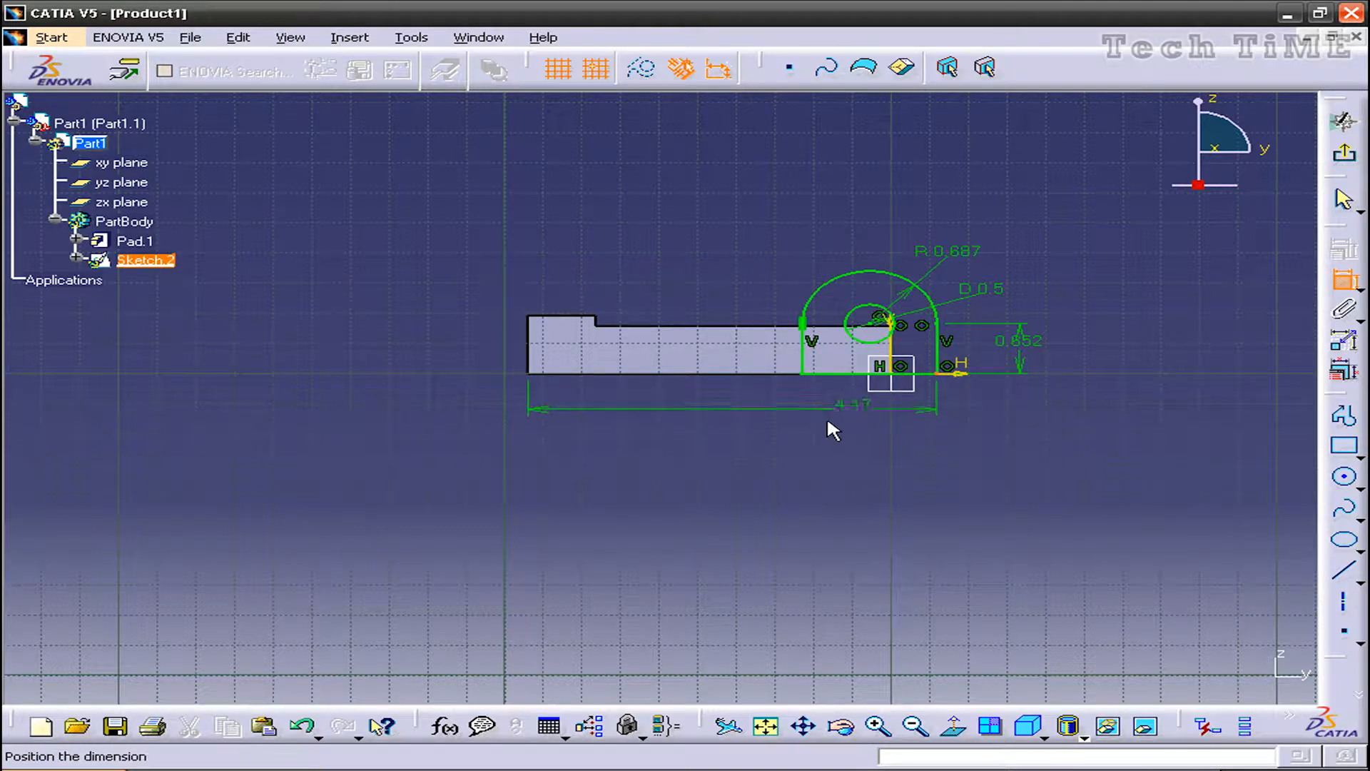
pyautogui.click(793, 422)
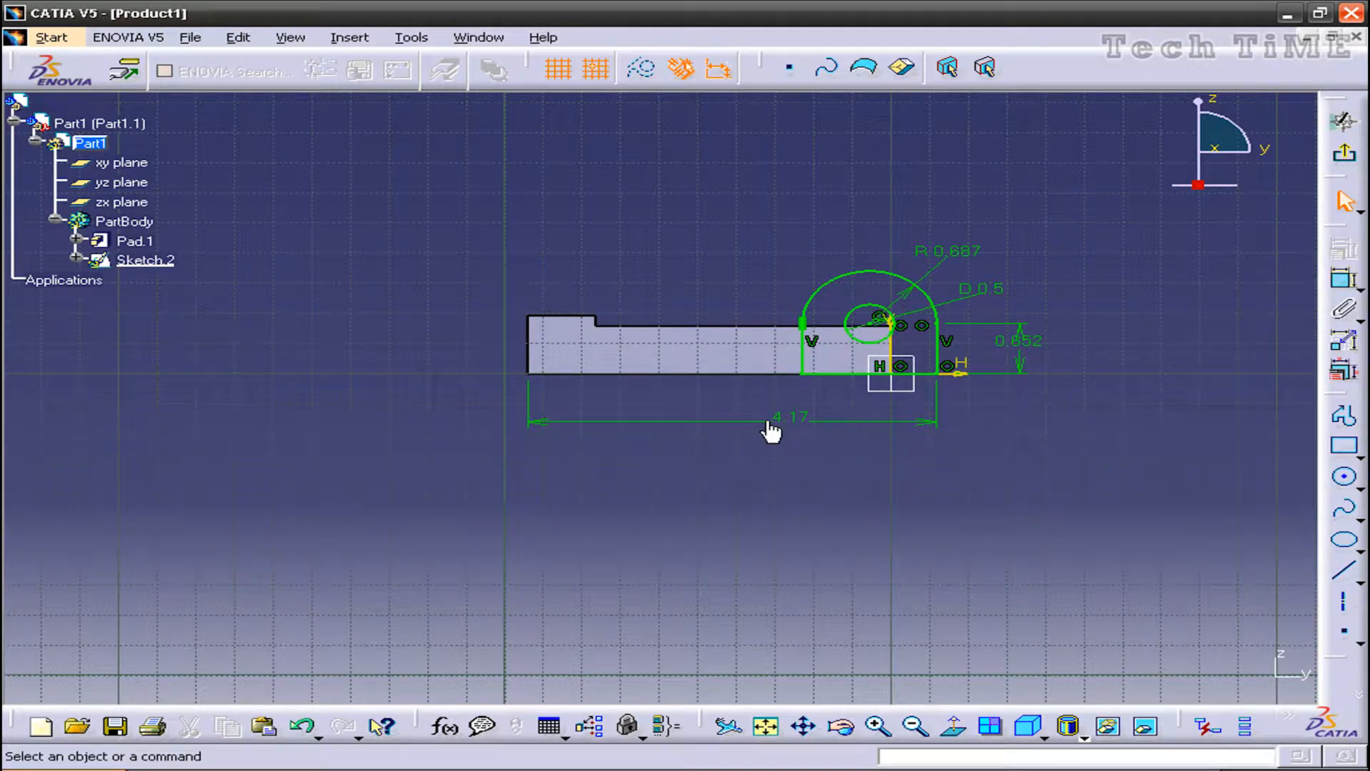
# - Set the distance from the pad's far end to the arch's outer side to 4.687 in and delete the conflicting coincidence constraint beside the small circle
pyautogui.doubleClick(770, 428)
pyautogui.write('4.687in')
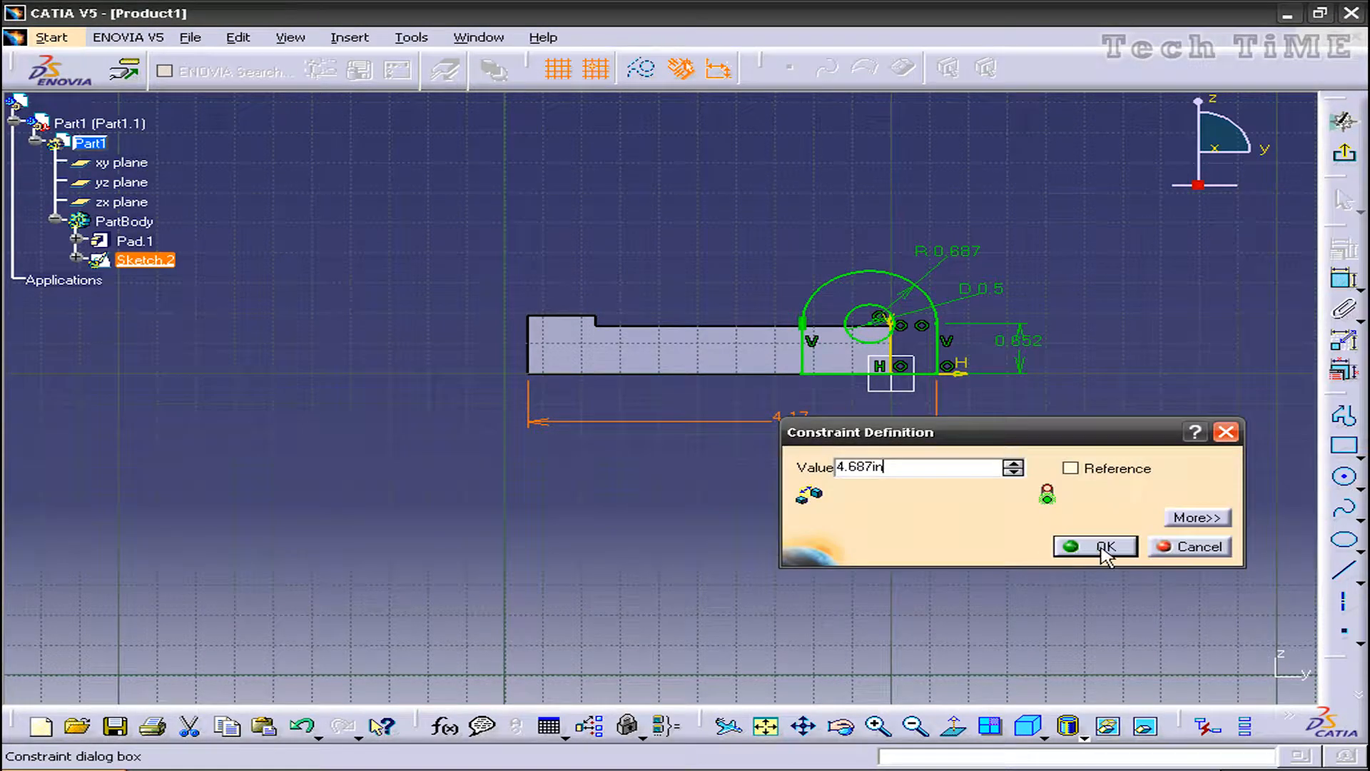
pyautogui.click(1104, 546)
pyautogui.click(1082, 555)
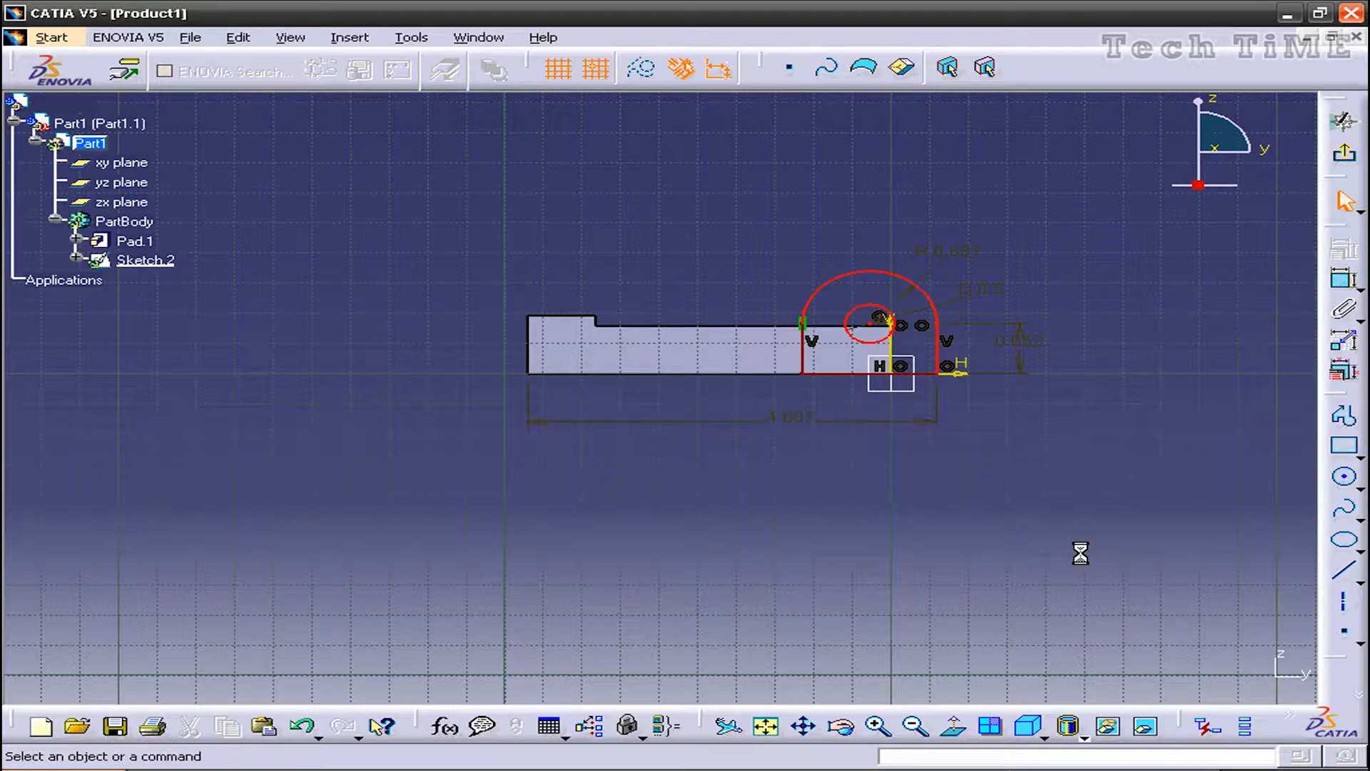
pyautogui.click(923, 326)
pyautogui.press('Delete')
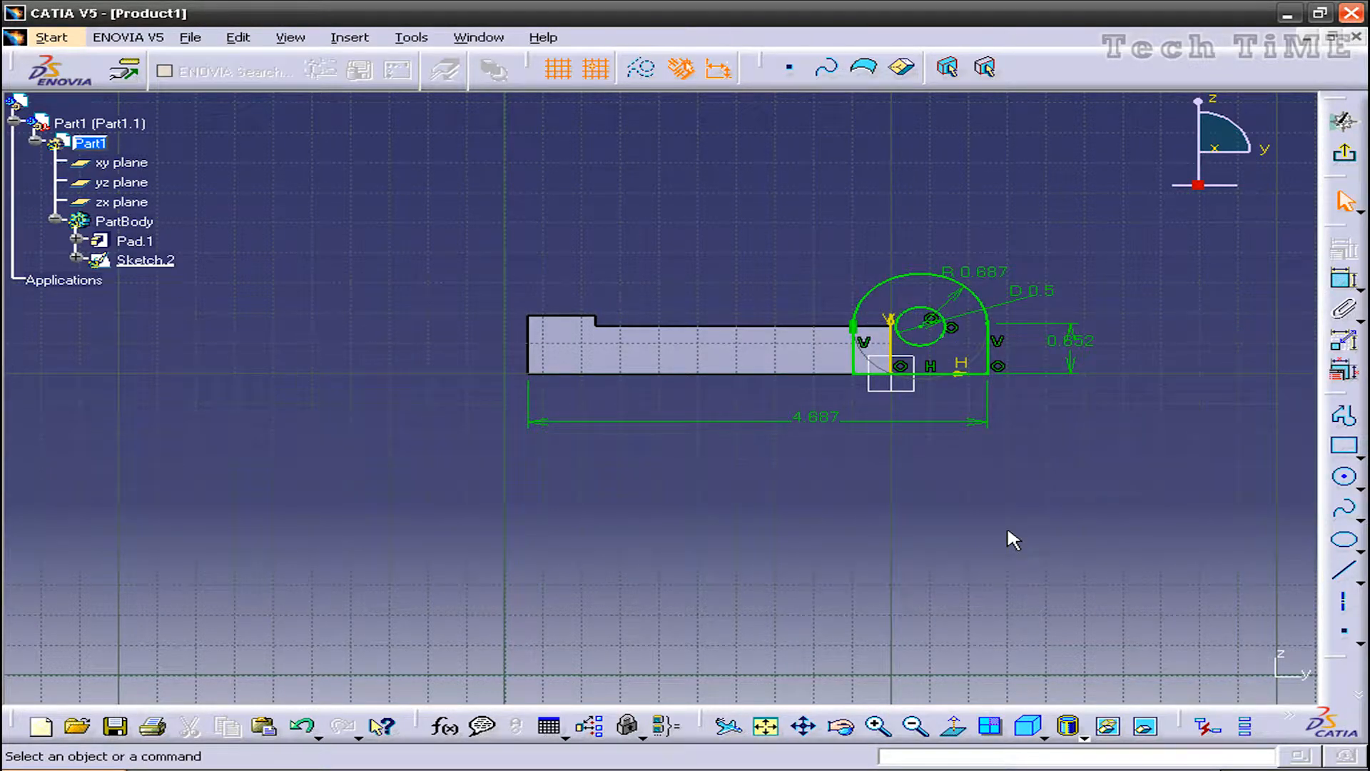
# - Set the length of the arch's outer straight side to 0.75 in
pyautogui.doubleClick(1071, 341)
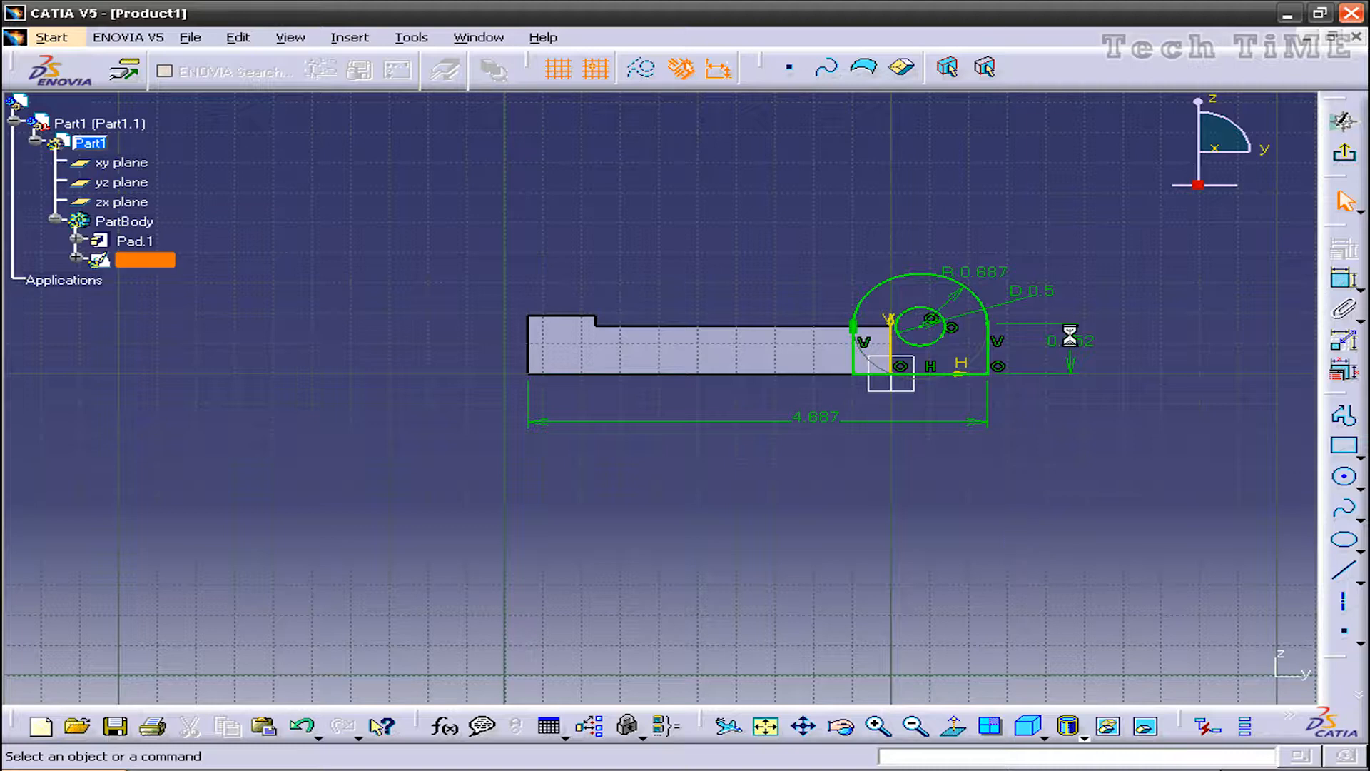
pyautogui.write('0.75')
pyautogui.click(1217, 662)
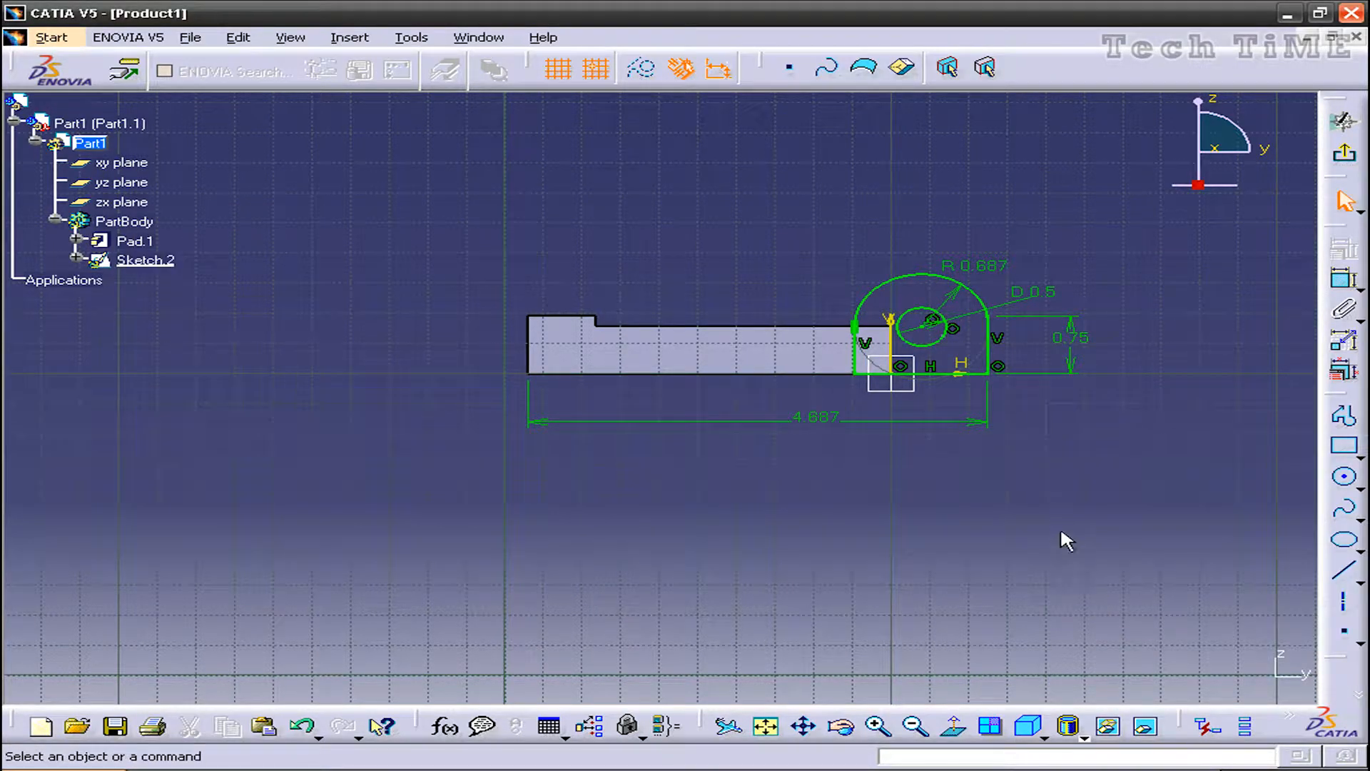
# - Exit the sketch and extrude the arch profile as a pad with a length of 0.874 in and mirrored extent
pyautogui.click(1344, 153)
pyautogui.click(1340, 494)
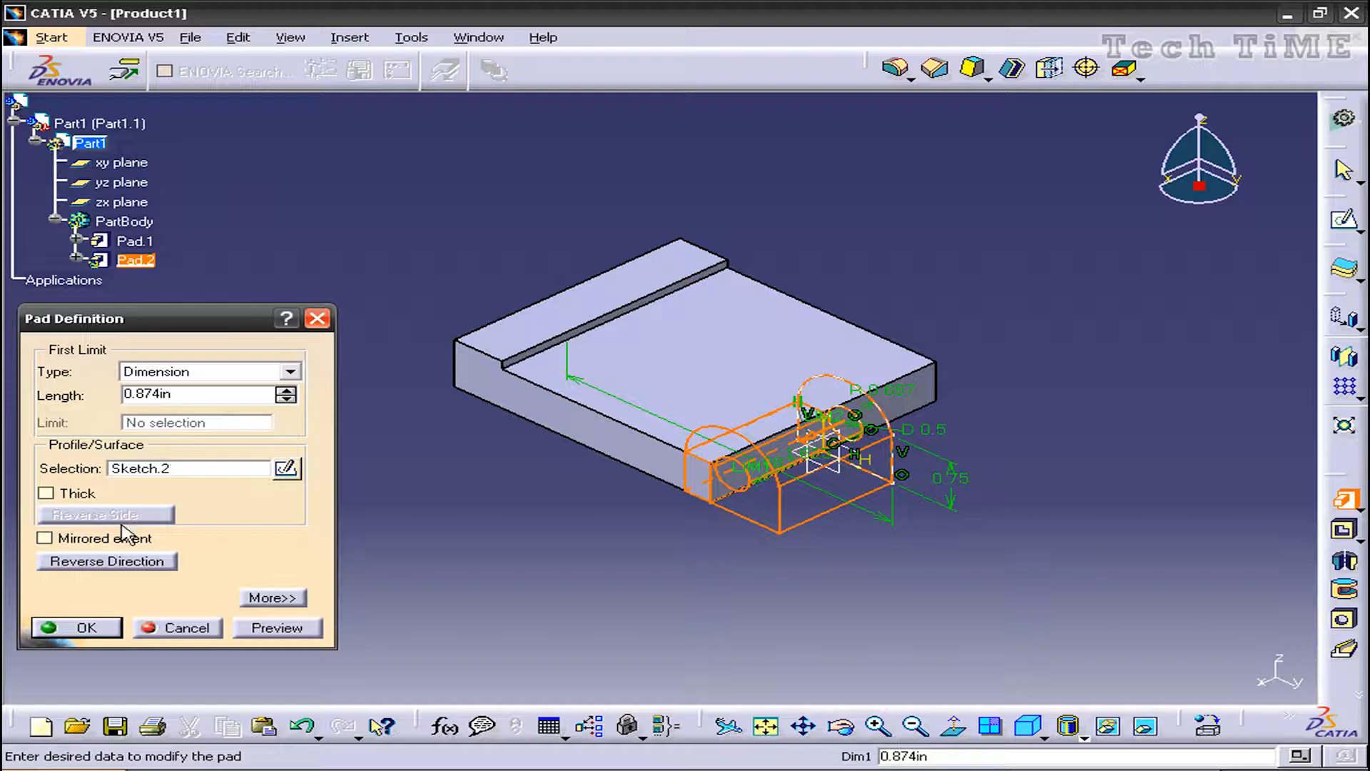
pyautogui.click(69, 539)
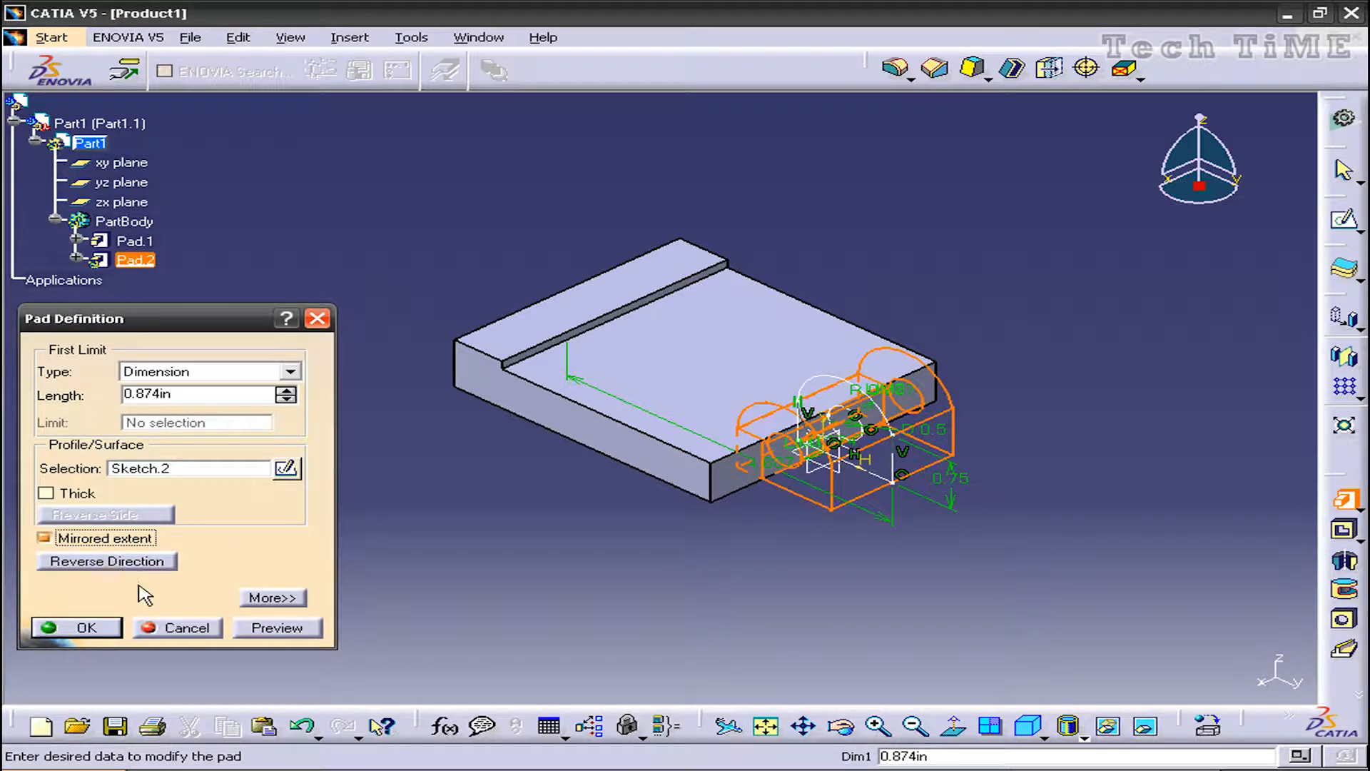
pyautogui.click(84, 628)
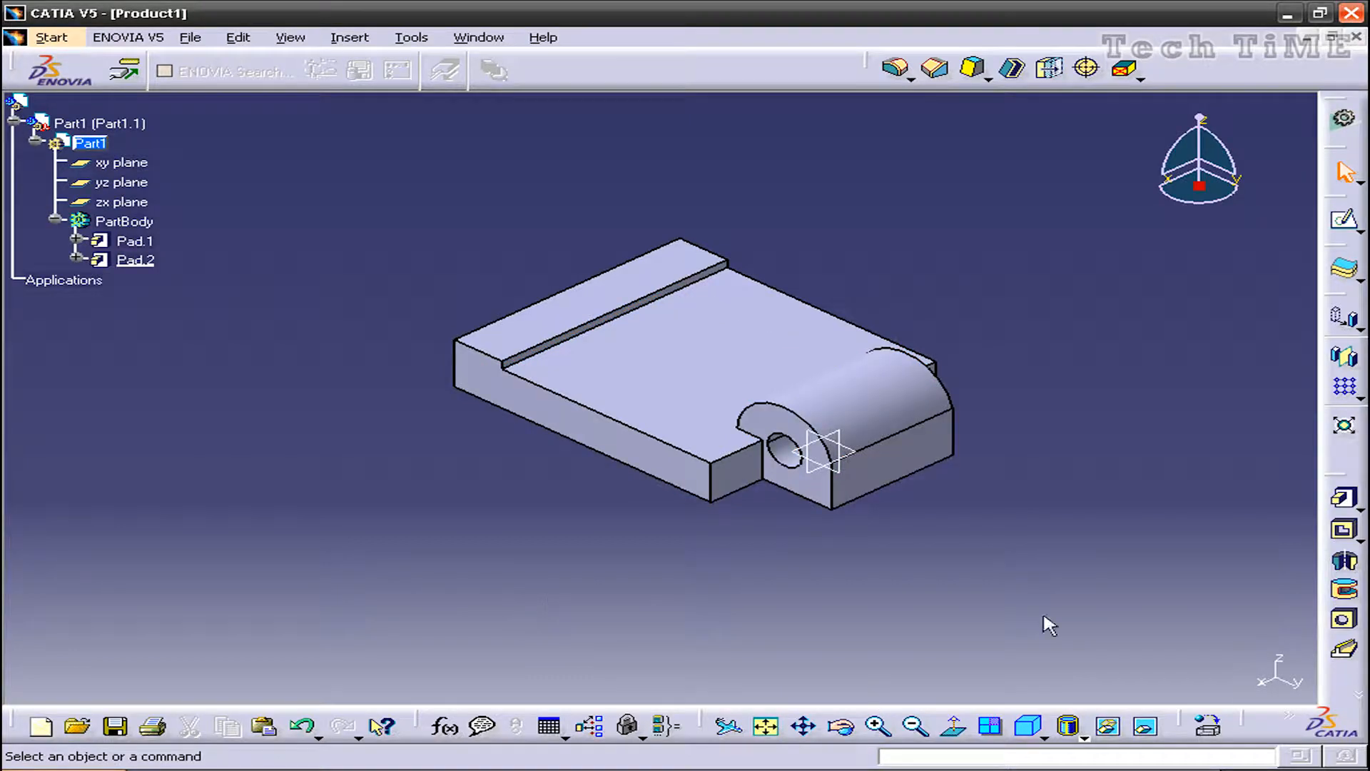
# - Start a sketch on the arch's flat end face and draw a circle around the hole with a radius of about 0.88 in
pyautogui.moveTo(1095, 559); pyautogui.dragTo(850, 491, button='middle')
pyautogui.click(833, 478)
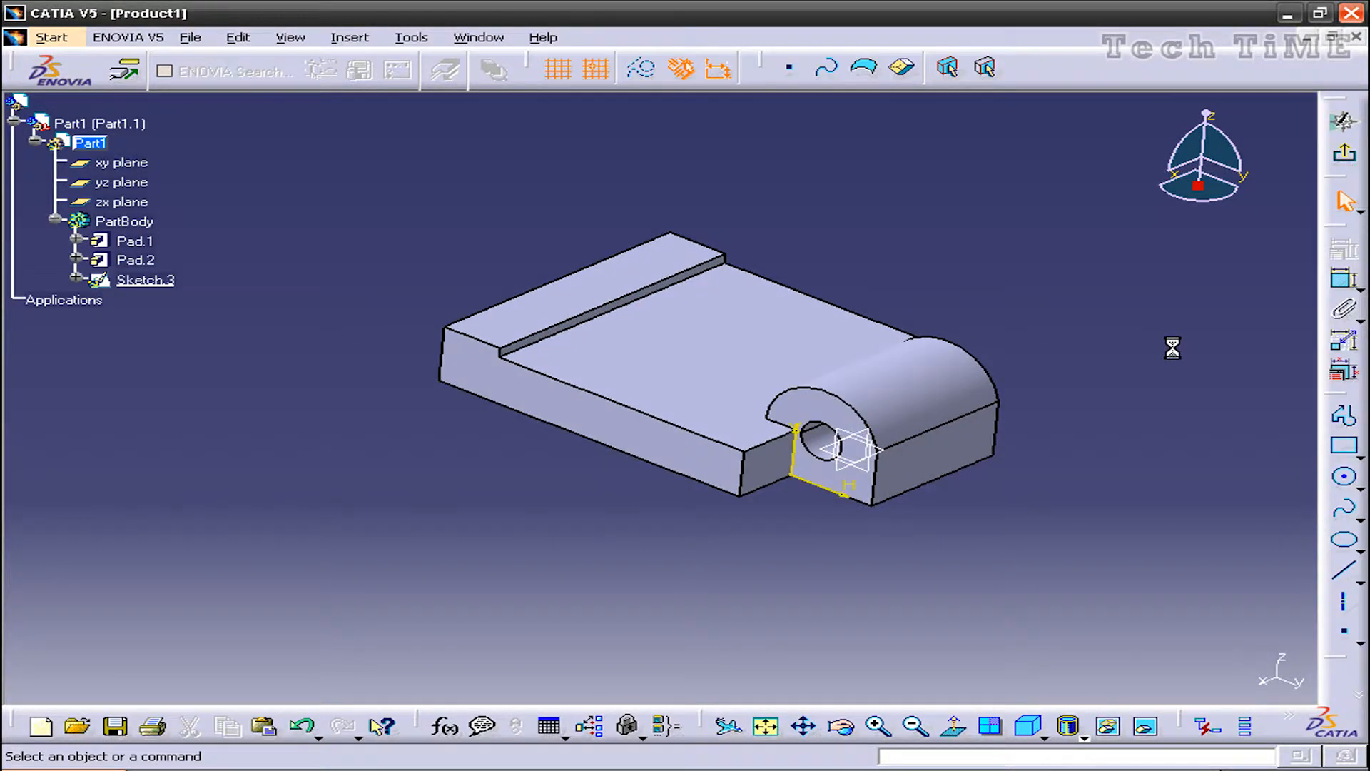
pyautogui.click(1345, 477)
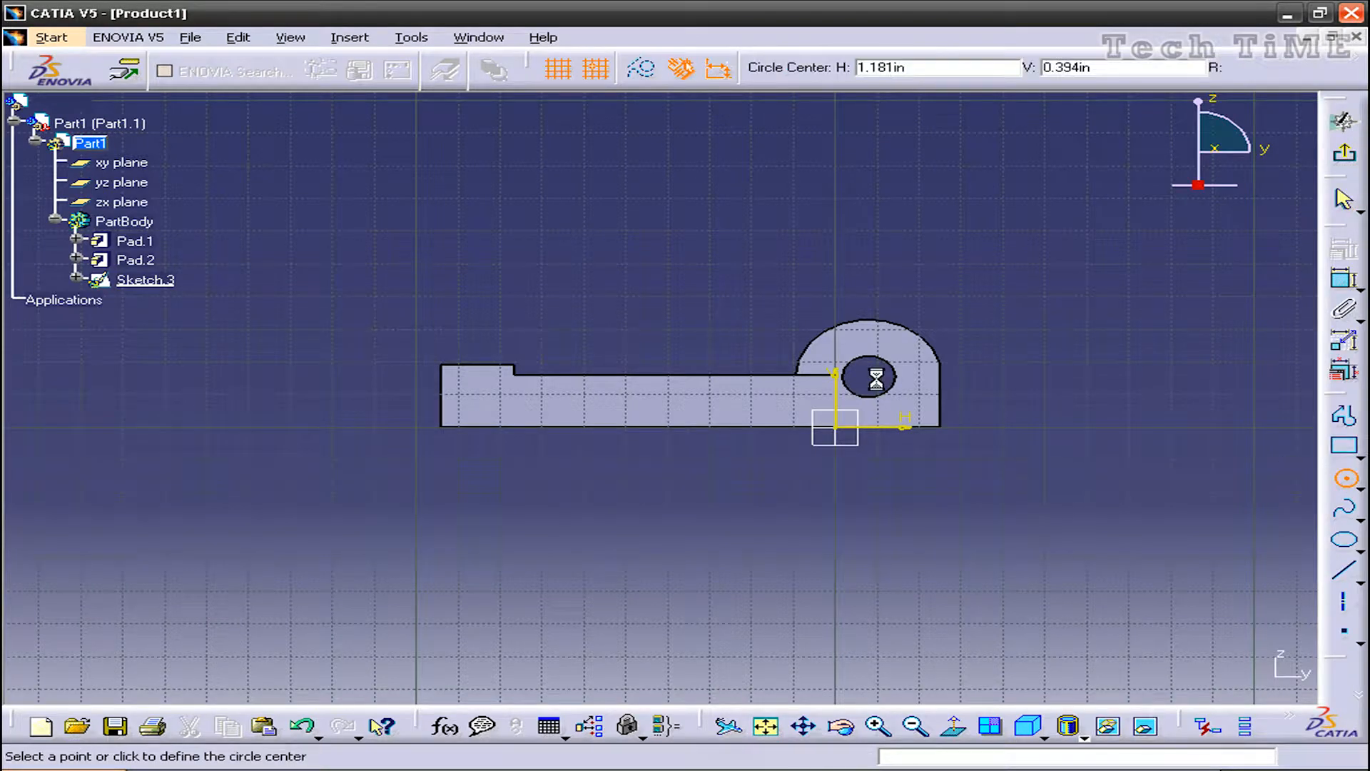
pyautogui.click(869, 382)
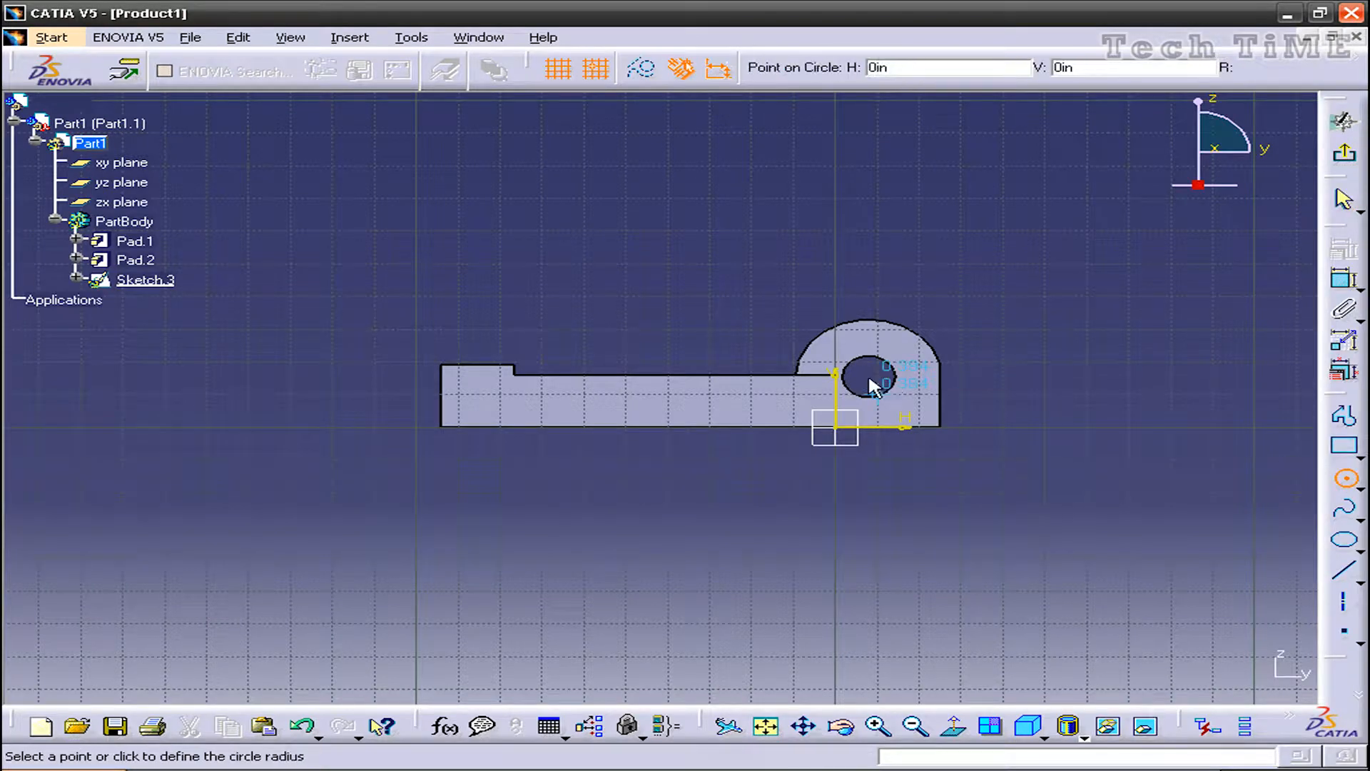
pyautogui.click(938, 457)
# - Dimension the large circle's radius and set it to 0.875 in
pyautogui.click(1345, 283)
pyautogui.click(971, 362)
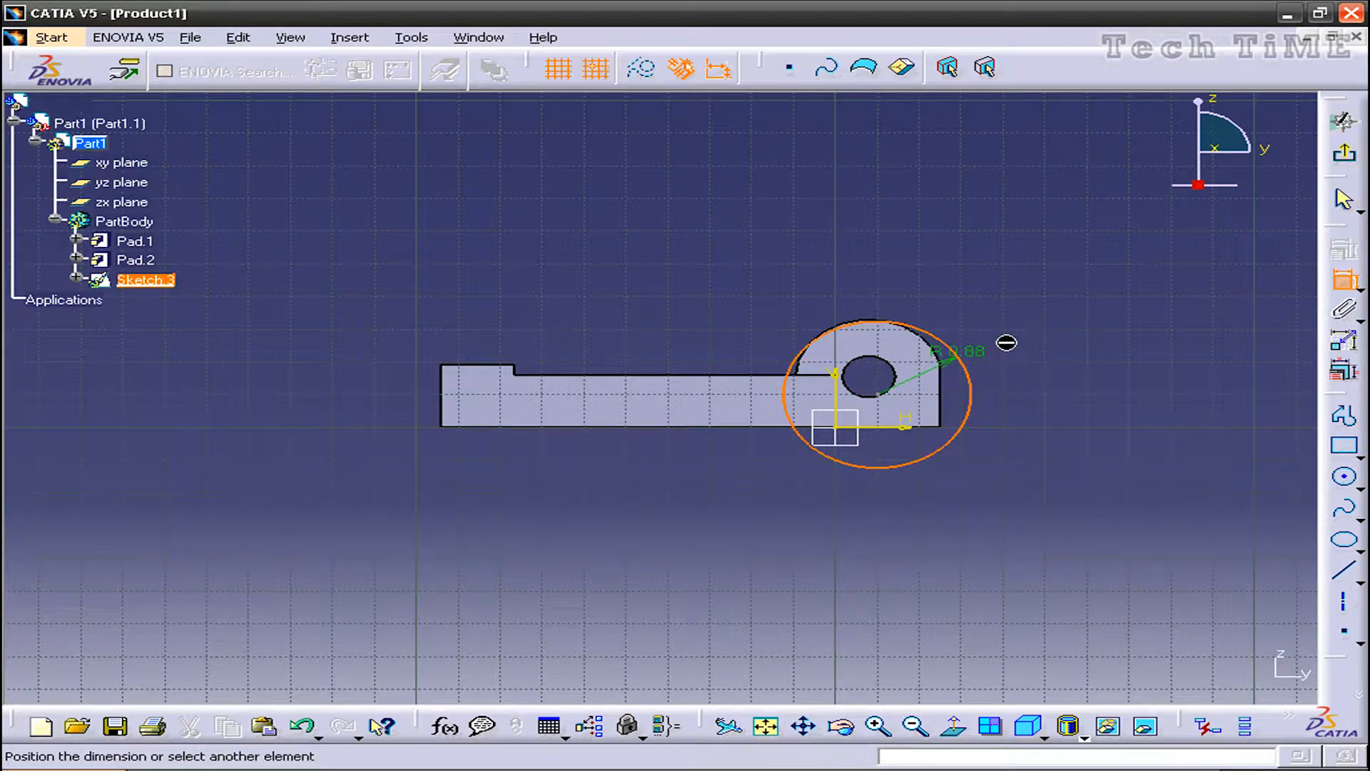
pyautogui.click(1006, 342)
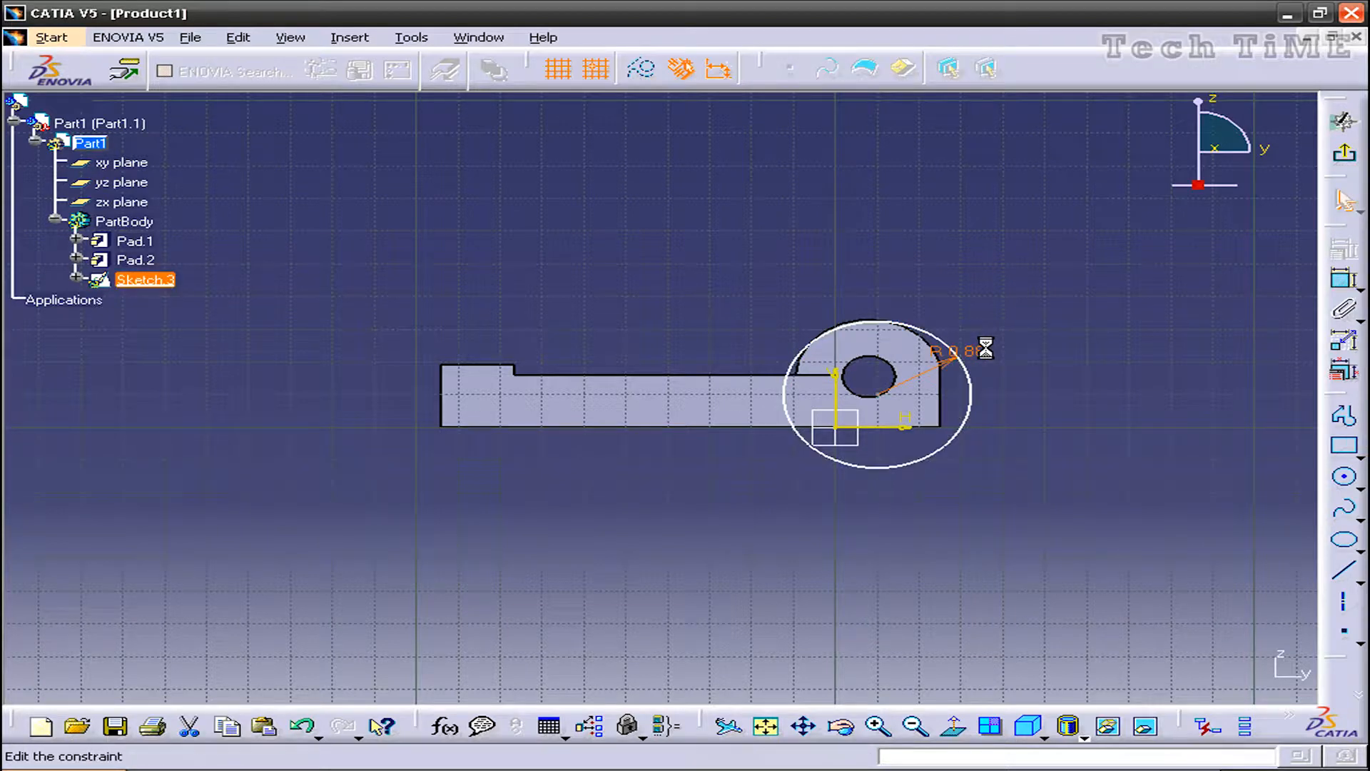
pyautogui.write('0.875in')
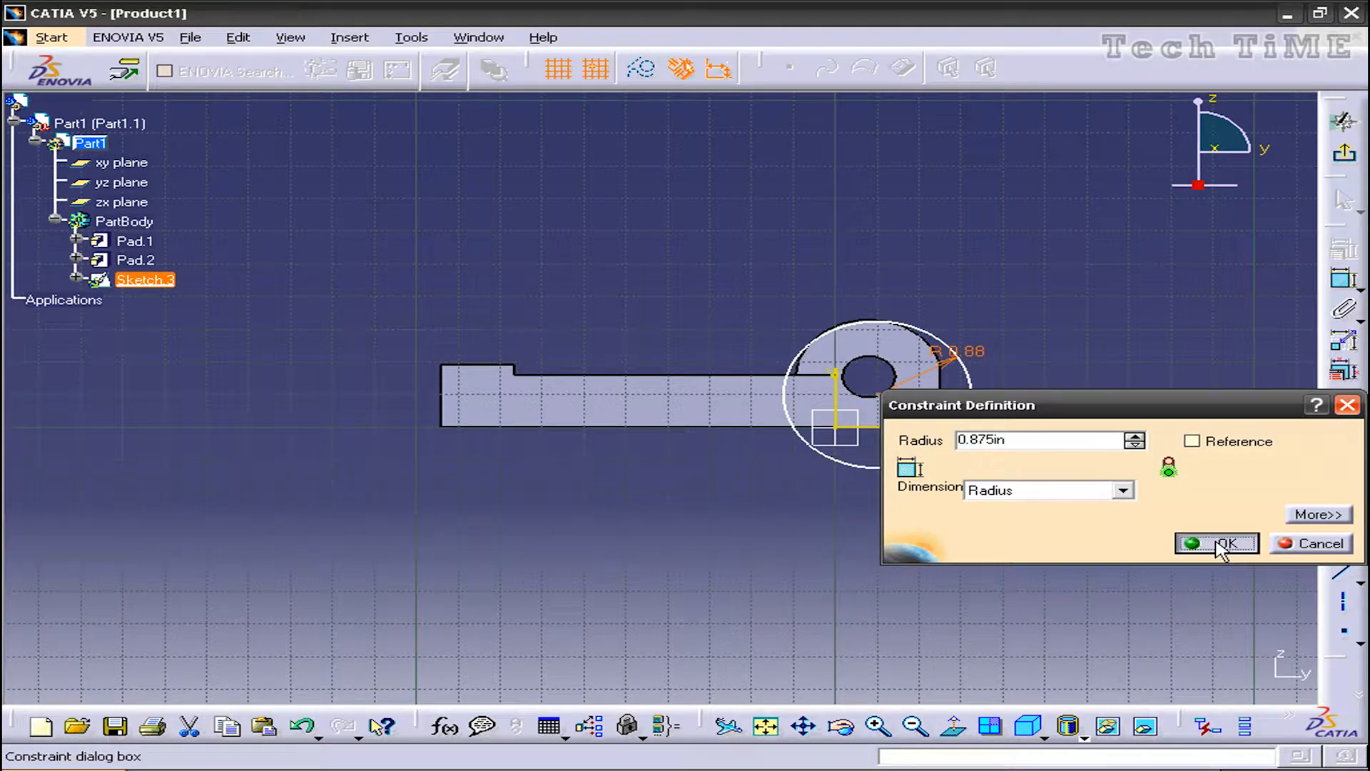
pyautogui.click(1219, 544)
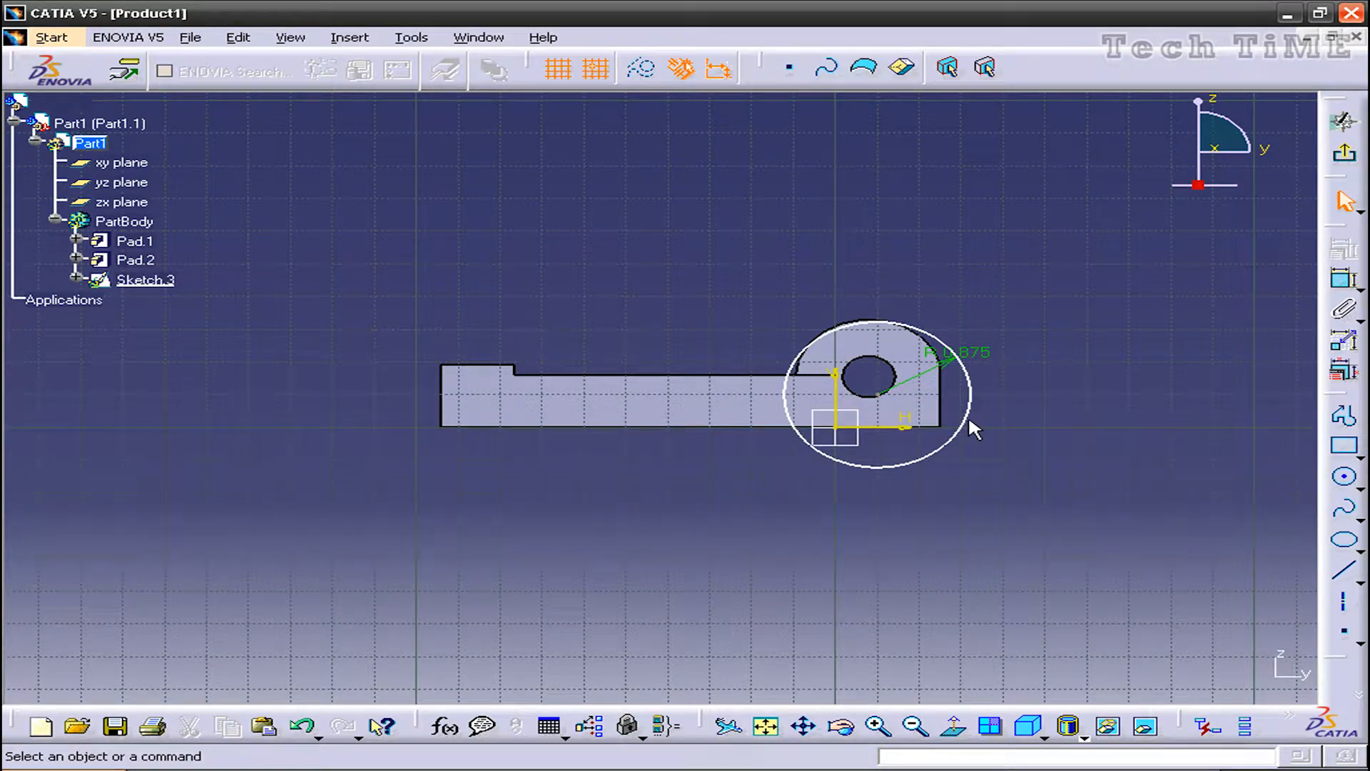
# - Constrain the 0.875 in radius circle to be concentric with the arch's outer arc
pyautogui.click(967, 419)
pyautogui.keyDown('ctrl'); pyautogui.click(922, 338); pyautogui.keyUp('ctrl')
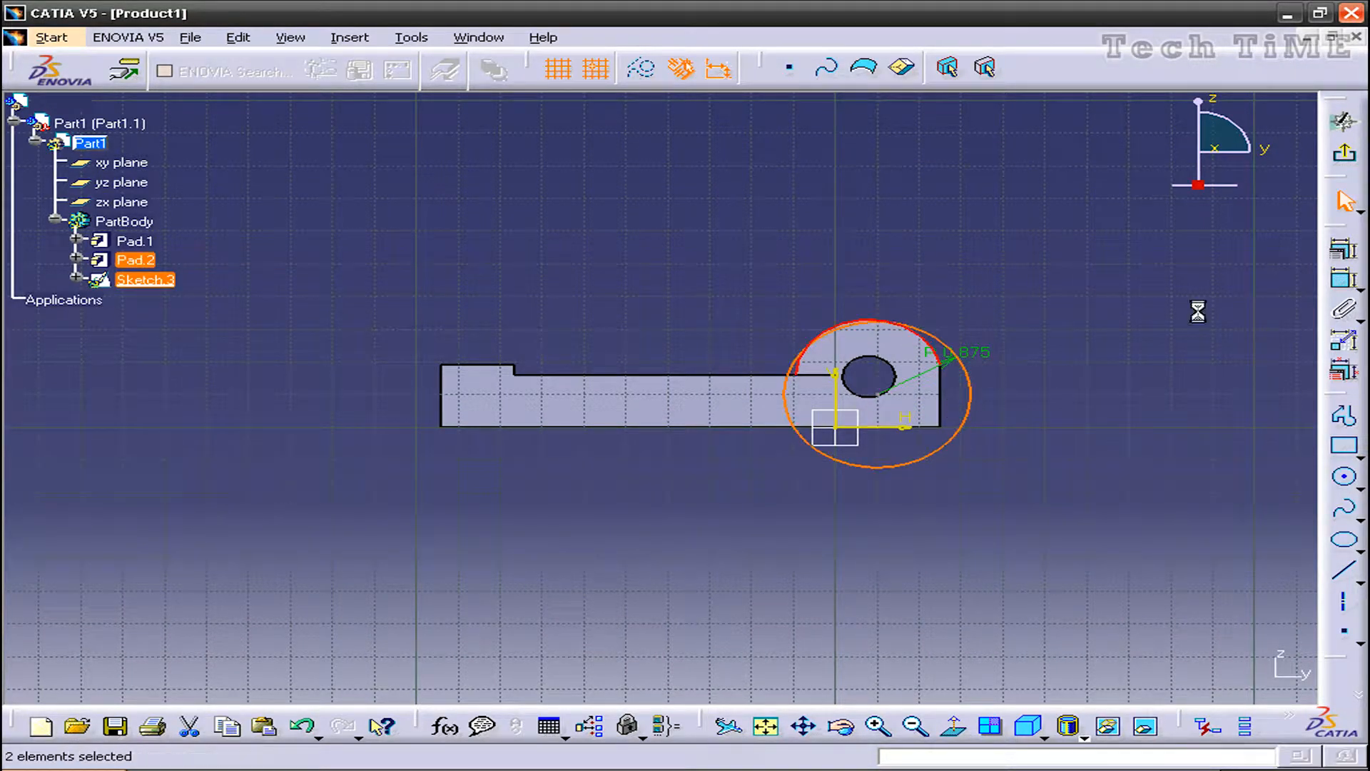
pyautogui.click(1343, 250)
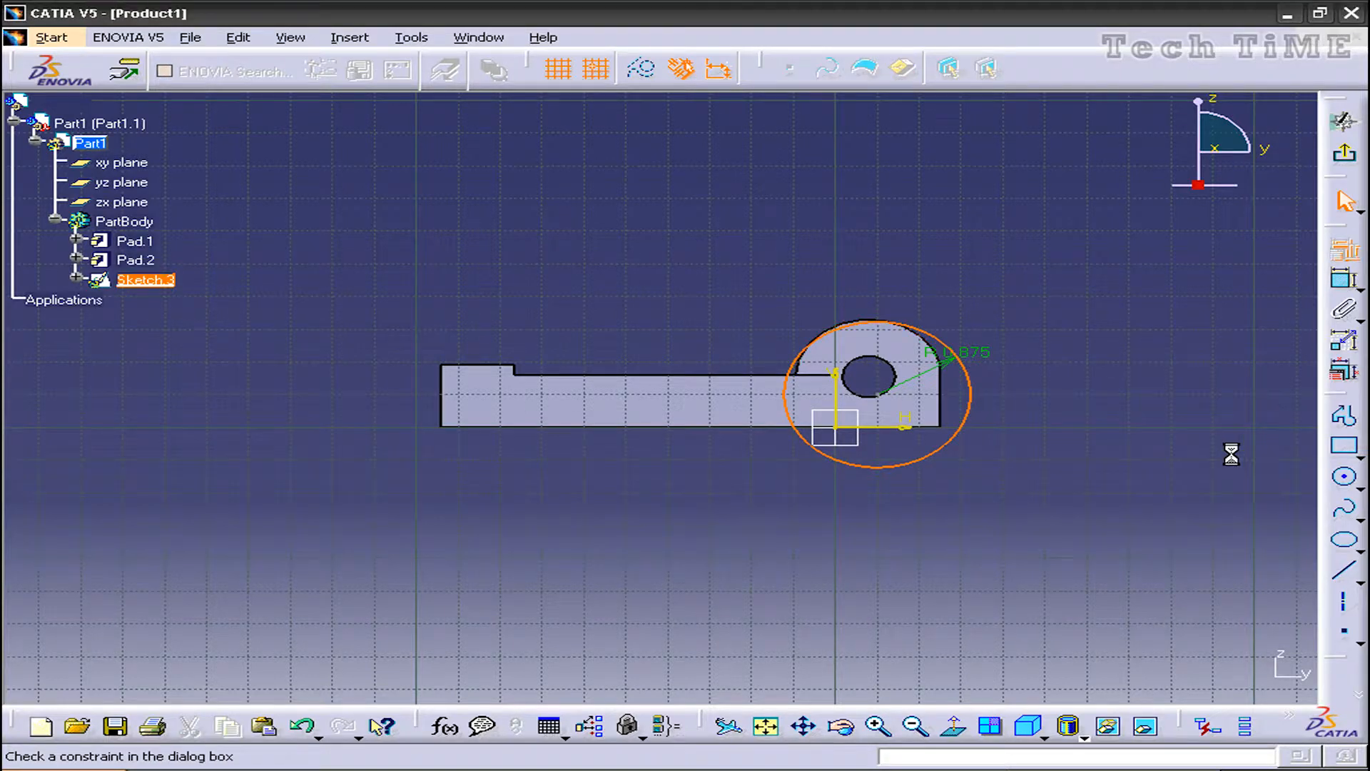
pyautogui.click(1224, 514)
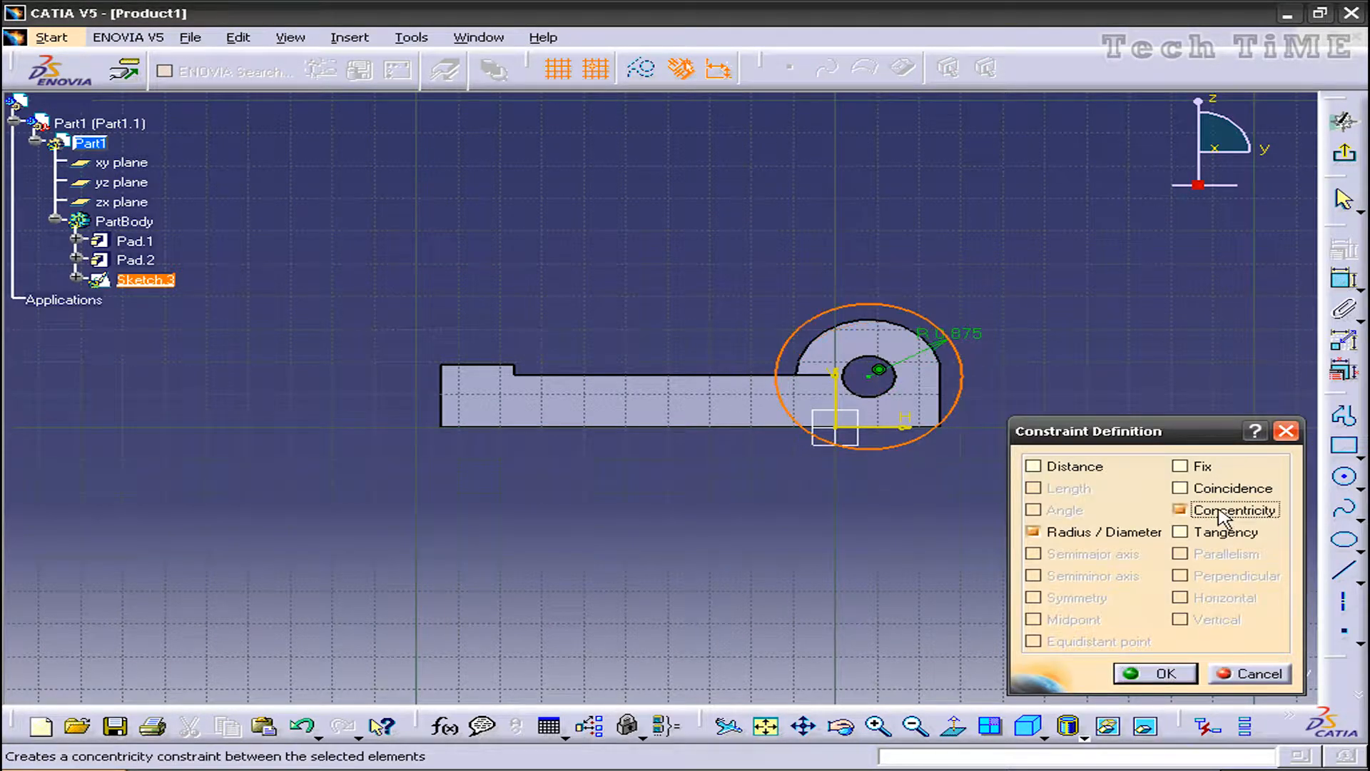
pyautogui.click(1155, 673)
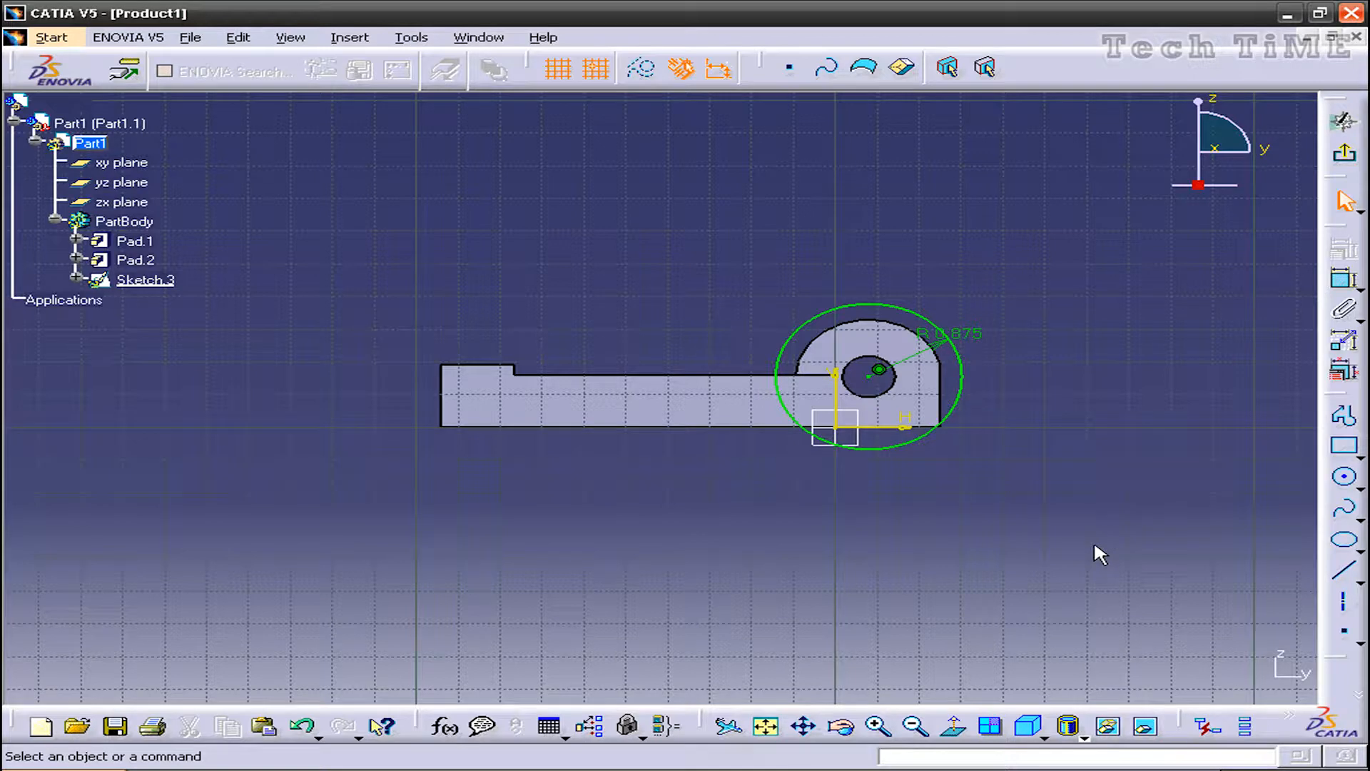
# - Exit the sketch and cut the circle as an Up to next pocket with reversed direction
pyautogui.click(1344, 152)
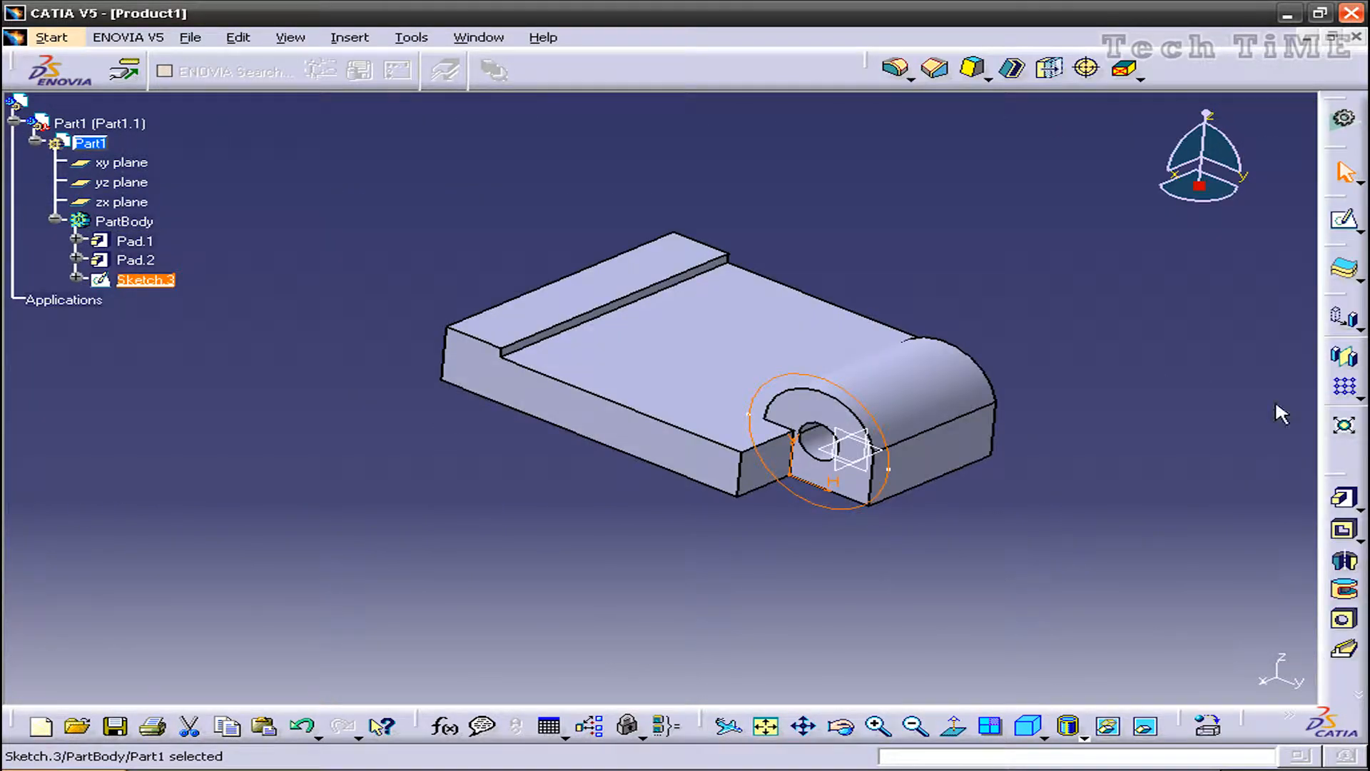
pyautogui.click(1344, 529)
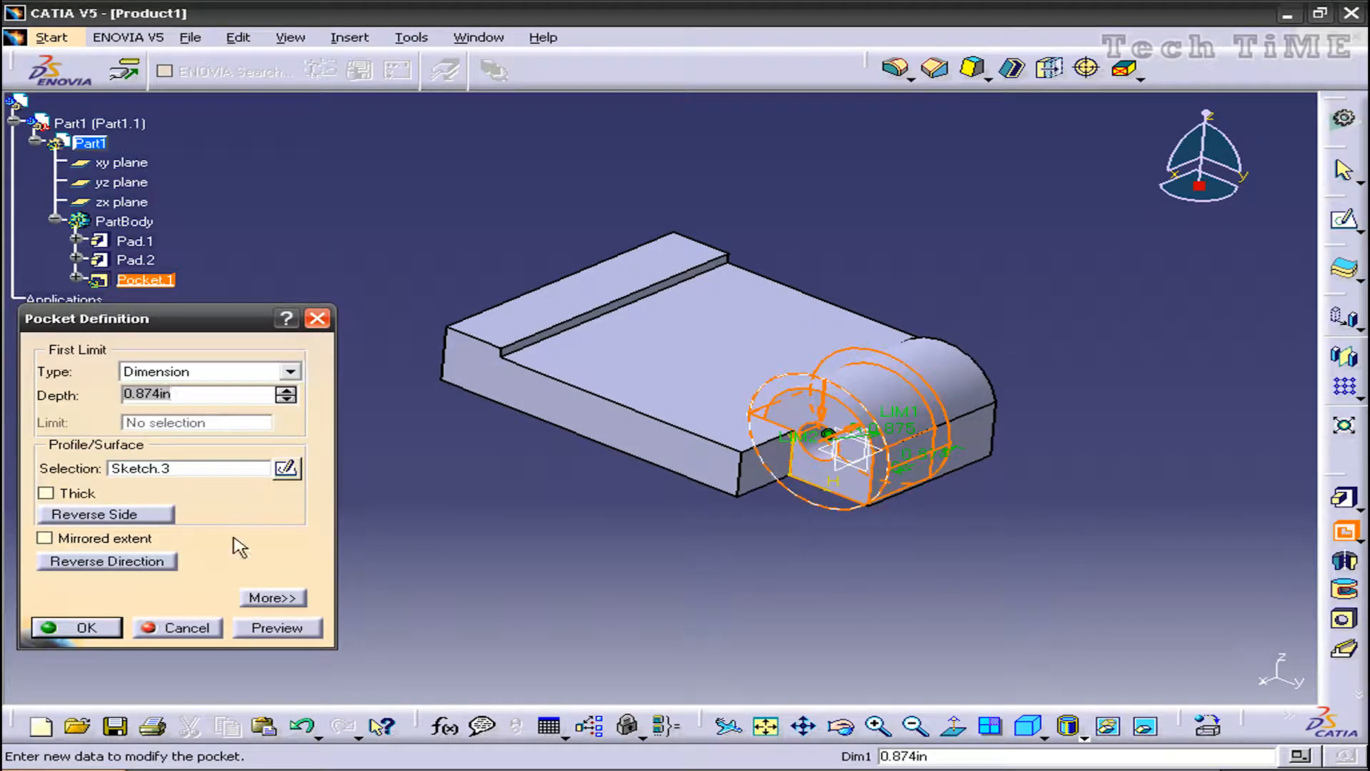
pyautogui.click(289, 371)
pyautogui.click(178, 404)
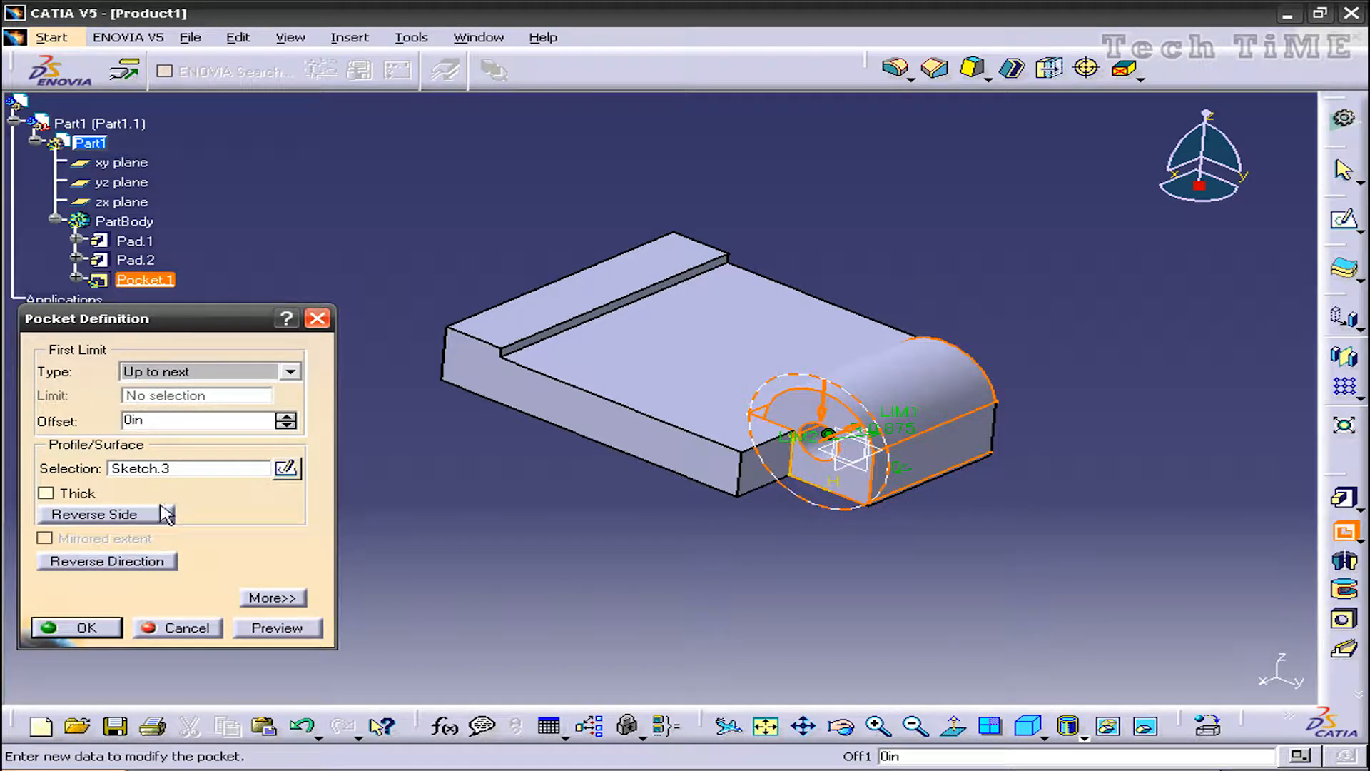
pyautogui.click(93, 562)
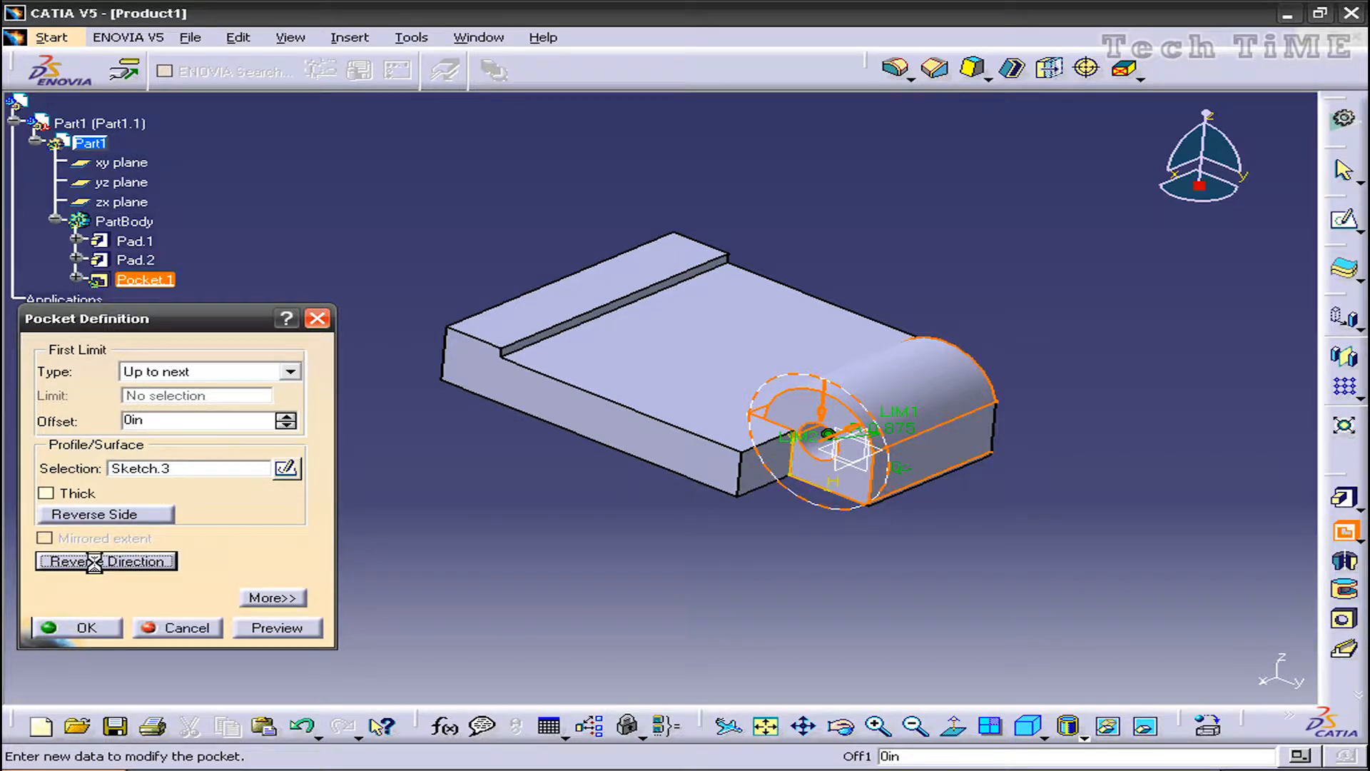
pyautogui.click(84, 629)
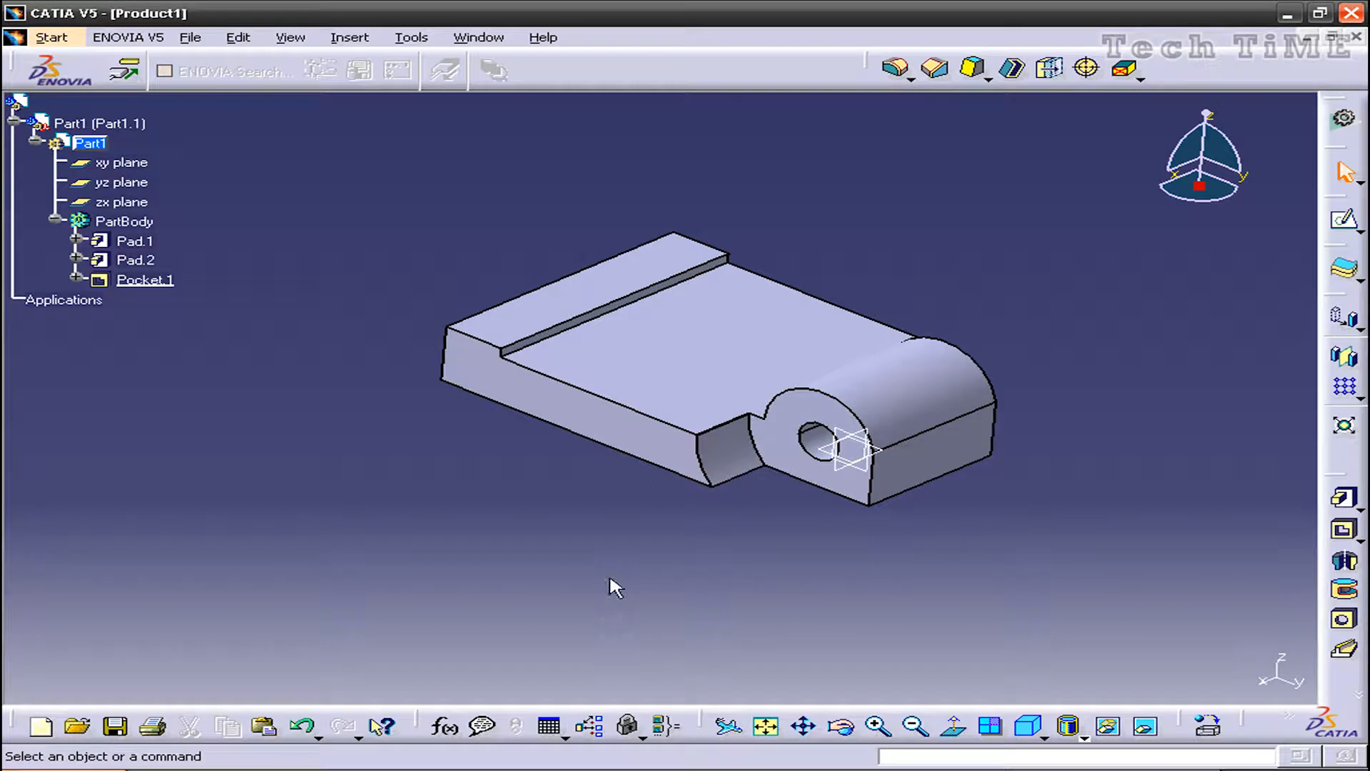
# - Start a sketch on the arch's opposite flat end face and draw a circle around the hole with a radius of about 1.25 in
pyautogui.moveTo(927, 443); pyautogui.dragTo(699, 457, button='middle')
pyautogui.click(703, 457)
pyautogui.click(1344, 220)
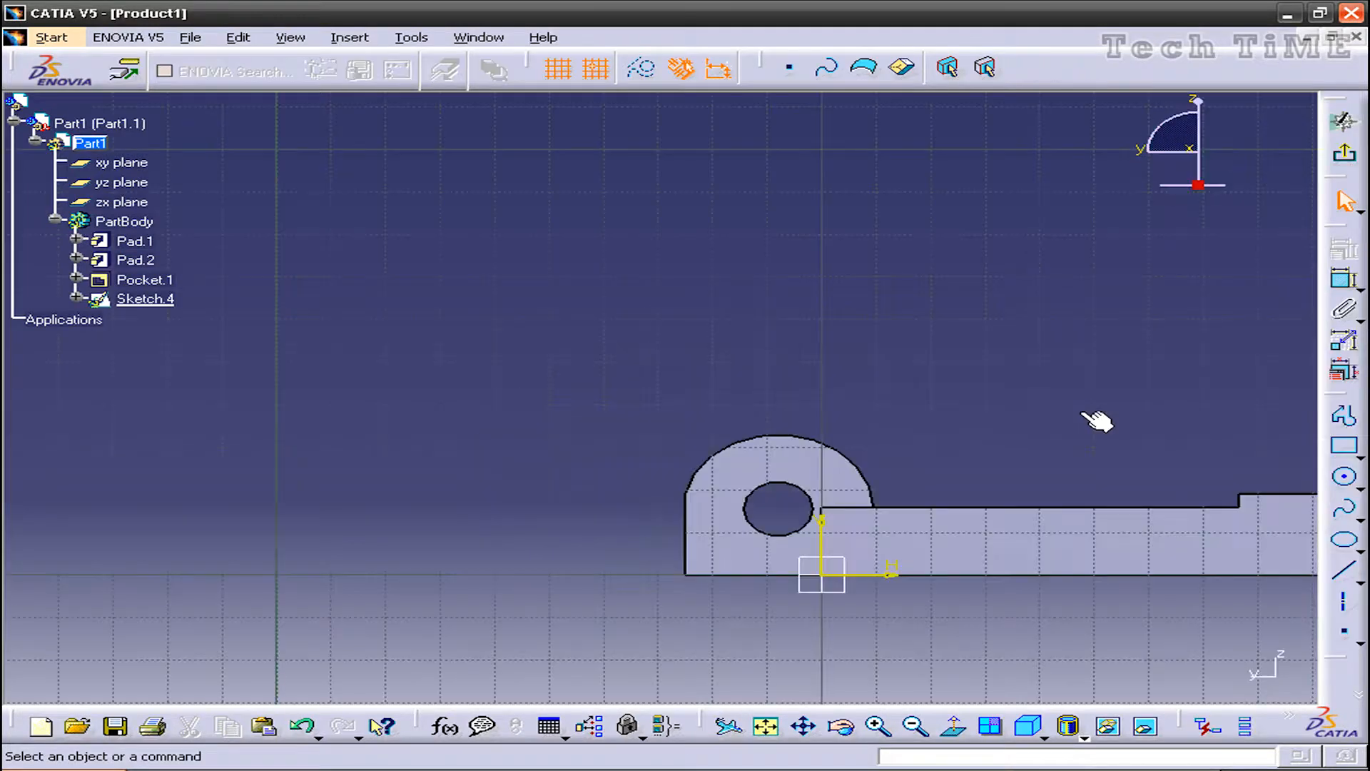
pyautogui.click(766, 726)
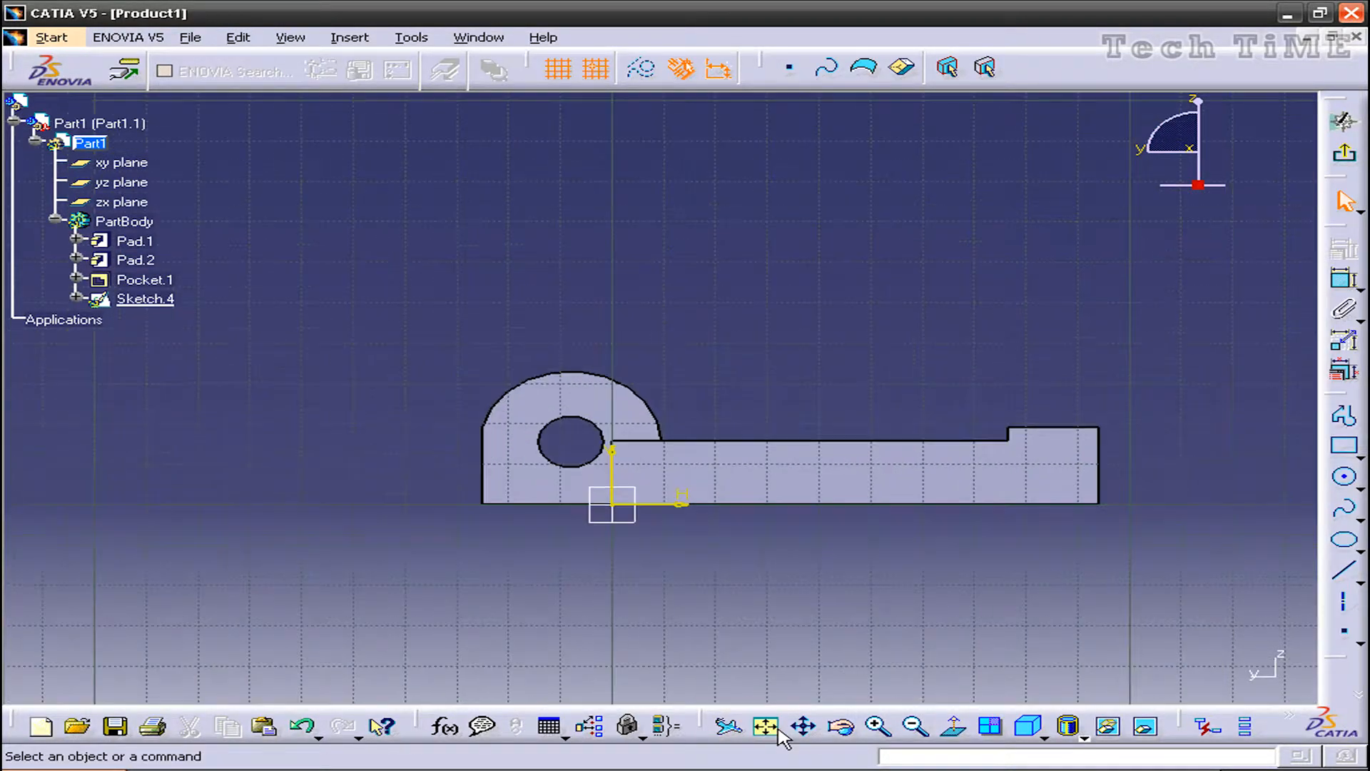
pyautogui.click(1346, 480)
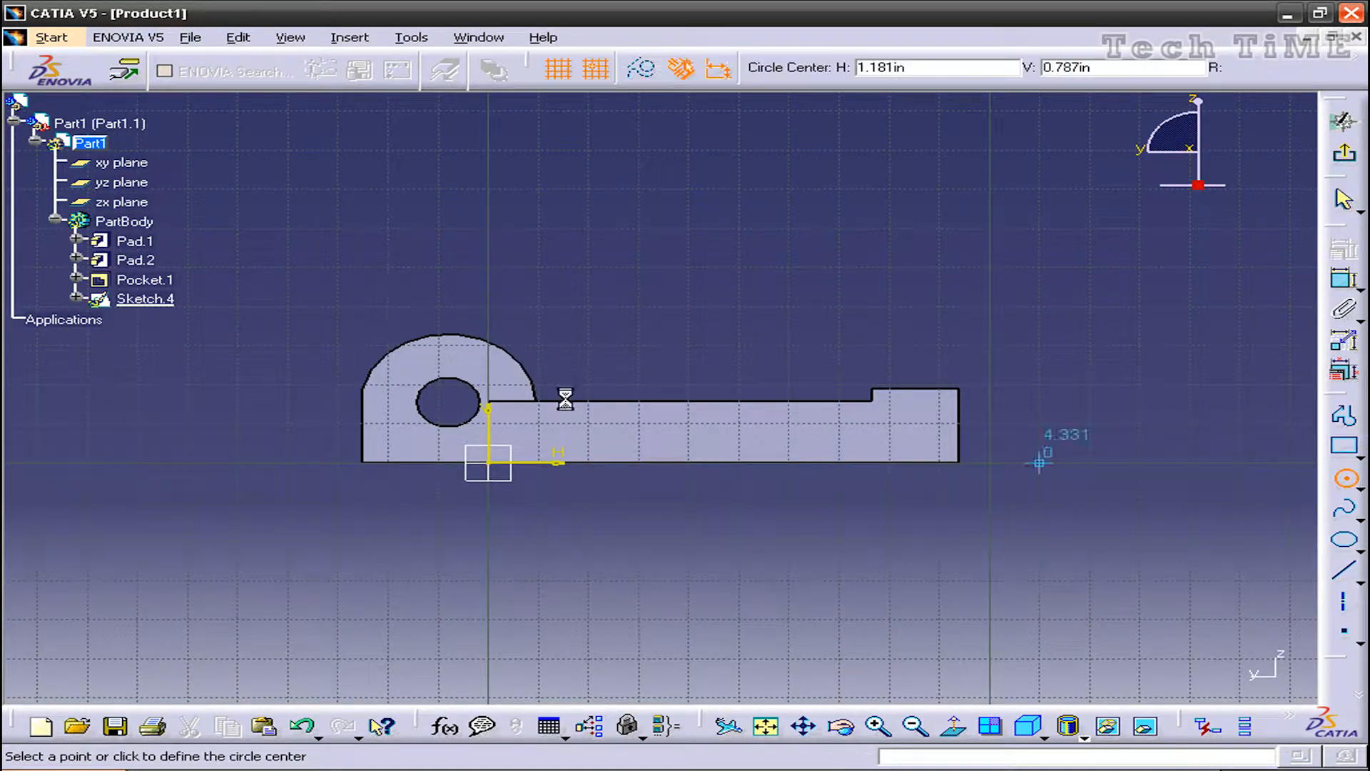
pyautogui.click(448, 402)
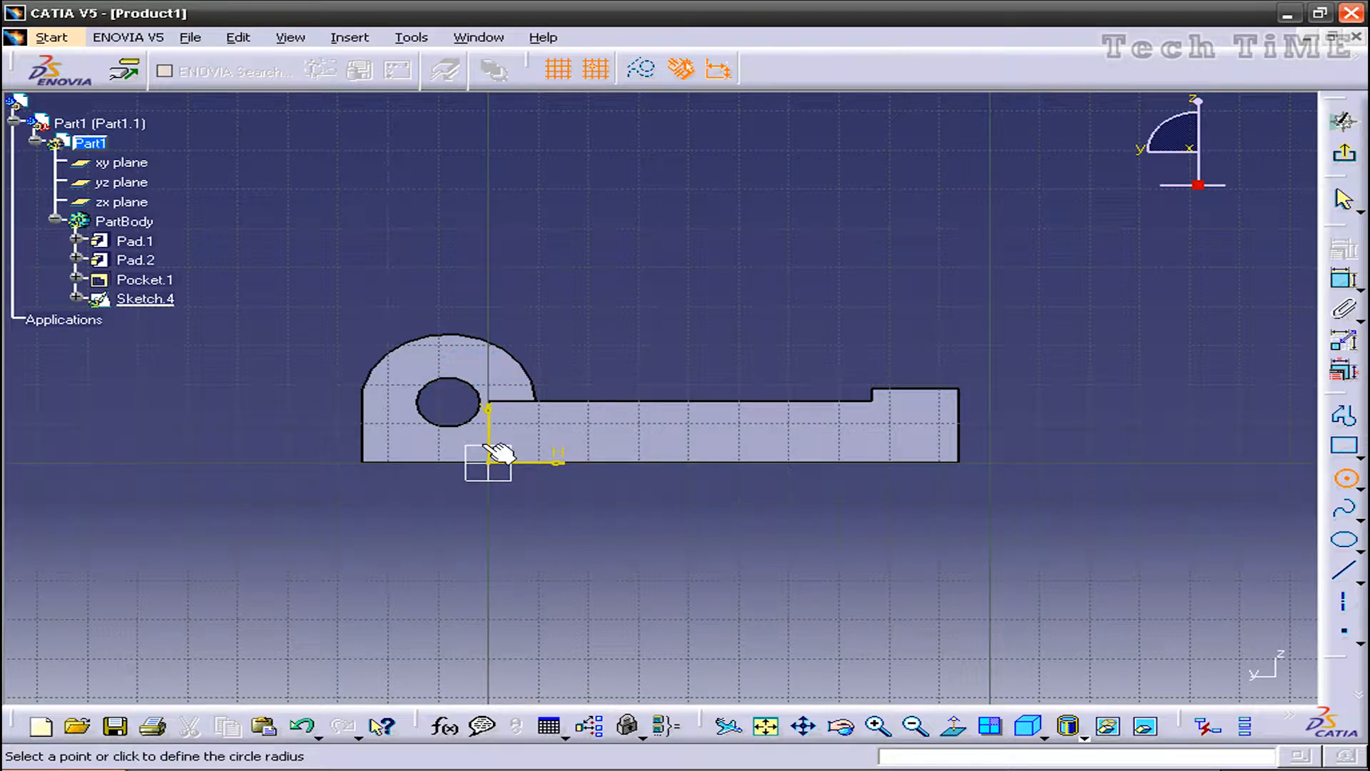
pyautogui.click(500, 492)
# - Dimension the new circle's radius and set it to 0.875 in
pyautogui.click(1344, 278)
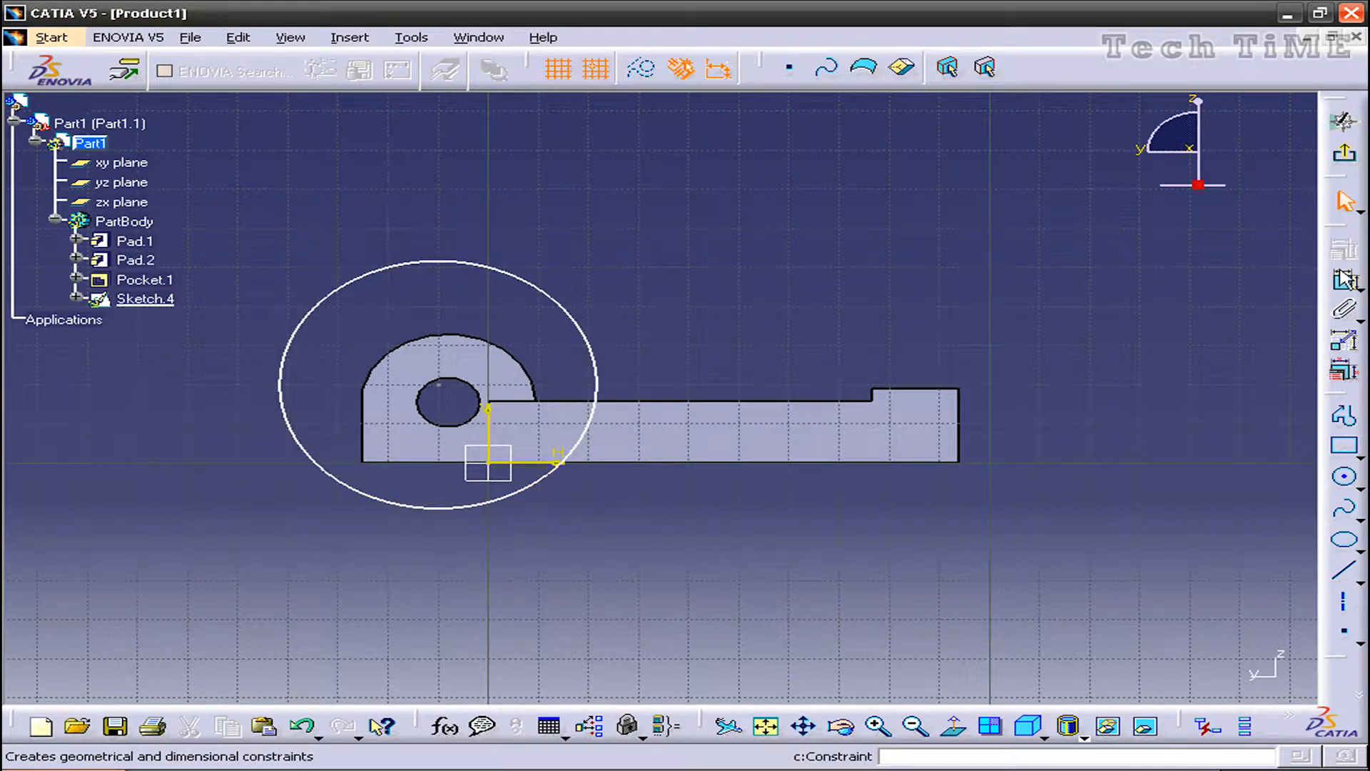
pyautogui.click(563, 307)
pyautogui.click(624, 285)
pyautogui.doubleClick(636, 275)
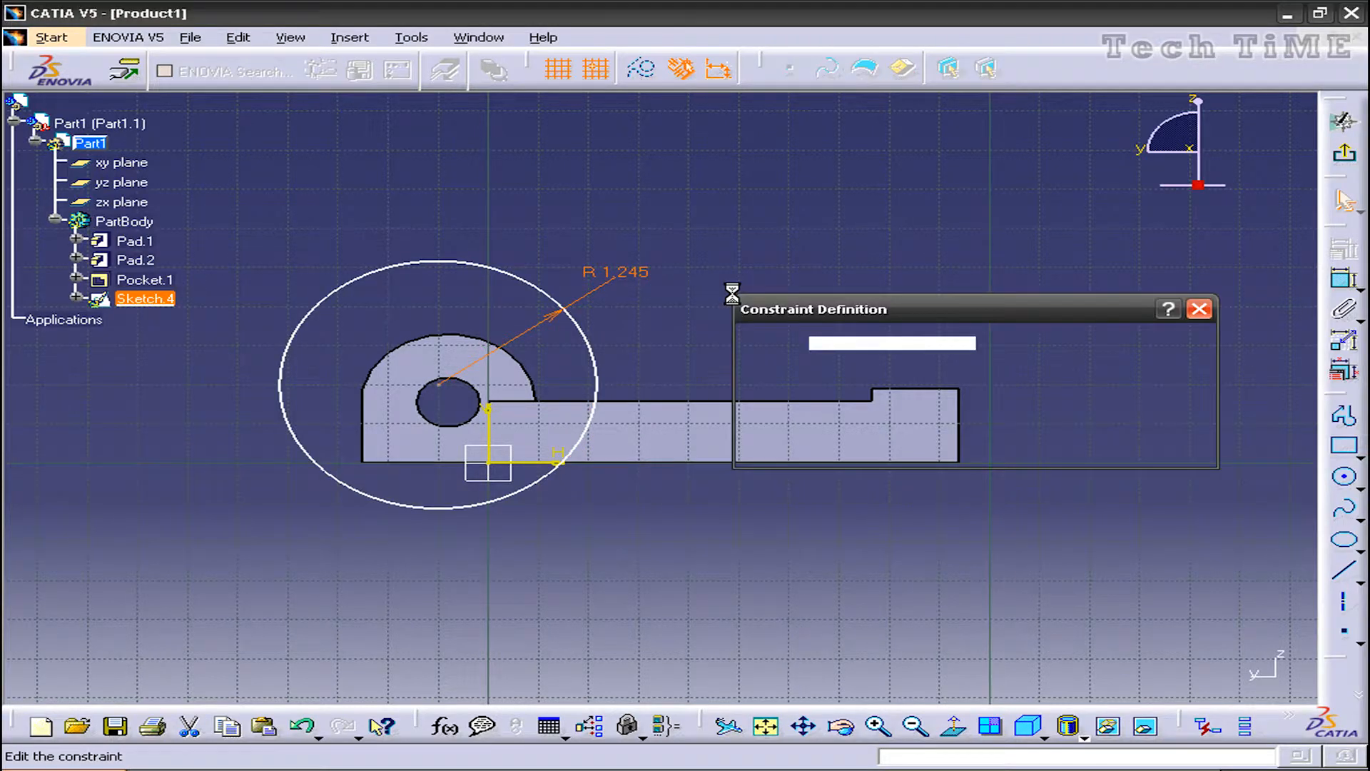
pyautogui.click(1070, 448)
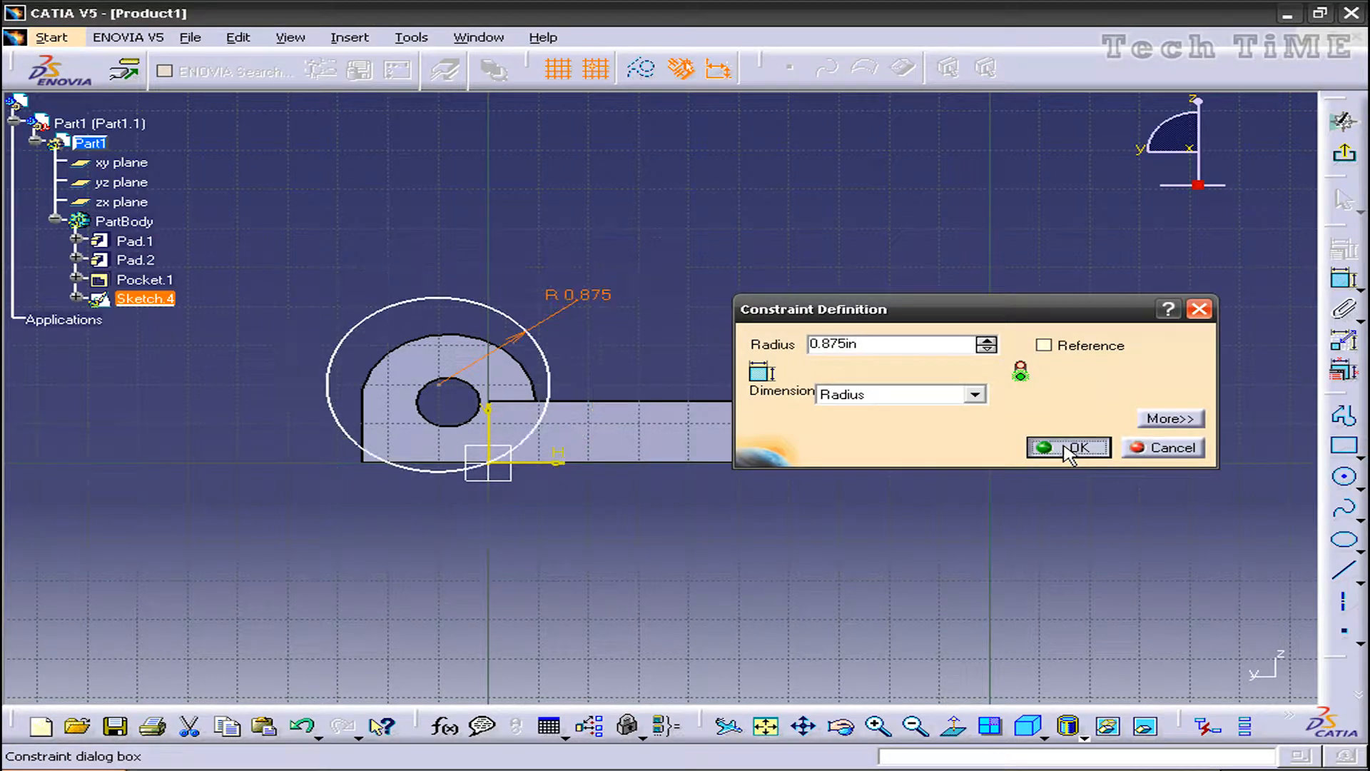
pyautogui.click(1092, 454)
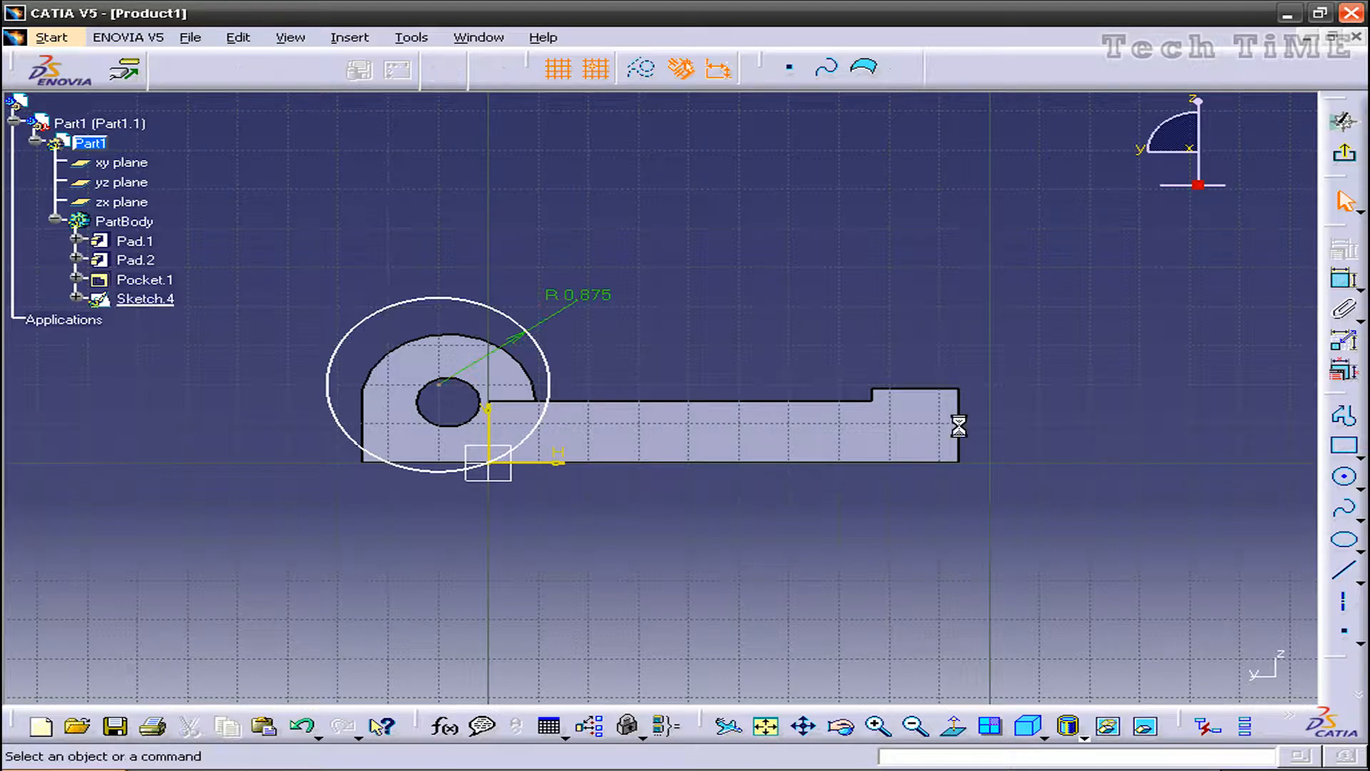
# - Constrain the circle on the opposite end face to be concentric with the lug's hole
pyautogui.click(544, 350)
pyautogui.keyDown('ctrl'); pyautogui.click(474, 389); pyautogui.keyUp('ctrl')
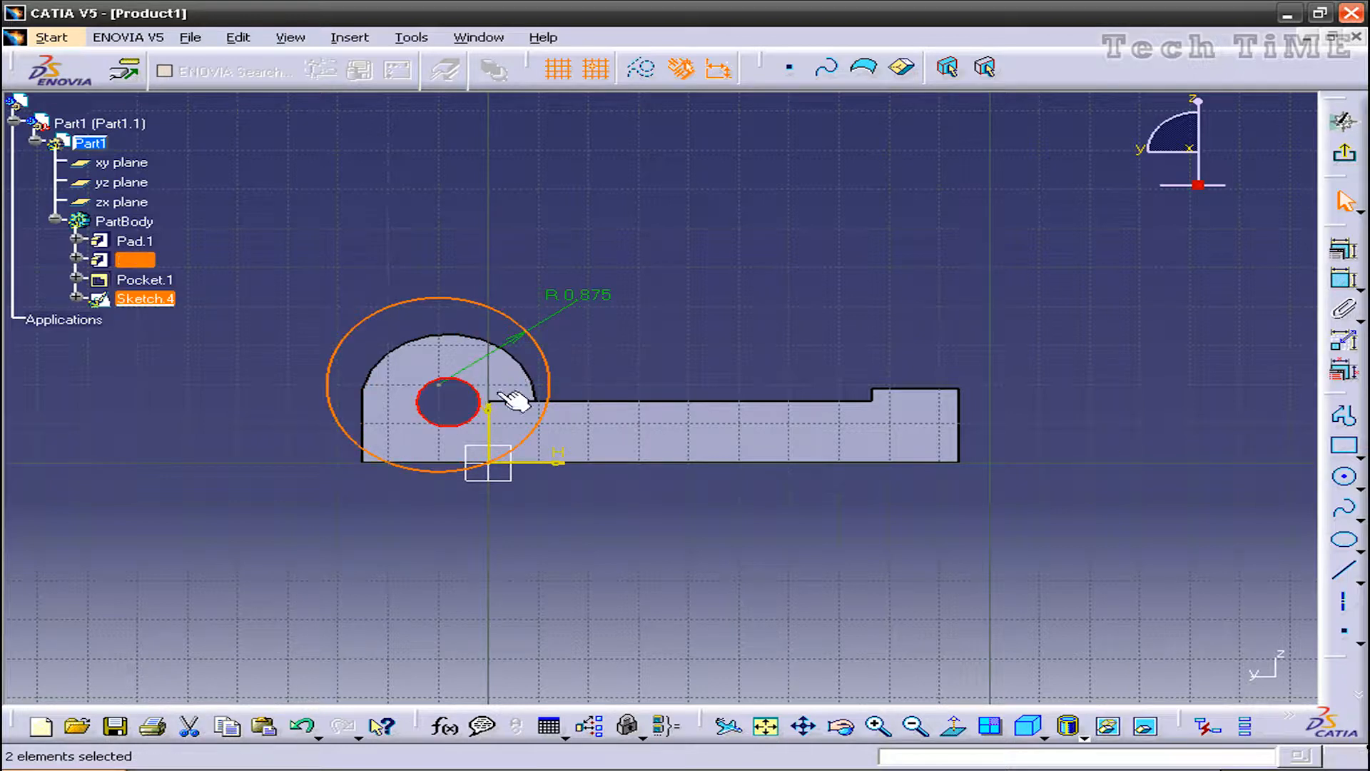
pyautogui.click(1345, 250)
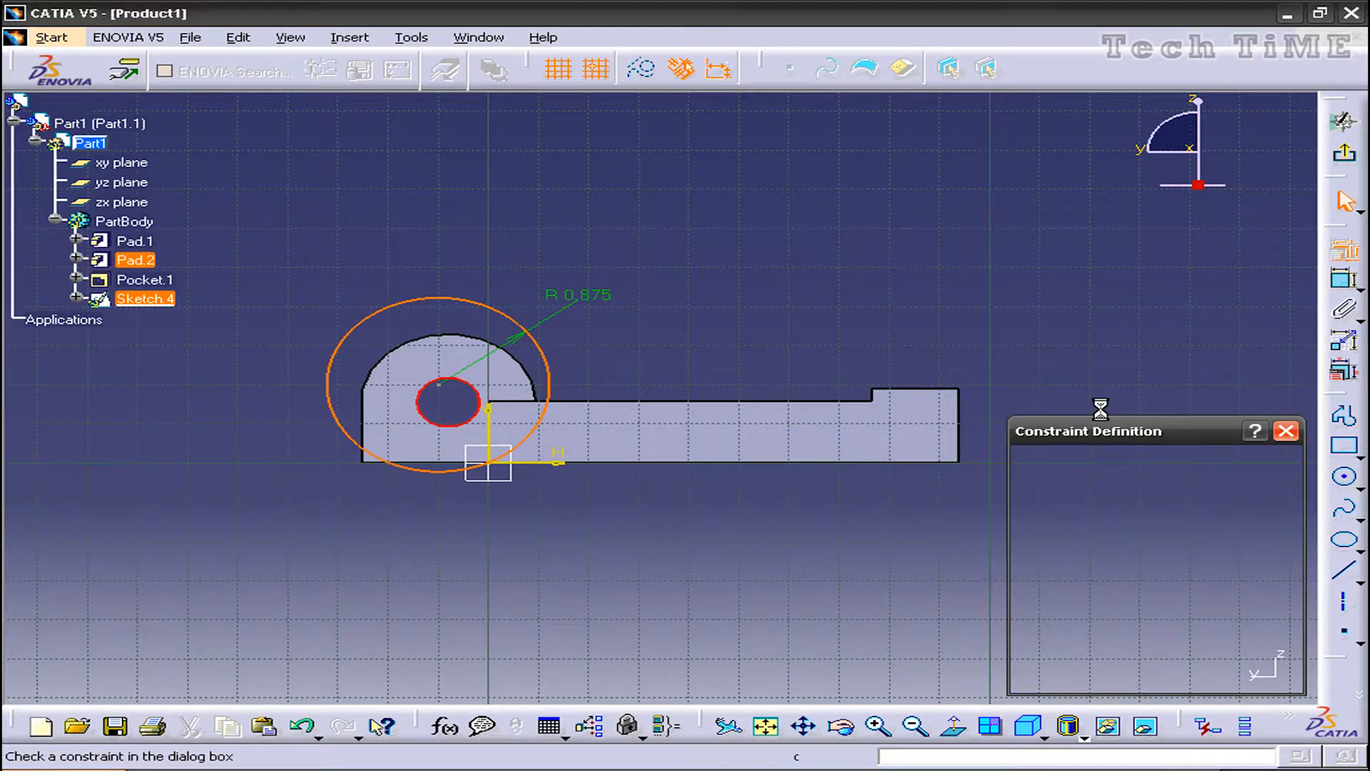
pyautogui.click(1206, 511)
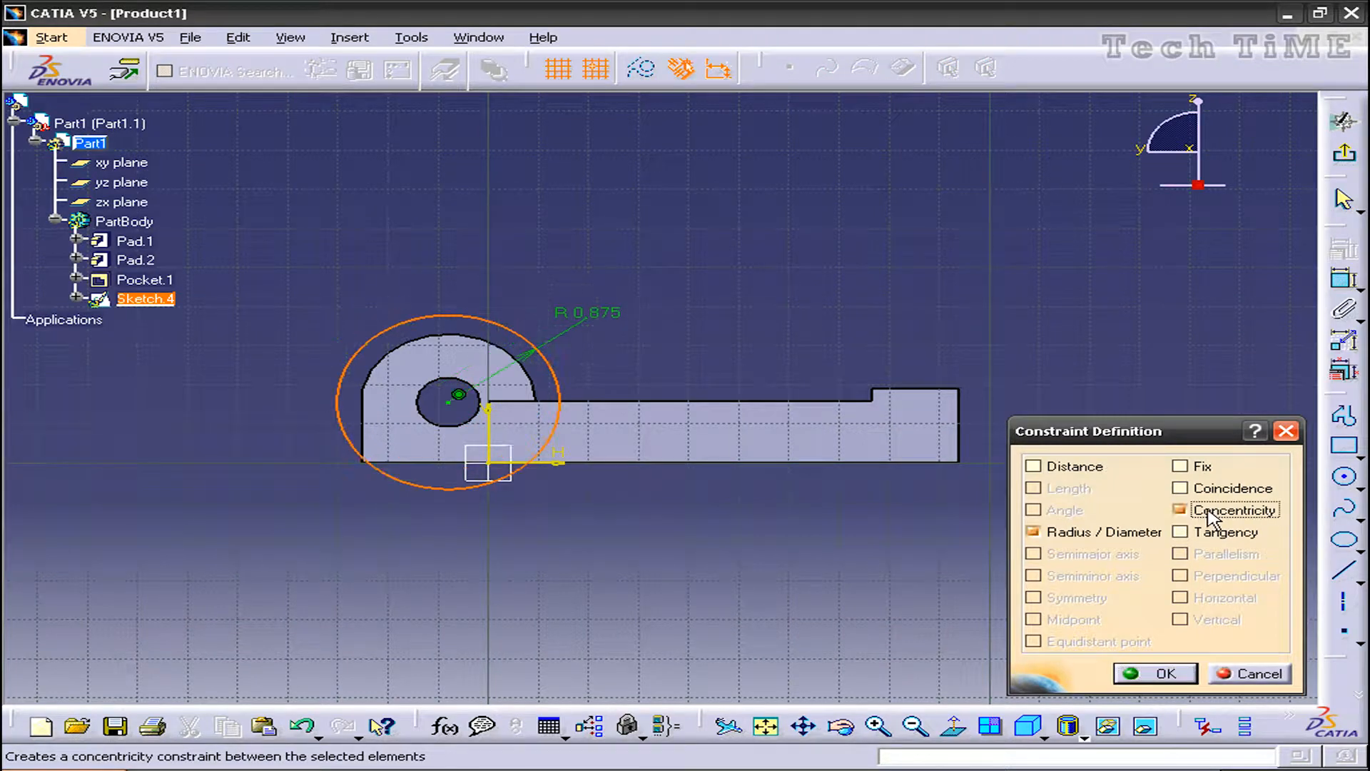
pyautogui.click(1157, 674)
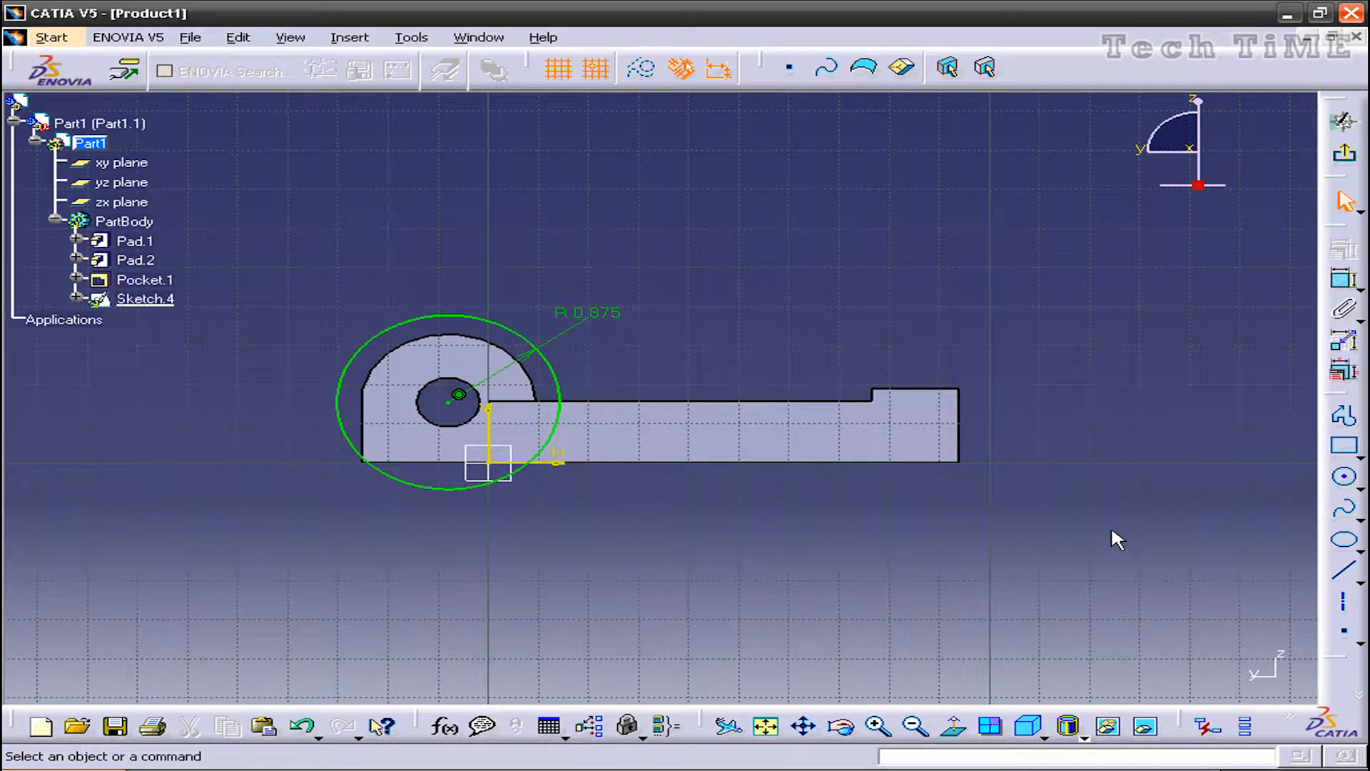
# - Exit the sketch and cut the second circle as an Up to next pocket with reversed direction
pyautogui.click(1343, 153)
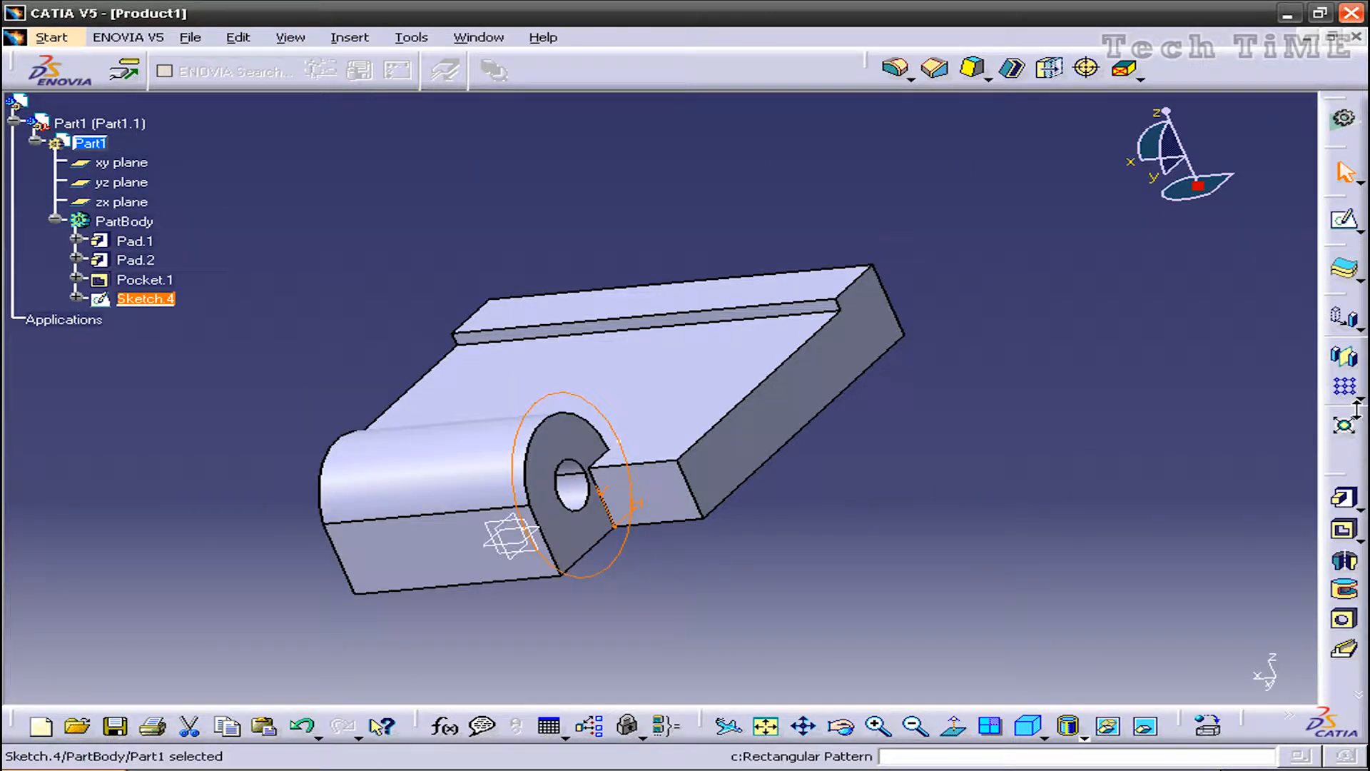
pyautogui.click(1350, 535)
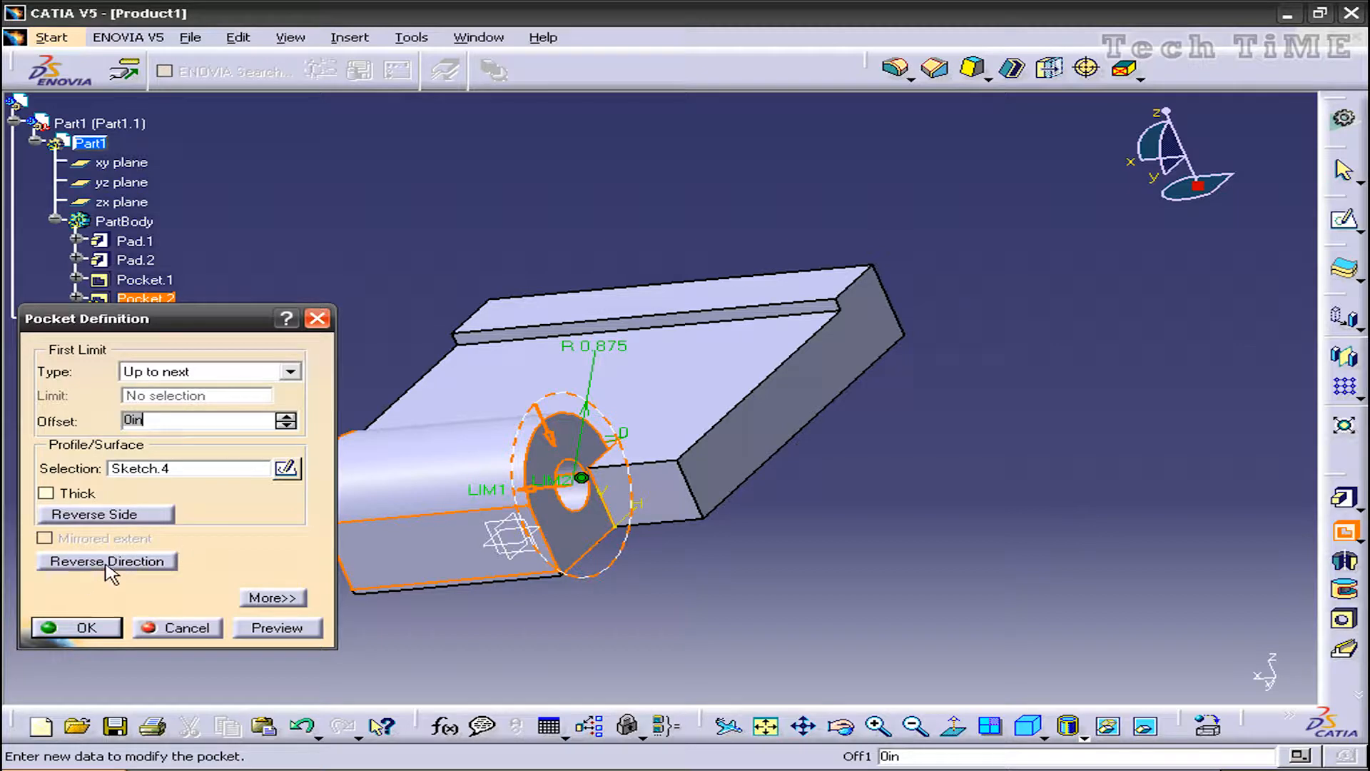
pyautogui.click(107, 562)
pyautogui.click(87, 627)
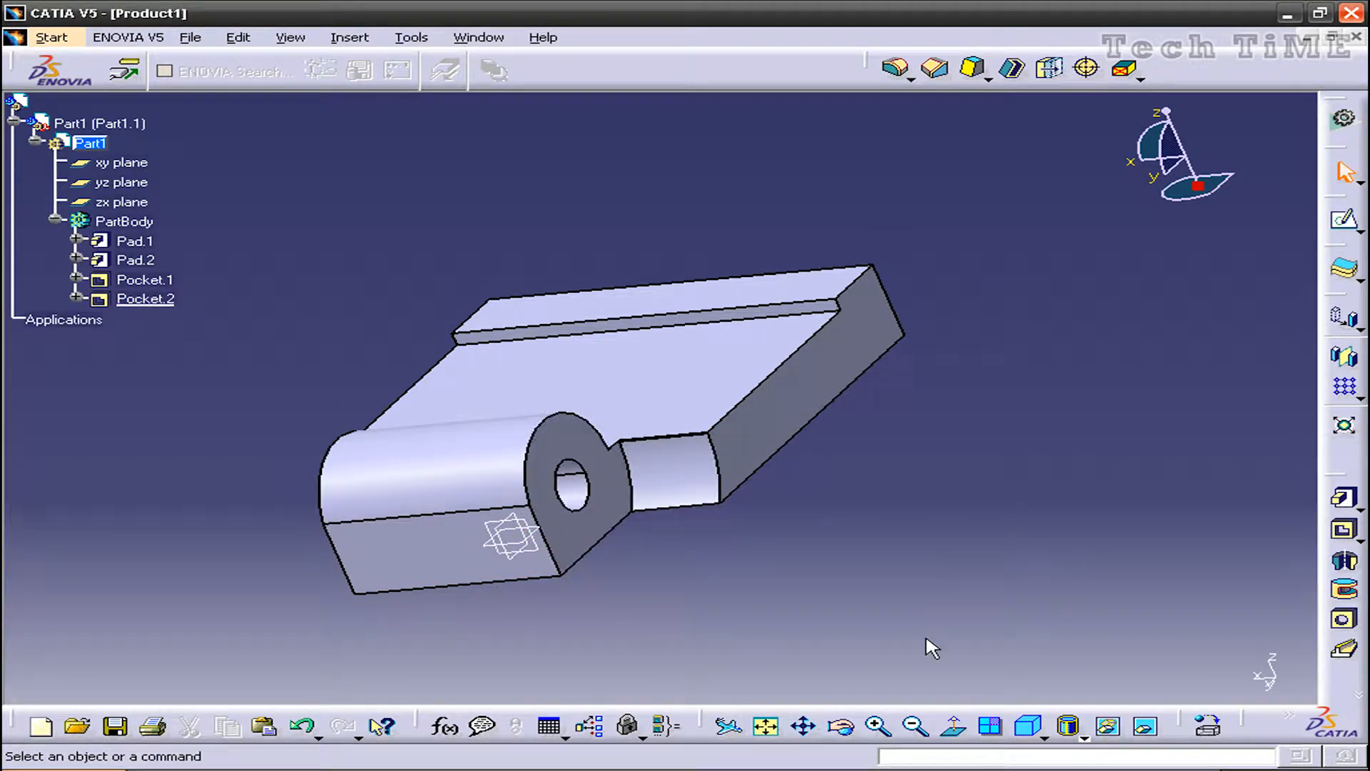
# - Start a sketch on the base's lower top face and draw two circles of about 0.39 in radius at the corners beside the lug
pyautogui.click(1027, 726)
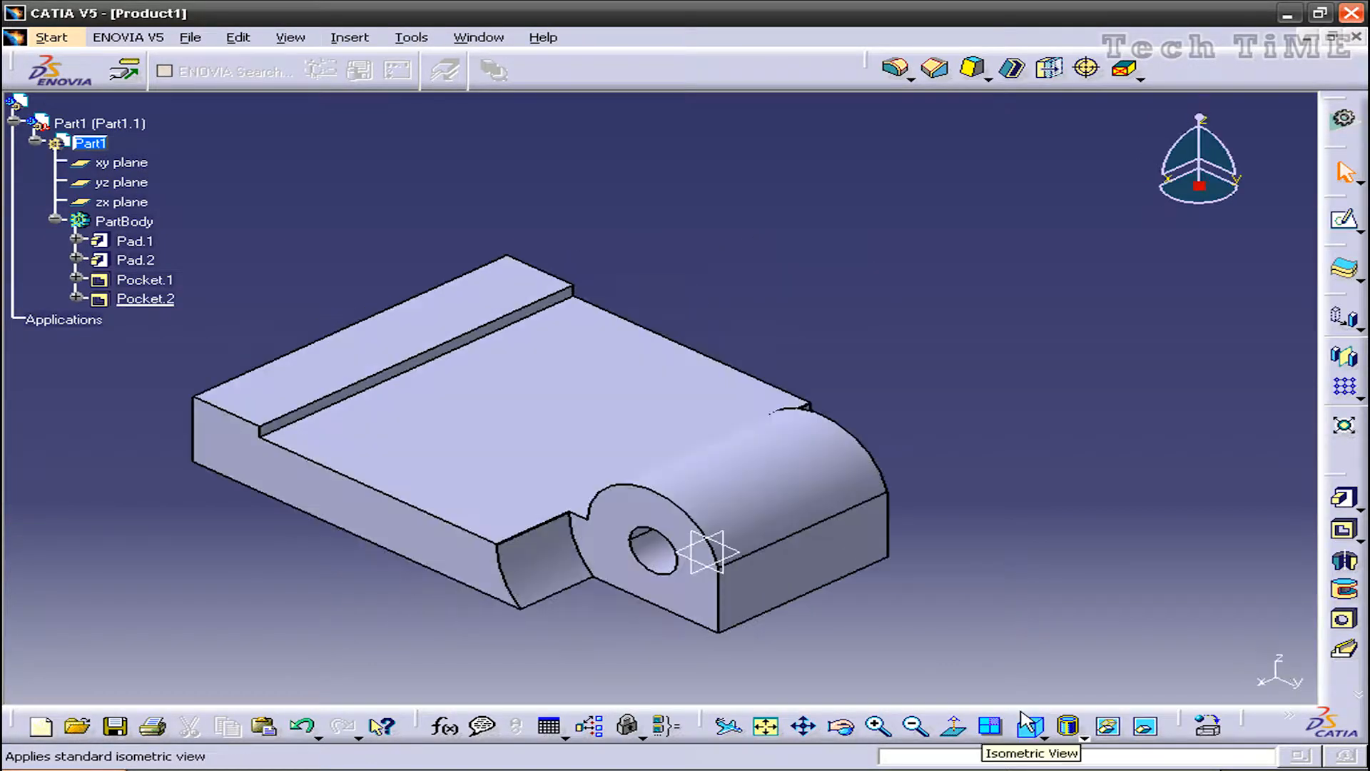
pyautogui.click(613, 393)
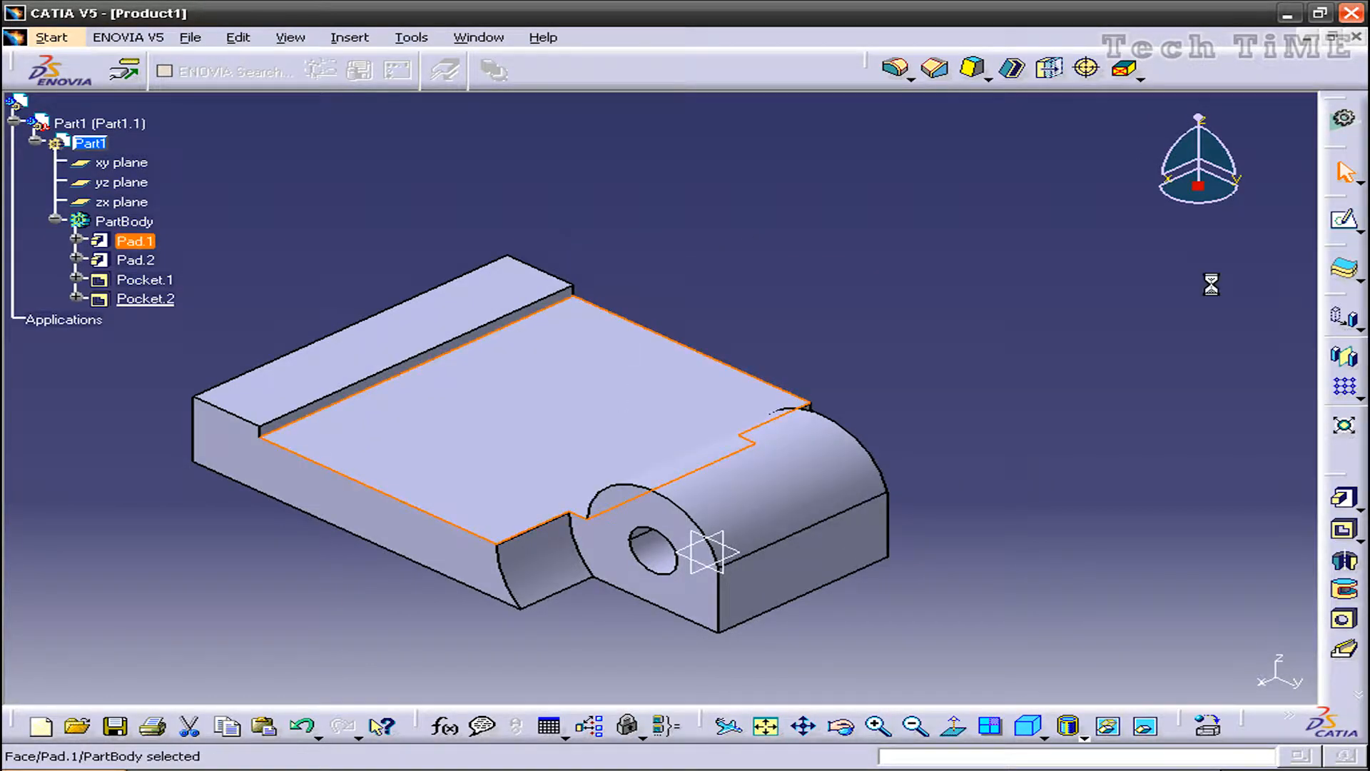
pyautogui.click(1344, 220)
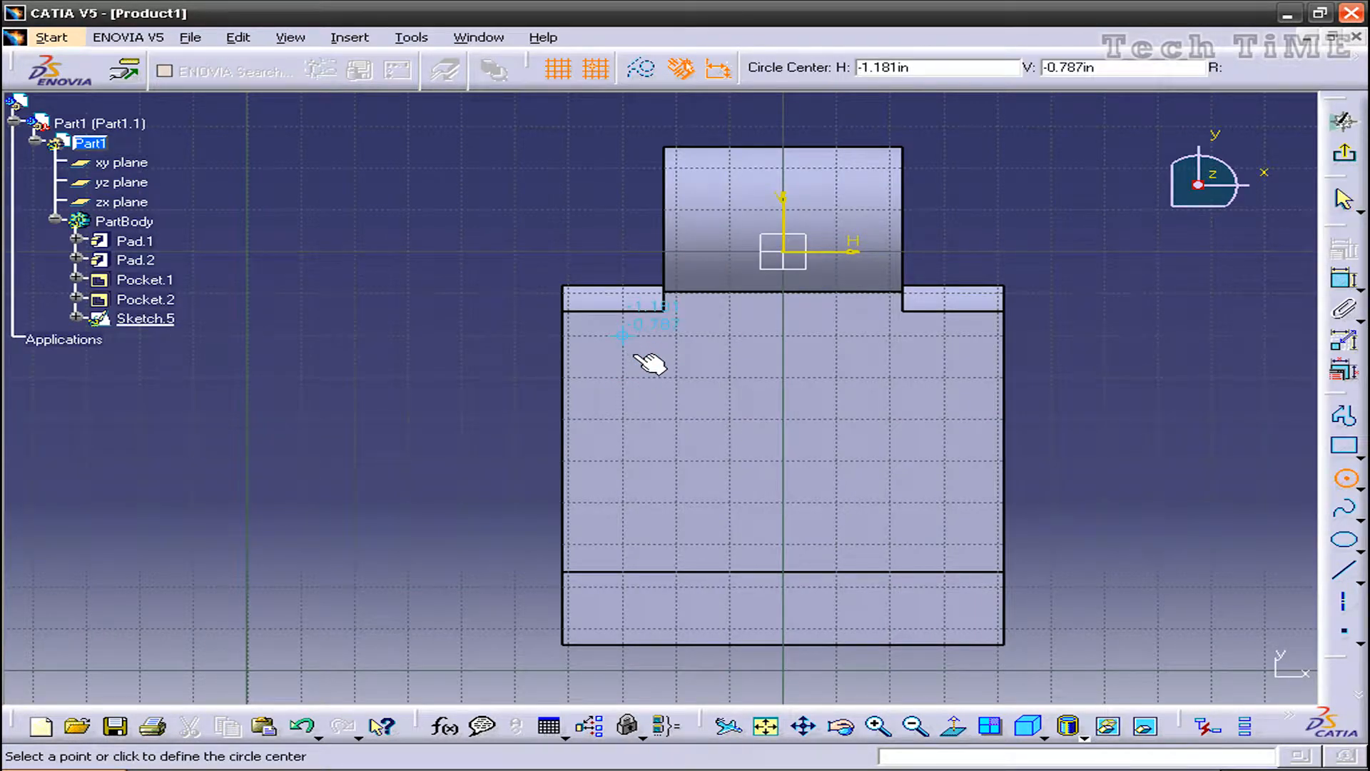
pyautogui.click(623, 334)
pyautogui.click(650, 380)
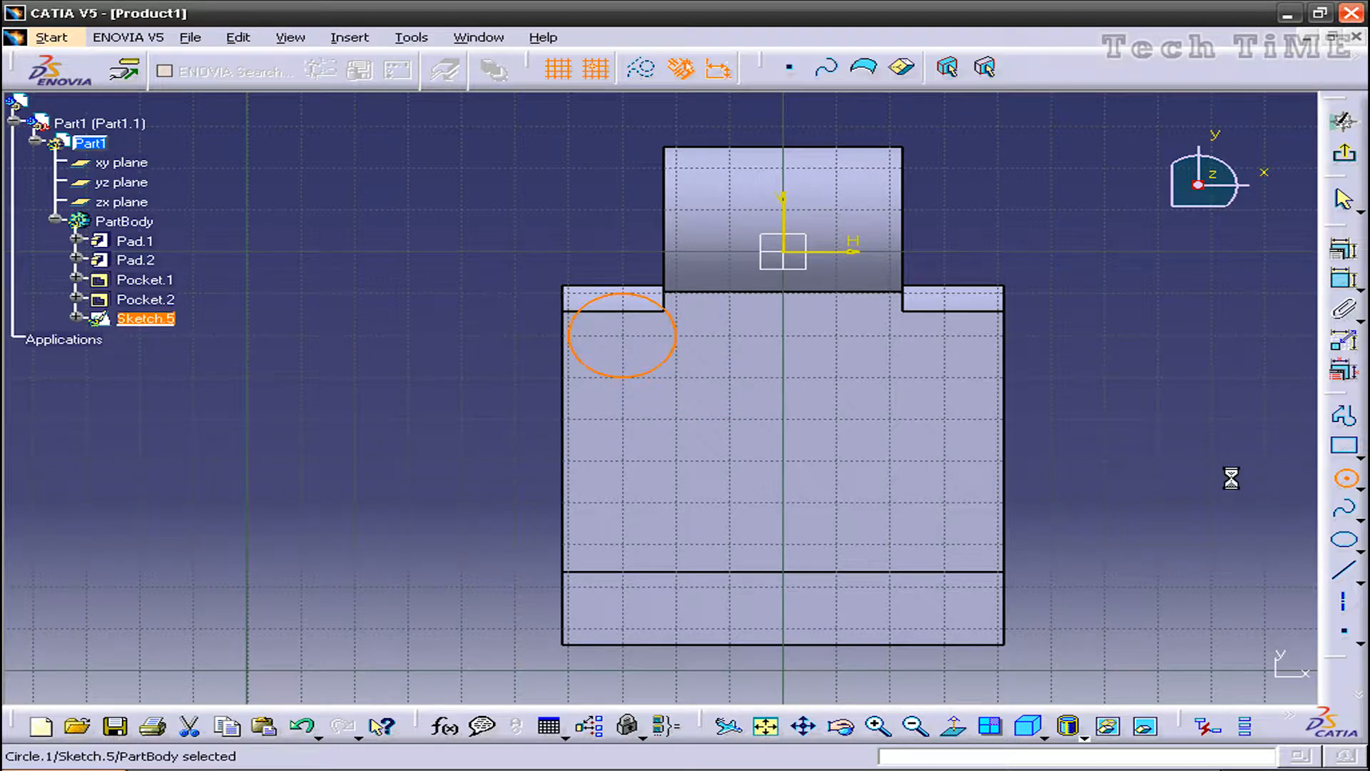
pyautogui.click(1359, 488)
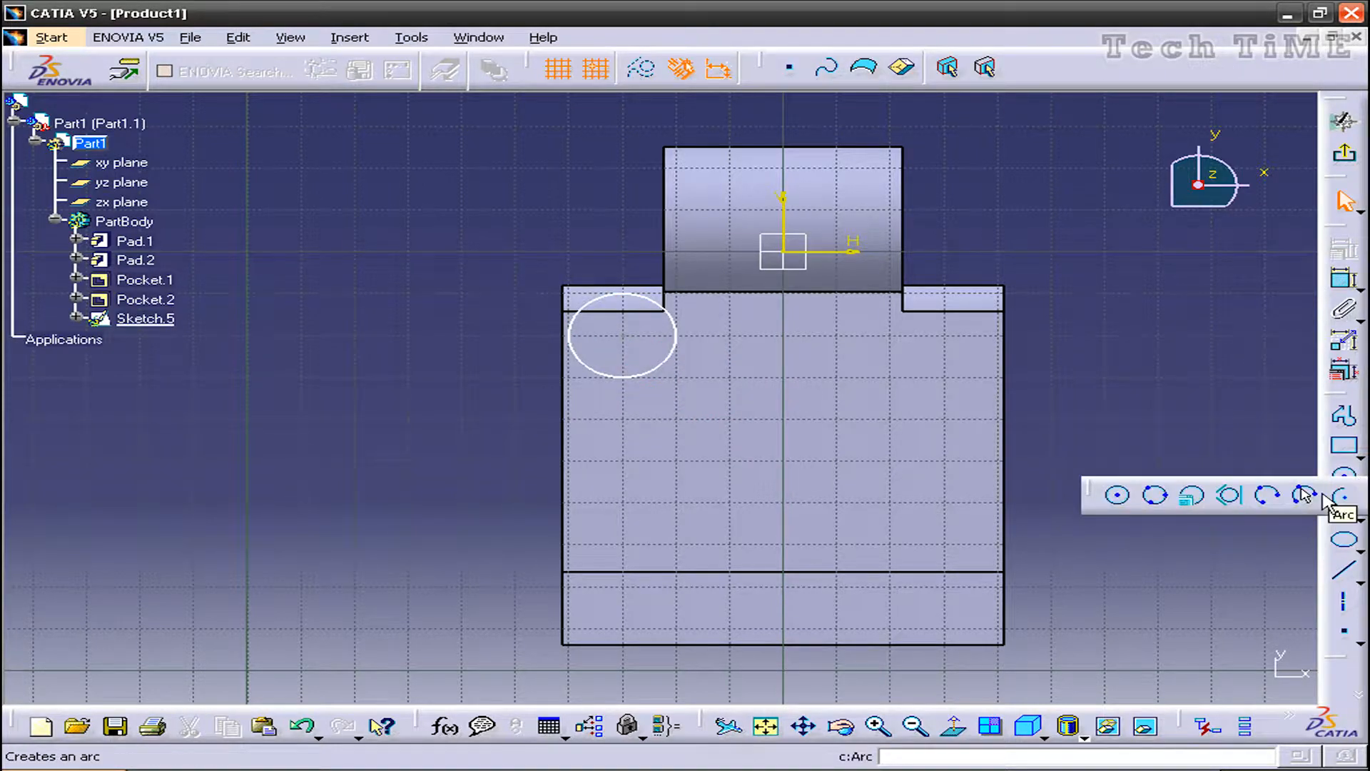
pyautogui.click(1118, 495)
pyautogui.click(944, 365)
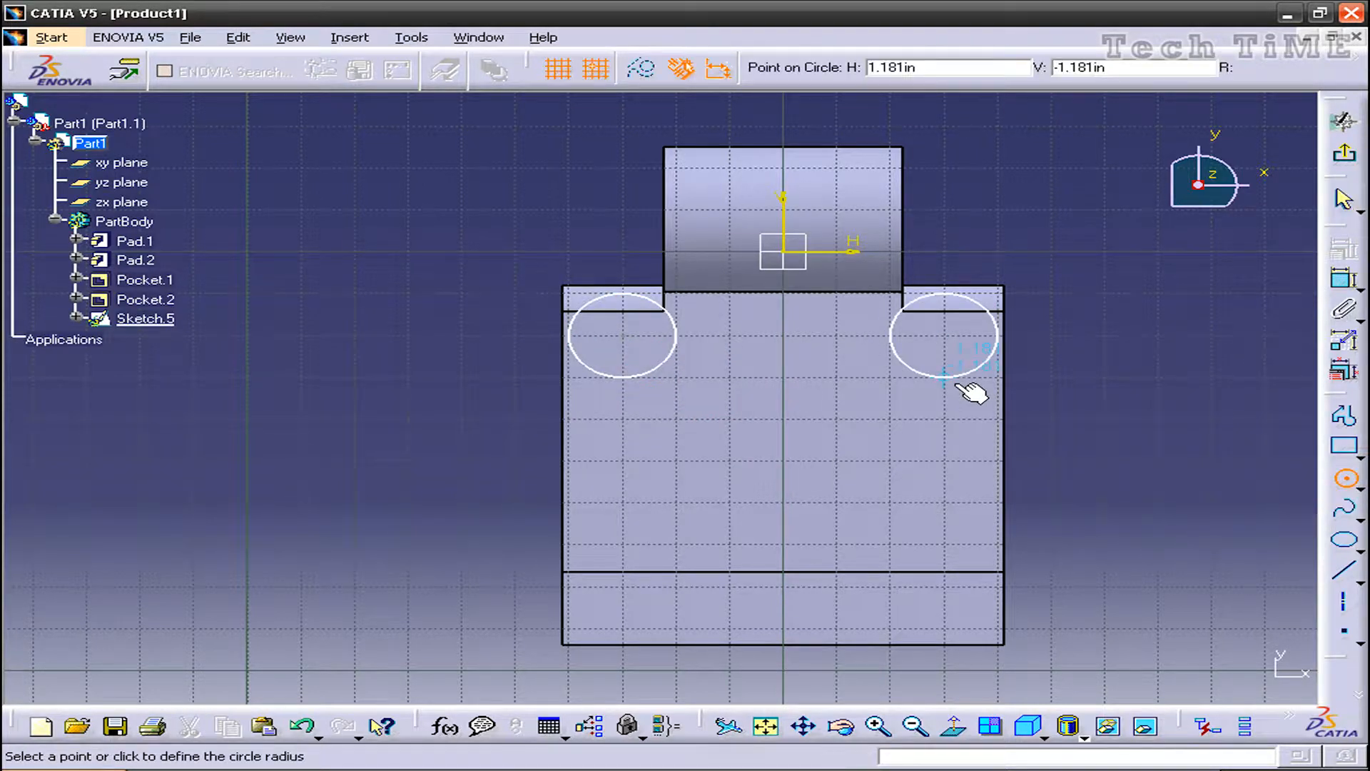
pyautogui.click(960, 386)
# - Draw circles of about 0.39 in radius at the right corner and about 0.56 in at the left corner, opposite the lug
pyautogui.click(1354, 483)
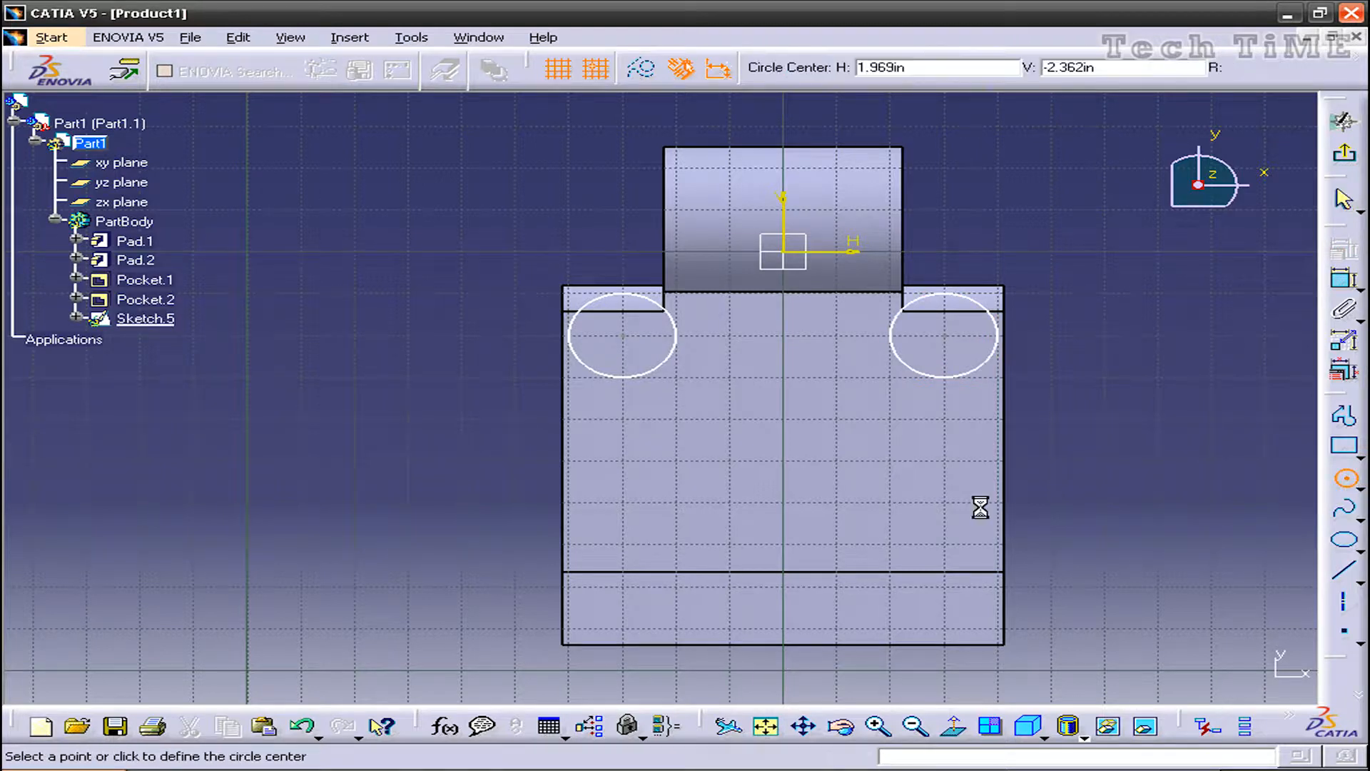
pyautogui.click(958, 537)
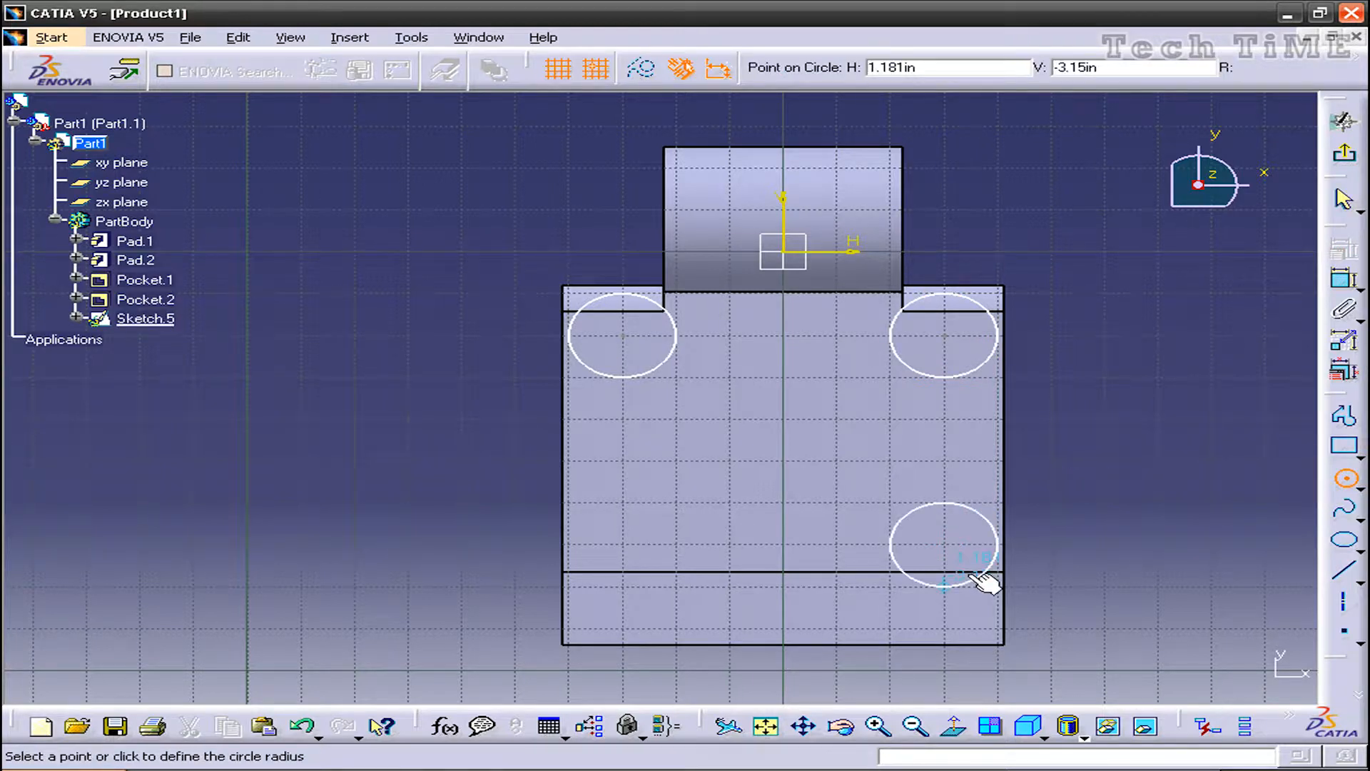
pyautogui.click(985, 581)
pyautogui.click(1347, 478)
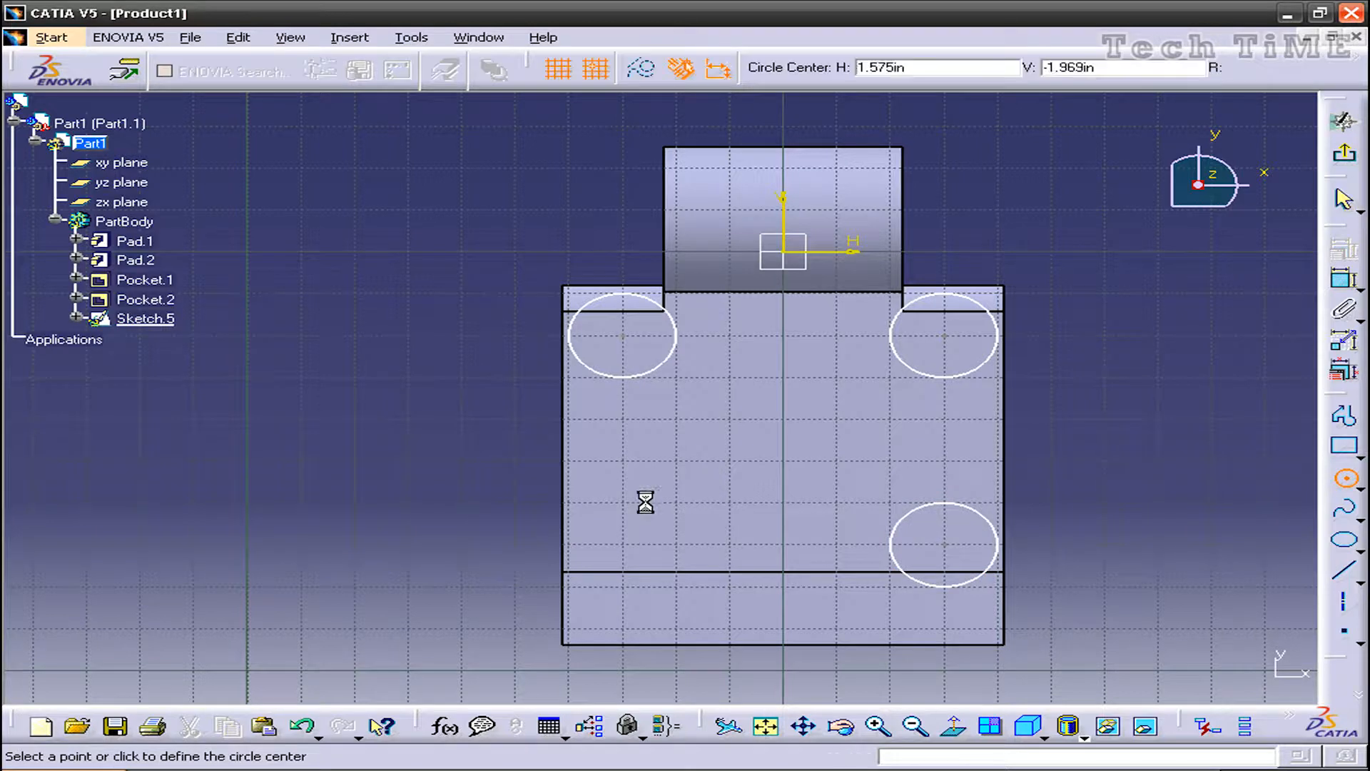
pyautogui.click(651, 545)
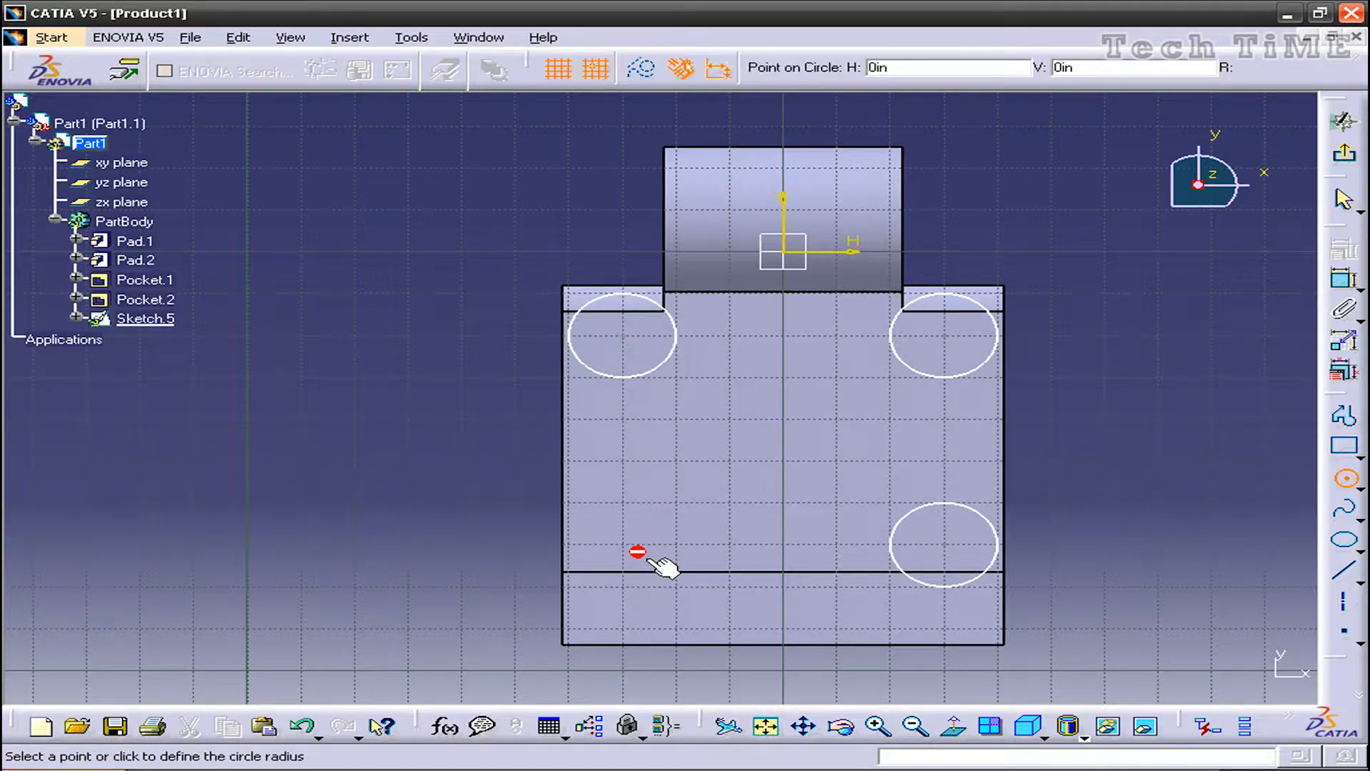
pyautogui.click(685, 577)
# - Draw a circle of about 0.56 in radius on the vertical axis, midway between the four corner circles
pyautogui.click(1346, 478)
pyautogui.click(783, 461)
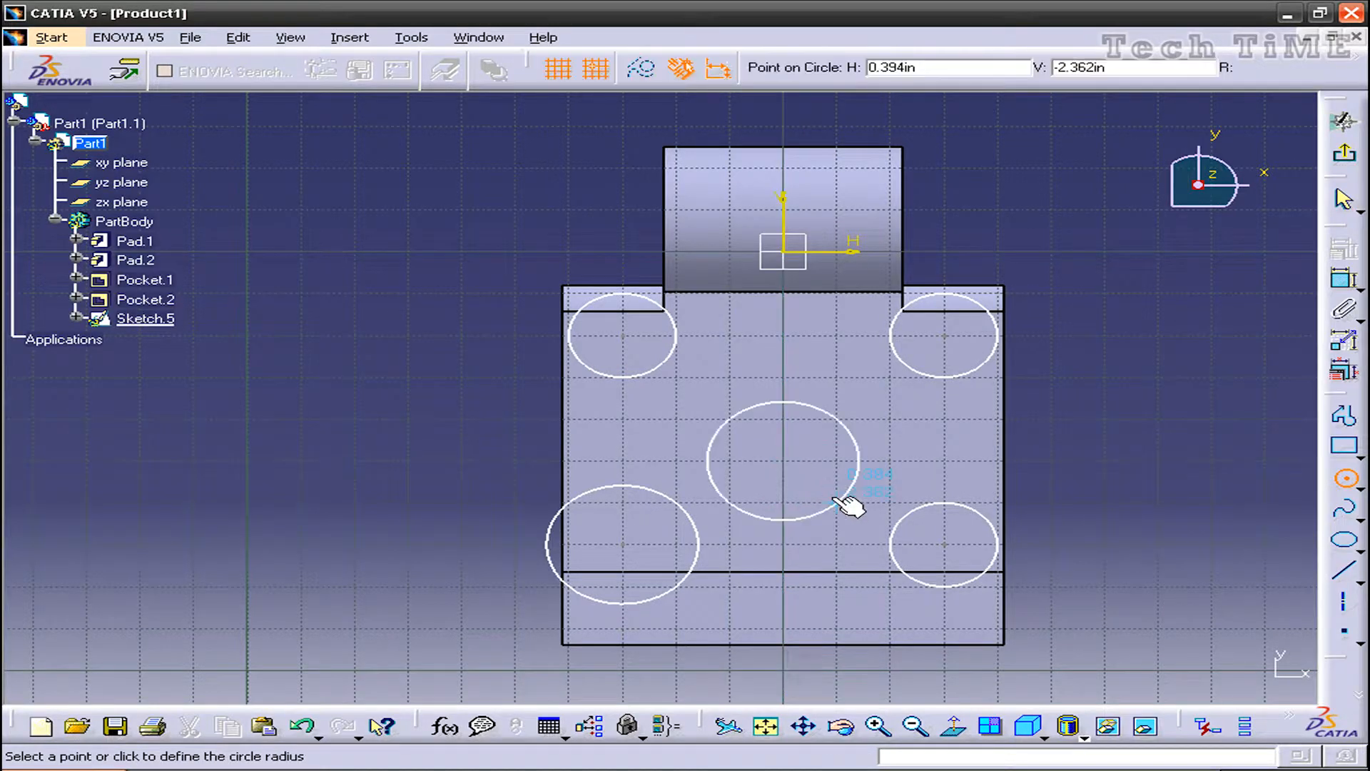
pyautogui.click(840, 503)
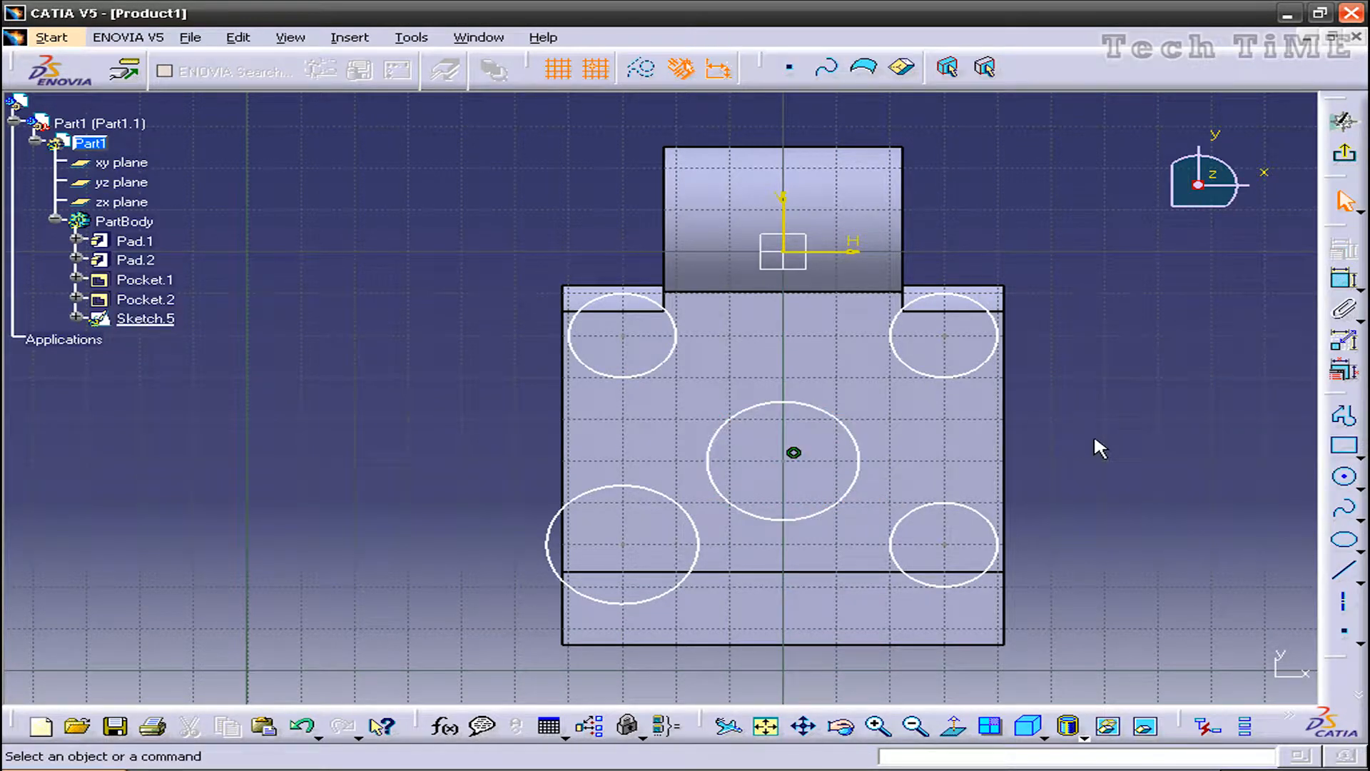
# - Dimension the radii of the two corner circles beside the lug
pyautogui.click(1344, 278)
pyautogui.click(672, 317)
pyautogui.click(733, 335)
pyautogui.click(1344, 279)
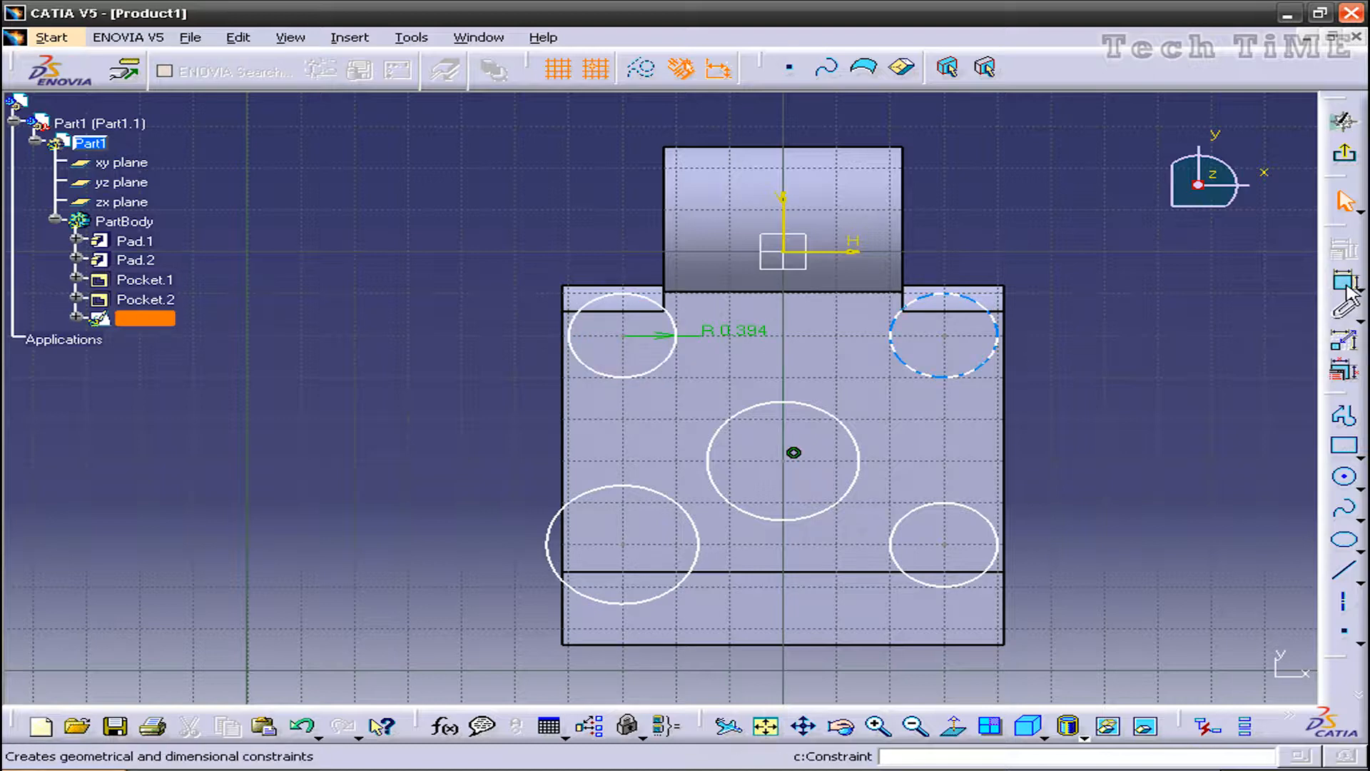
pyautogui.click(994, 342)
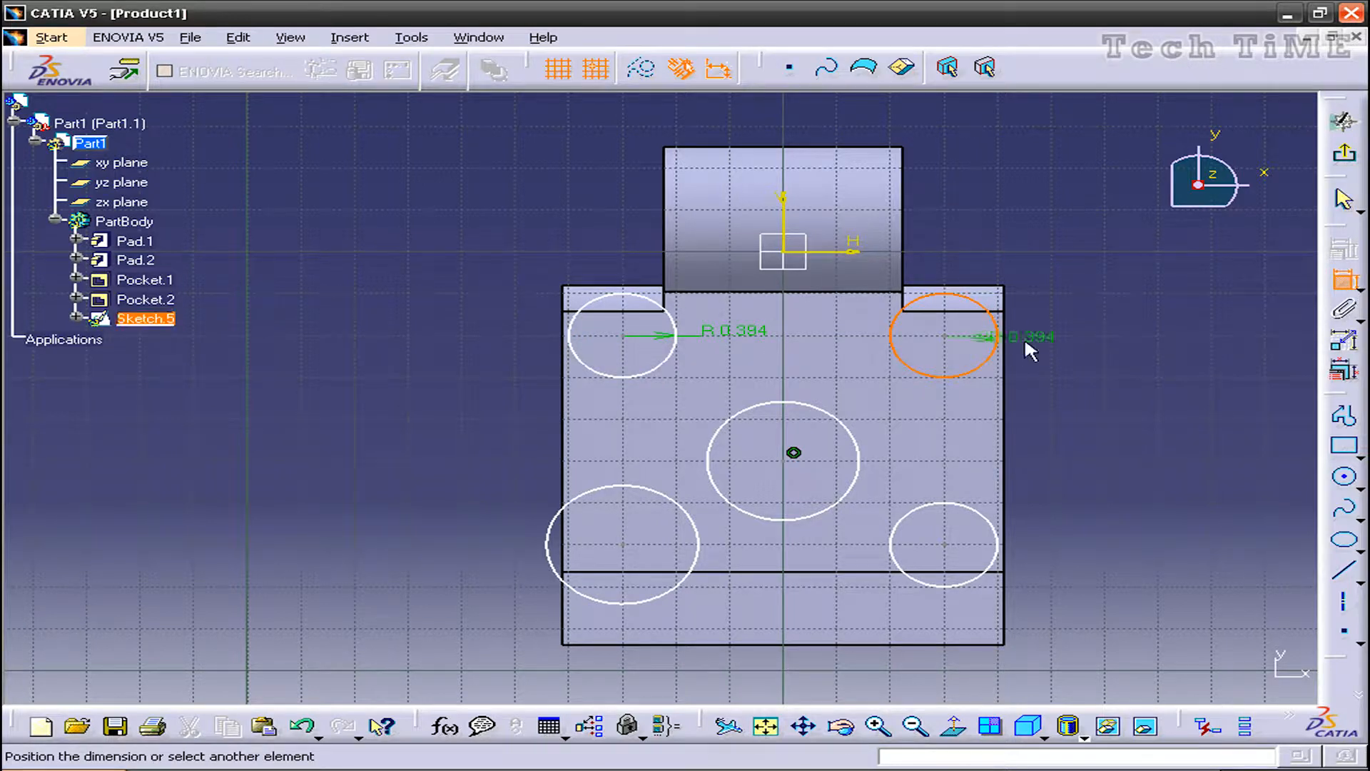
pyautogui.click(1024, 337)
# - Dimension the radii of the two corner circles farthest from the lug
pyautogui.click(1344, 279)
pyautogui.click(1006, 554)
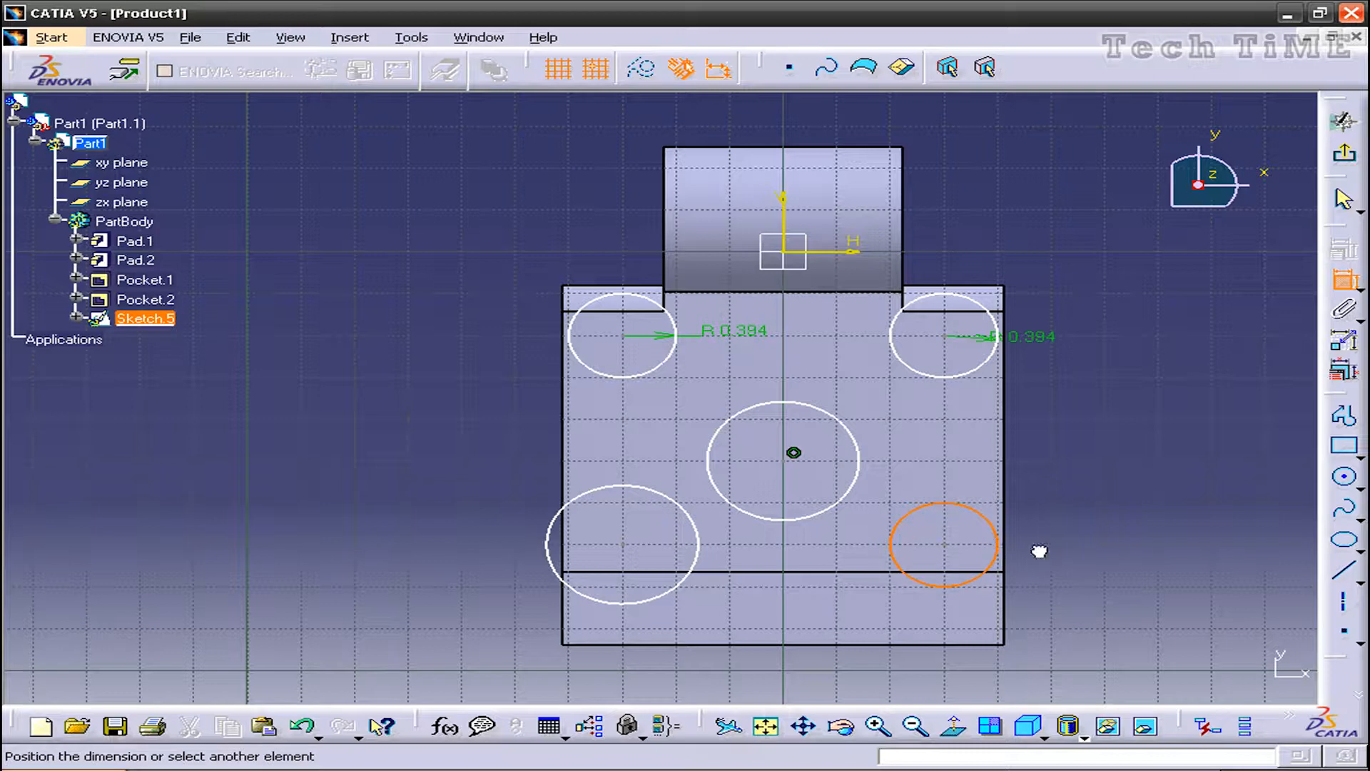
pyautogui.click(1039, 548)
pyautogui.click(1343, 278)
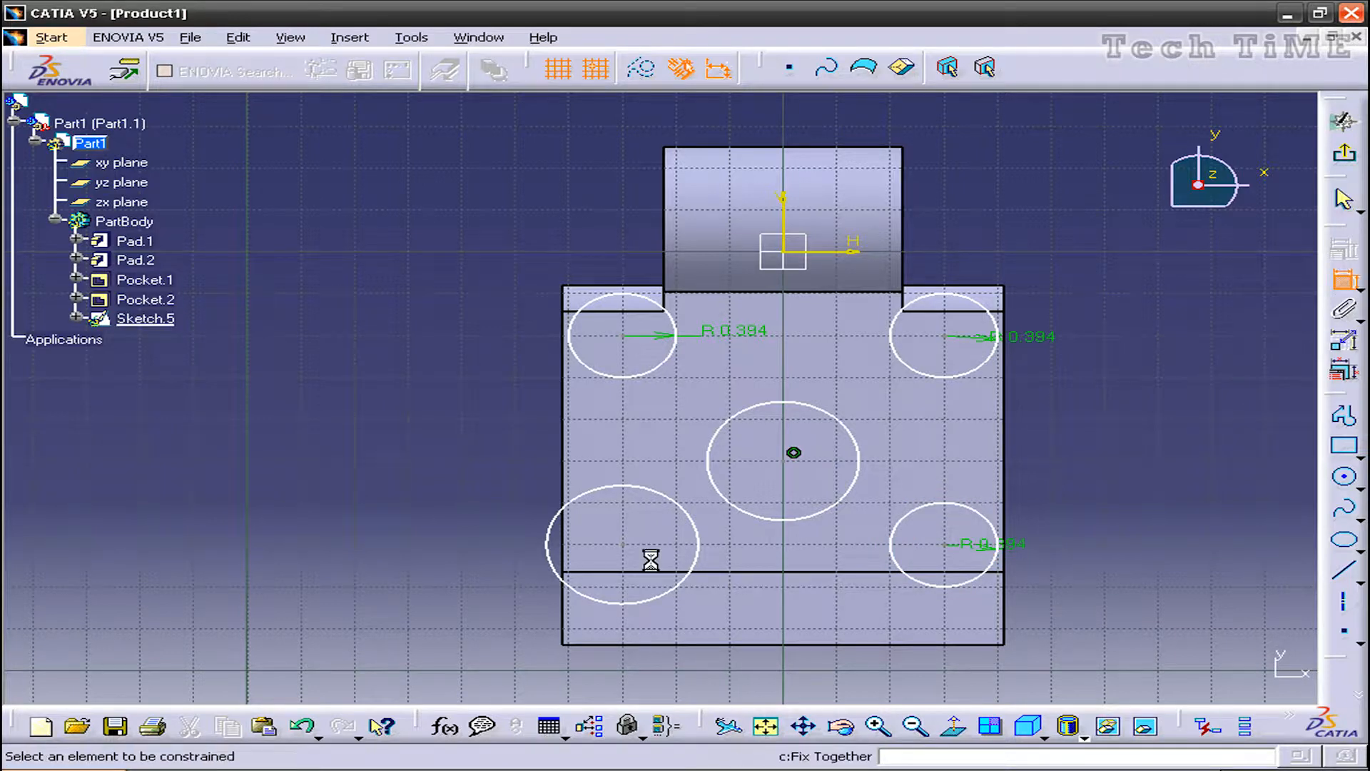
pyautogui.click(571, 574)
pyautogui.click(513, 566)
# - Dimension the radius of the central circle
pyautogui.click(1344, 278)
pyautogui.click(865, 460)
pyautogui.click(880, 438)
# - Set the radii of the two corner circles beside the lug to 0.469 in
pyautogui.doubleClick(729, 329)
pyautogui.click(1077, 486)
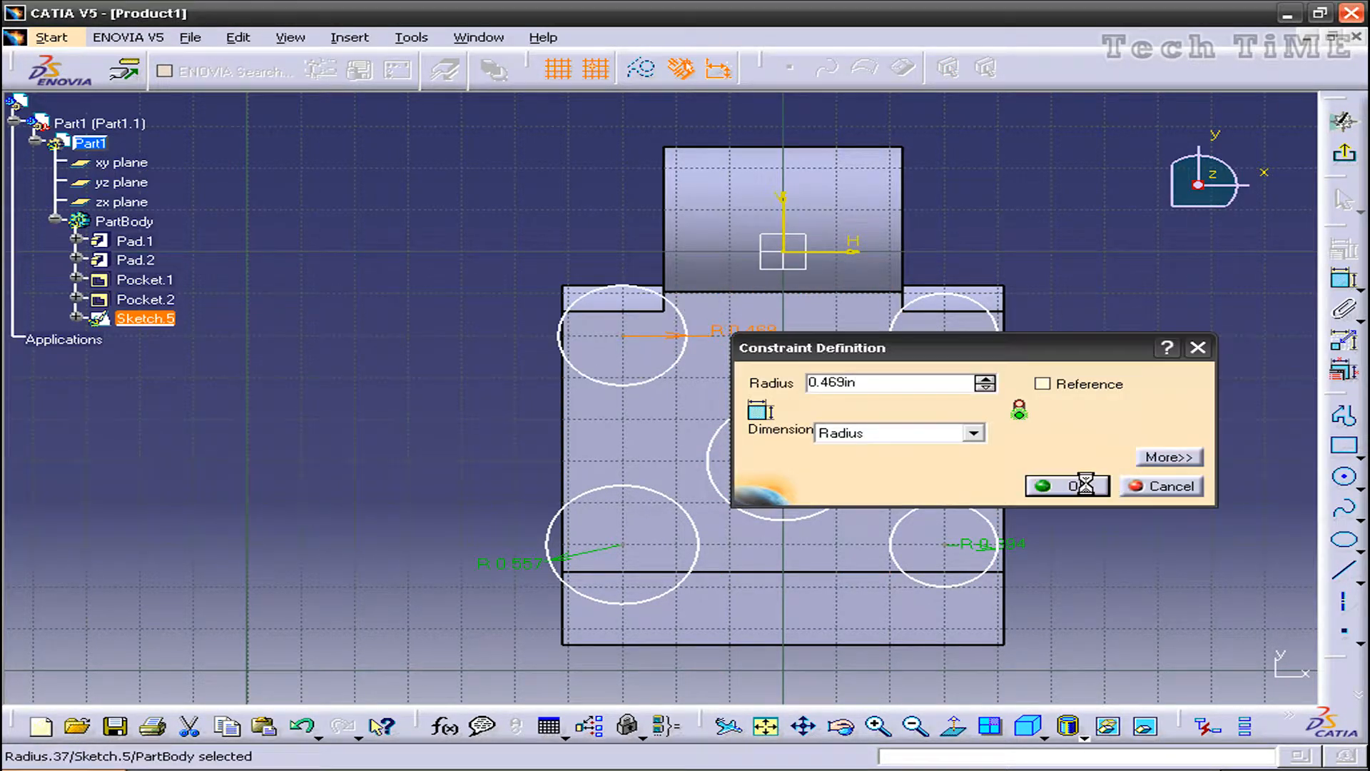
pyautogui.doubleClick(1045, 338)
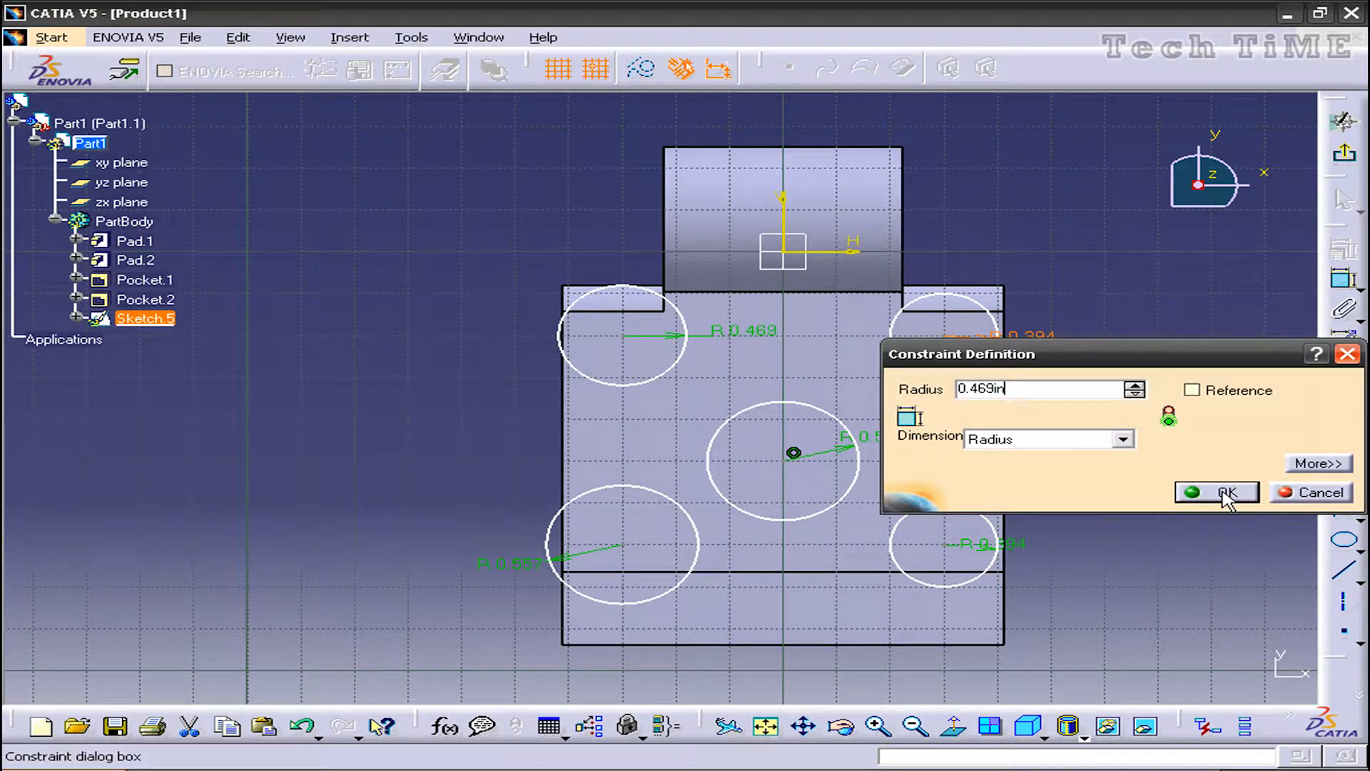
pyautogui.click(1225, 493)
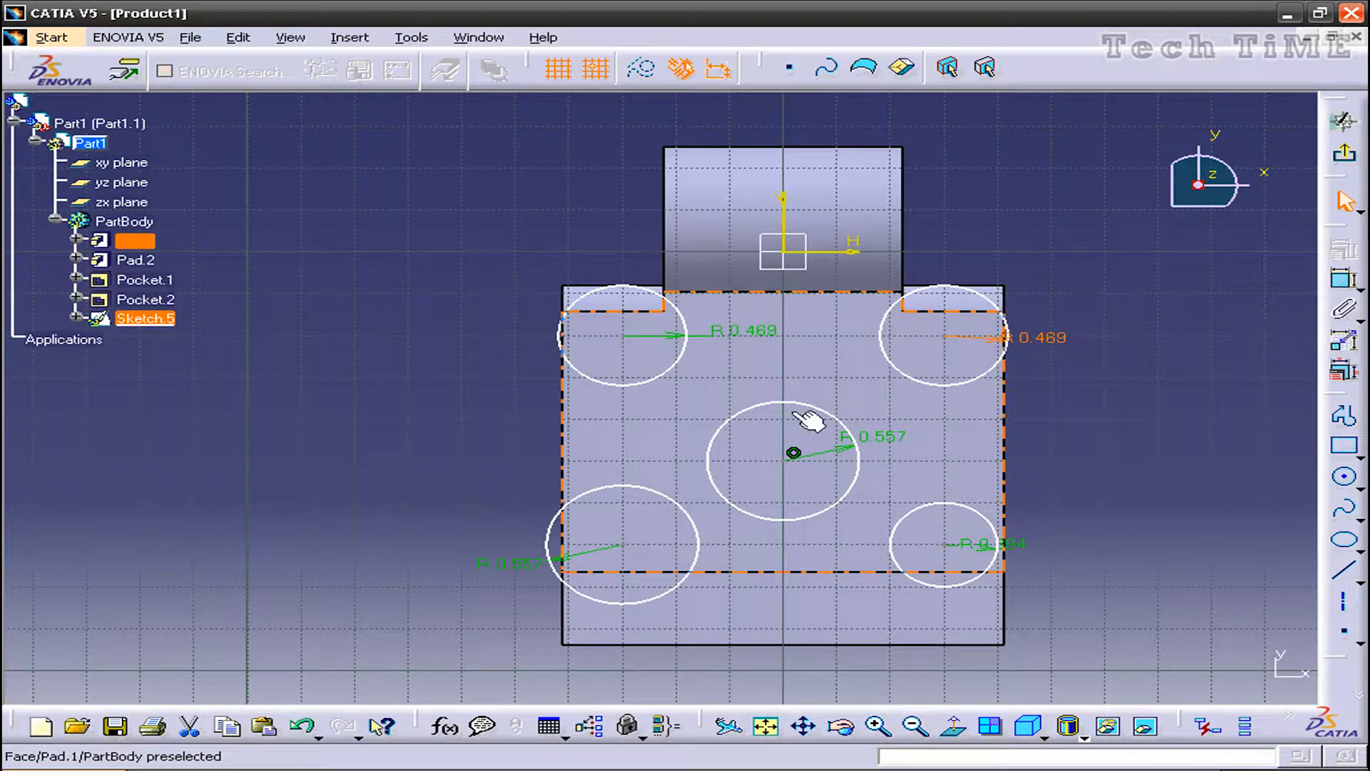
# - Switch the dimension of the circle at the lug's left to Diameter and set it to 0.469 in
pyautogui.doubleClick(735, 334)
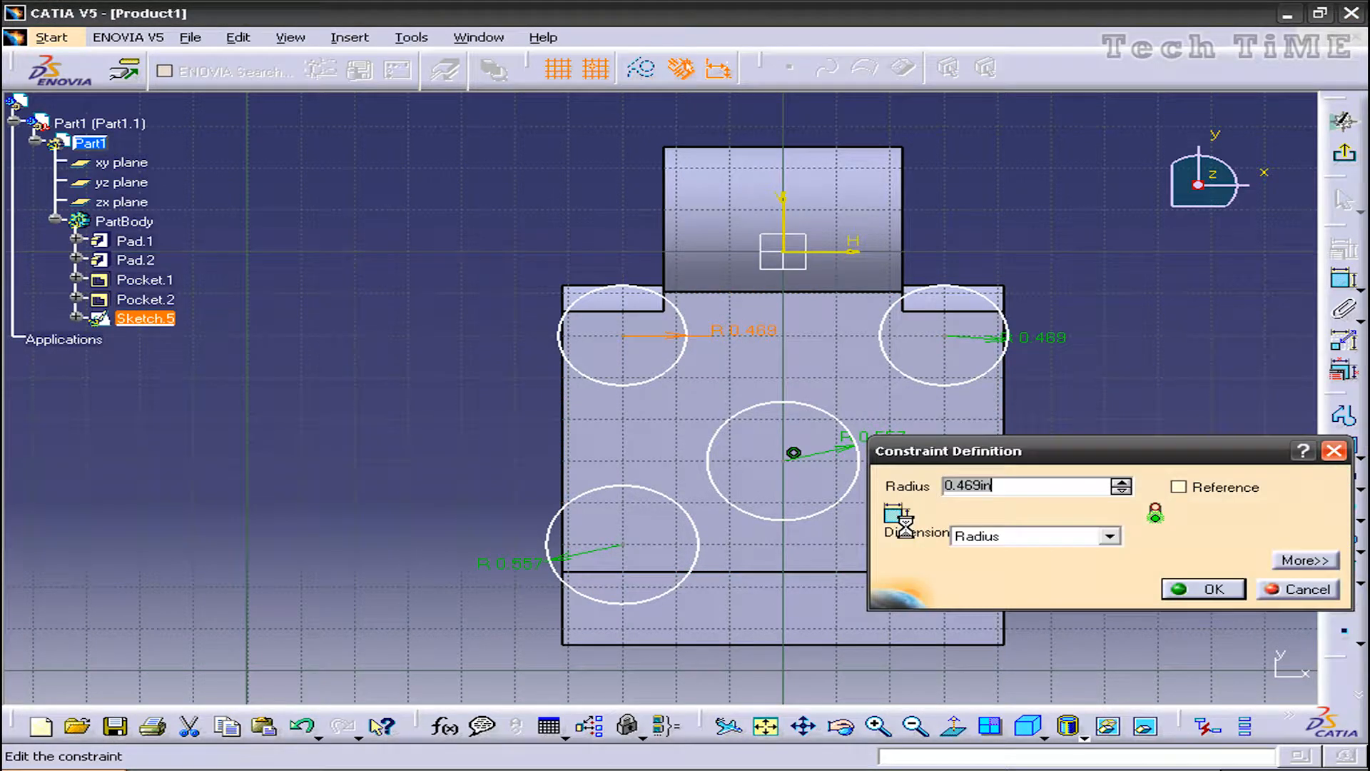
pyautogui.click(1049, 537)
pyautogui.click(1006, 572)
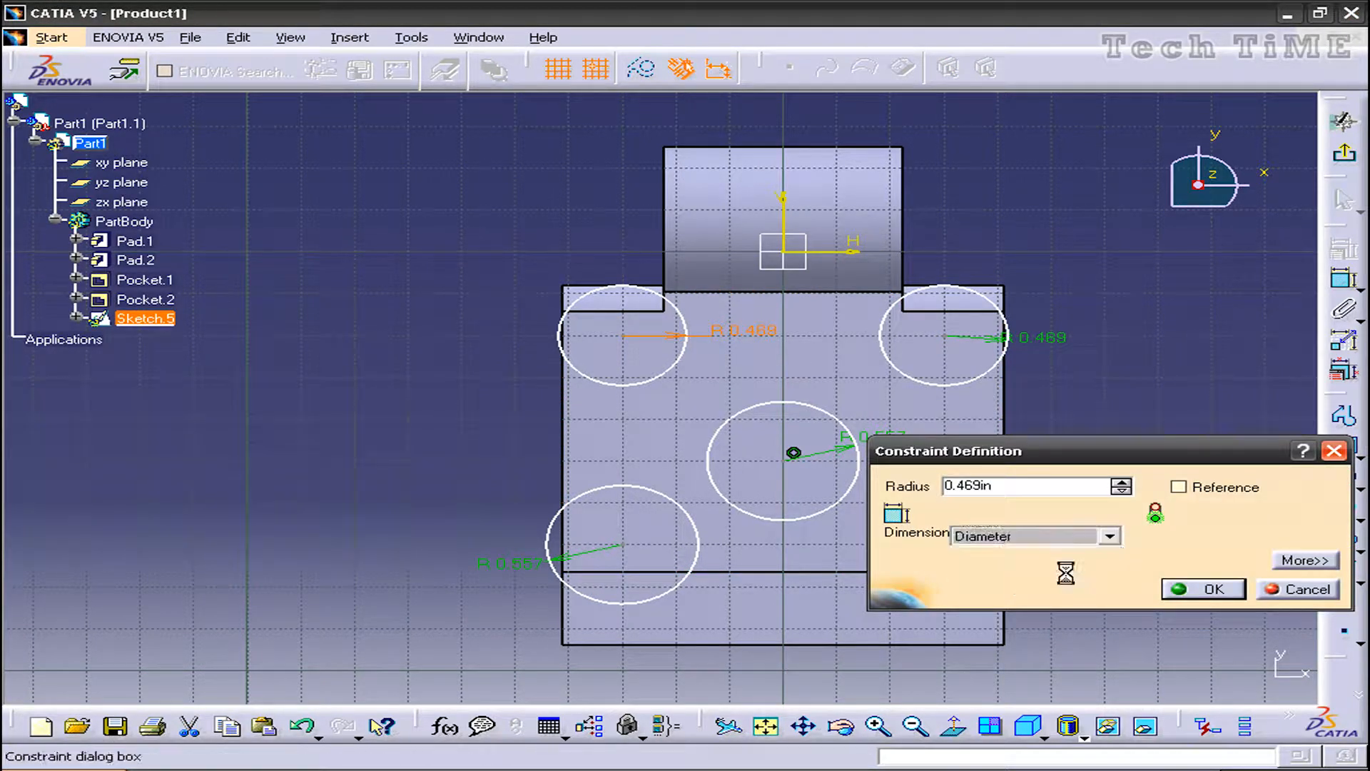
pyautogui.moveTo(1010, 488); pyautogui.dragTo(879, 493)
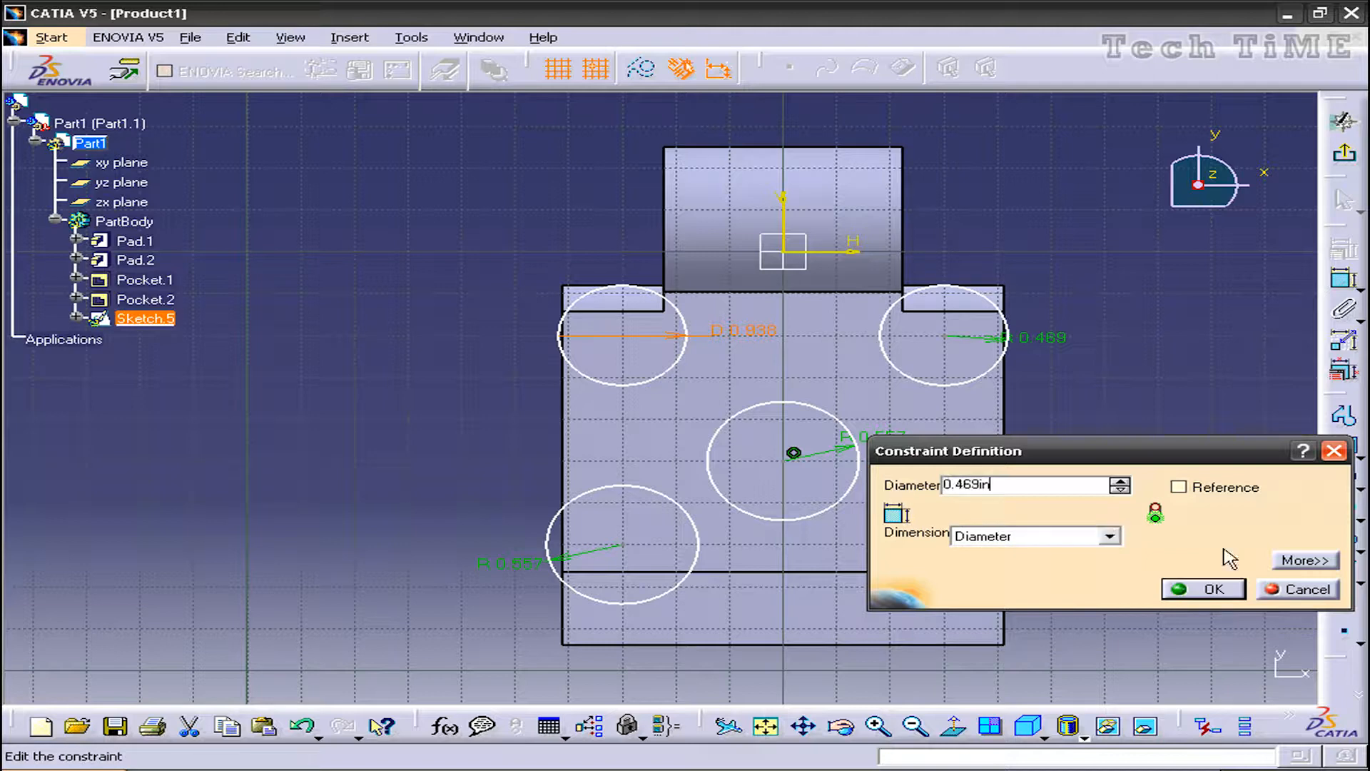
pyautogui.click(1211, 591)
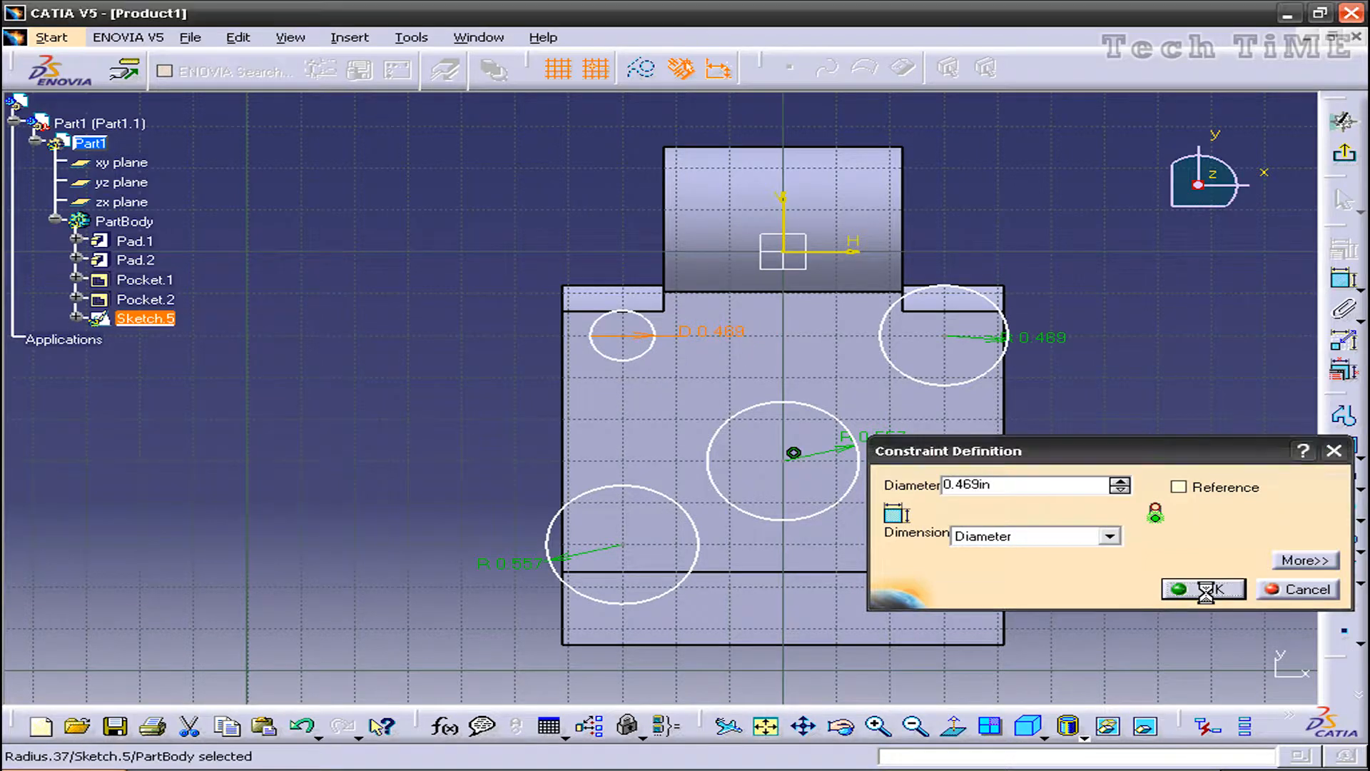
# - Switch the dimension of the circle at the lug's right to Diameter and set it to 0.469 in
pyautogui.doubleClick(1048, 340)
pyautogui.click(1060, 440)
pyautogui.click(1029, 472)
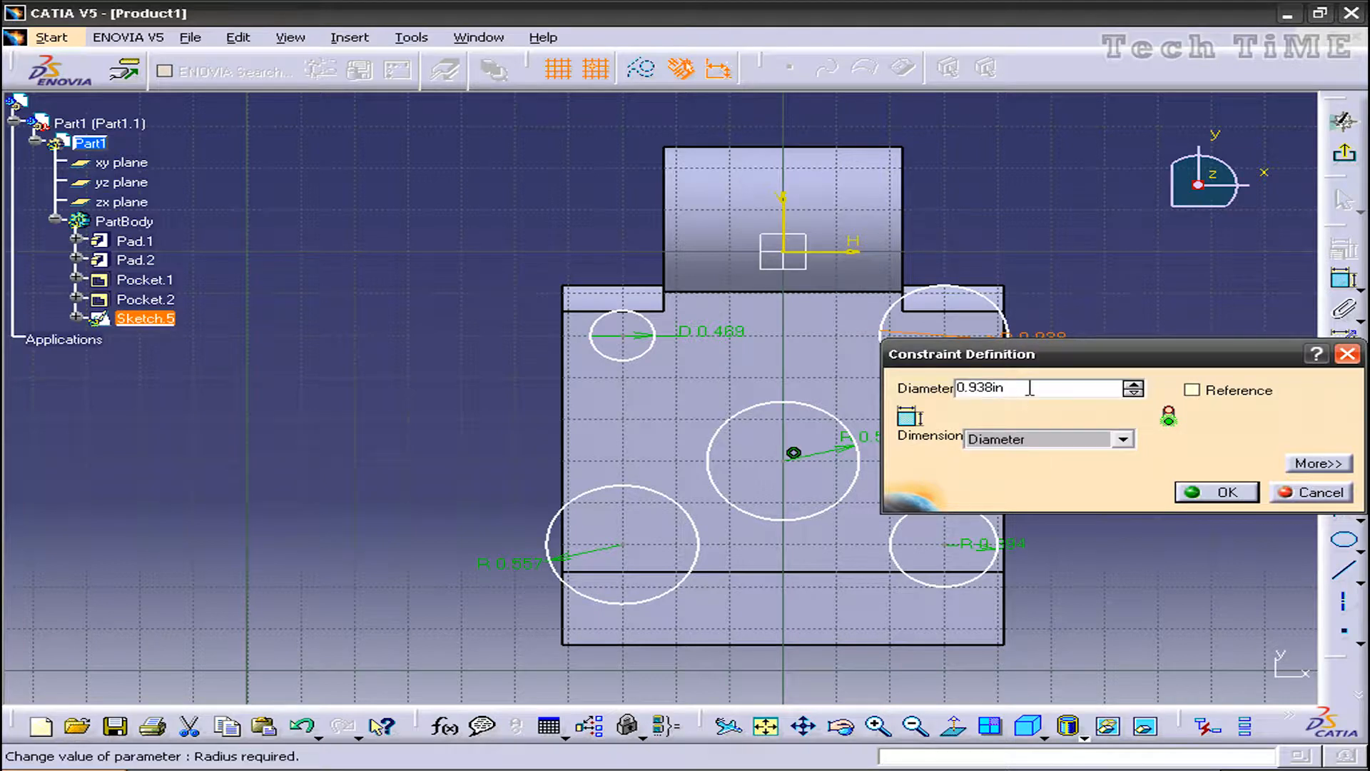
pyautogui.write('0.469')
pyautogui.click(1217, 492)
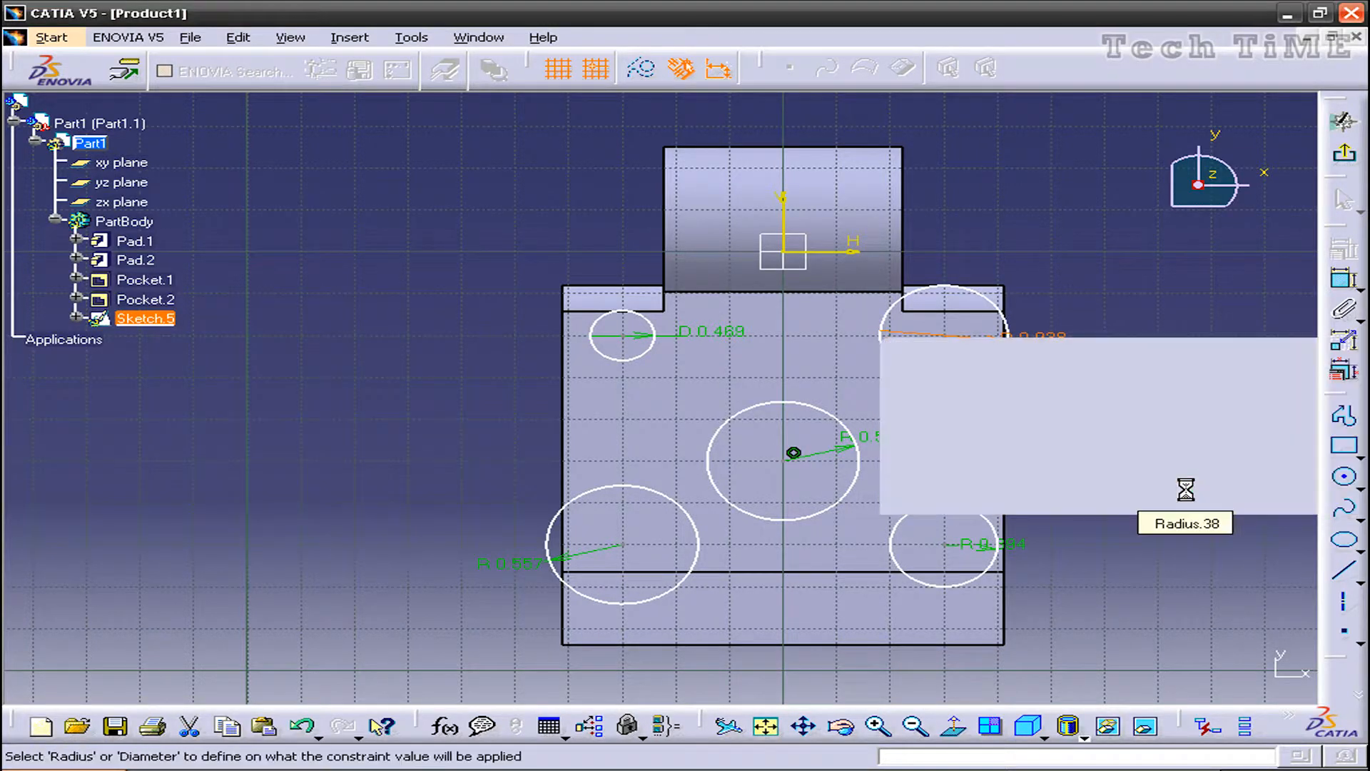
# - Convert the lower-left corner circle's dimension to a diameter of 0.469 in
pyautogui.doubleClick(514, 566)
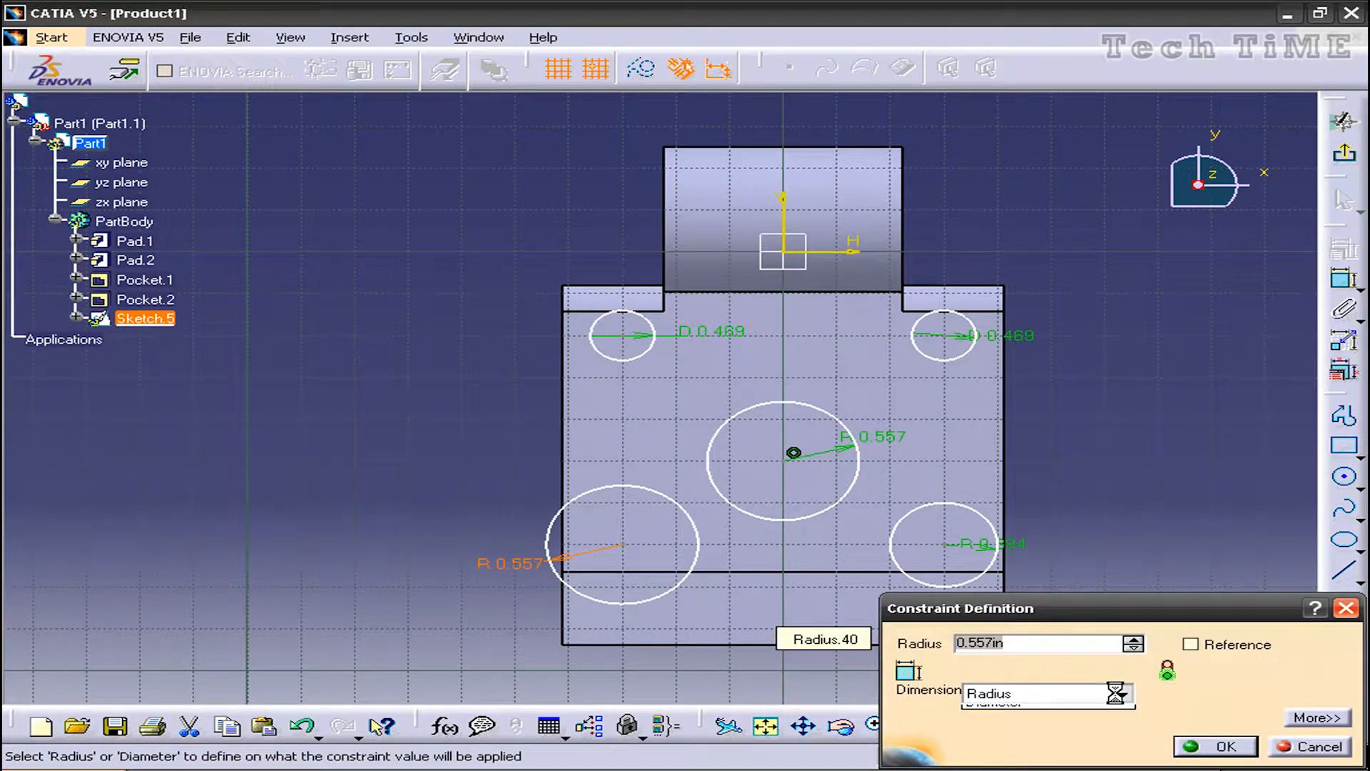
pyautogui.click(1121, 693)
pyautogui.click(1020, 725)
pyautogui.moveTo(1018, 639); pyautogui.dragTo(956, 644)
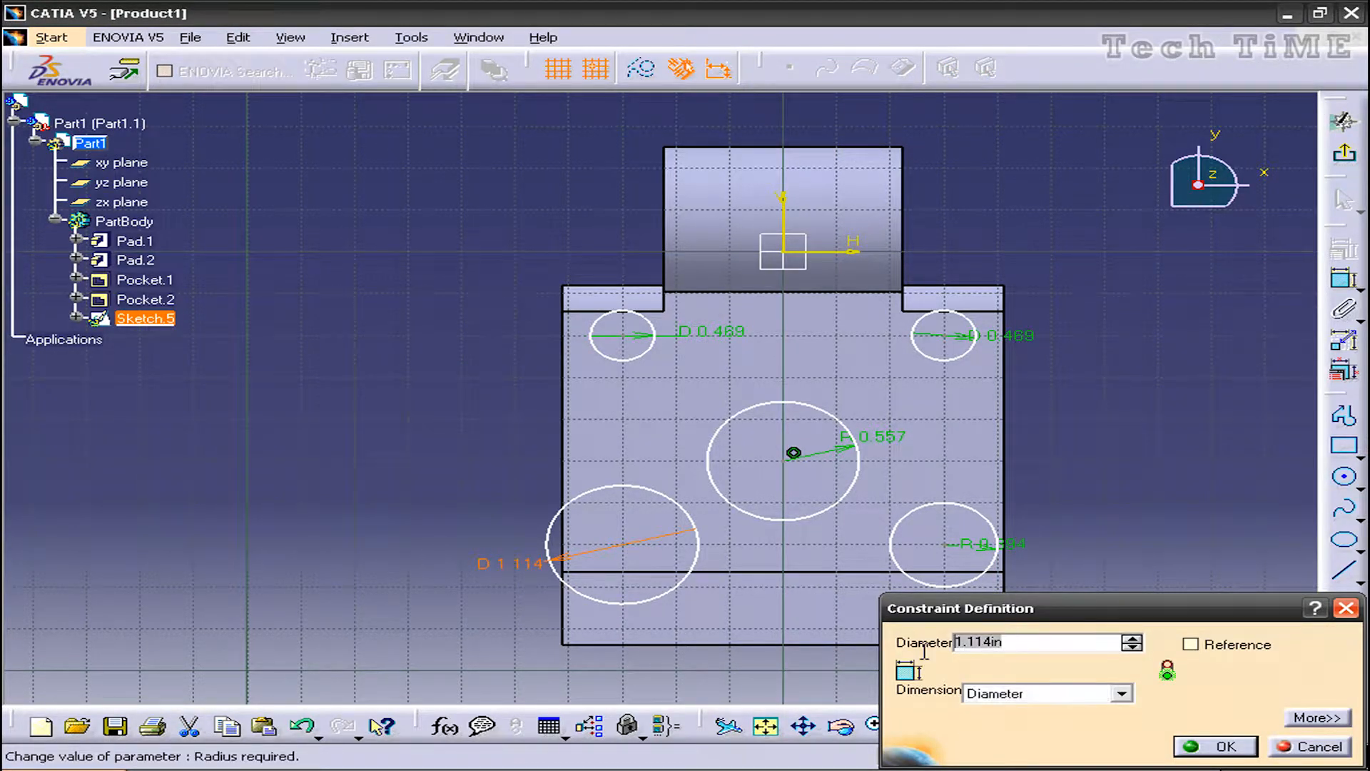
pyautogui.click(1217, 745)
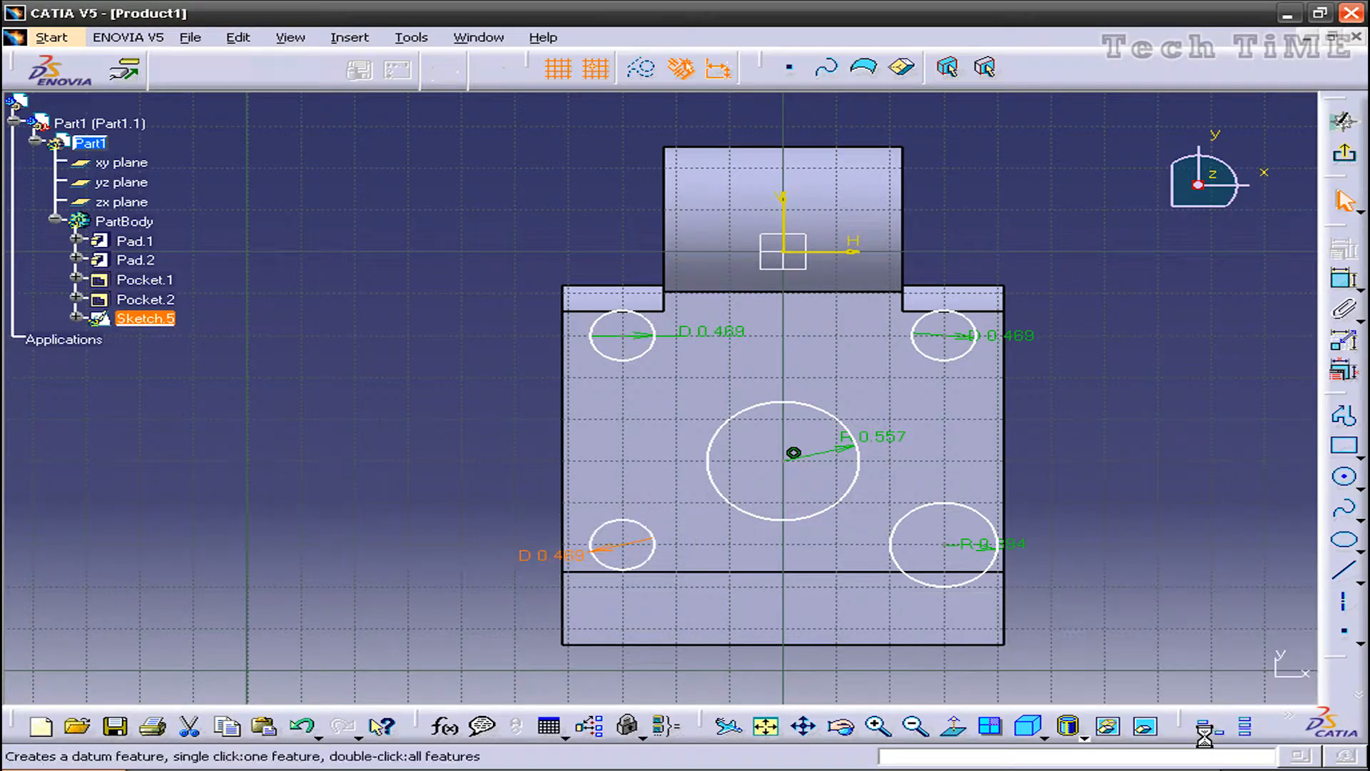
# - Convert the lower-right corner circle's dimension to a diameter of 0.469 in
pyautogui.doubleClick(1018, 546)
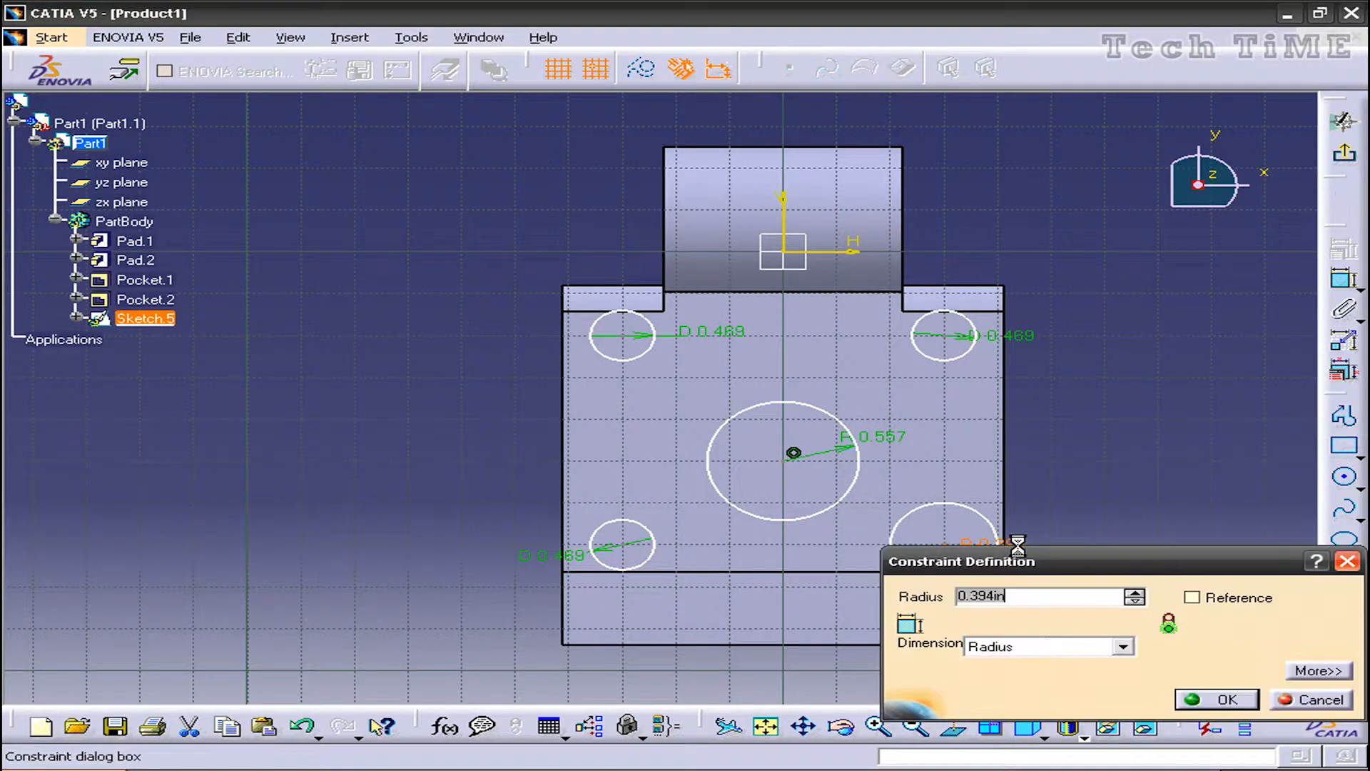
pyautogui.click(1074, 646)
pyautogui.click(1042, 679)
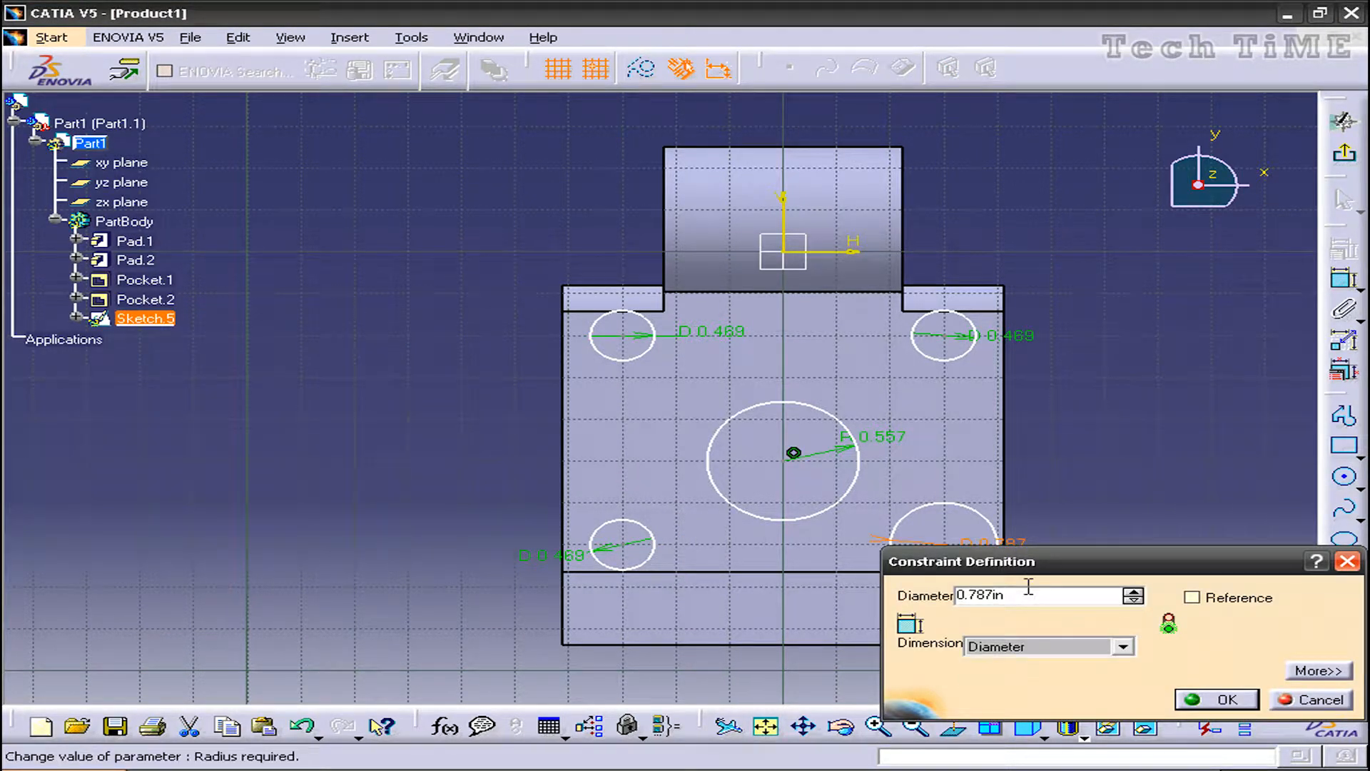
pyautogui.doubleClick(992, 597)
pyautogui.write('0.469in')
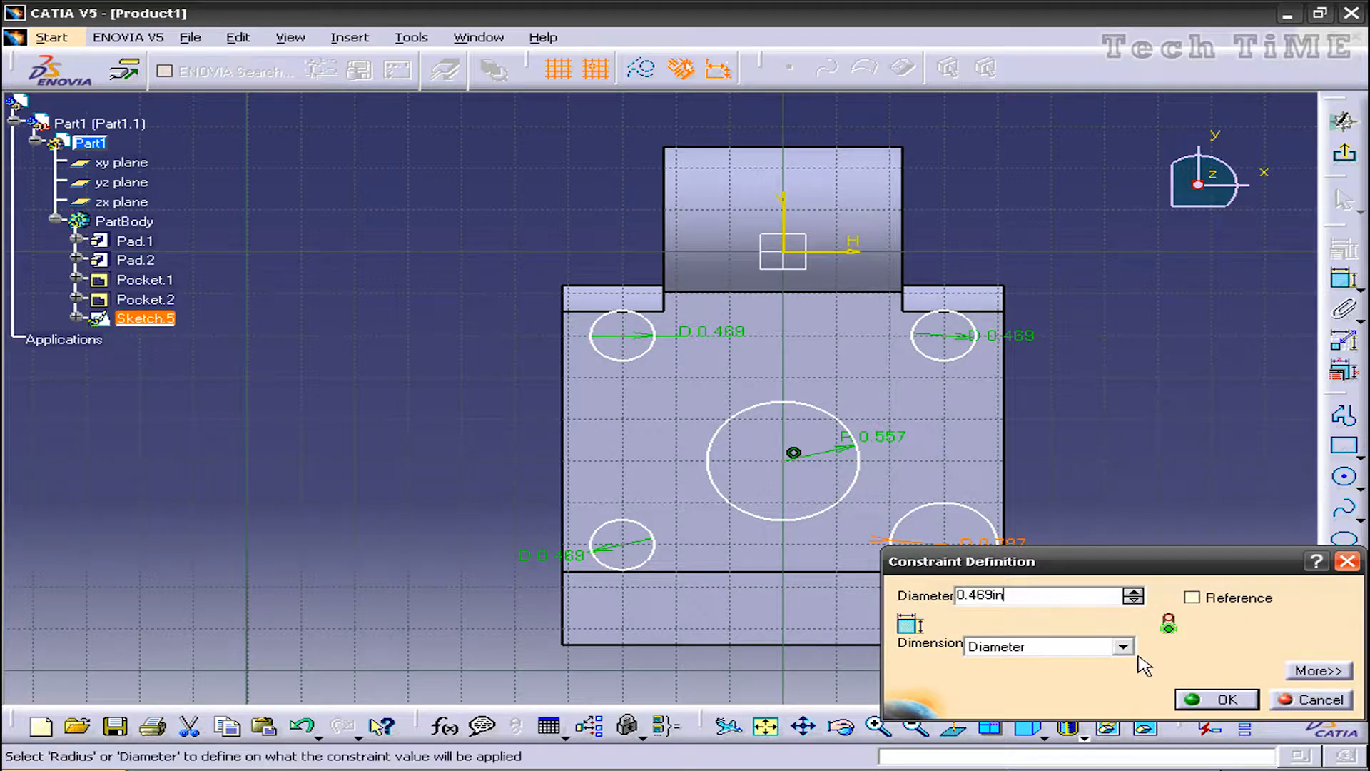
pyautogui.click(1215, 697)
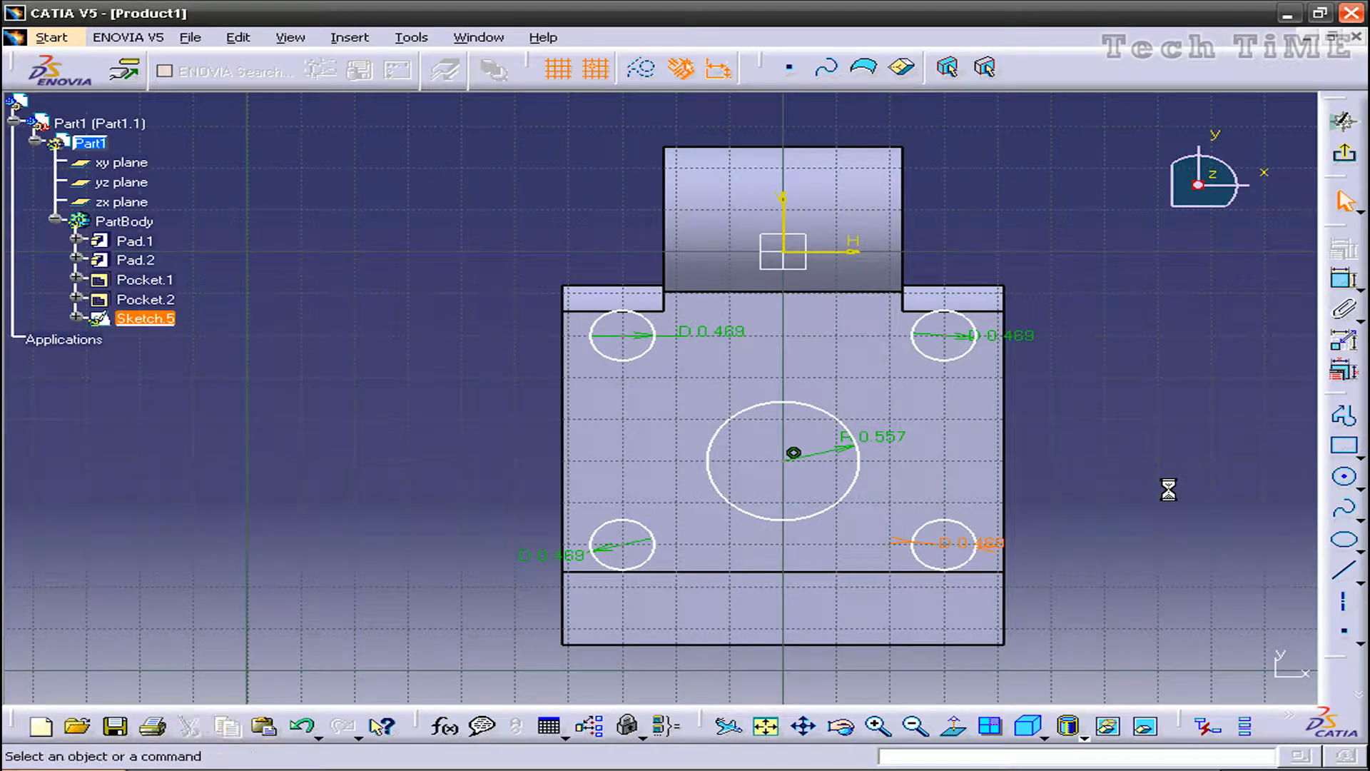
# - Convert the central circle's dimension to a diameter and set it to 1.312 in
pyautogui.doubleClick(882, 437)
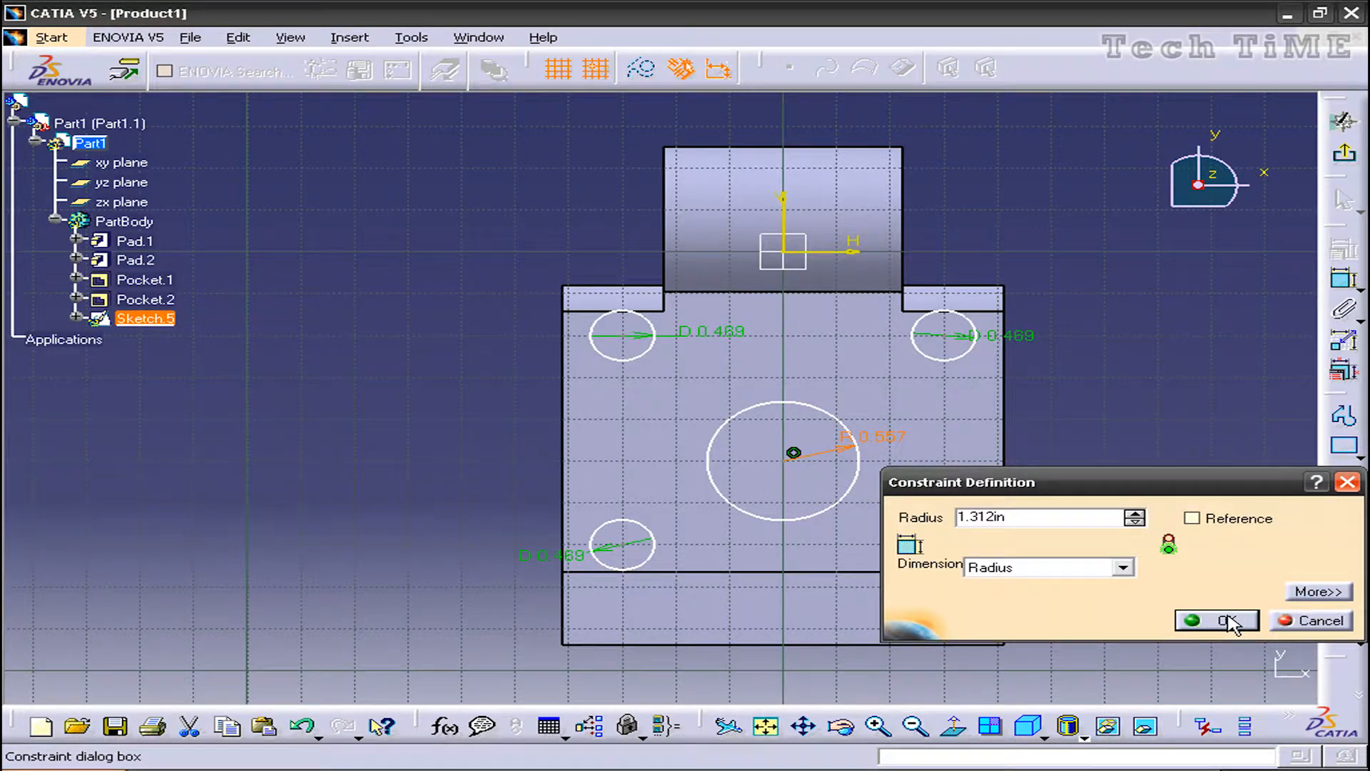
pyautogui.click(1229, 621)
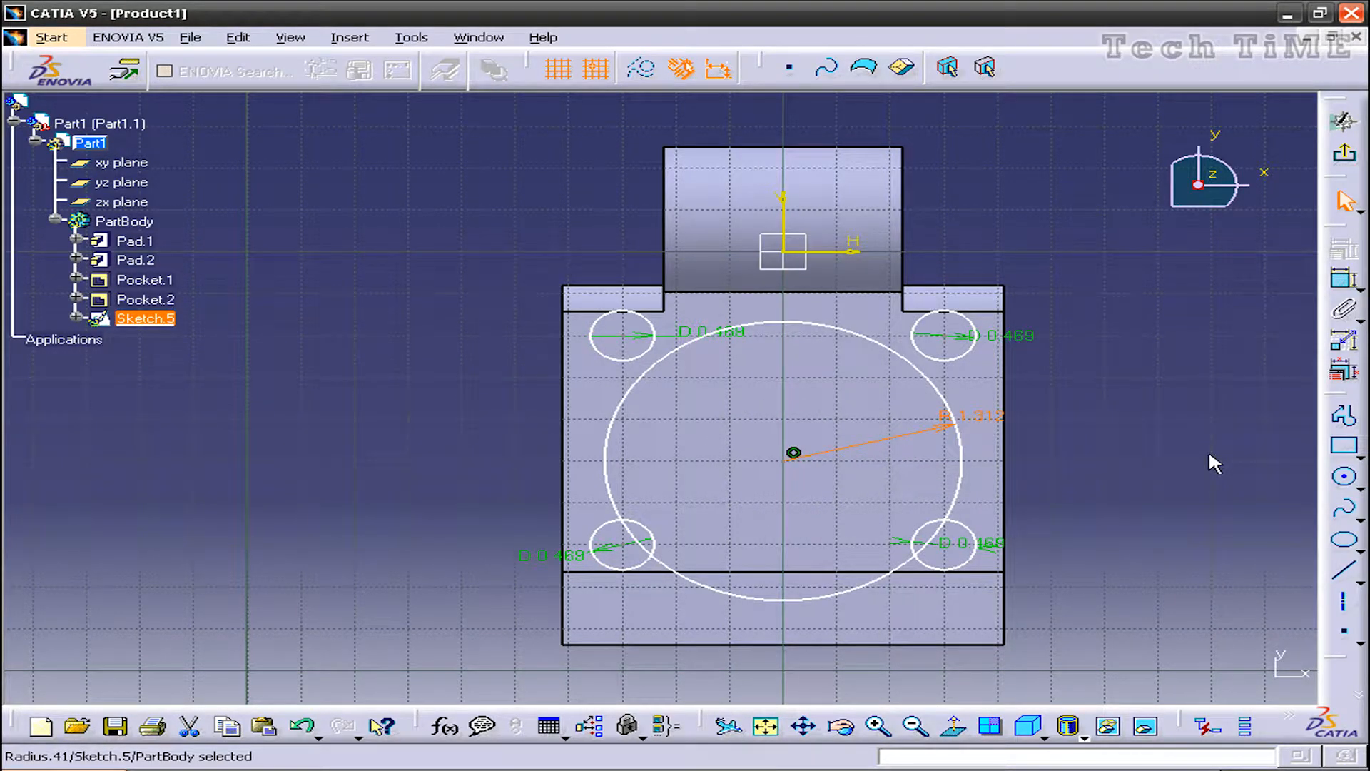
pyautogui.doubleClick(974, 417)
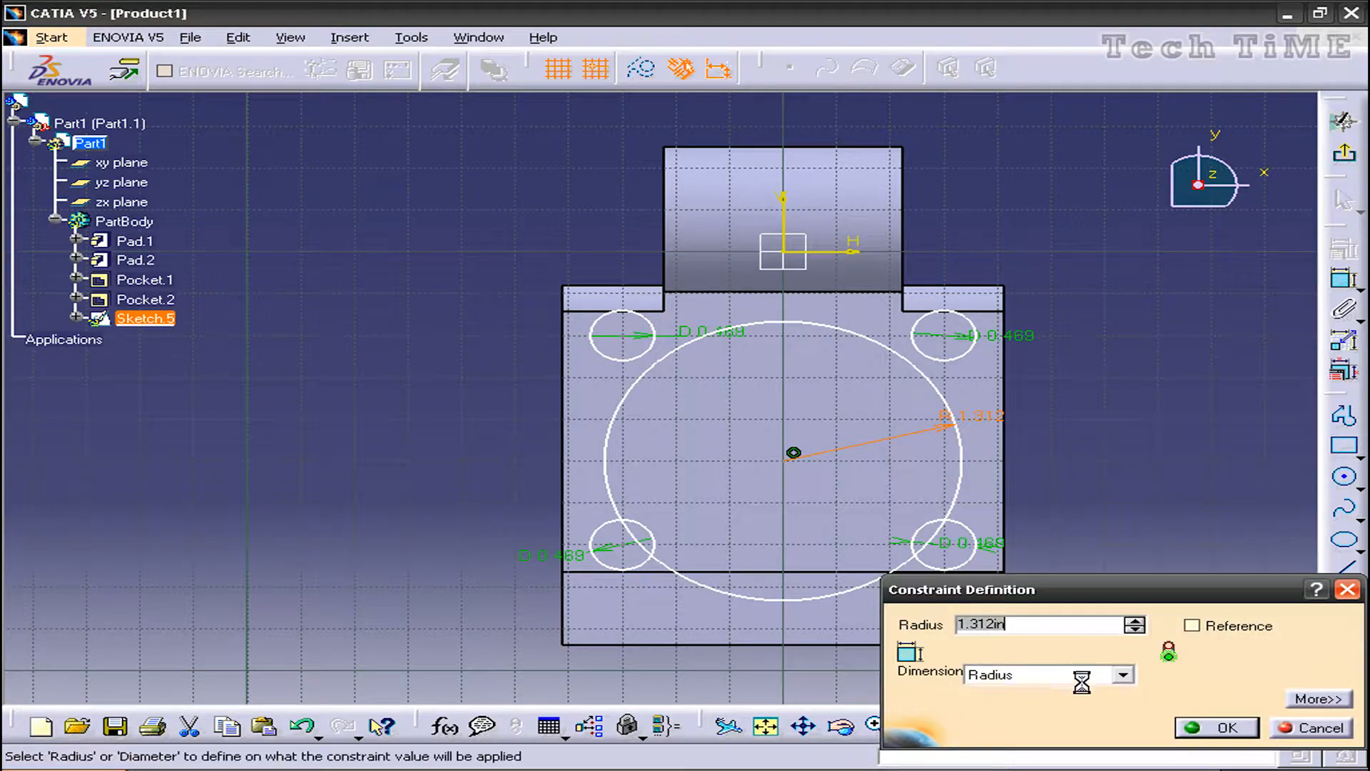
pyautogui.click(1101, 676)
pyautogui.click(988, 708)
pyautogui.click(1216, 727)
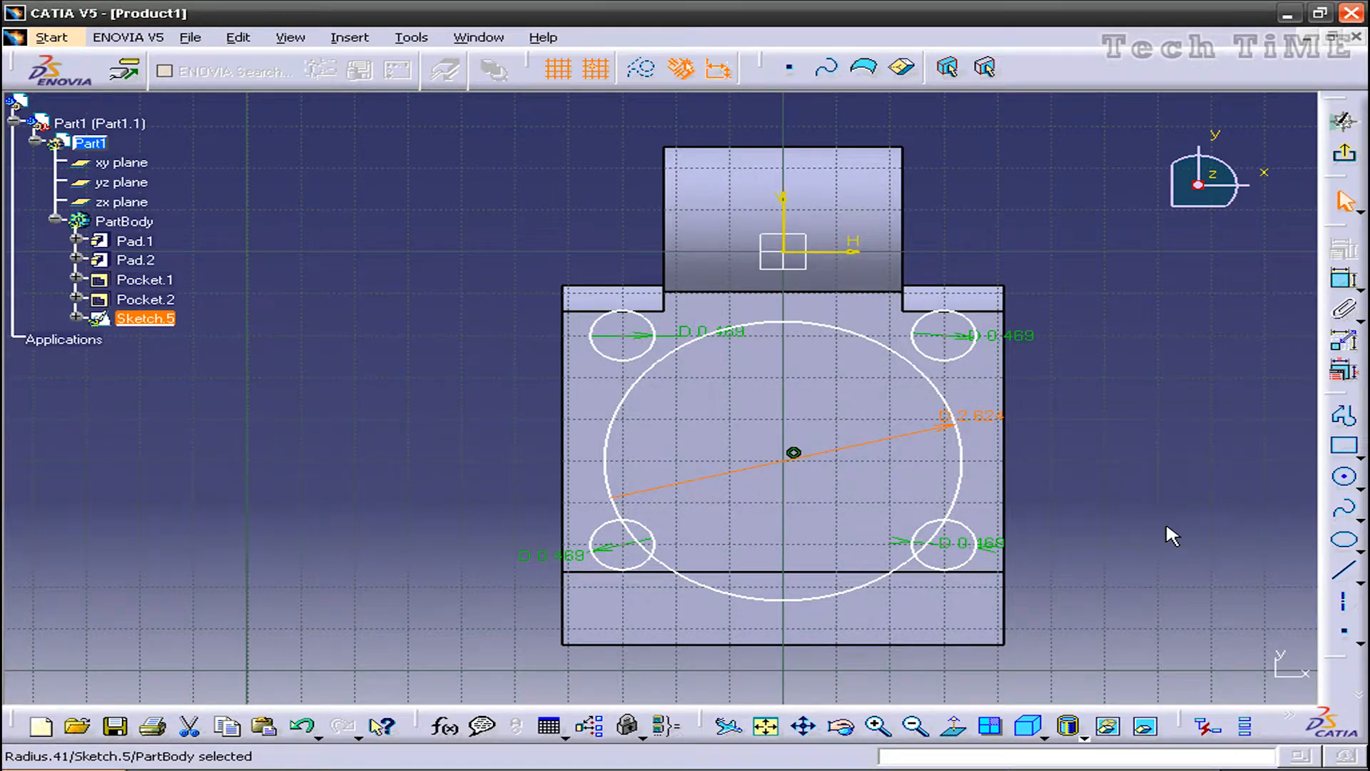
pyautogui.doubleClick(968, 418)
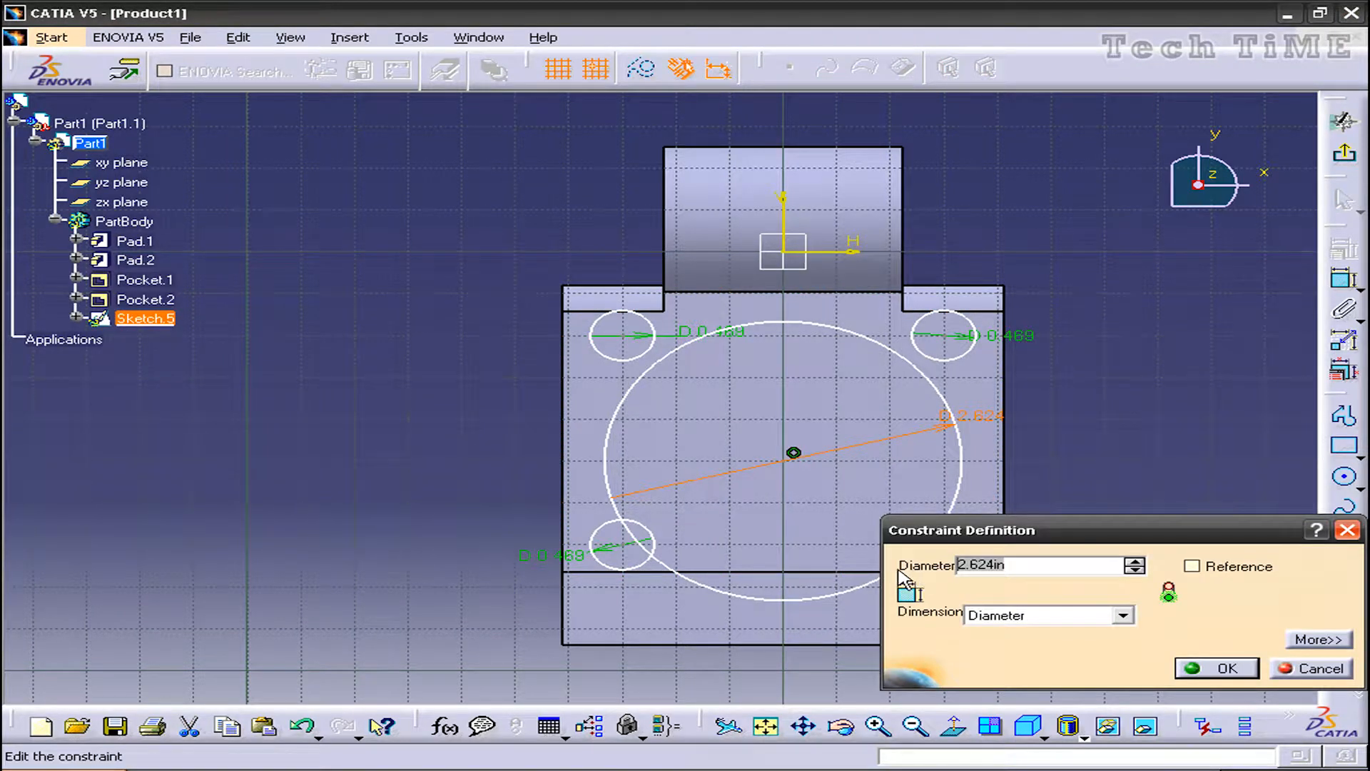
pyautogui.click(1216, 658)
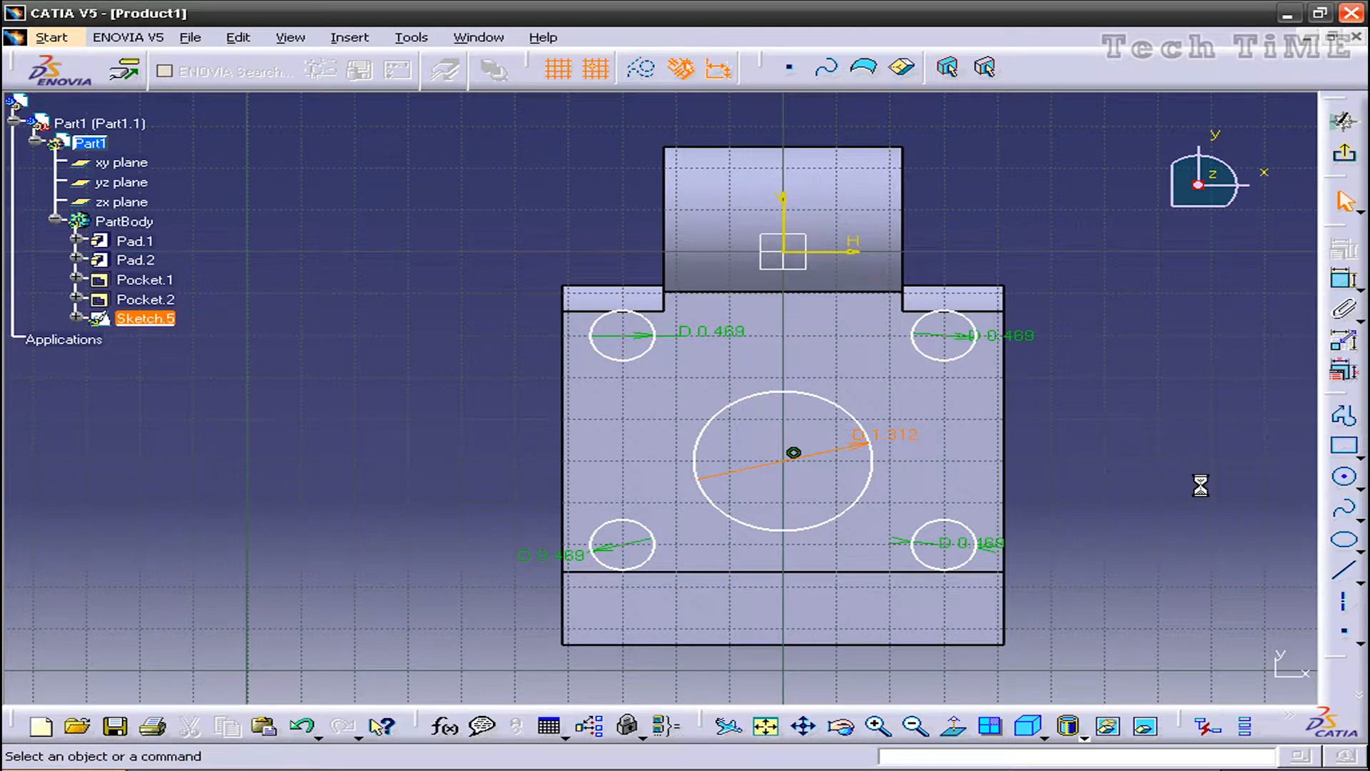
# - Dimension the lower-left circle's center from the base's left edge and set the distance to 0.5 in
pyautogui.click(1342, 279)
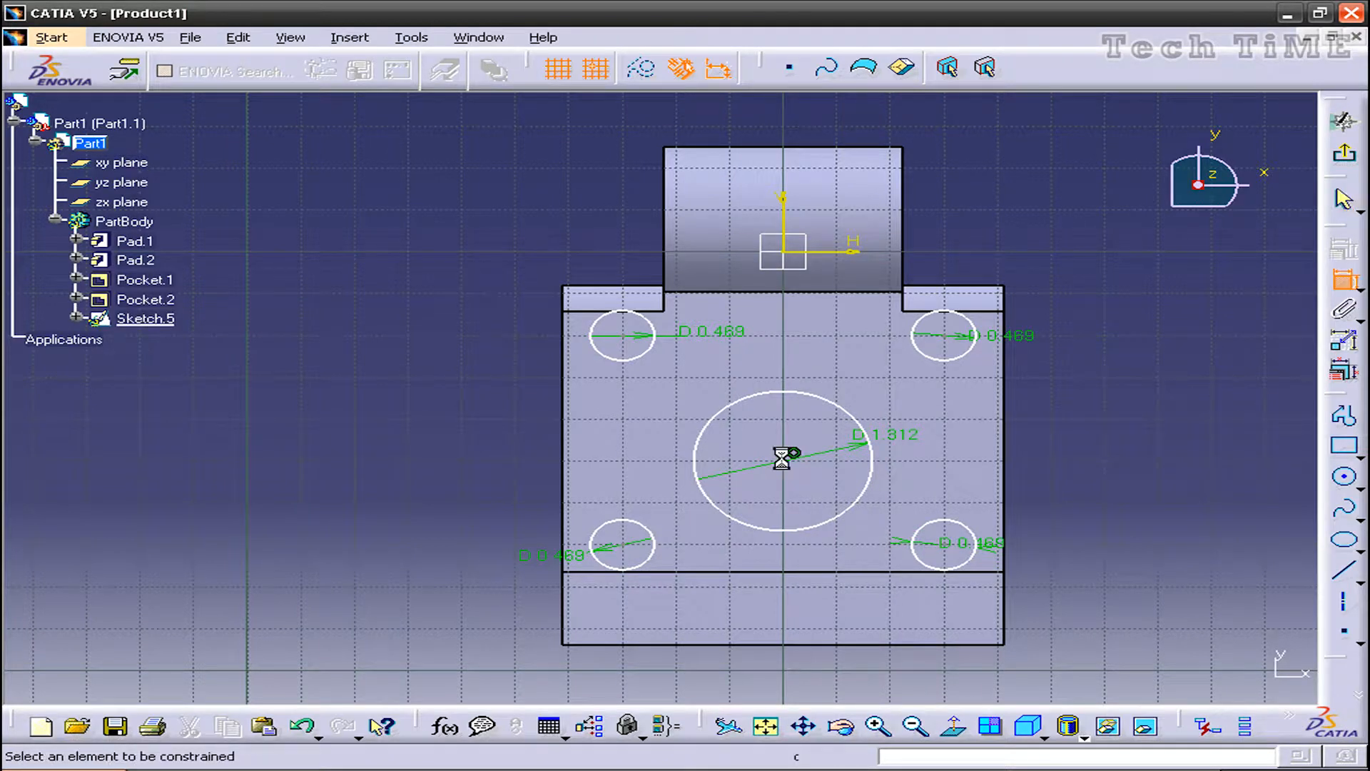
pyautogui.click(630, 549)
pyautogui.click(563, 559)
pyautogui.click(508, 523)
pyautogui.doubleClick(510, 522)
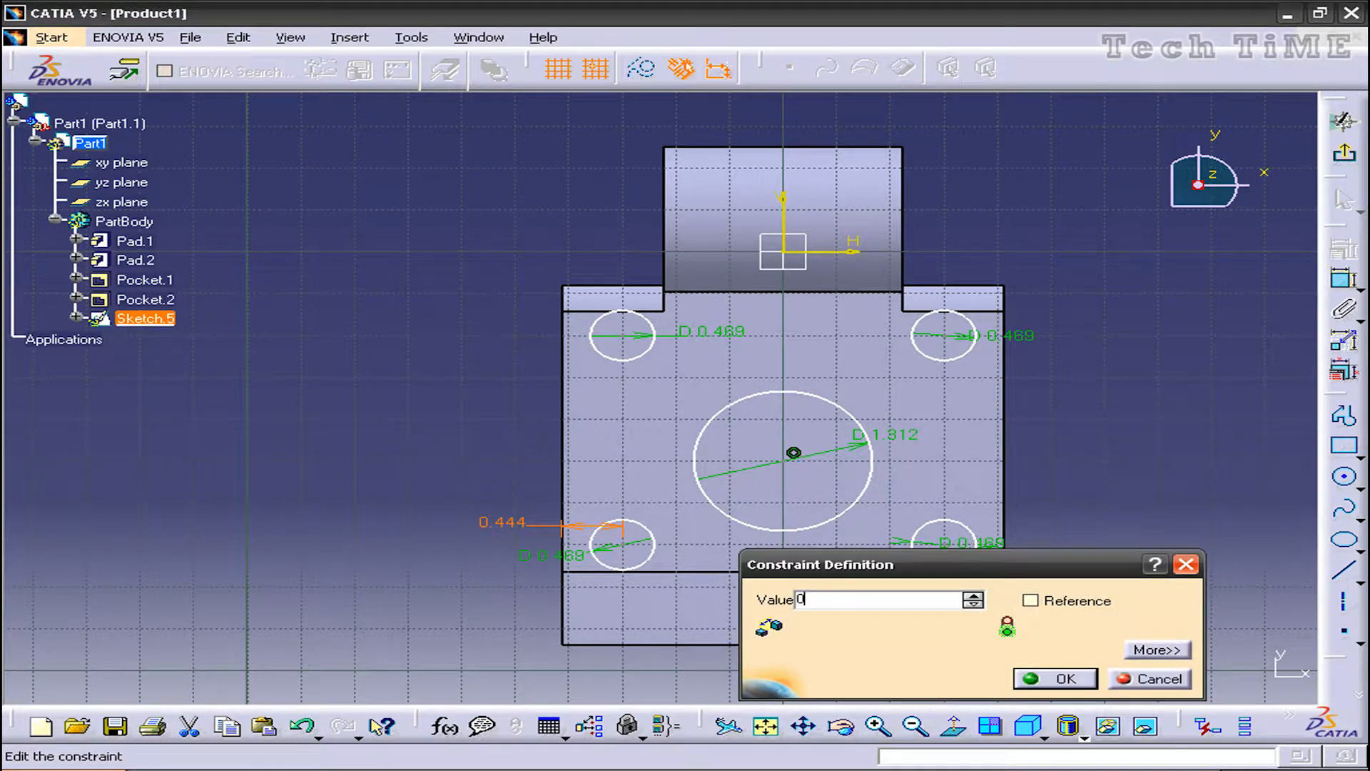
pyautogui.write('0.5')
pyautogui.click(1049, 679)
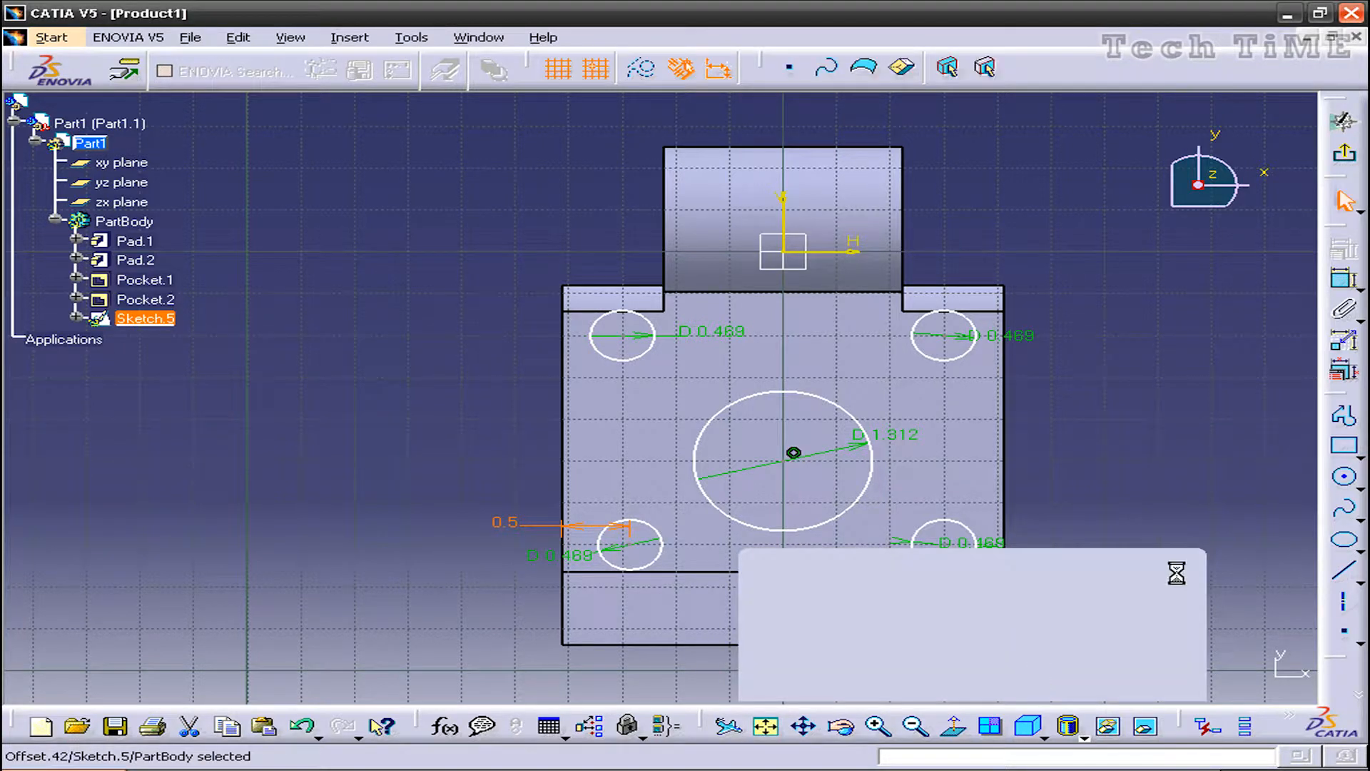
# - Dimension the upper-left circle's center from the base's left edge and set the distance to 0.5 in
pyautogui.click(1345, 279)
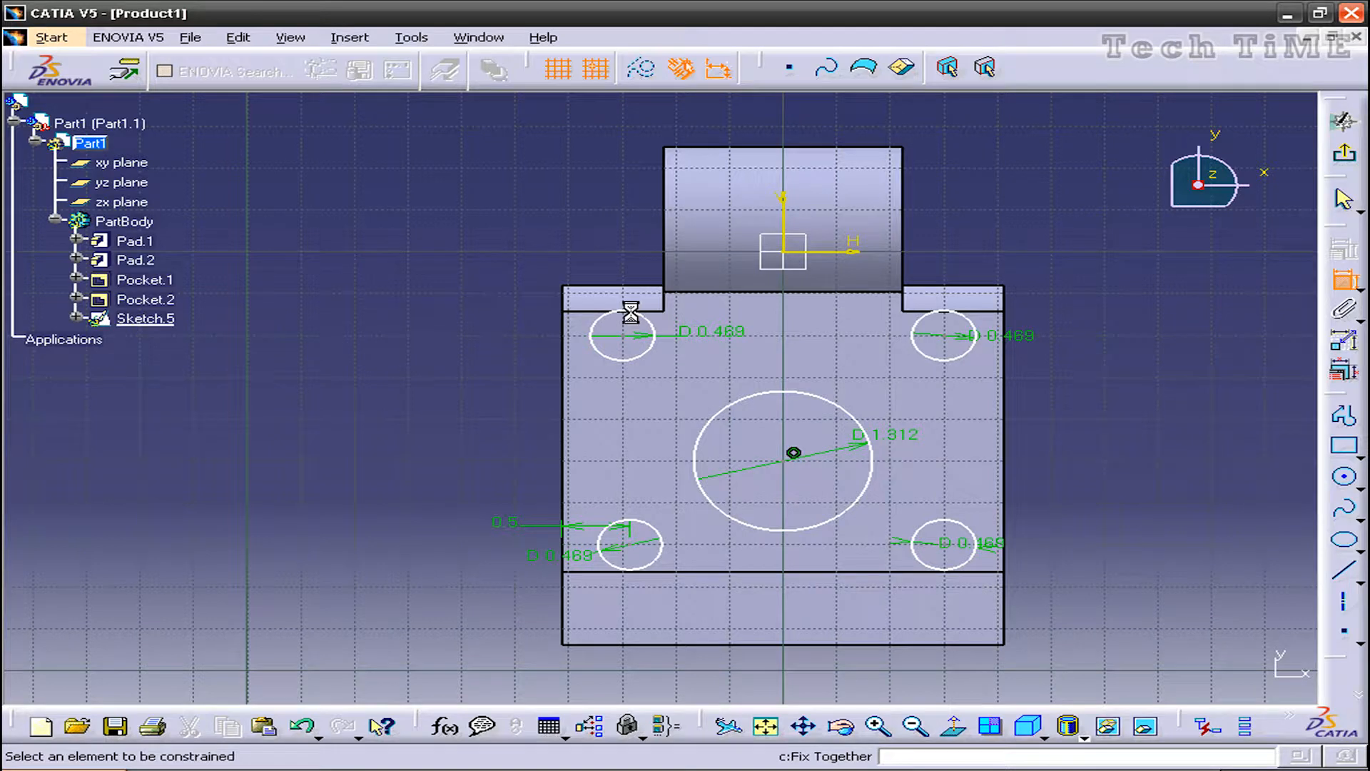
pyautogui.click(623, 336)
pyautogui.click(563, 347)
pyautogui.click(529, 348)
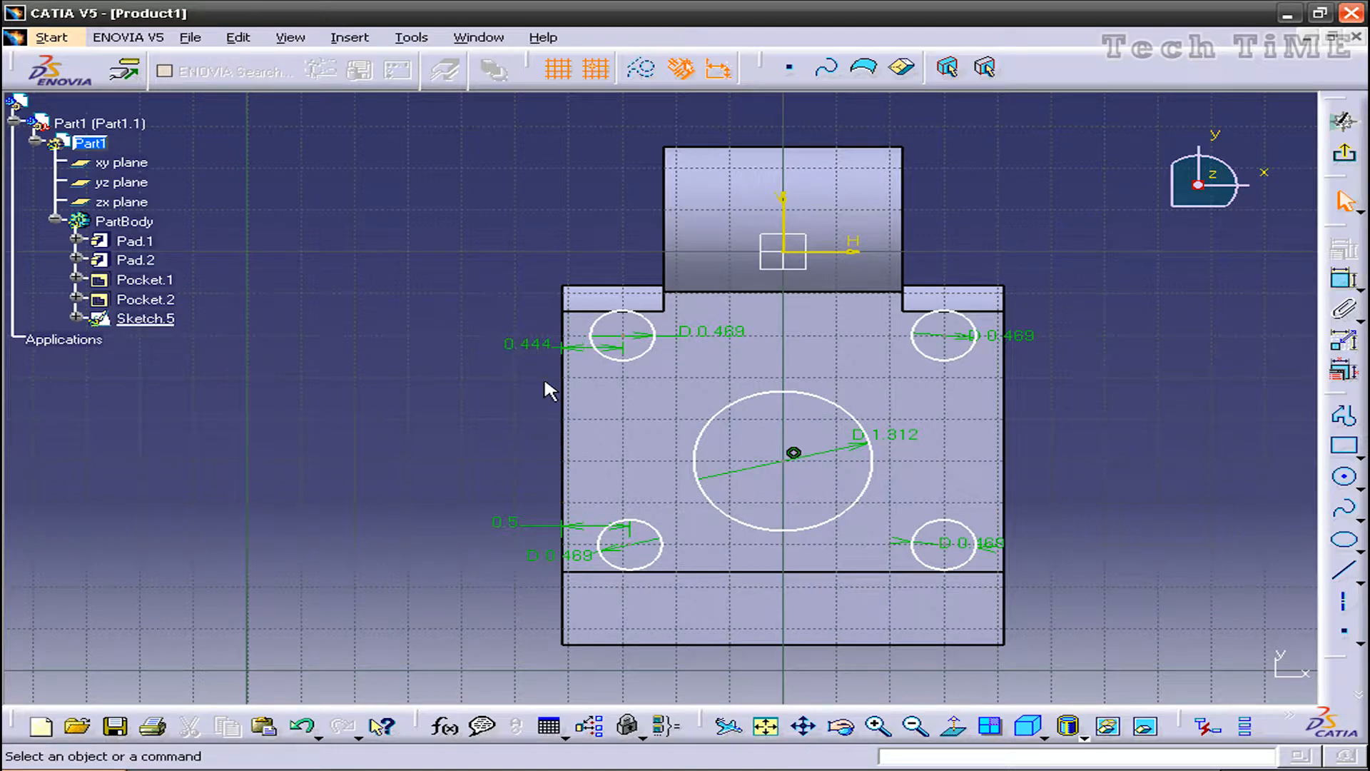
pyautogui.doubleClick(537, 345)
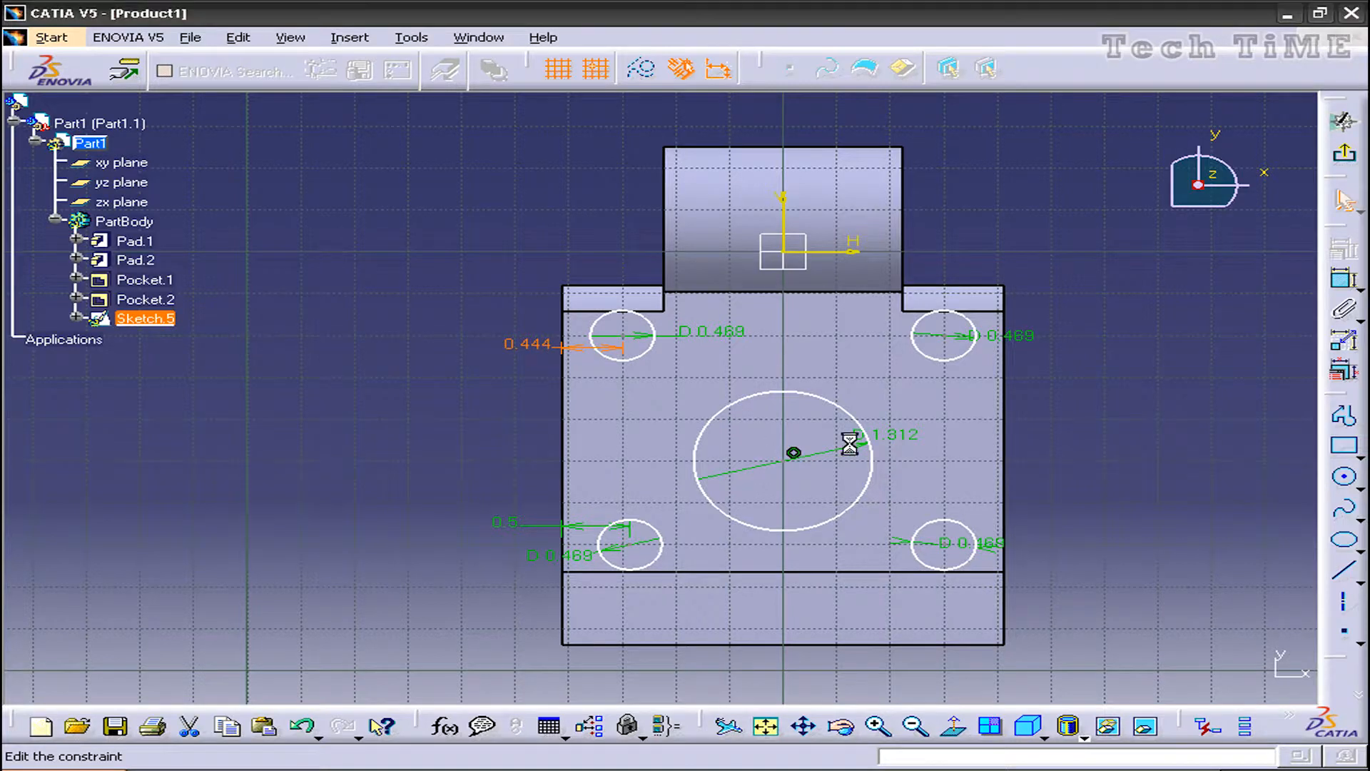
pyautogui.click(1131, 590)
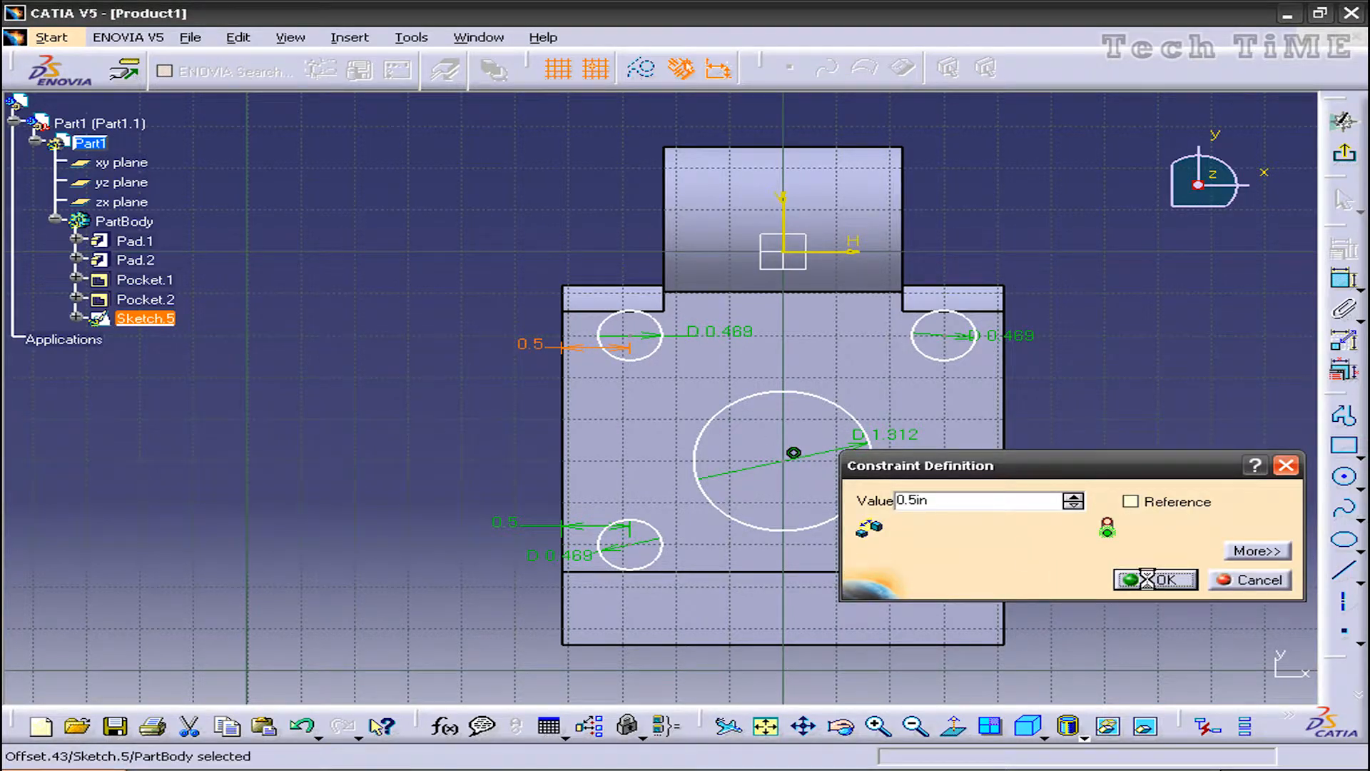
# - Dimension the upper-right circle's center from the base's right edge and set the distance to 0.5 in
pyautogui.click(1343, 279)
pyautogui.click(944, 336)
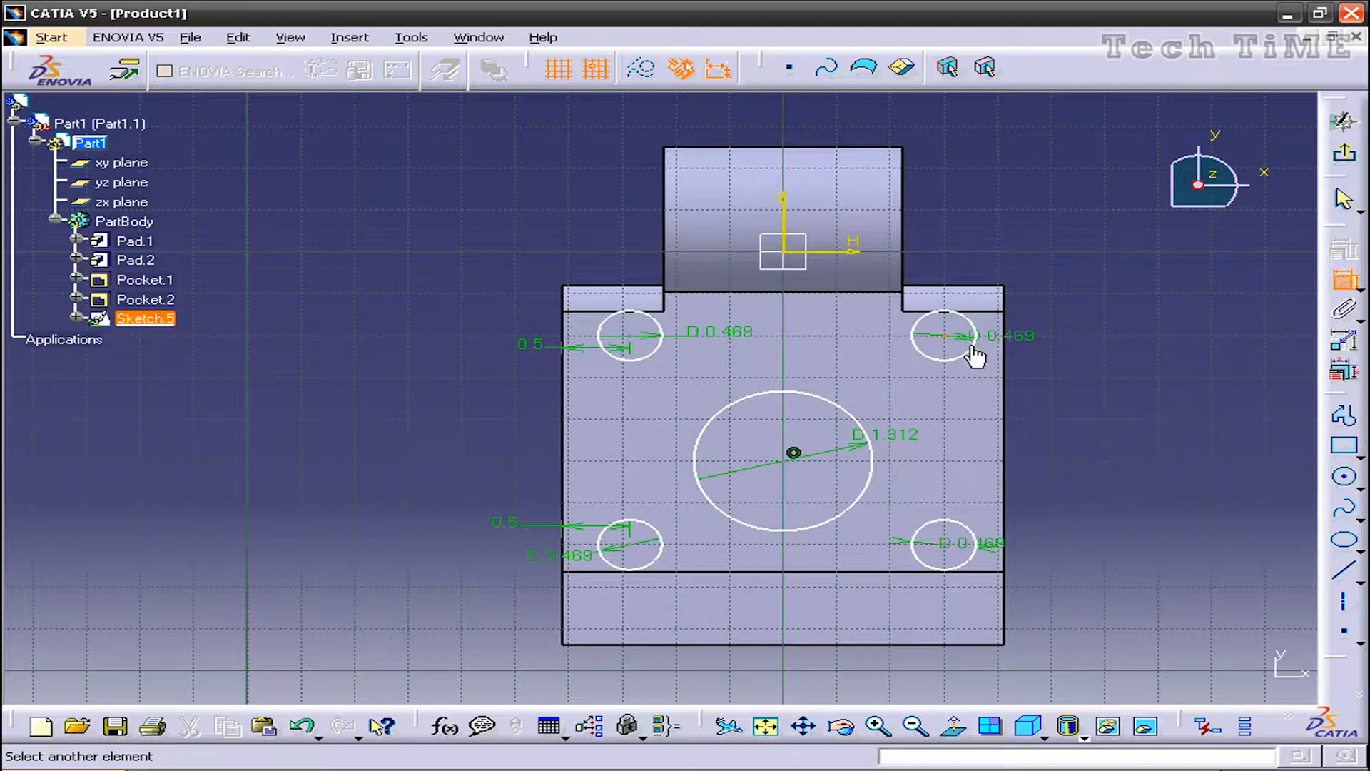
pyautogui.click(1001, 359)
pyautogui.click(1071, 356)
pyautogui.doubleClick(1065, 355)
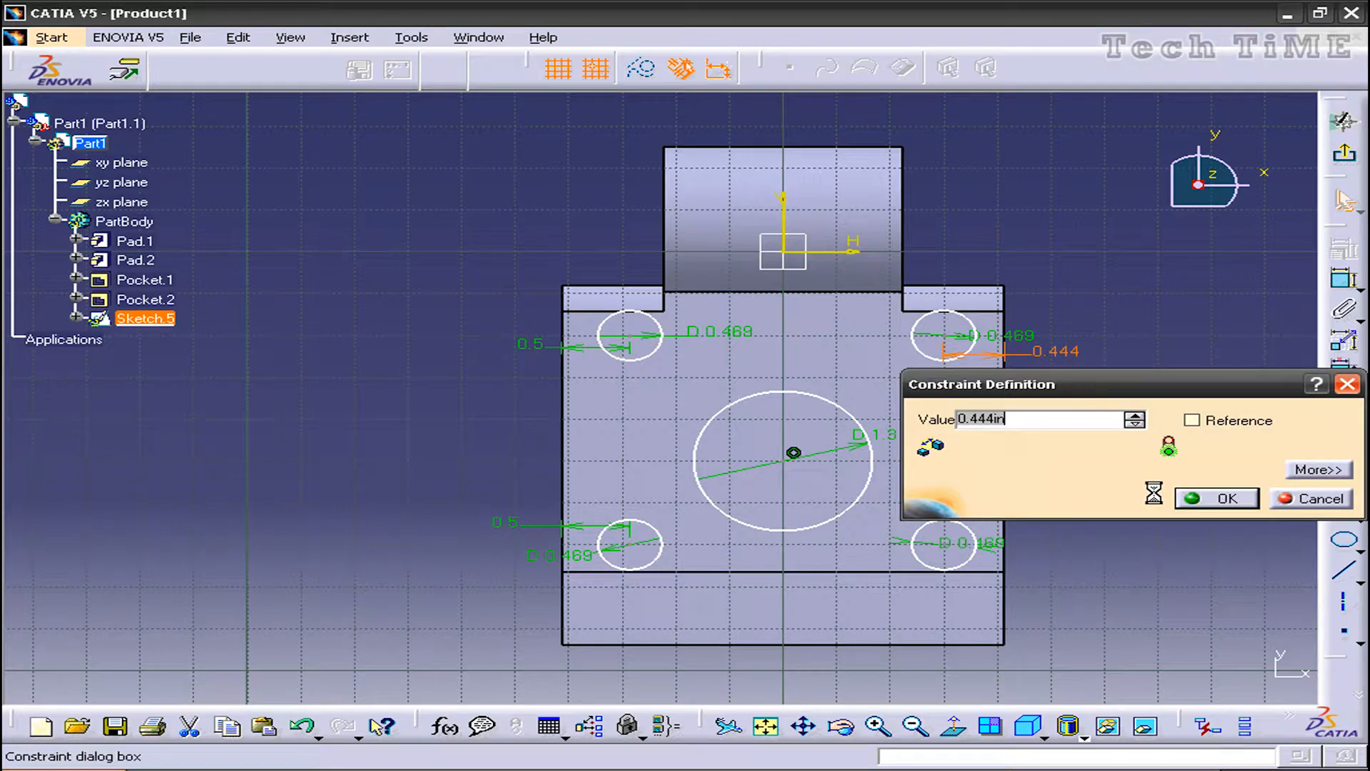
pyautogui.click(1222, 500)
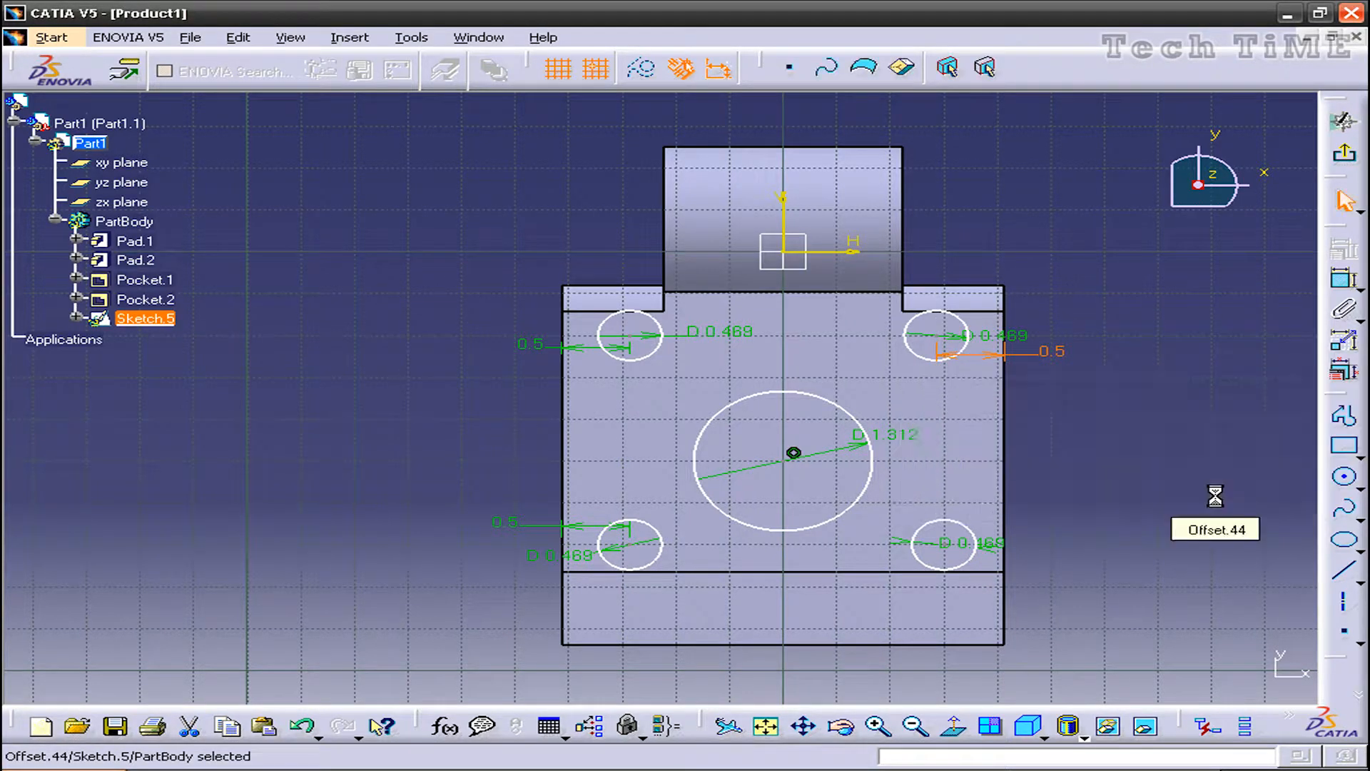
# - Dimension the lower-right circle's center from the base's right edge and set the distance to 0.5 in
pyautogui.click(1343, 278)
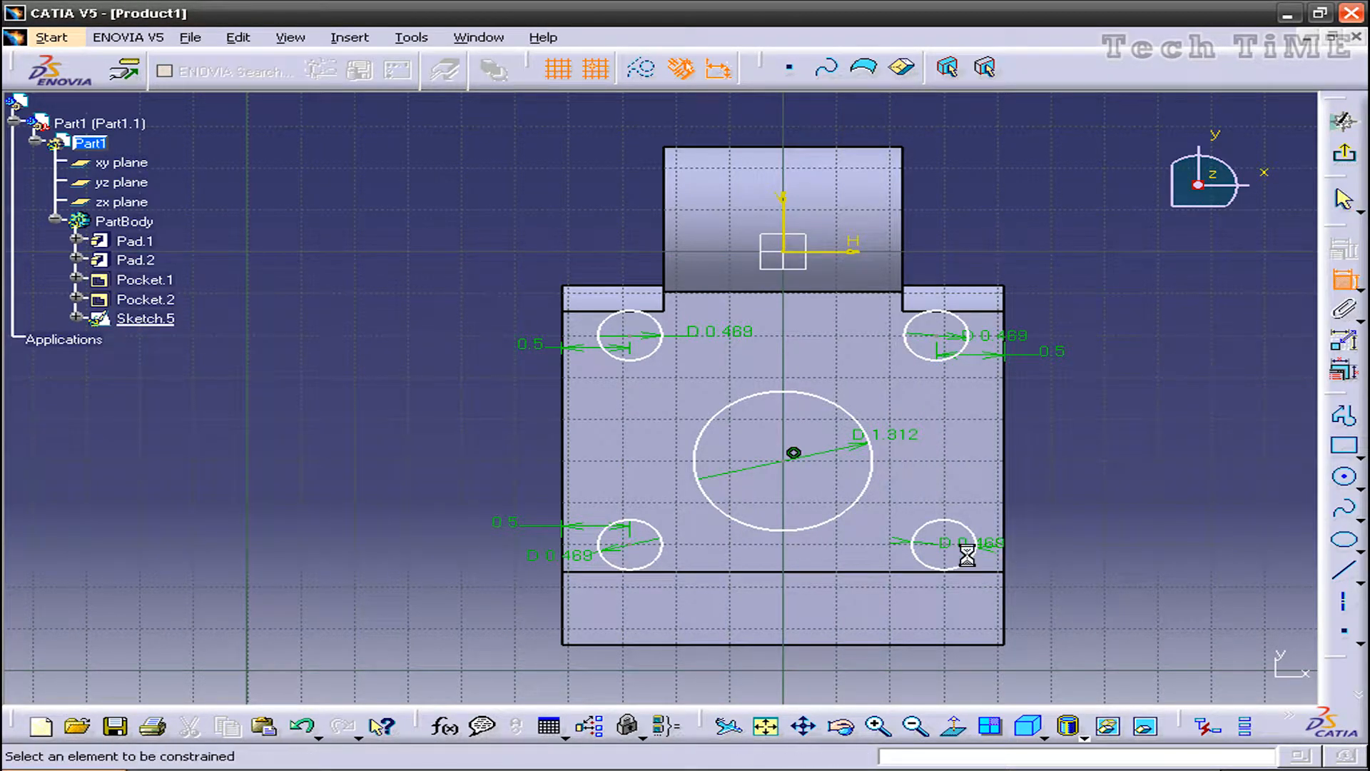
pyautogui.click(972, 548)
pyautogui.click(1006, 532)
pyautogui.click(1038, 528)
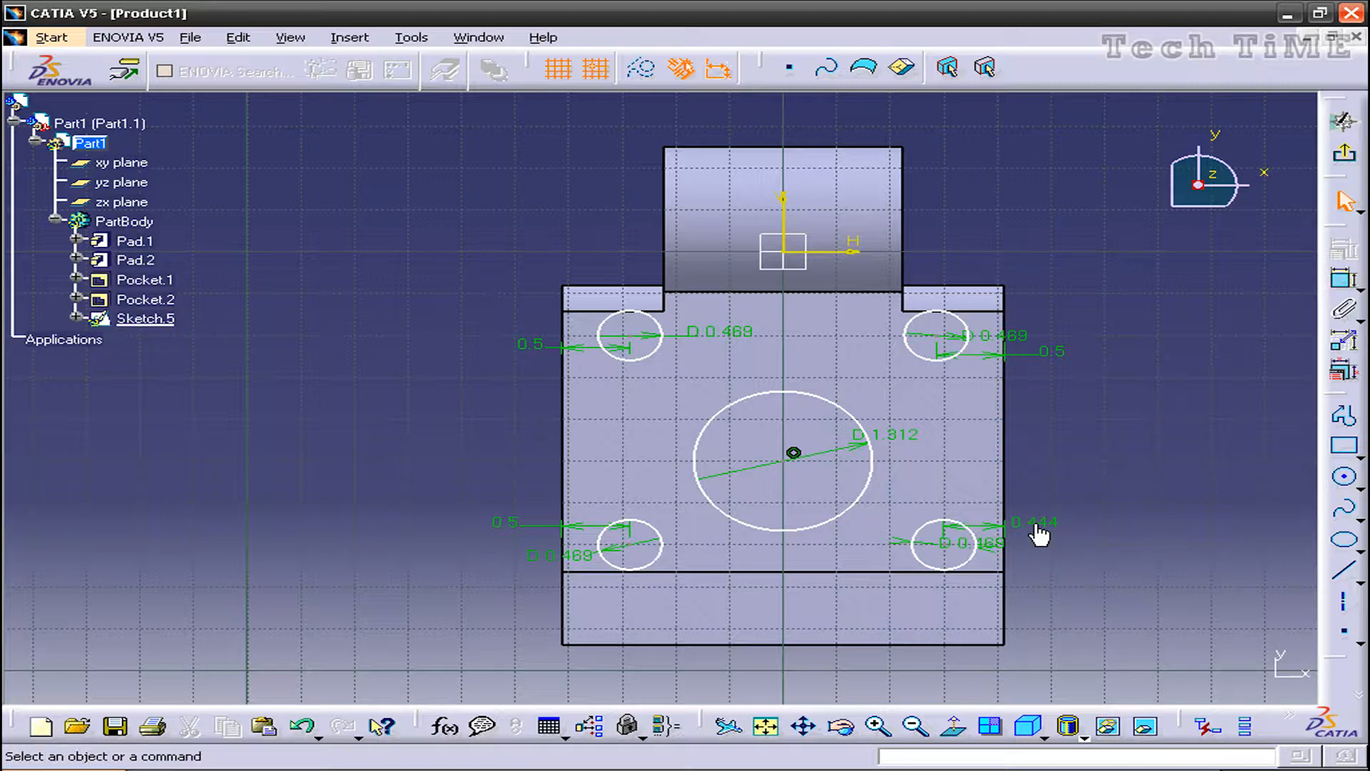
pyautogui.doubleClick(1040, 528)
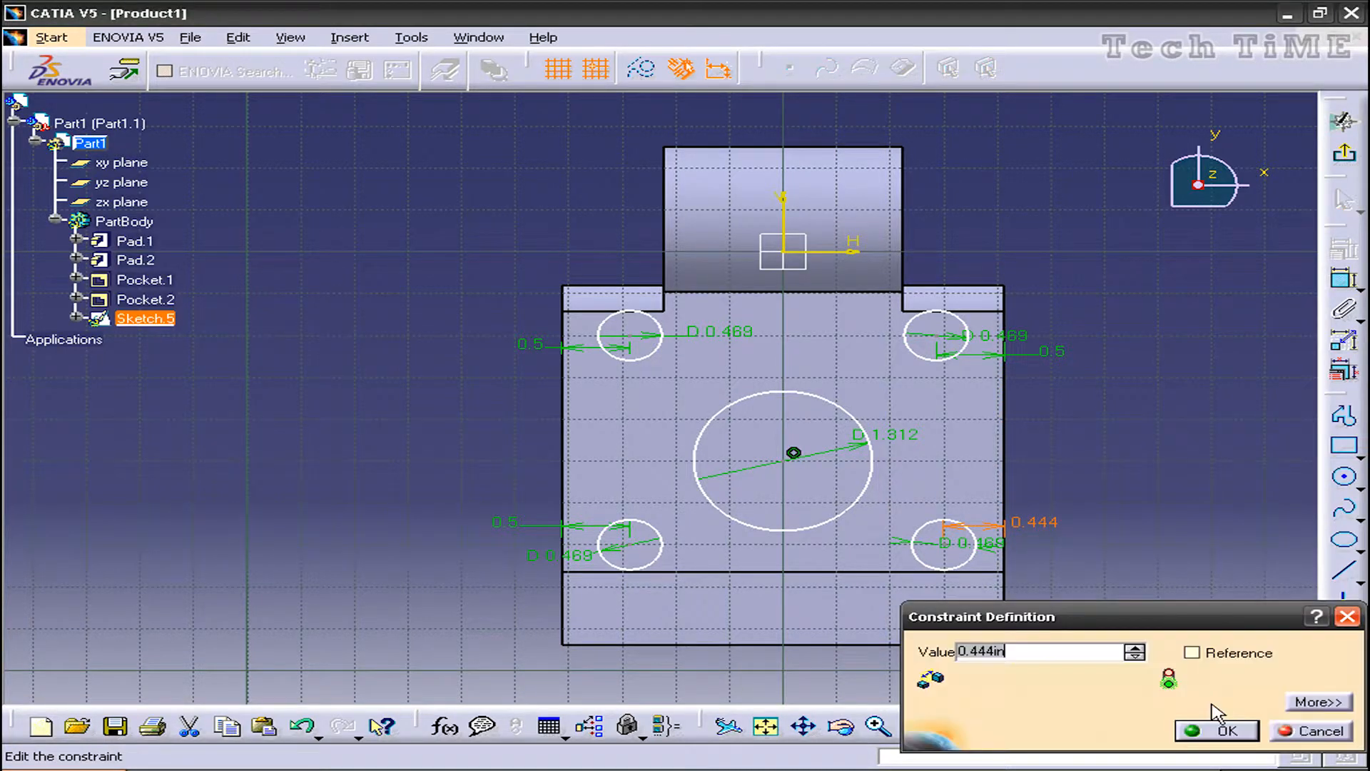
pyautogui.click(1222, 732)
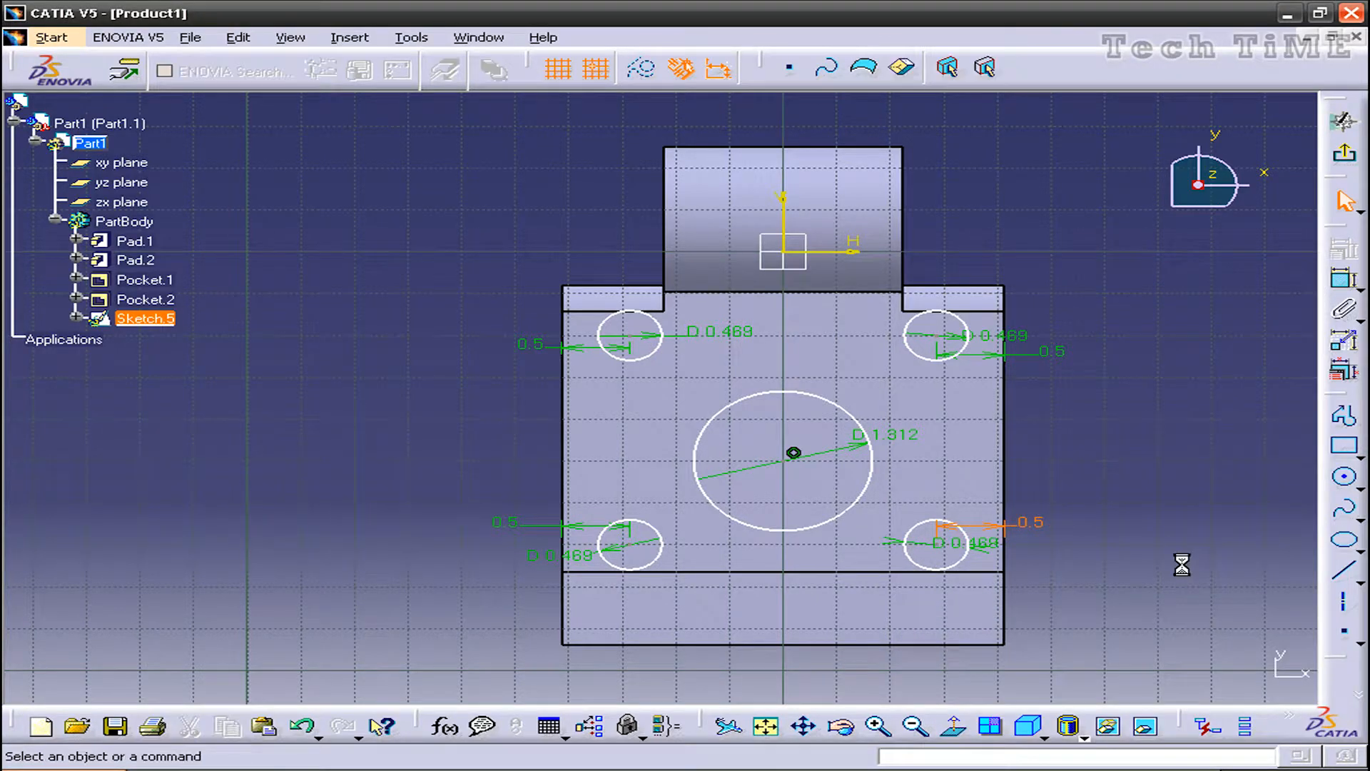
# - Dimension the lower-left circle's center from the base's bottom edge and set the distance to 1.125 in
pyautogui.click(629, 545)
pyautogui.click(495, 605)
pyautogui.doubleClick(494, 607)
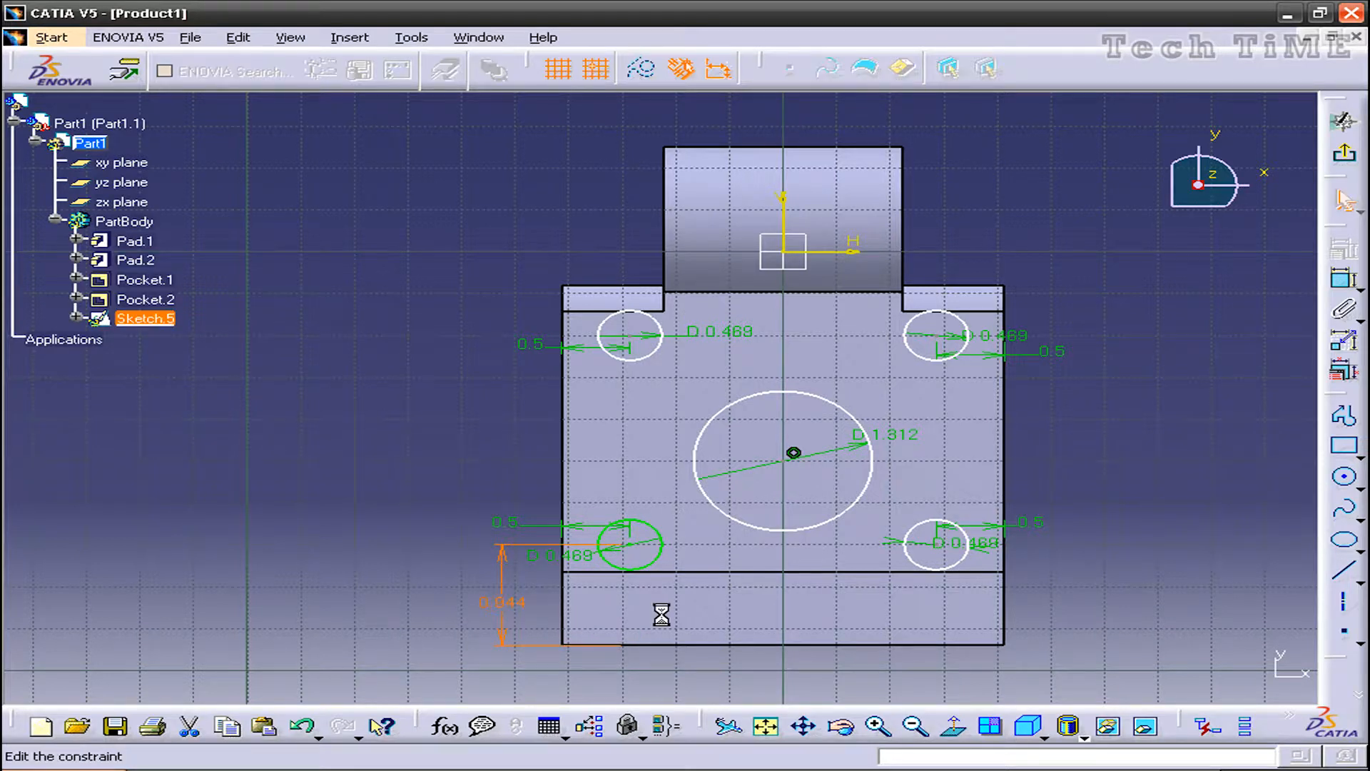
pyautogui.write('1.125in')
pyautogui.click(1179, 745)
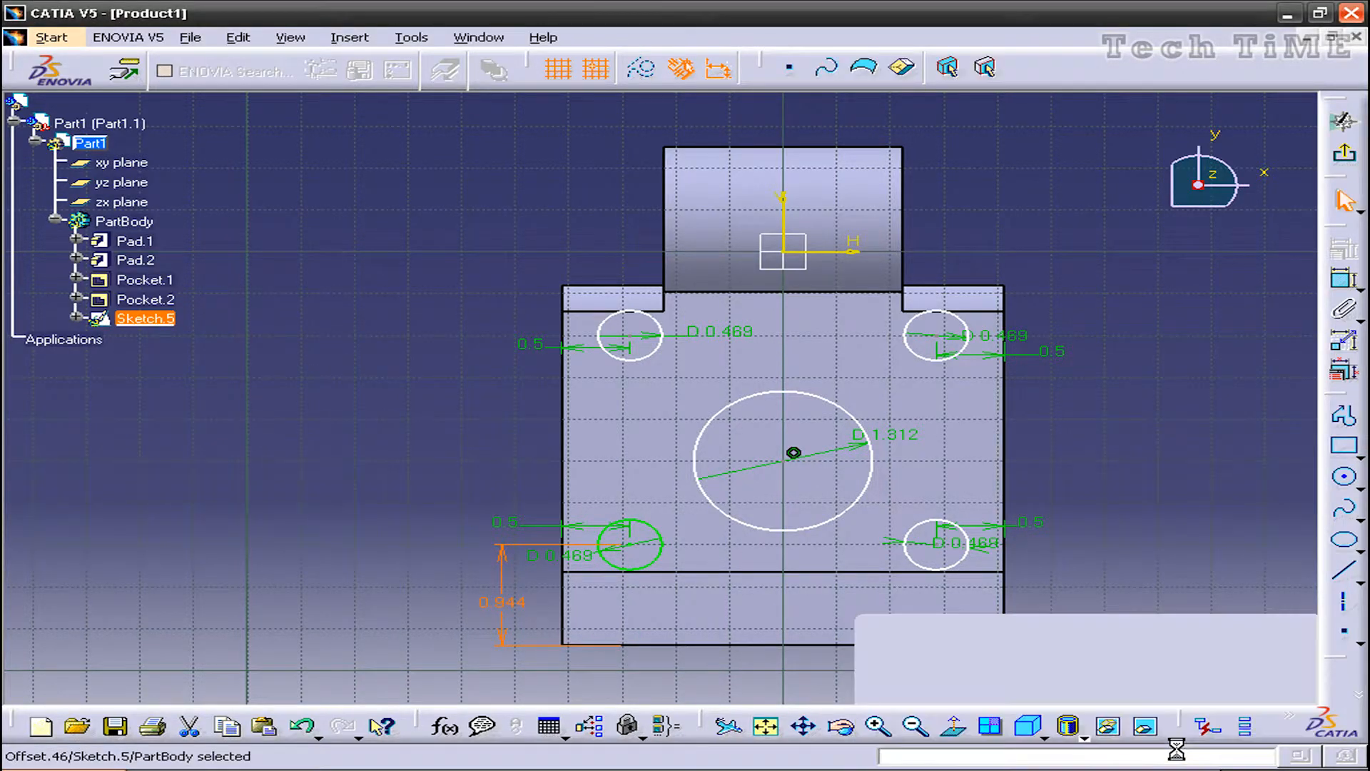
# - Dimension the lower-right circle's center from the base's bottom edge and set the distance to 1.125 in
pyautogui.click(1341, 284)
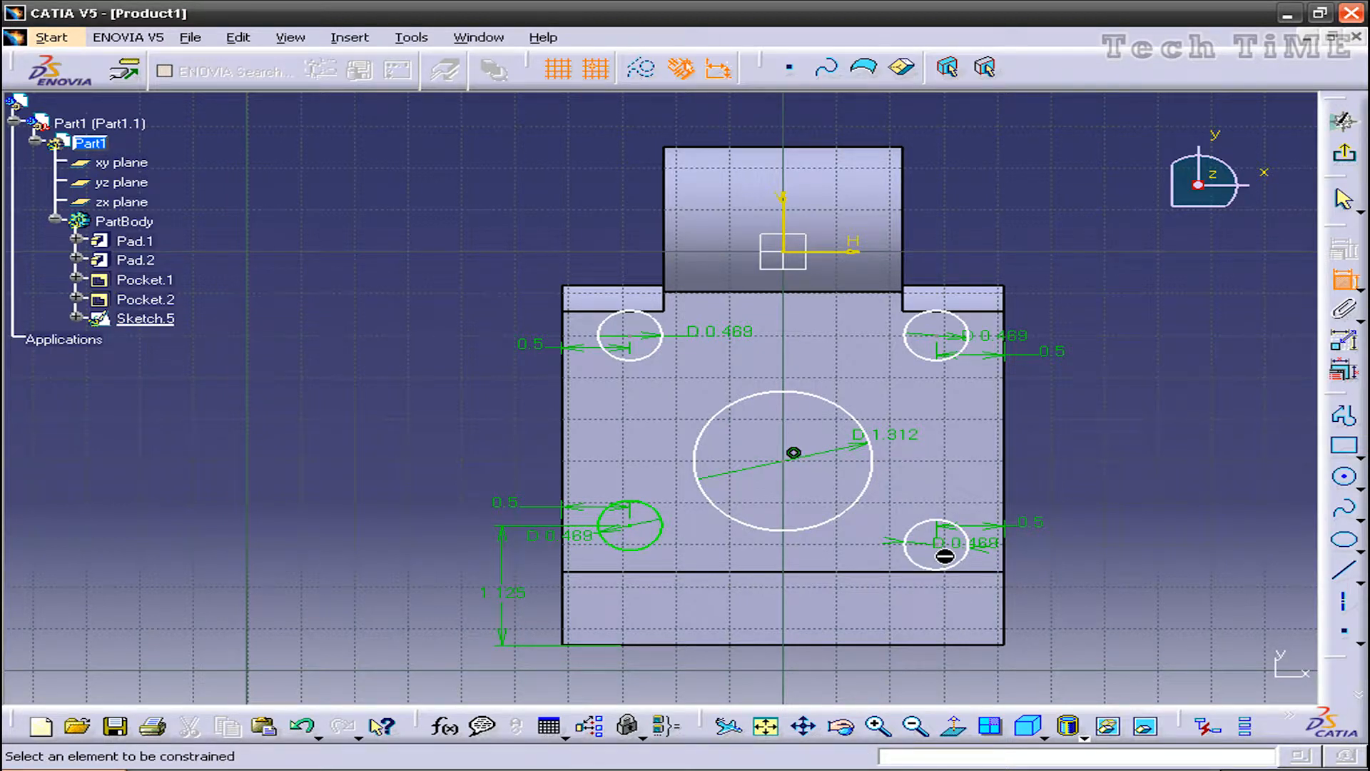
pyautogui.click(968, 646)
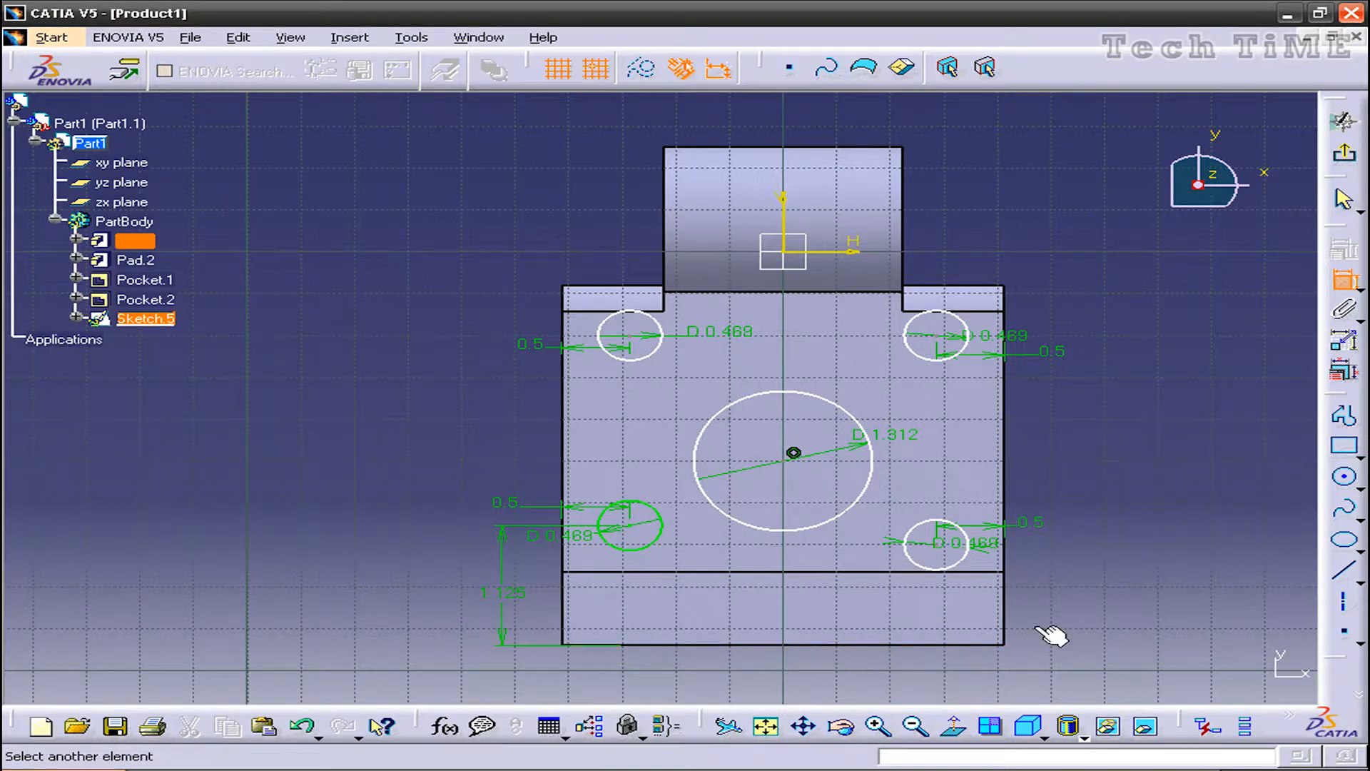
pyautogui.click(937, 543)
pyautogui.click(1075, 597)
pyautogui.doubleClick(1078, 596)
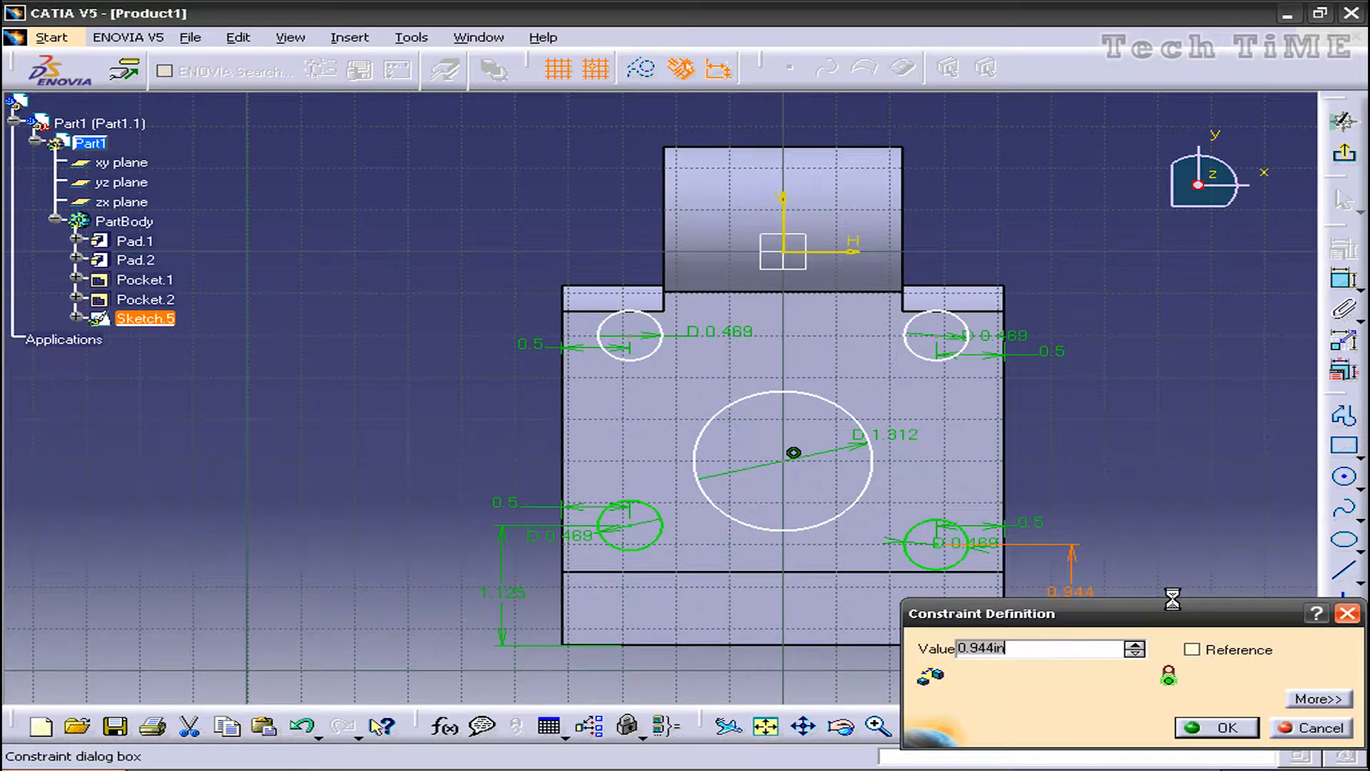
pyautogui.click(1206, 722)
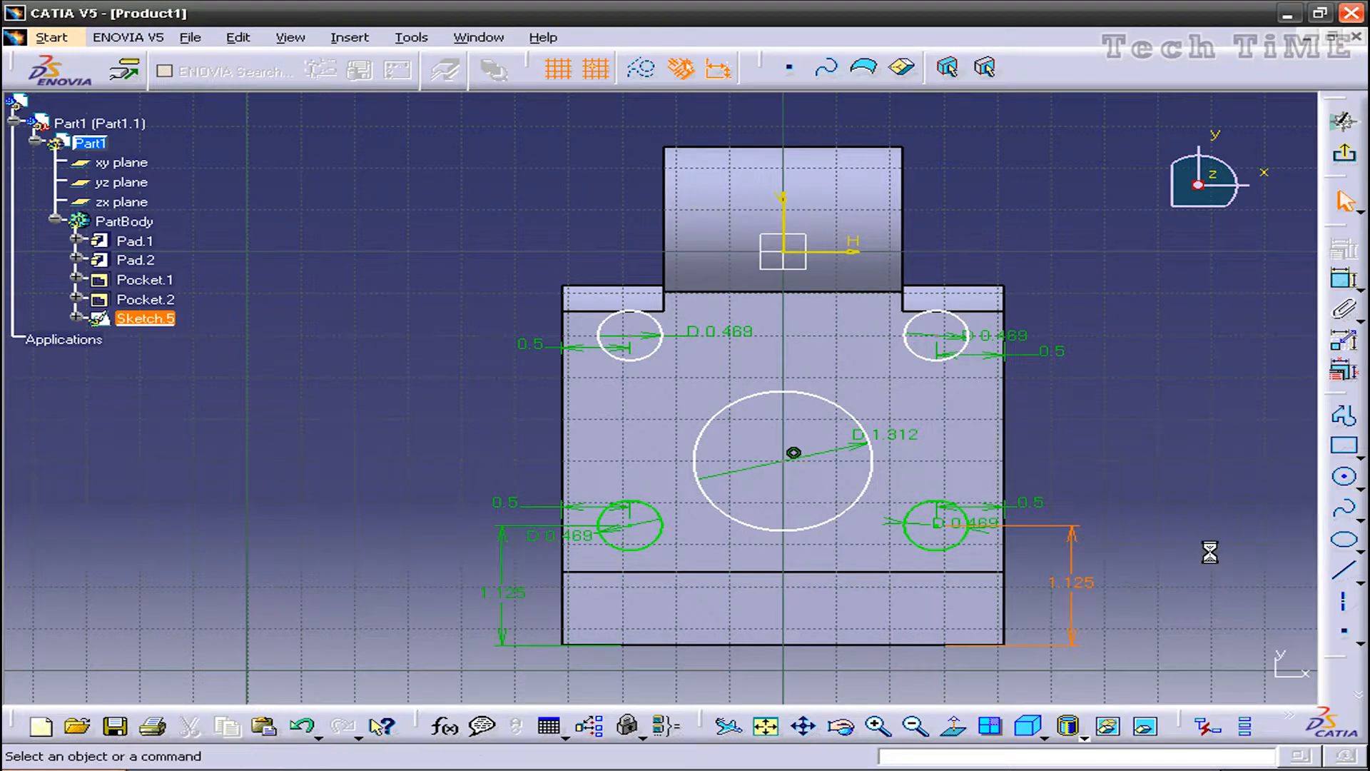
# - Dimension the vertical spacing between the two left circles' centers and set it to 1.5 in
pyautogui.click(1344, 279)
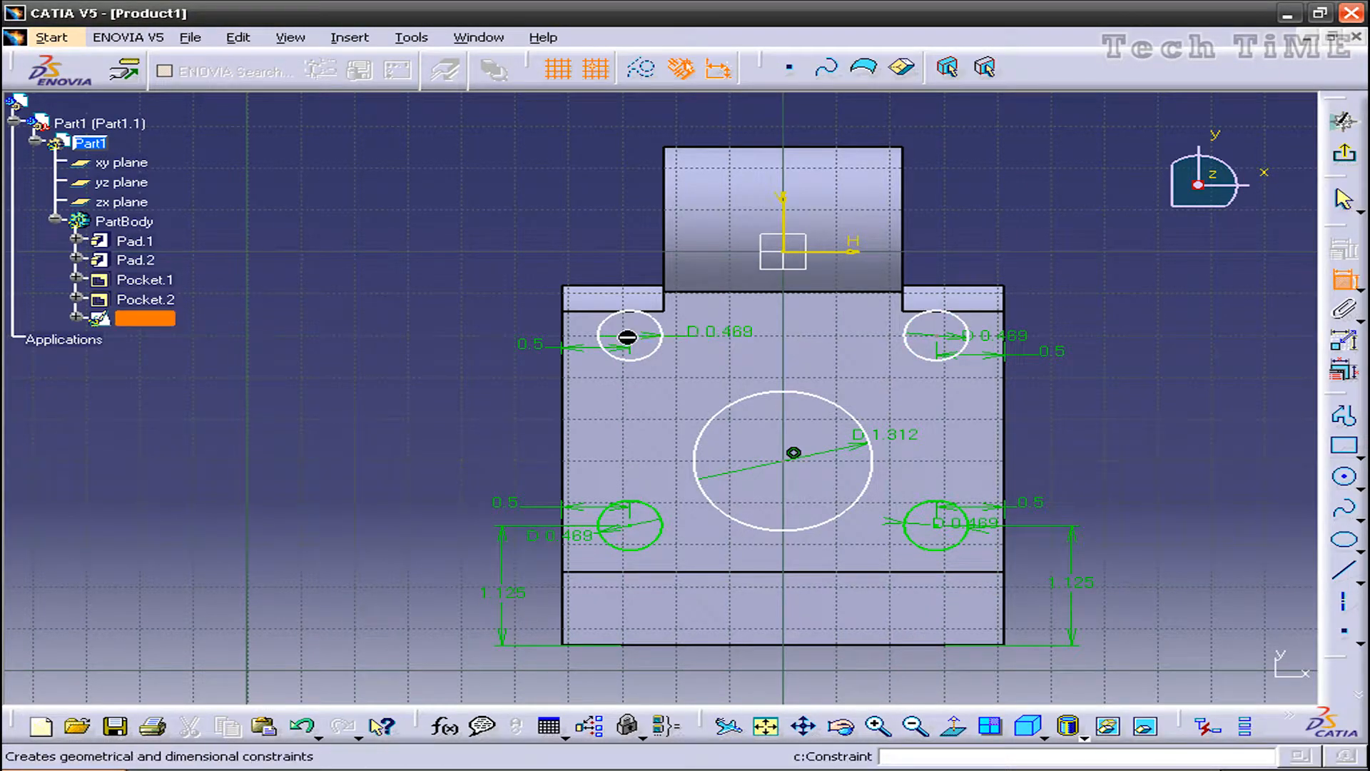
pyautogui.click(631, 337)
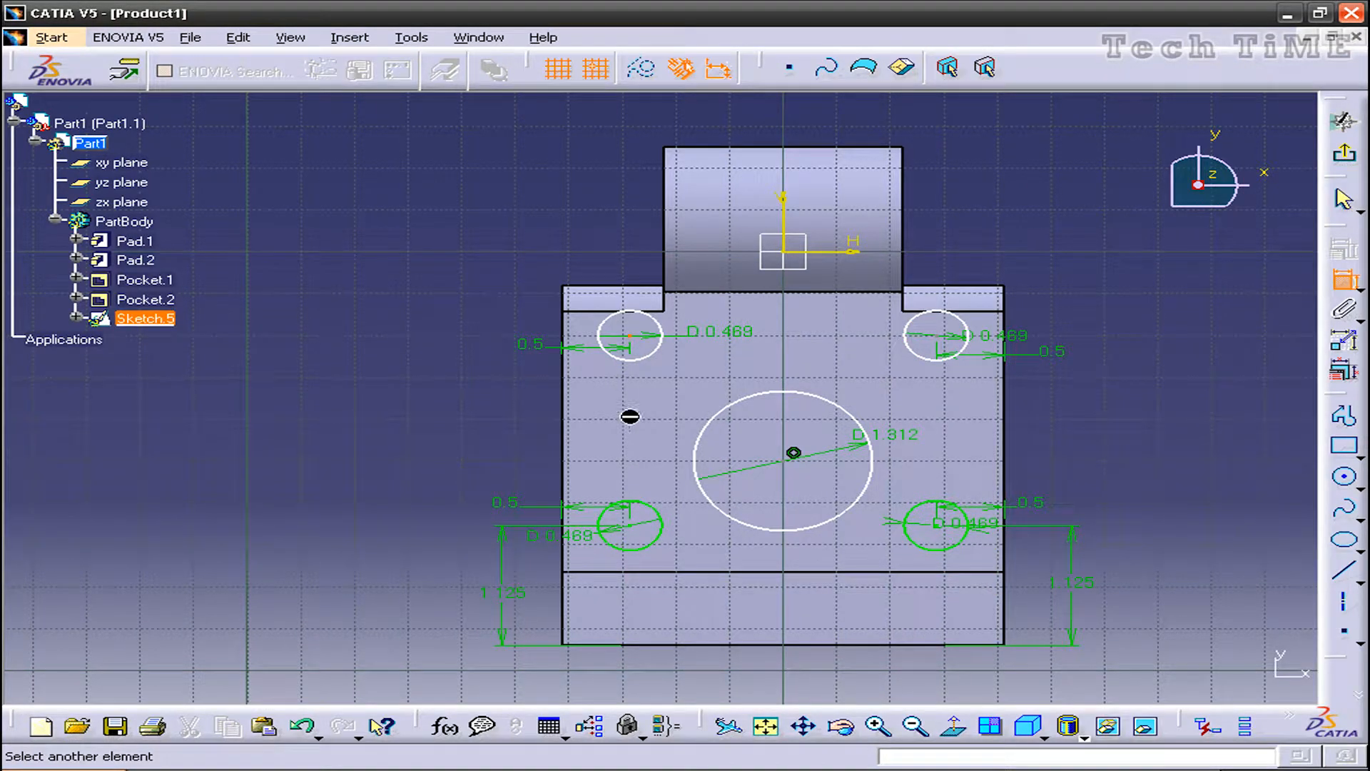
pyautogui.click(633, 526)
pyautogui.click(471, 443)
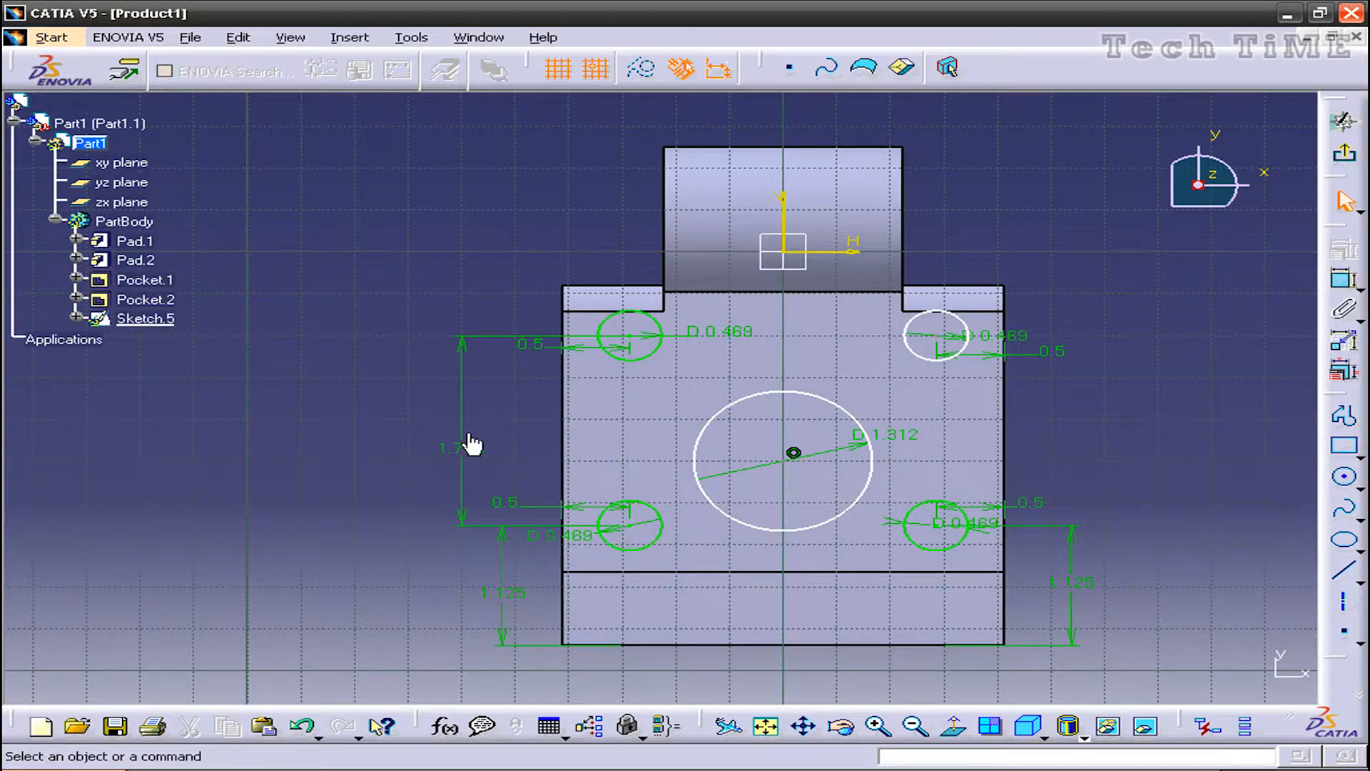
pyautogui.doubleClick(471, 436)
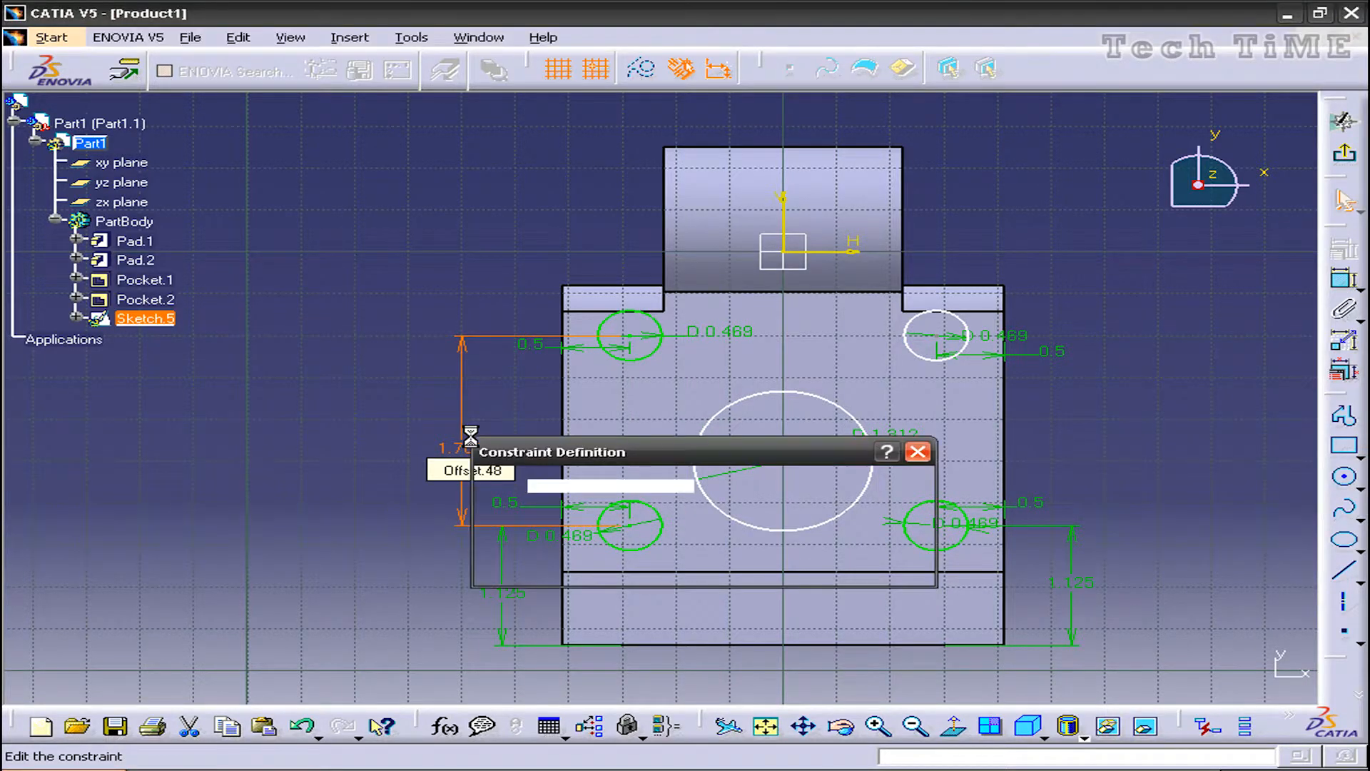
pyautogui.write('1.5in')
pyautogui.click(778, 574)
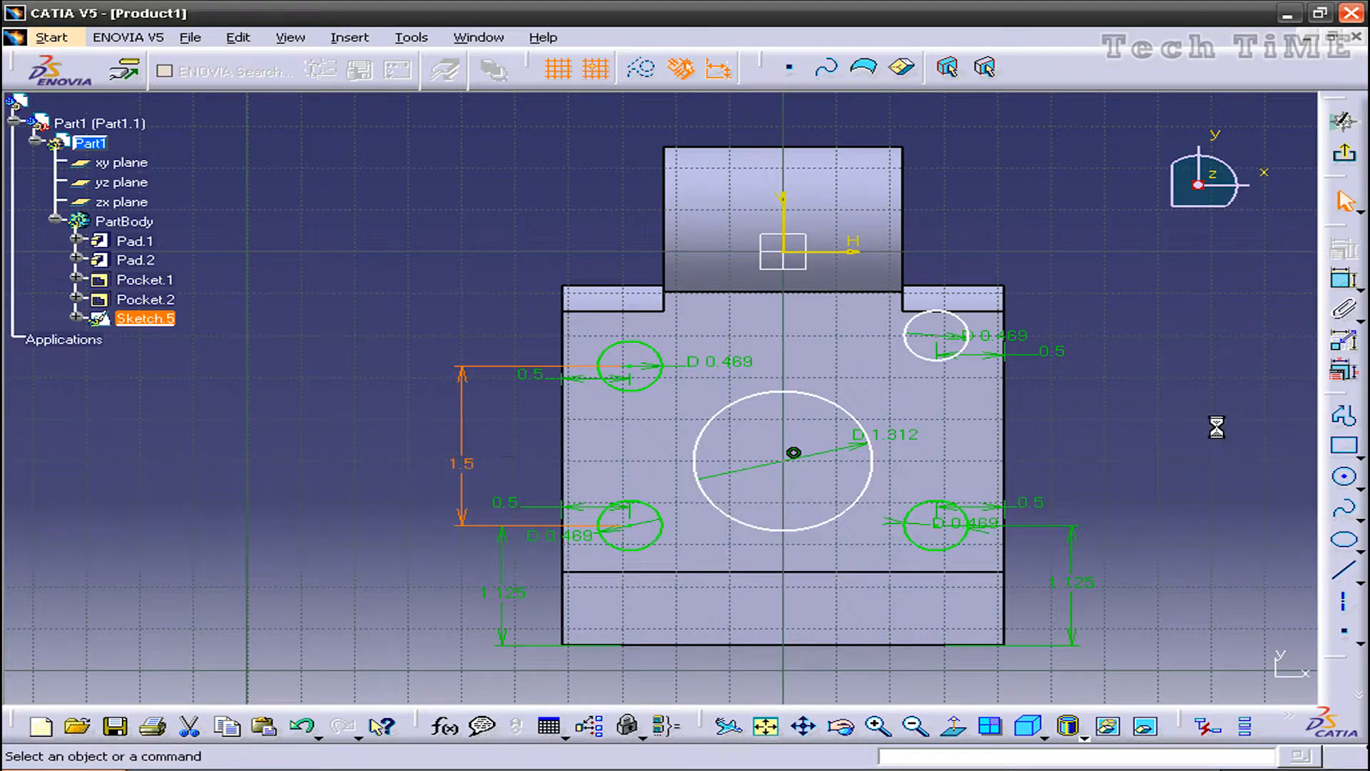
# - Dimension the vertical spacing between the two right circles' centers and set it to 1.5 in
pyautogui.click(938, 338)
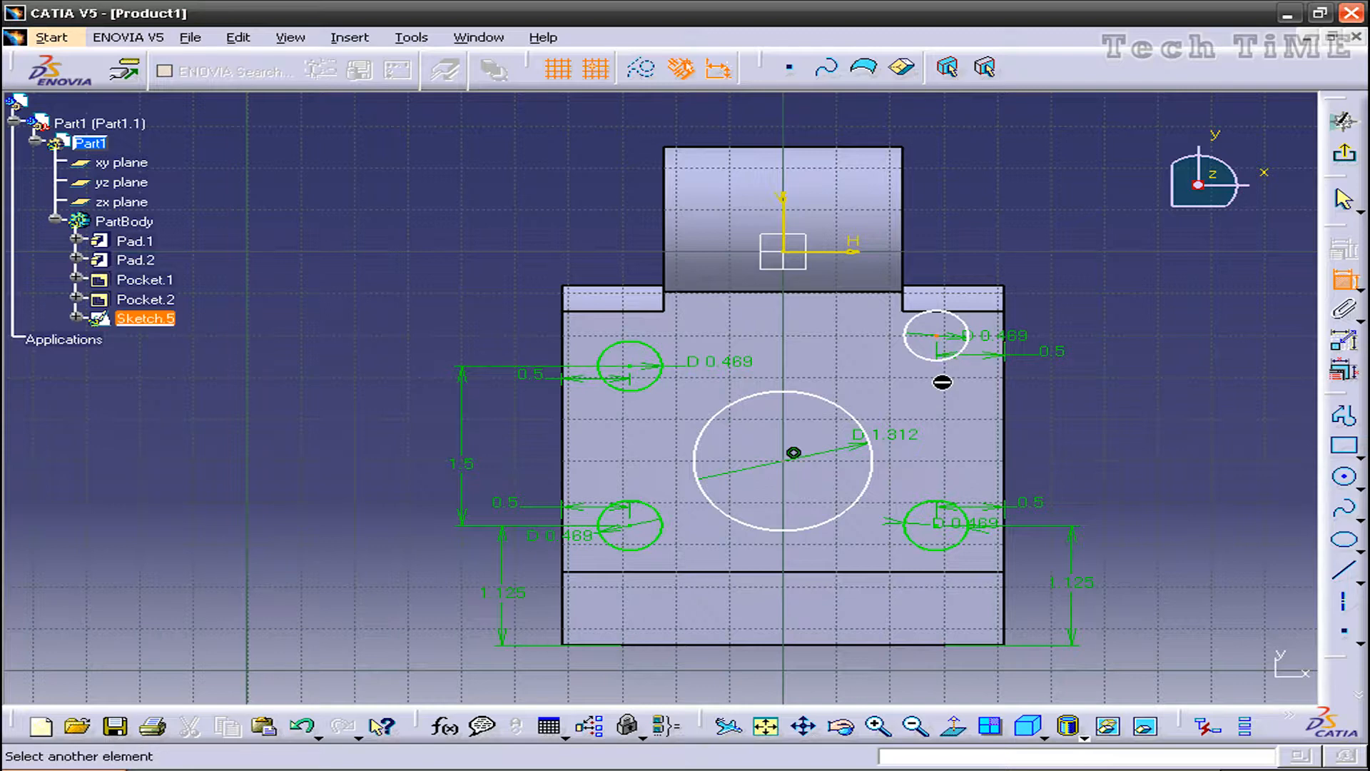
pyautogui.click(943, 527)
pyautogui.click(1127, 465)
pyautogui.doubleClick(1127, 466)
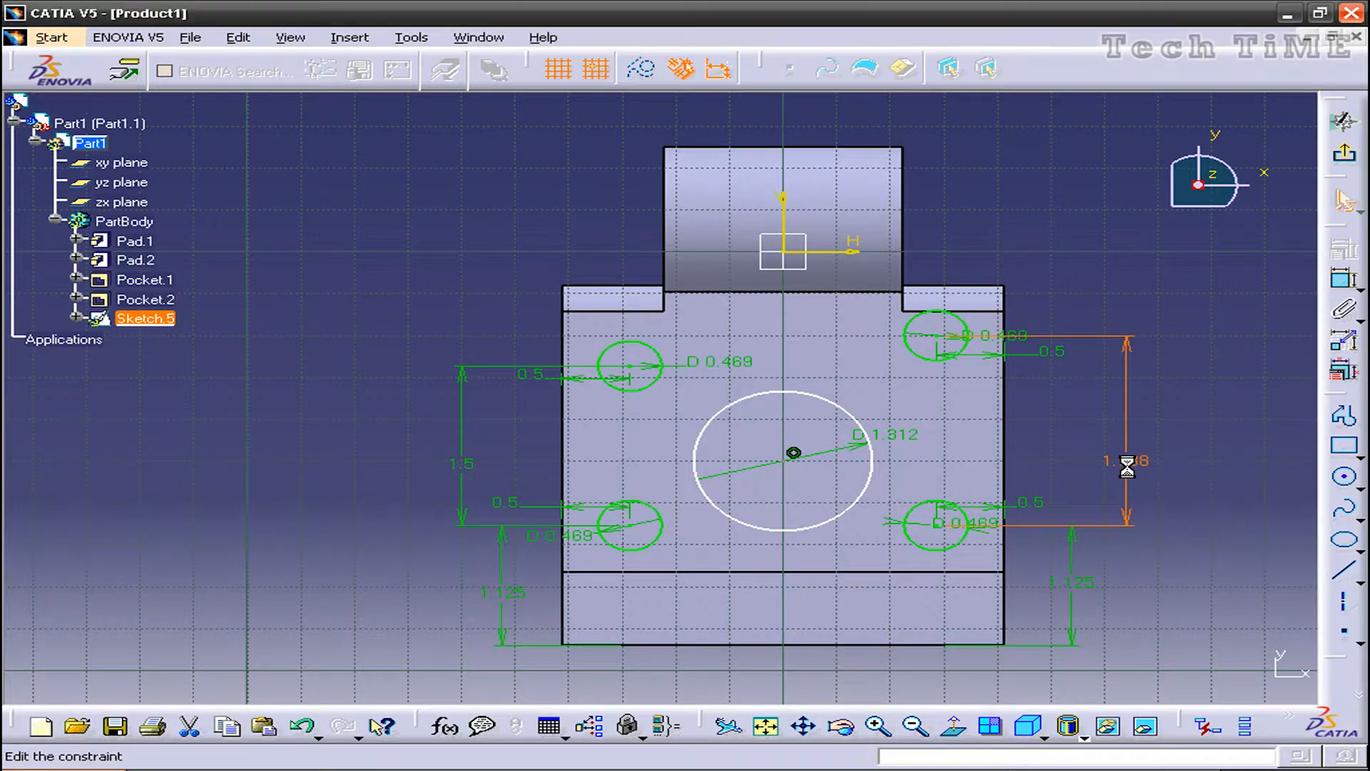
pyautogui.write('1.5in')
pyautogui.click(1213, 595)
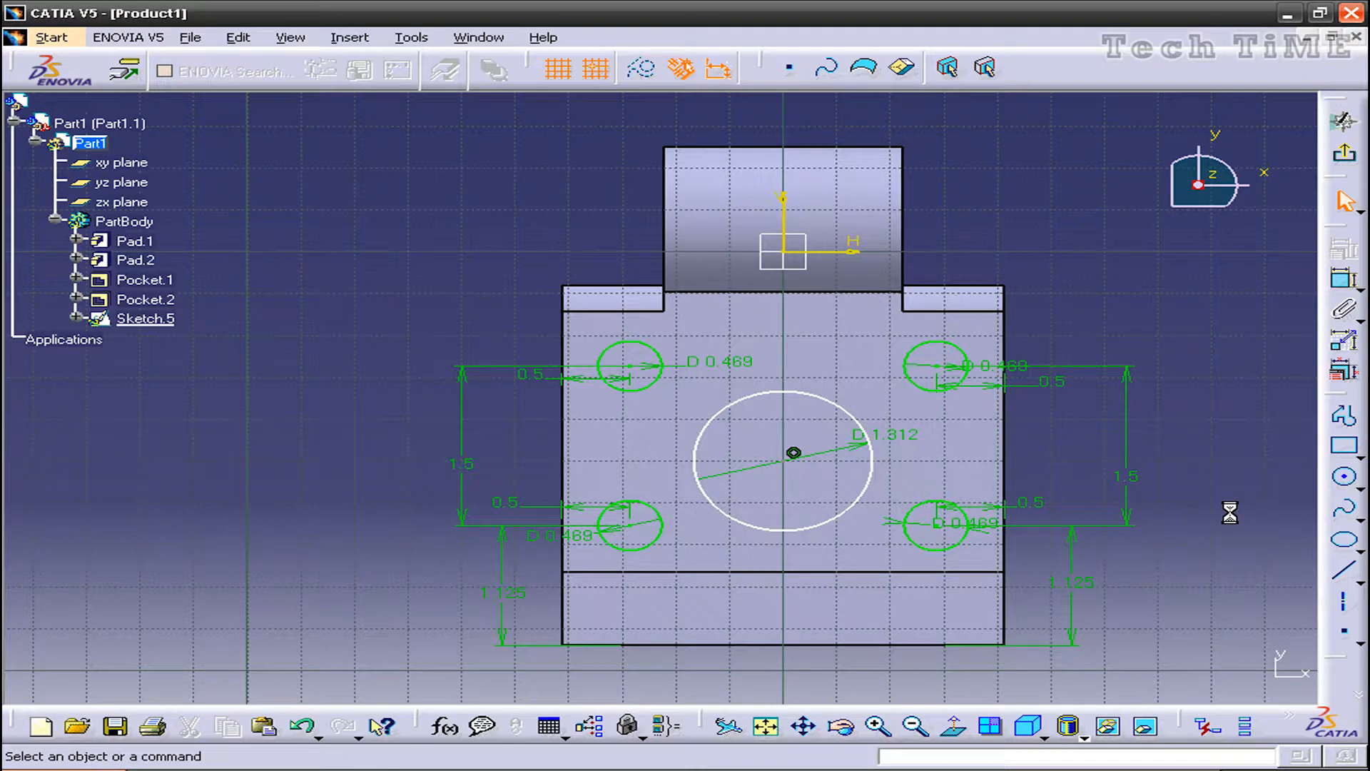
# - Dimension the central circle's center from the base's left edge
pyautogui.click(1345, 278)
pyautogui.click(784, 463)
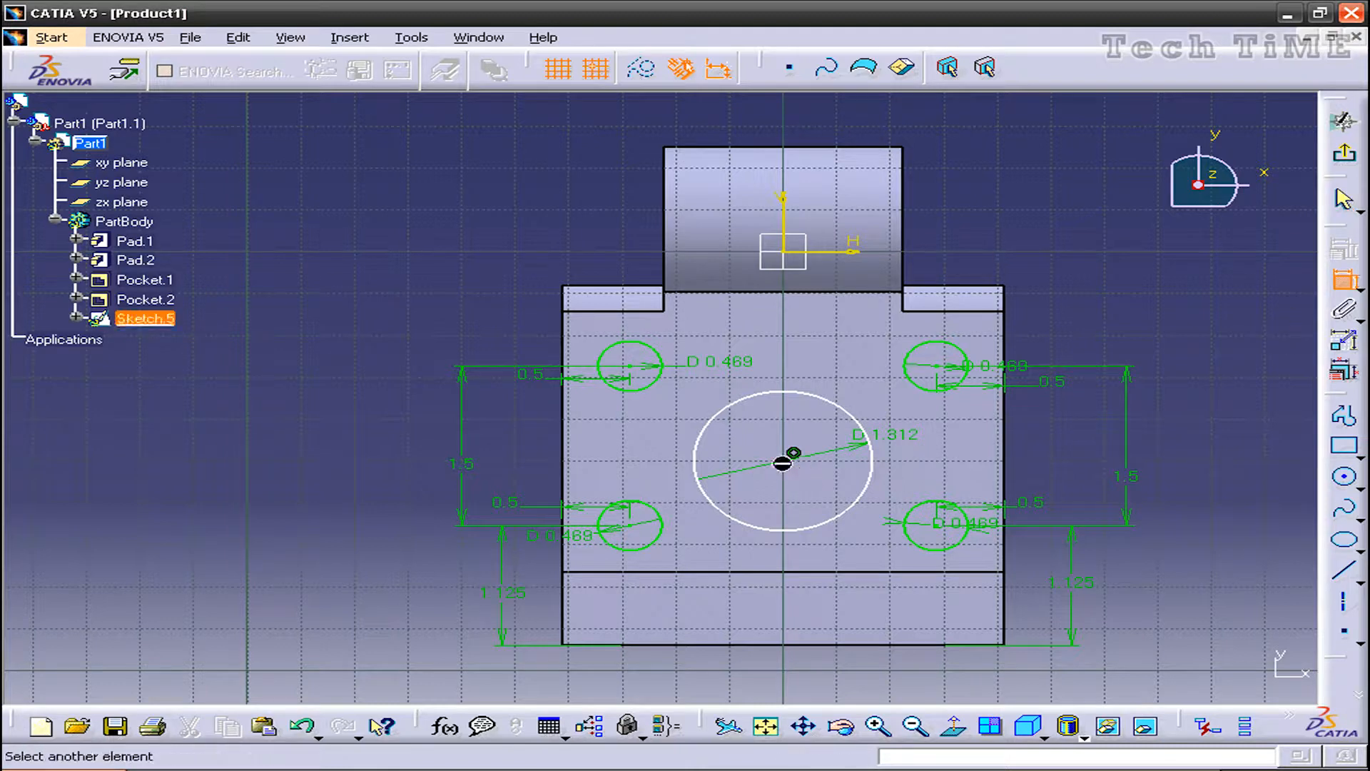
pyautogui.click(567, 473)
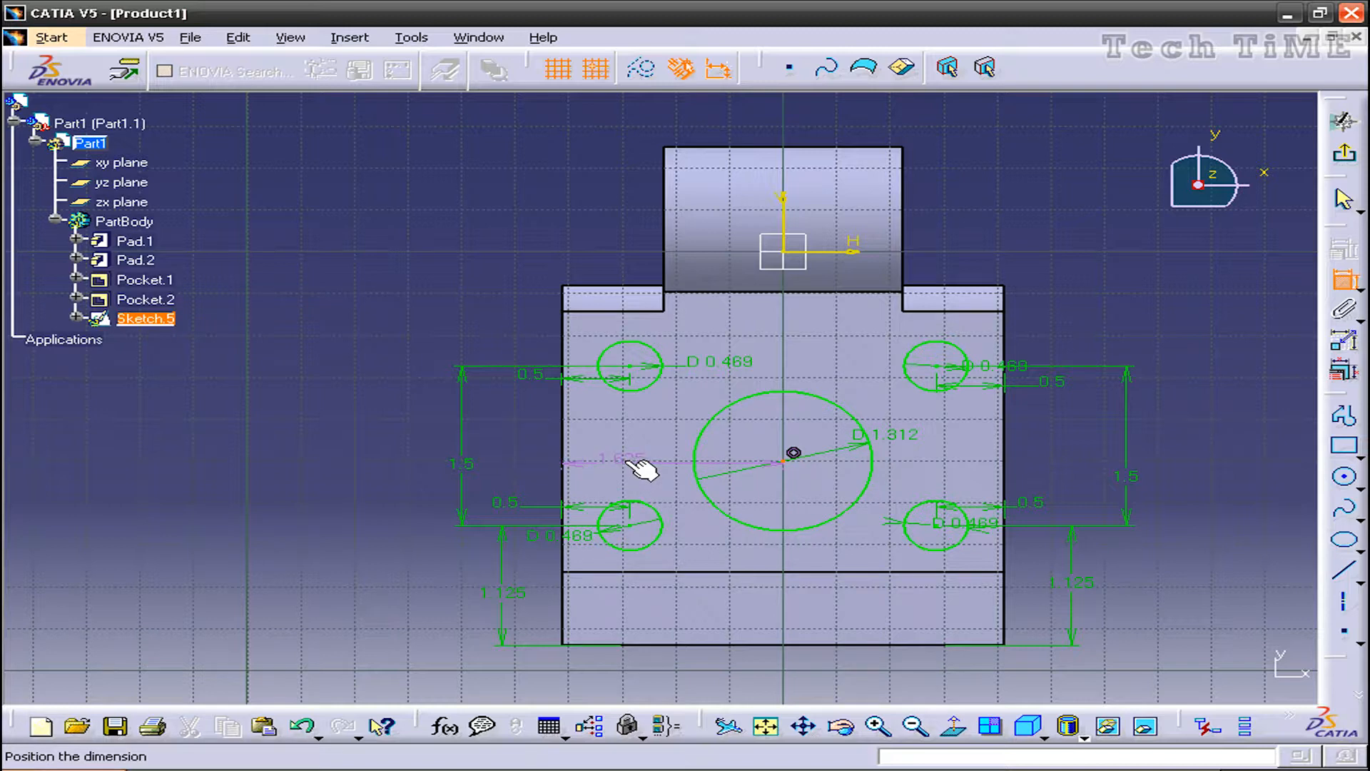
pyautogui.click(631, 462)
# - Delete the central circle's coincidence constraint and set its center's distance from the base's left edge to 1.75 in
pyautogui.click(794, 453)
pyautogui.press('Delete')
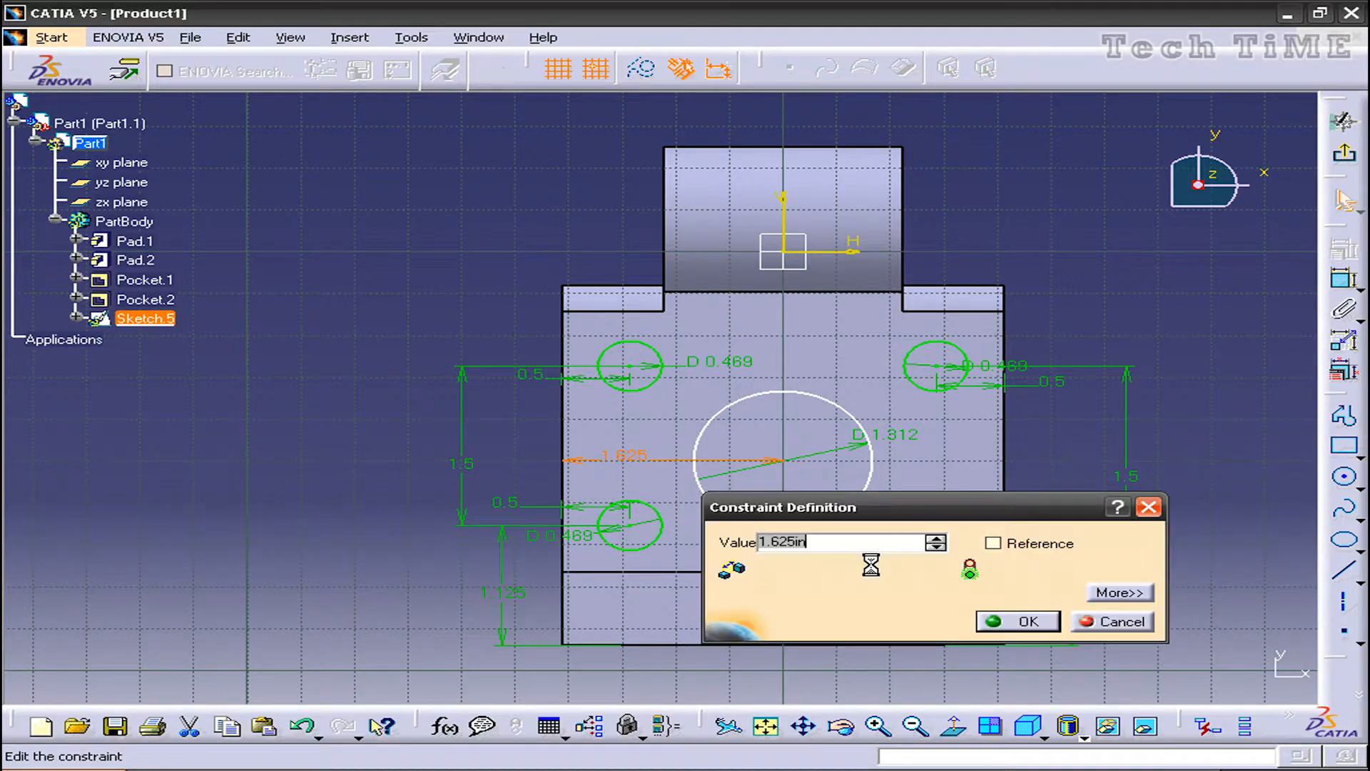
pyautogui.write('1.75')
pyautogui.click(1022, 621)
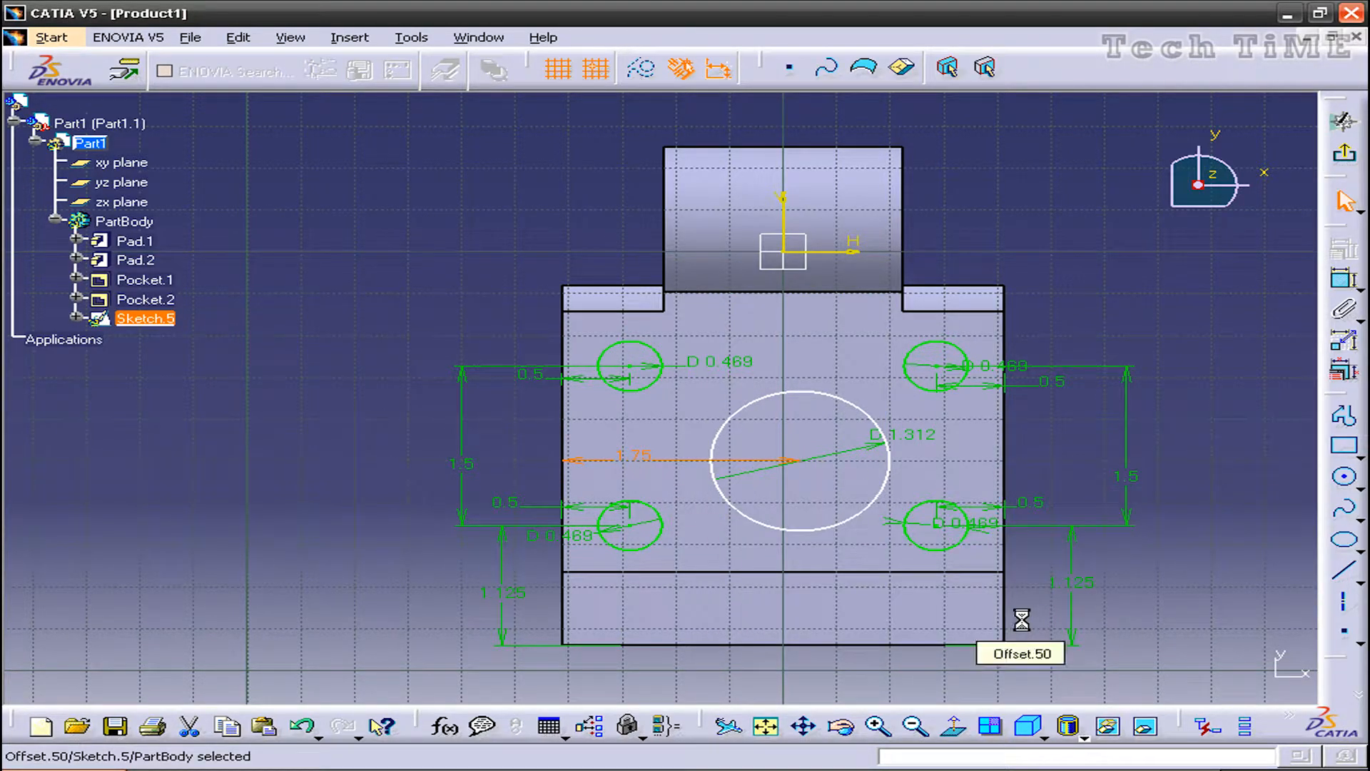
# - Dimension the central circle's center from the base's bottom edge and set the distance to 1.5 in
pyautogui.click(1345, 278)
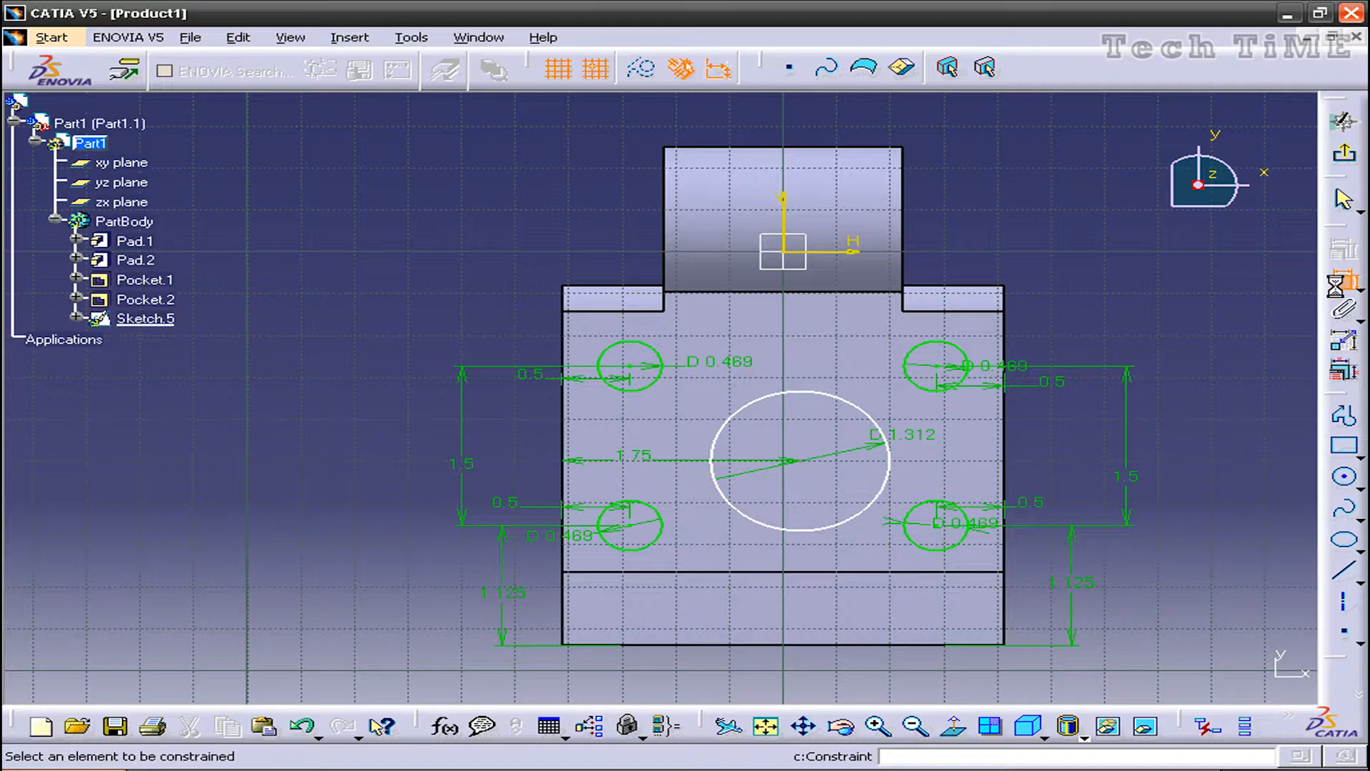
pyautogui.click(799, 462)
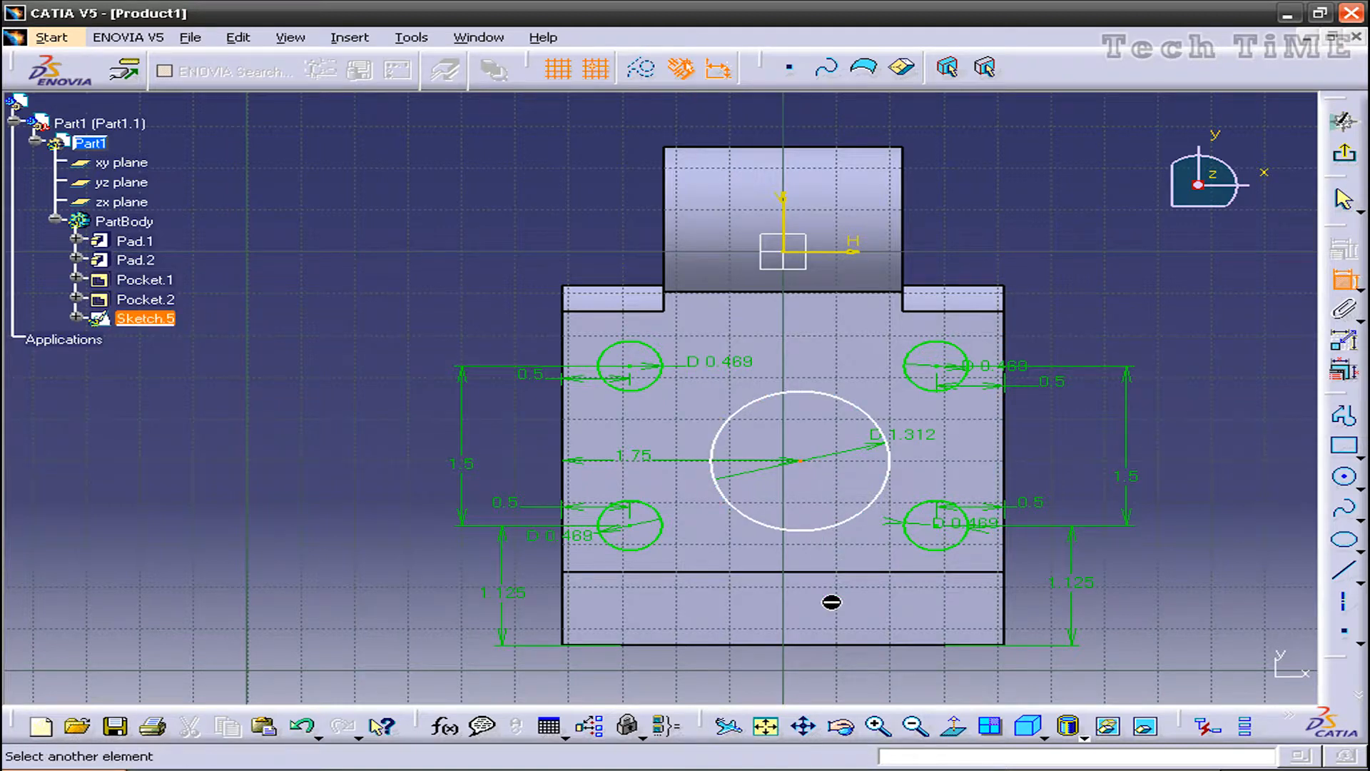
pyautogui.click(854, 644)
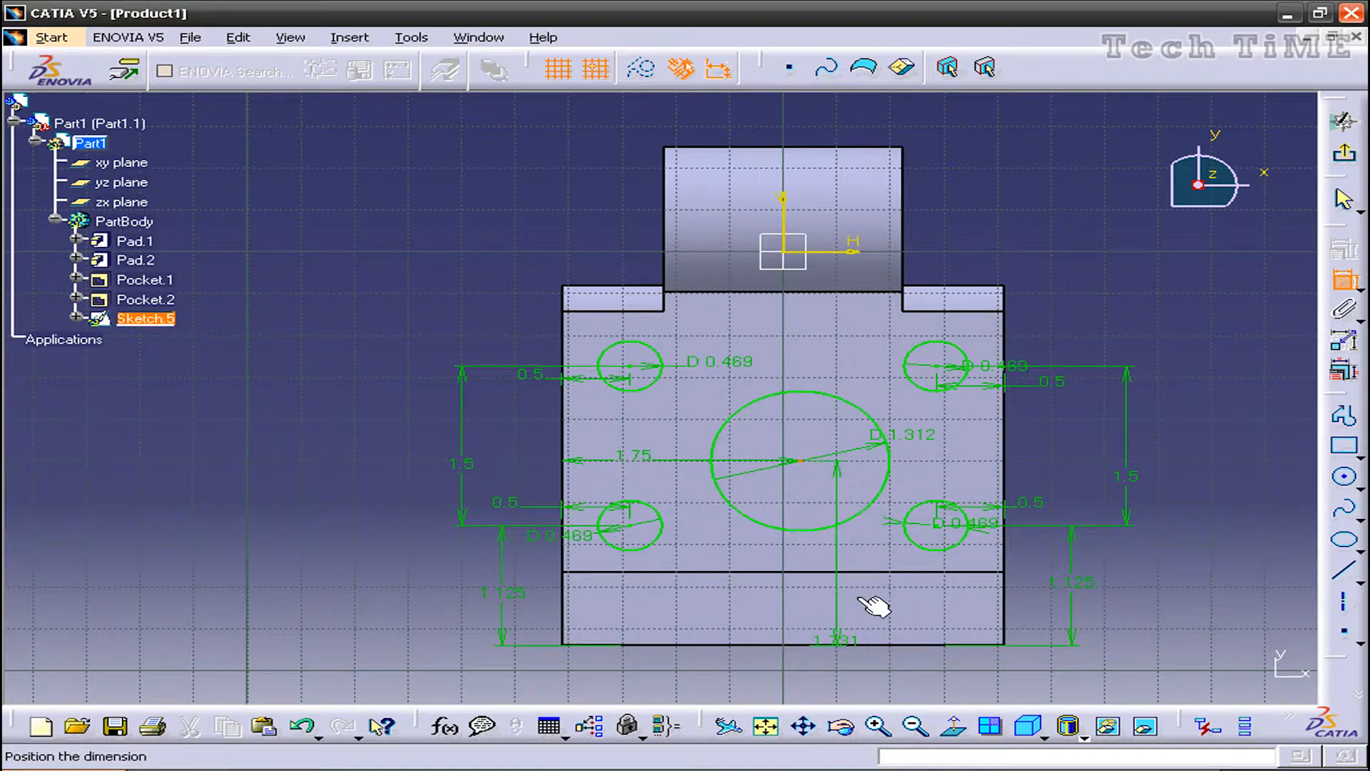
pyautogui.click(870, 601)
pyautogui.doubleClick(864, 601)
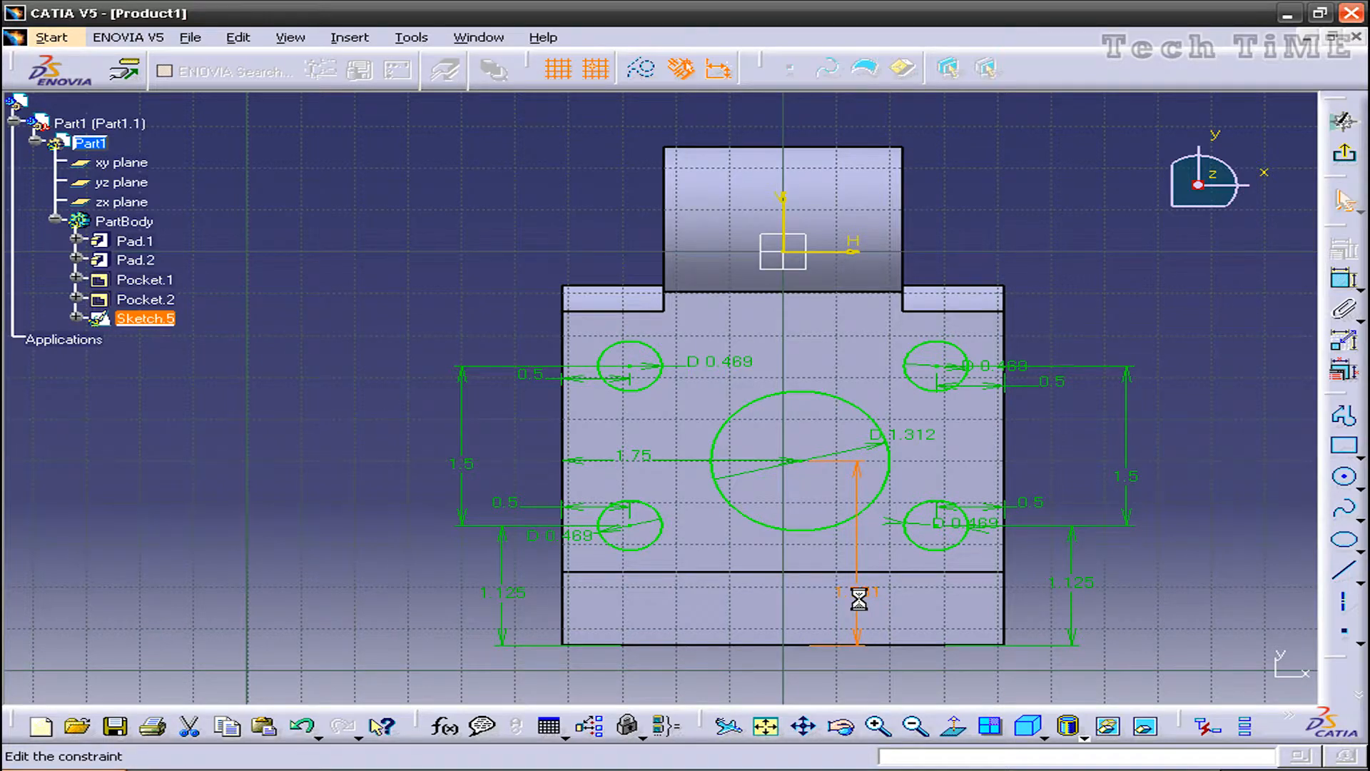
pyautogui.write('1.5in')
pyautogui.click(1176, 729)
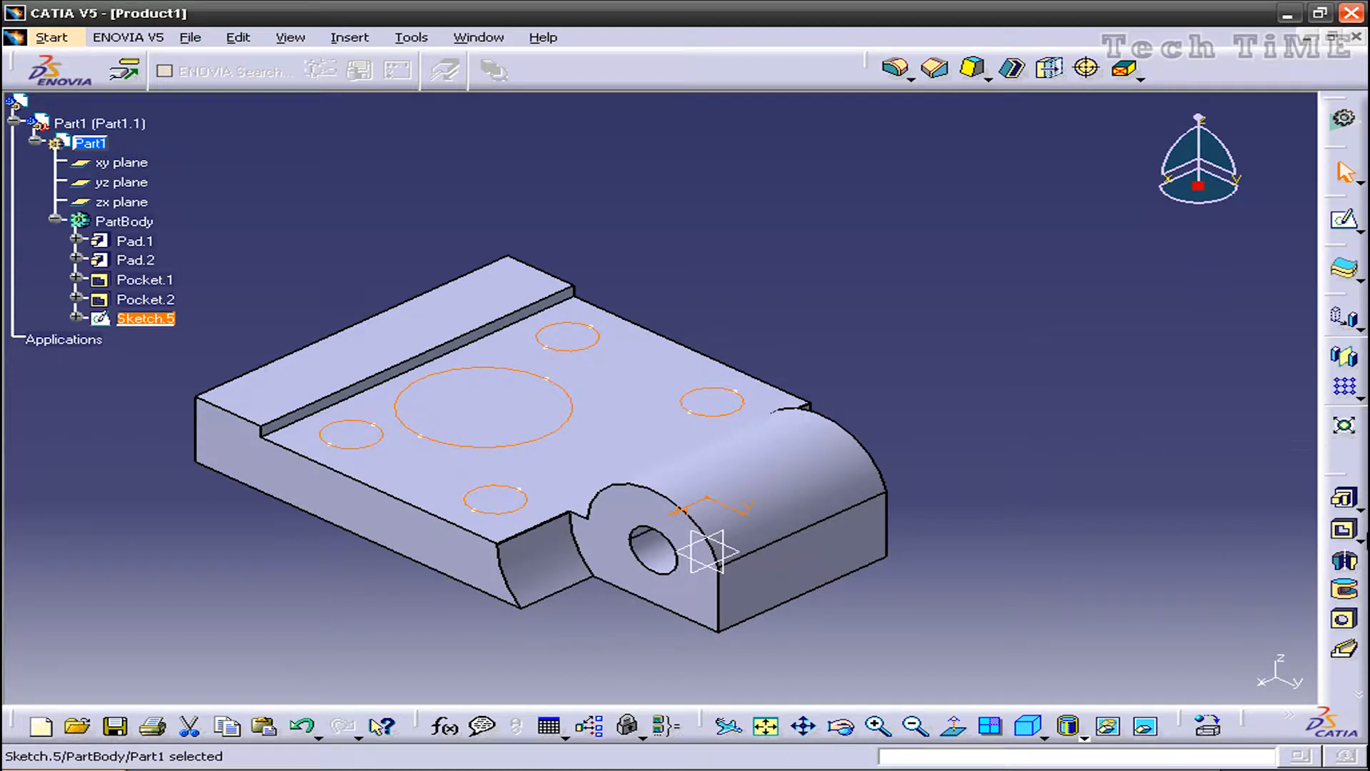
# - Cut the five circles as a multi-pocket, with the large central circle 0.75 in deep and the four small ones 0.25 in deep
pyautogui.click(1359, 541)
pyautogui.click(1344, 555)
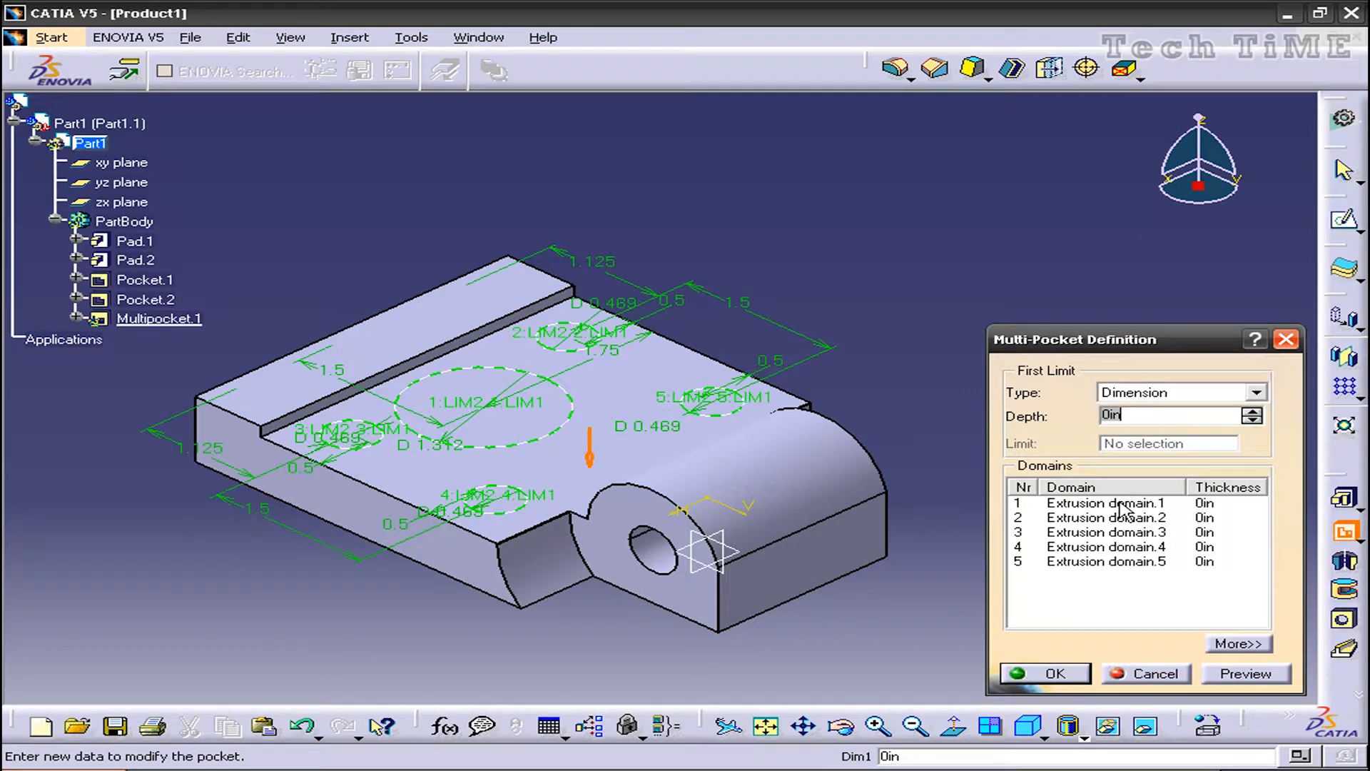
pyautogui.click(1111, 504)
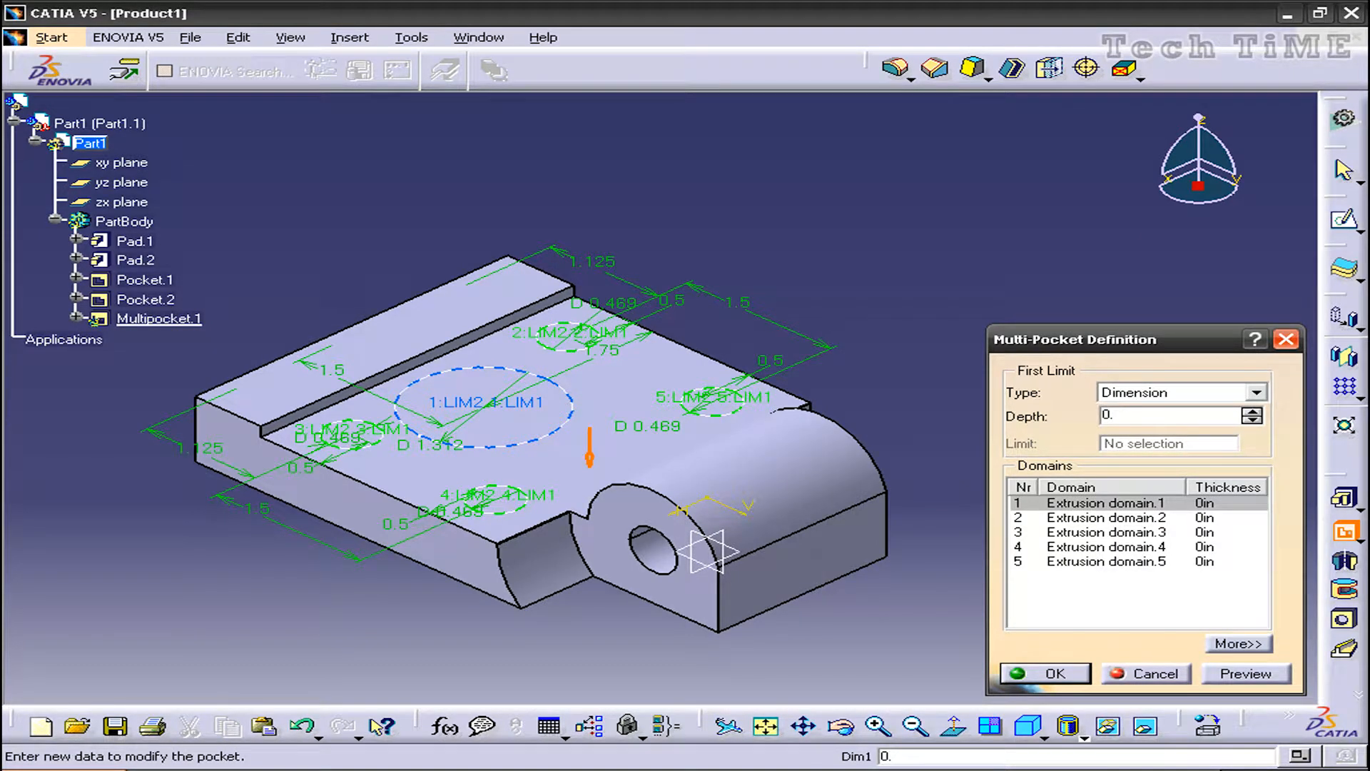
pyautogui.click(1112, 519)
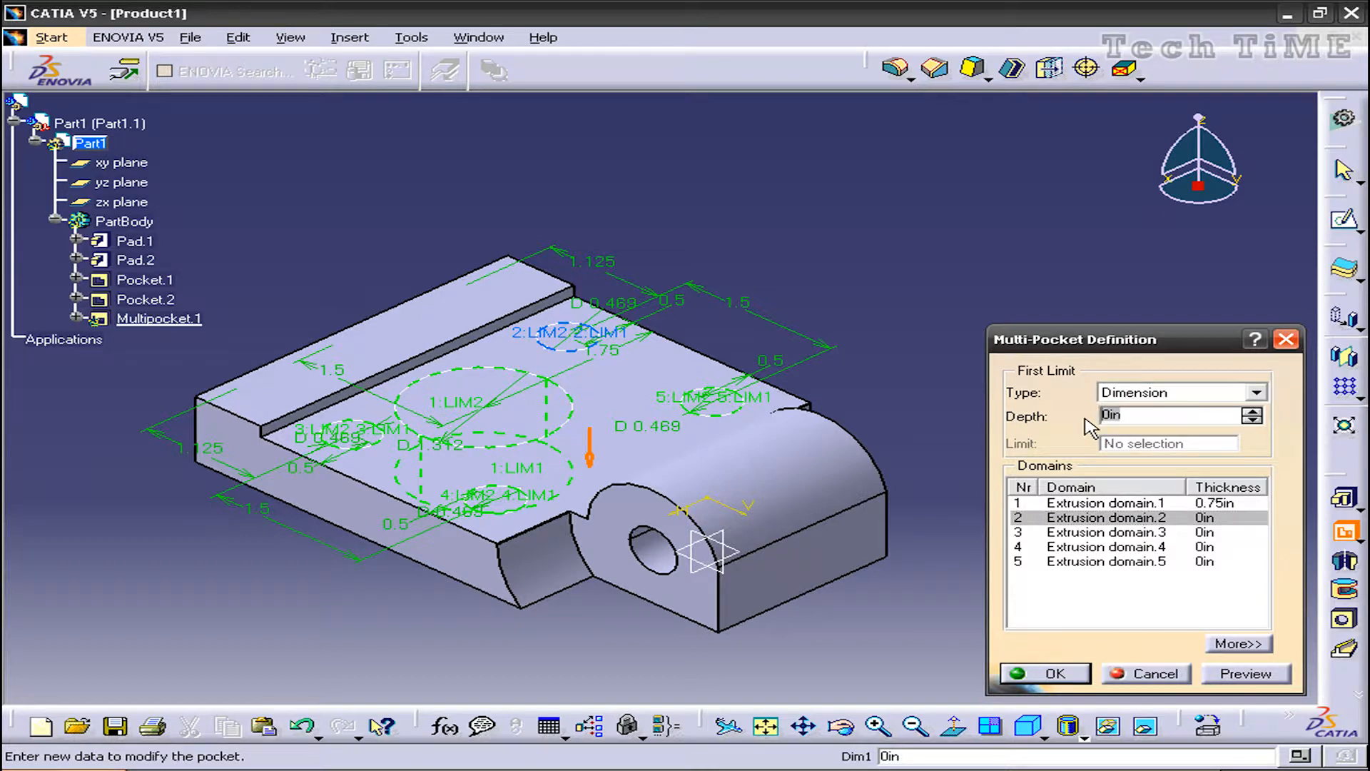
pyautogui.click(1130, 532)
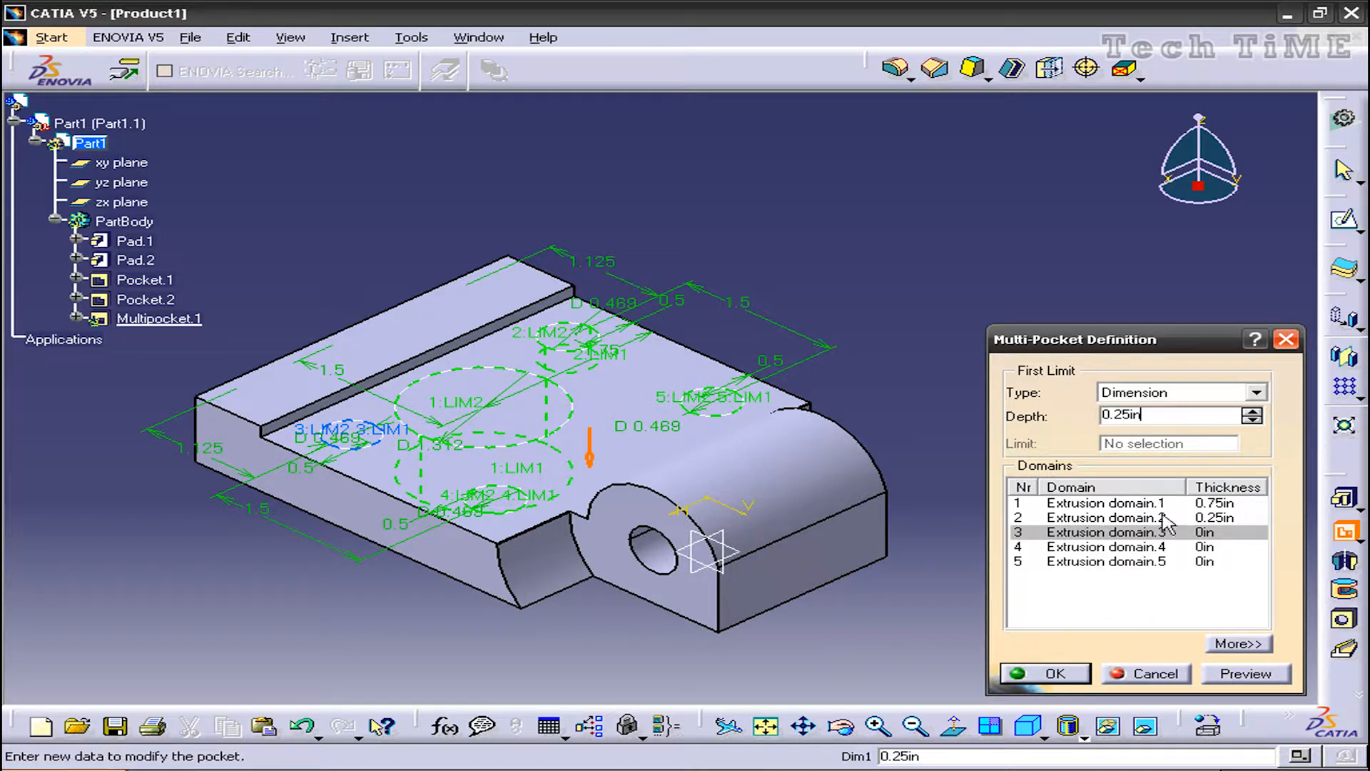
pyautogui.click(1133, 546)
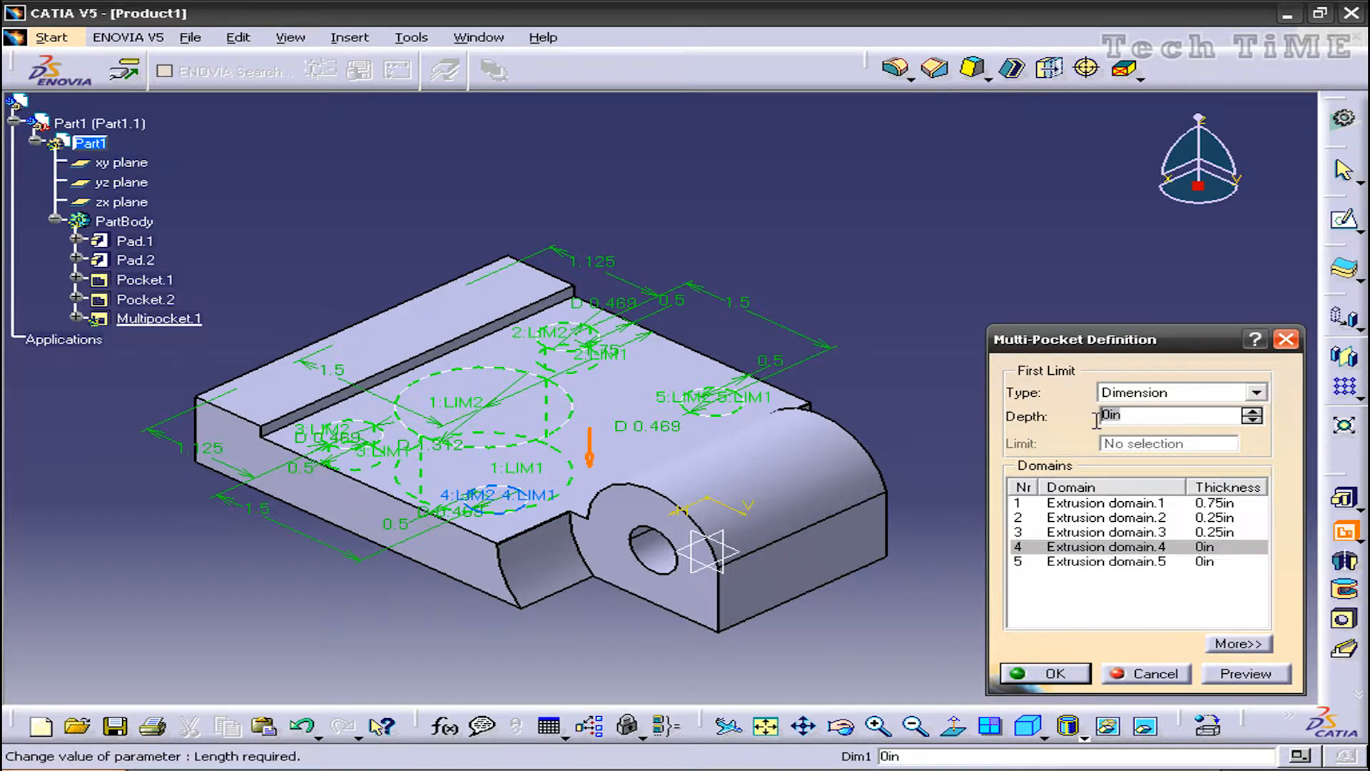
pyautogui.write('0.25in')
pyautogui.click(1108, 563)
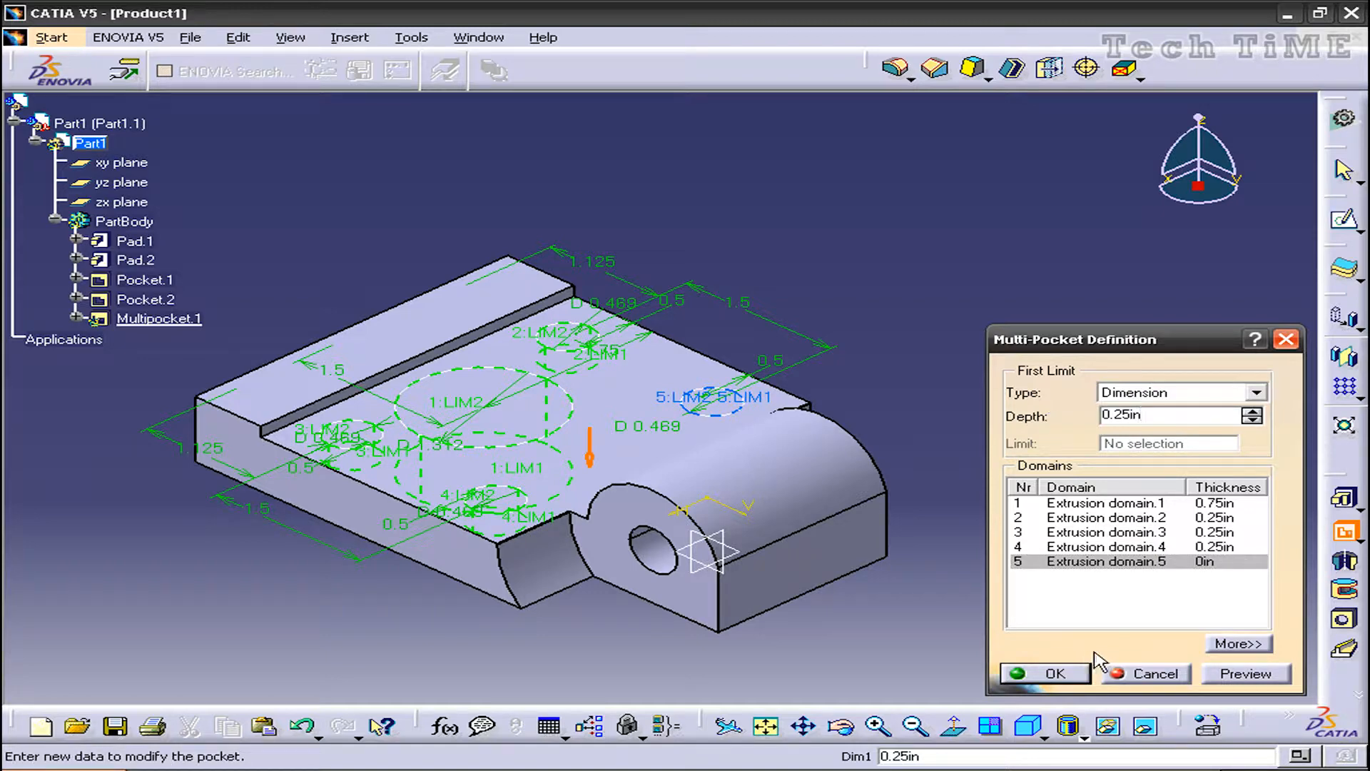
pyautogui.click(1055, 674)
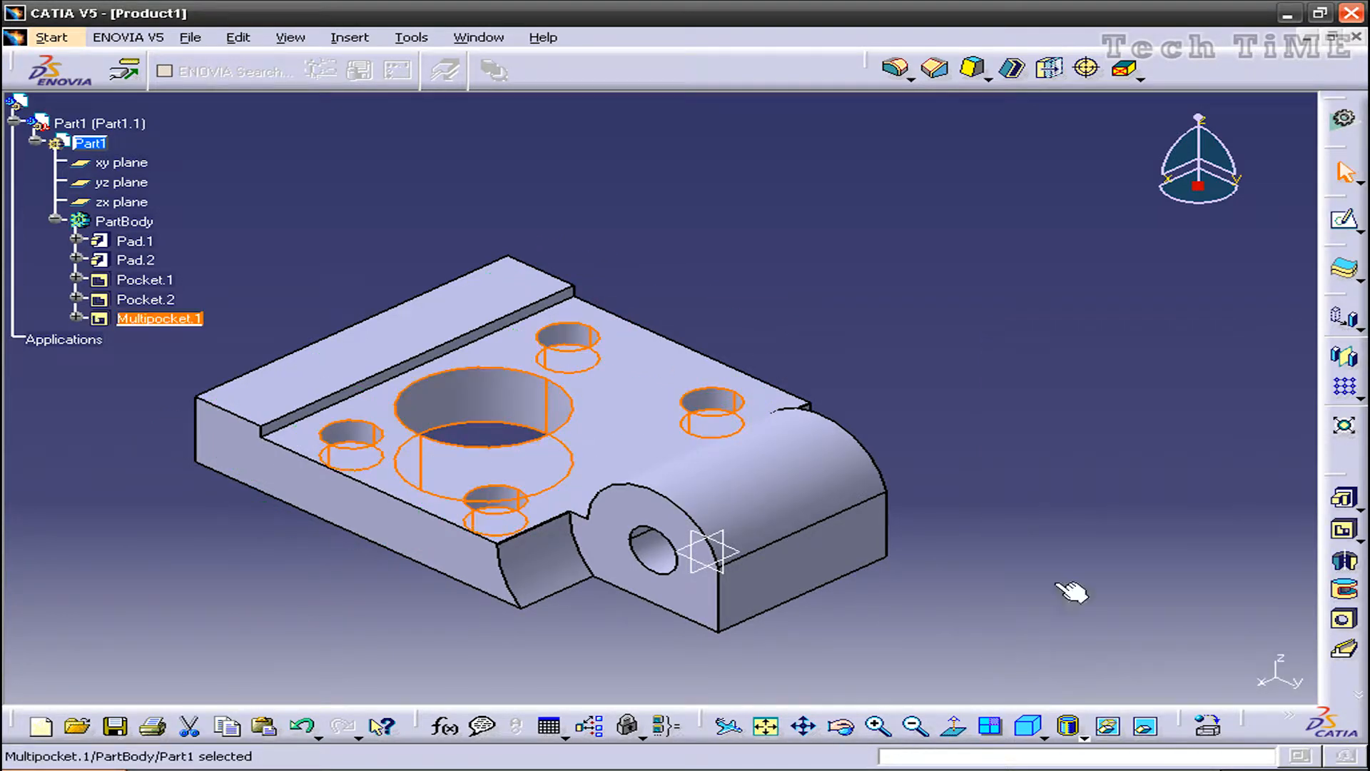
# - Start a sketch on the base's recessed top face and draw circles about 0.79 in in diameter over the two holes nearest the lug
pyautogui.click(632, 441)
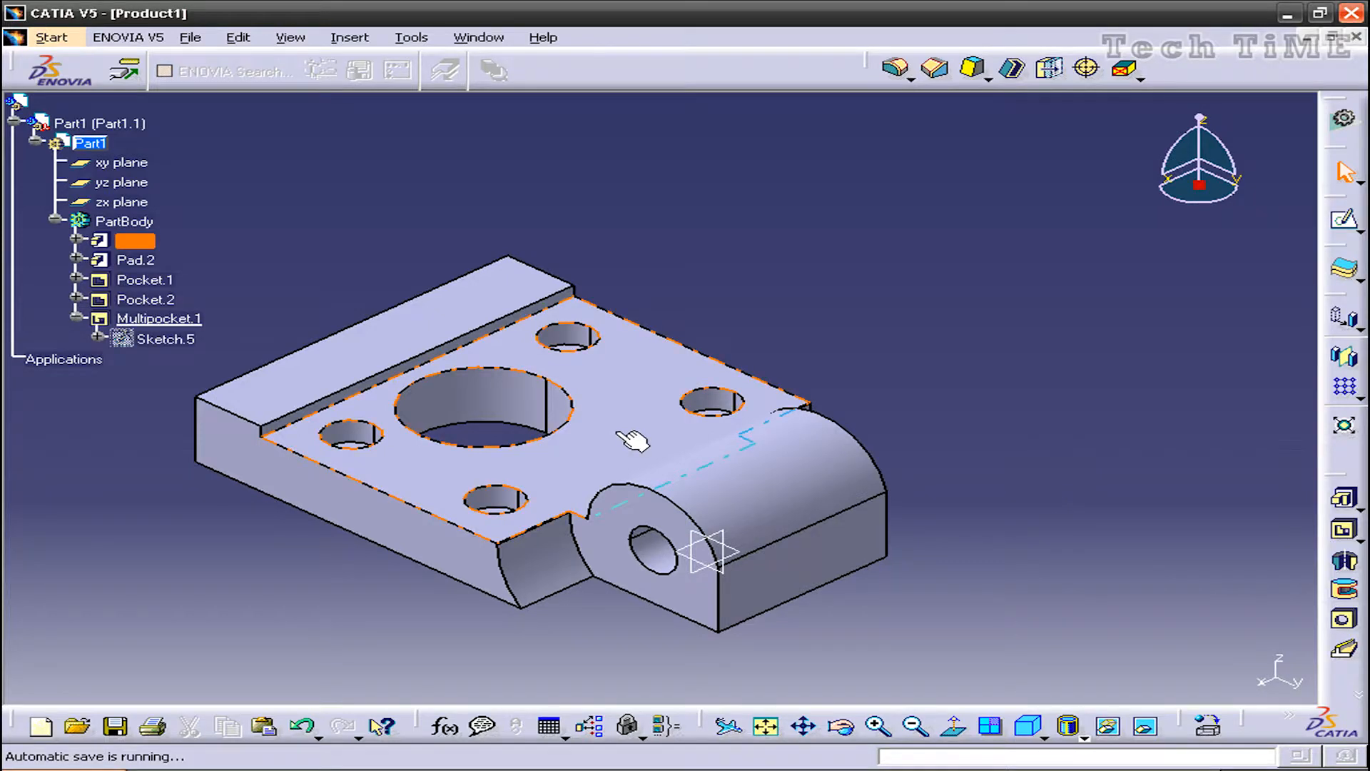
pyautogui.click(1346, 227)
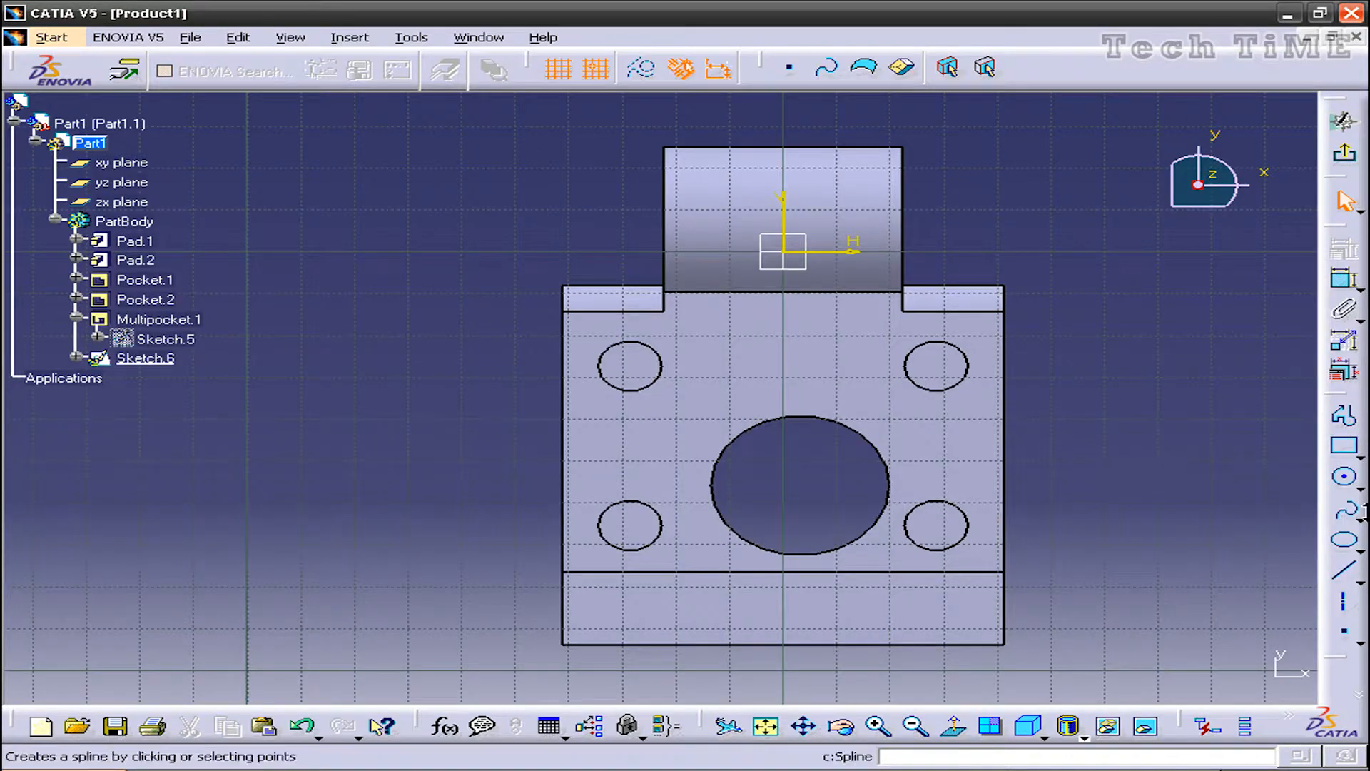
pyautogui.click(1344, 476)
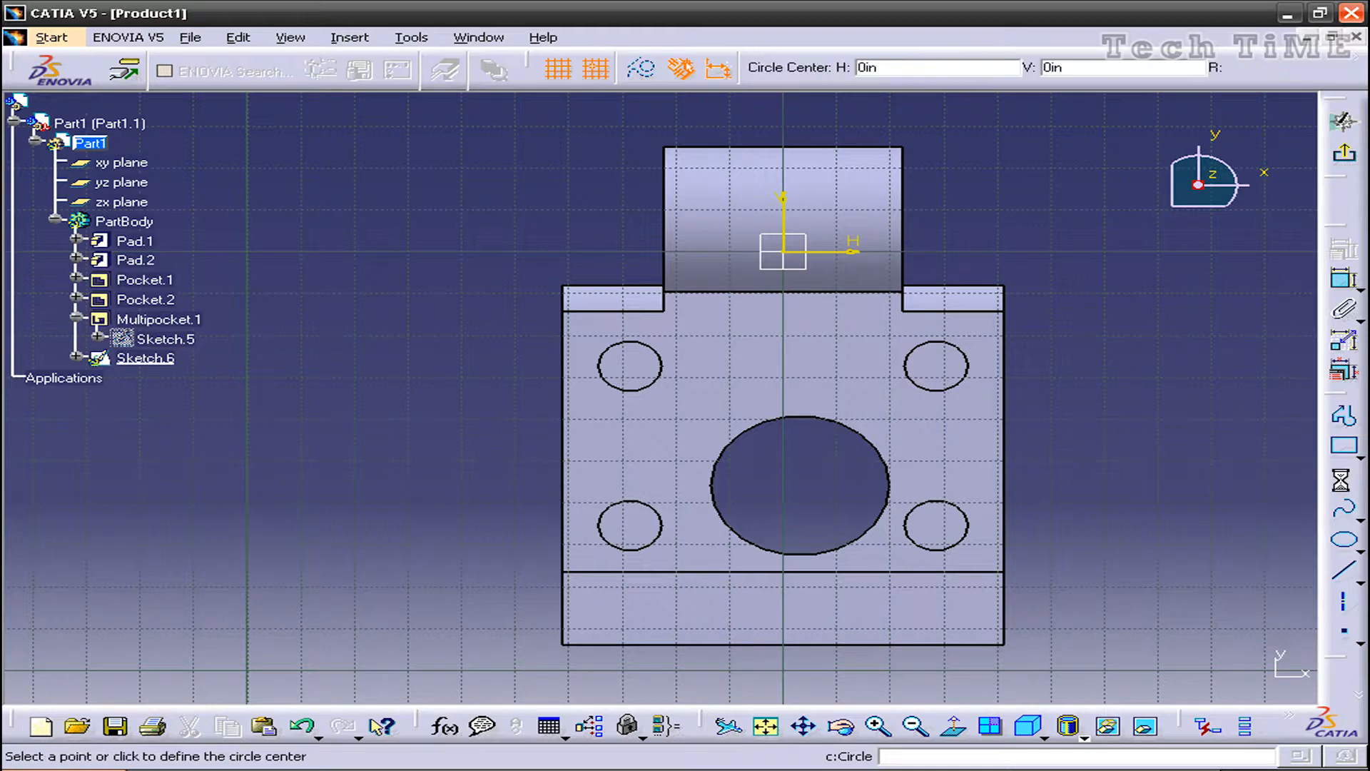
pyautogui.click(623, 376)
pyautogui.click(623, 417)
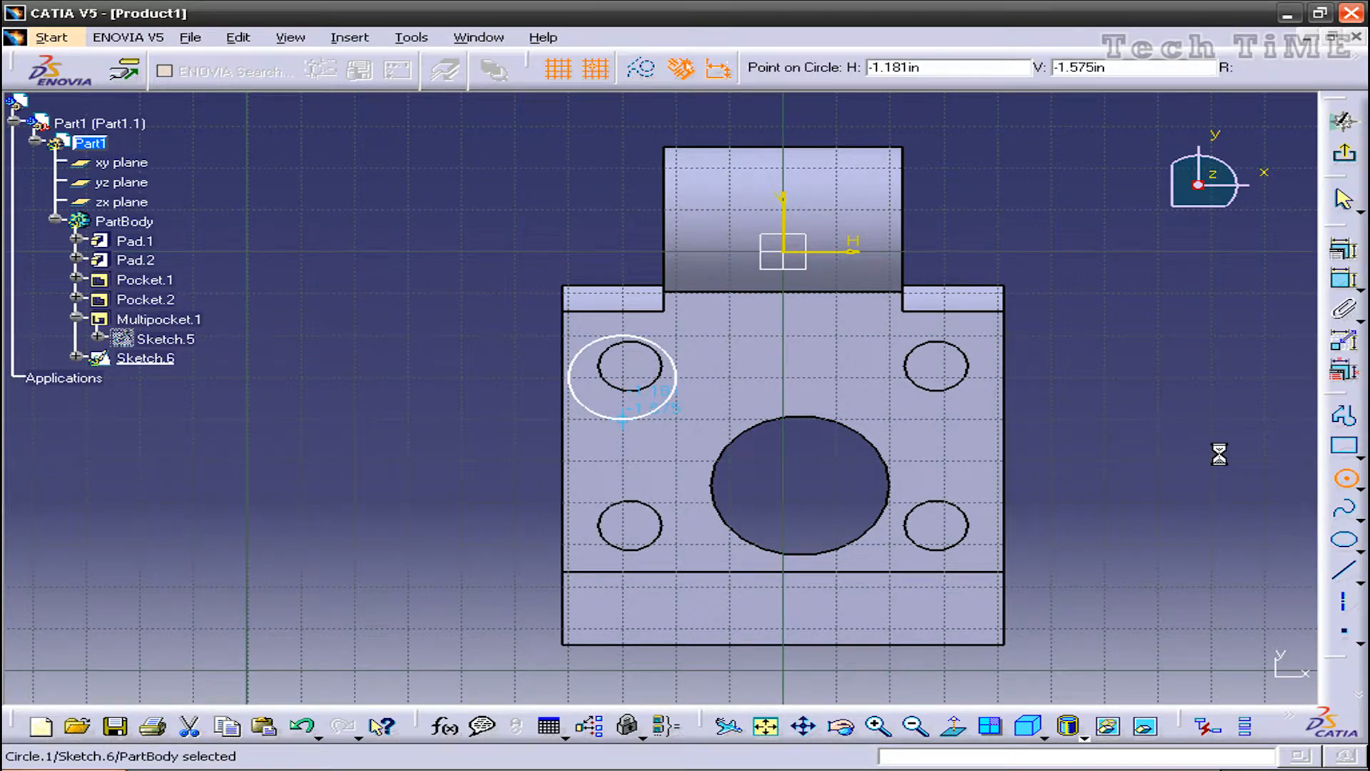
pyautogui.click(1346, 478)
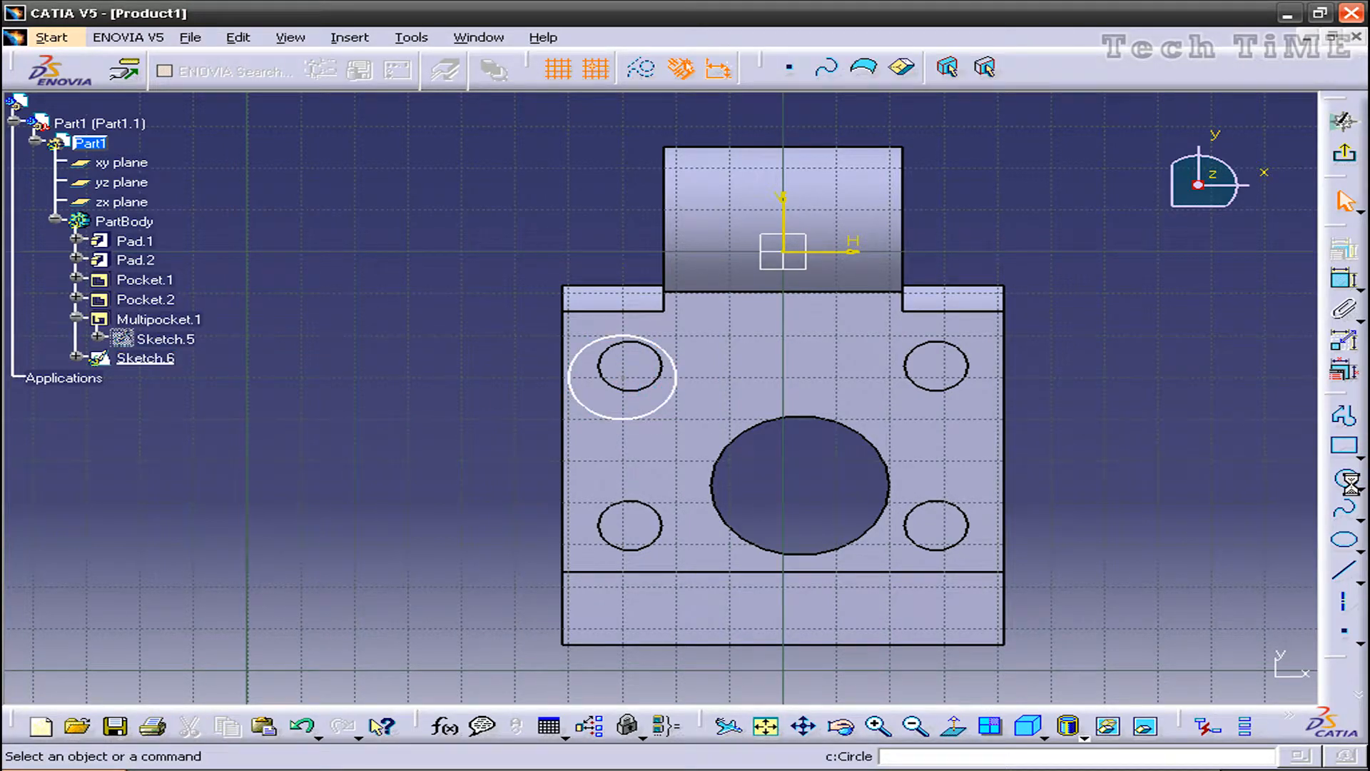
pyautogui.click(943, 376)
pyautogui.click(944, 418)
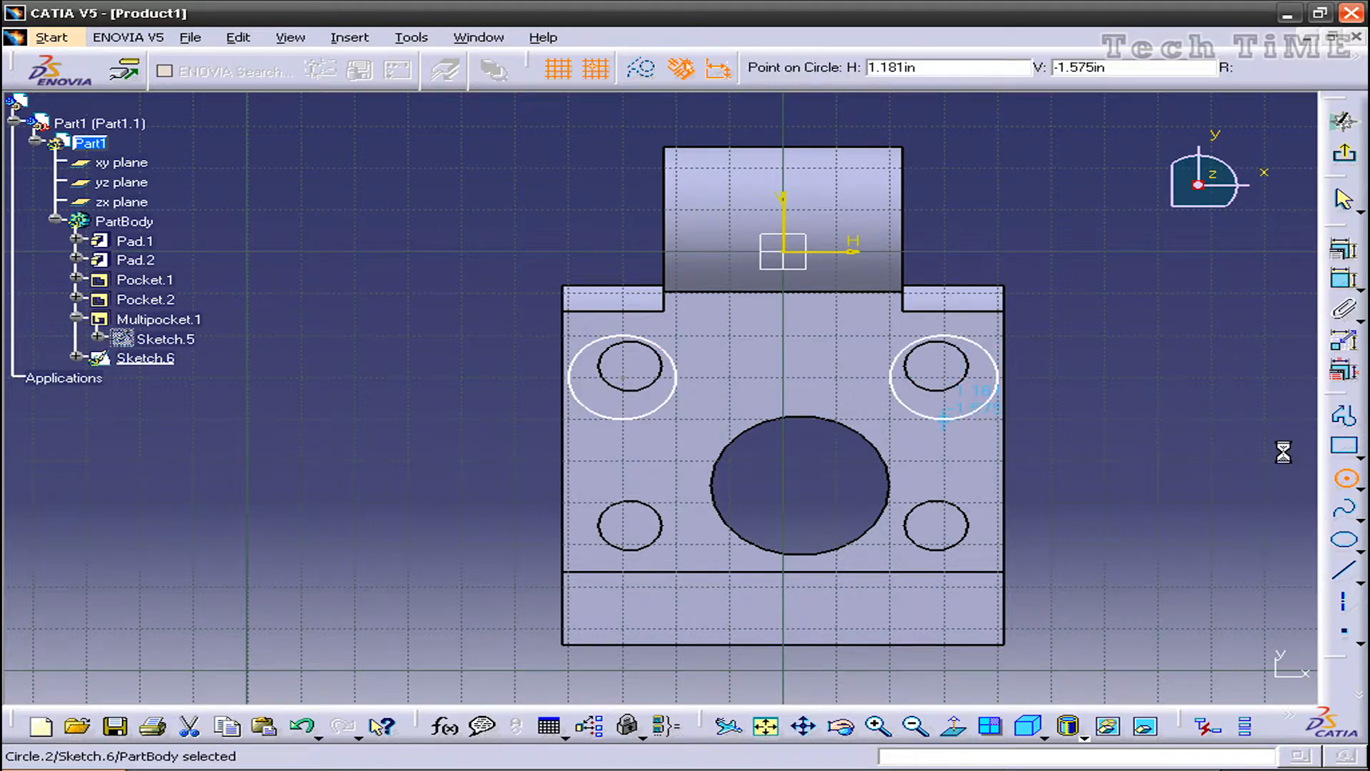
# - Draw circles about 1.11 in in diameter over the two small holes nearest the raised step
pyautogui.click(1346, 478)
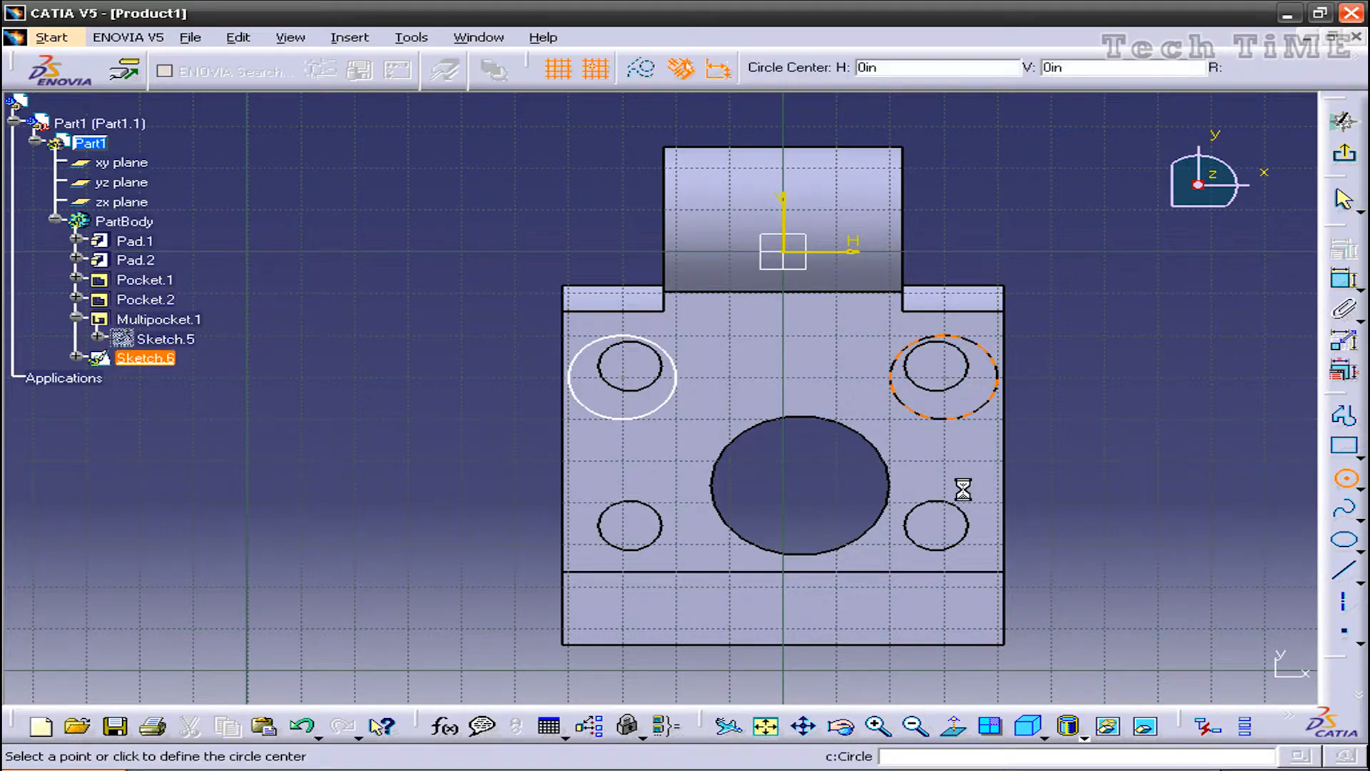
pyautogui.click(631, 526)
pyautogui.click(667, 573)
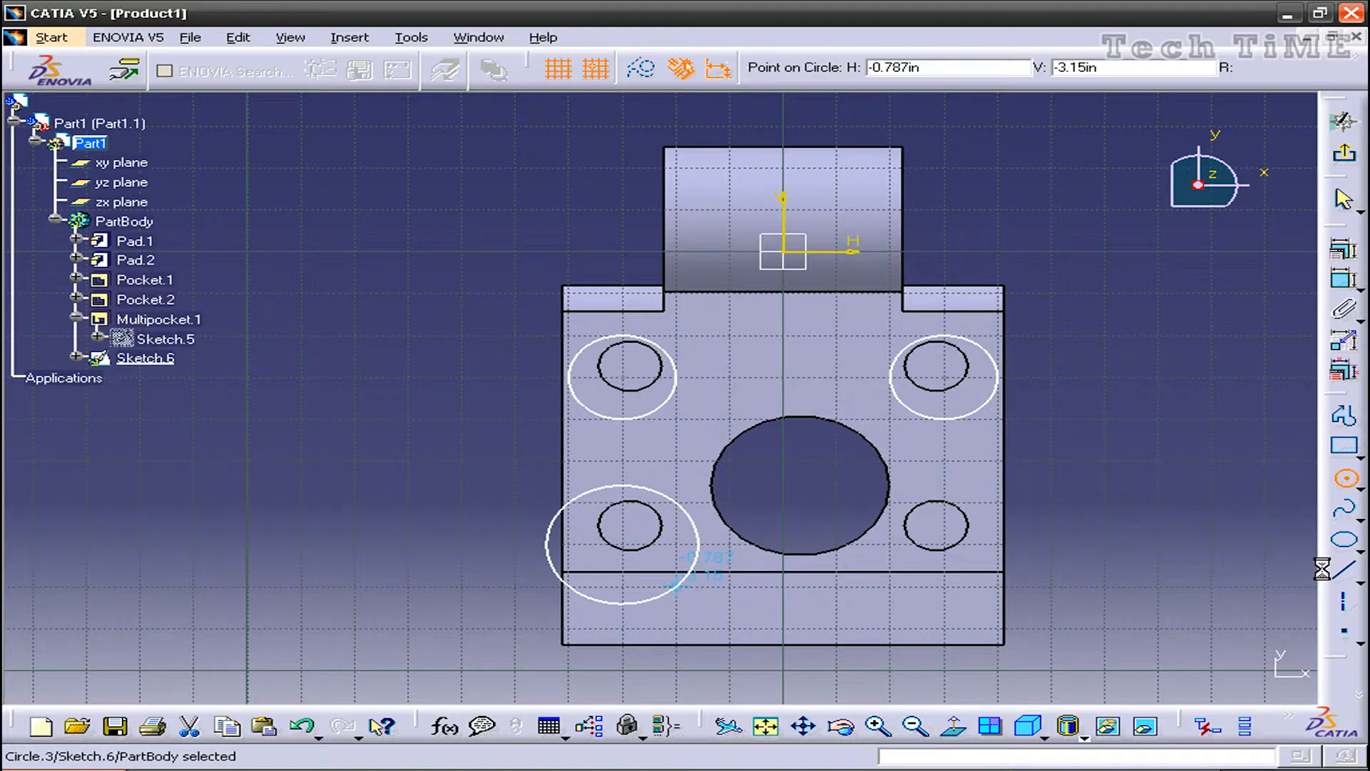
pyautogui.click(1345, 478)
pyautogui.click(935, 526)
pyautogui.click(1019, 577)
# - Dimension the diameters of the two circles nearest the lug
pyautogui.click(1346, 282)
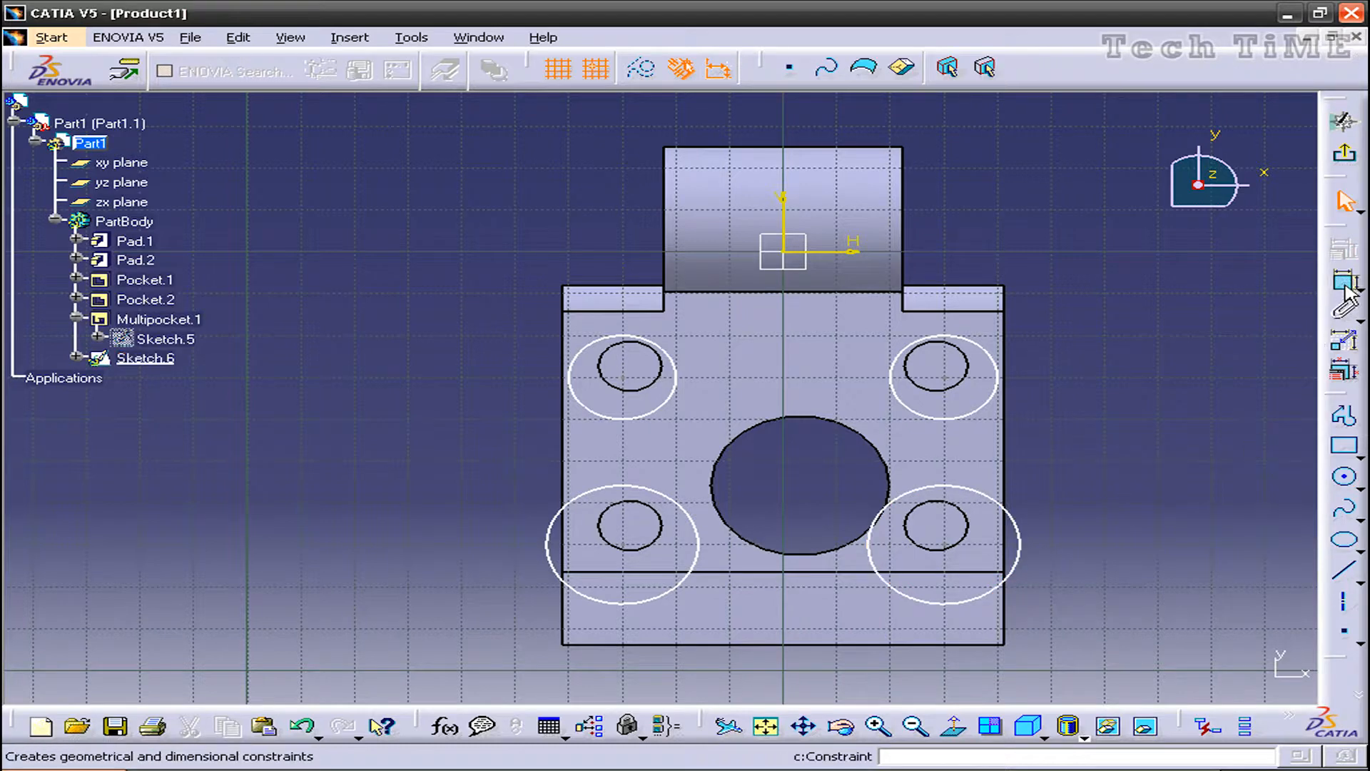
pyautogui.click(605, 343)
pyautogui.click(542, 355)
pyautogui.click(1345, 285)
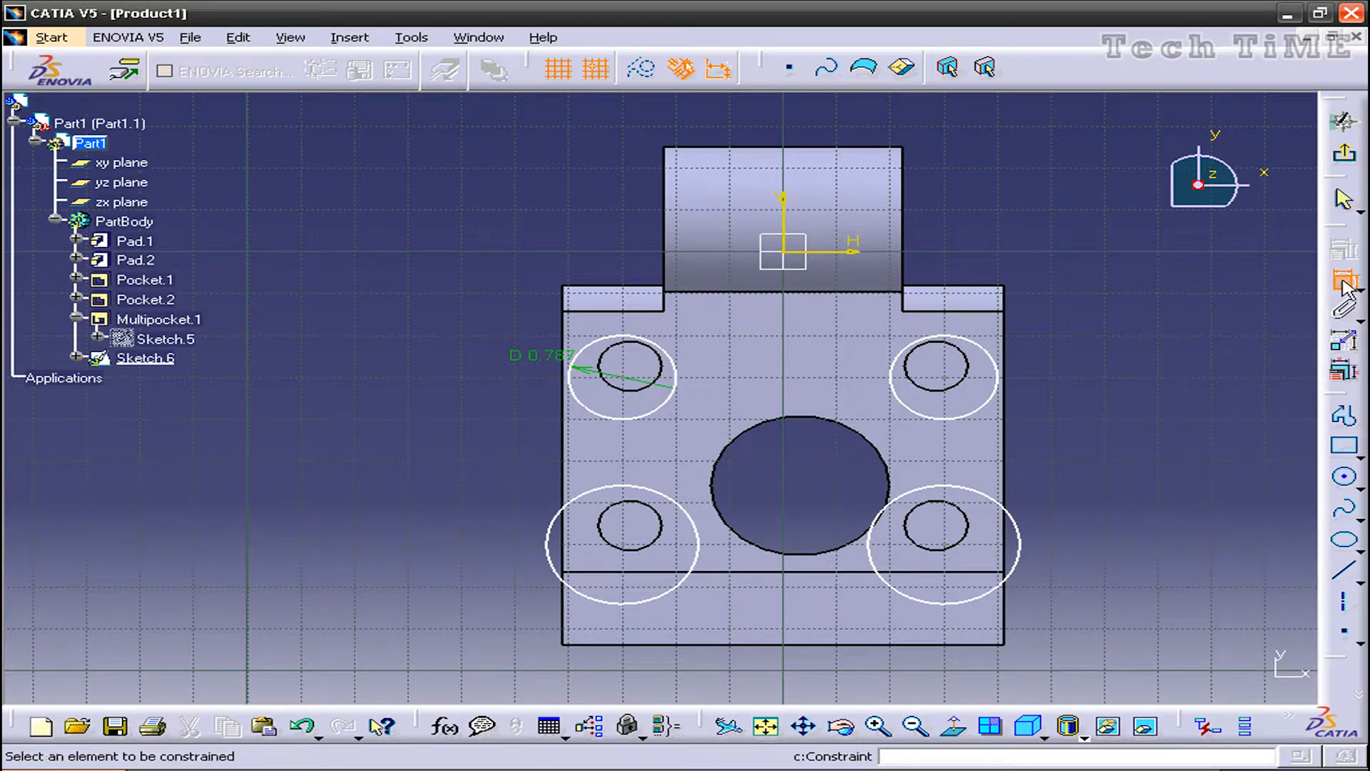
pyautogui.click(992, 353)
pyautogui.click(1065, 352)
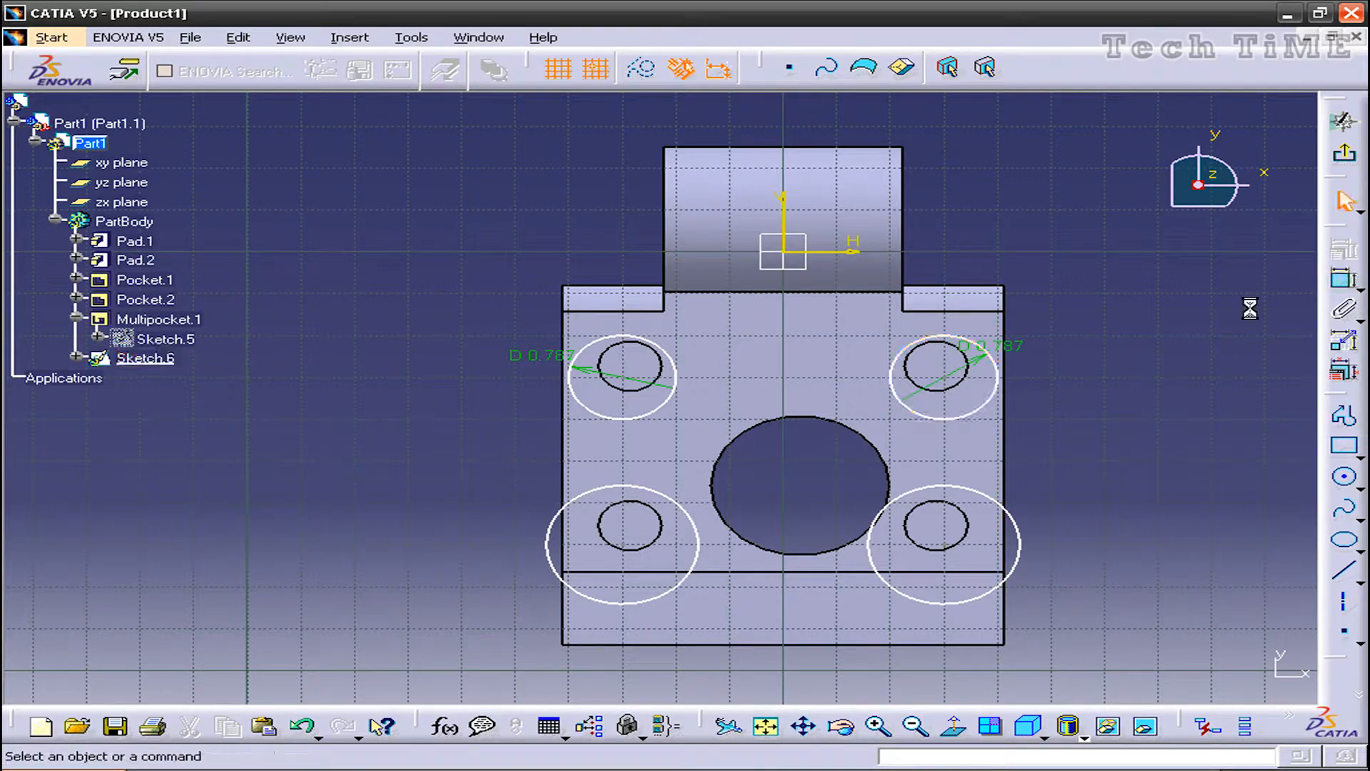
# - Dimension the diameters of the two circles nearest the raised step
pyautogui.click(1359, 289)
pyautogui.moveTo(1276, 292); pyautogui.dragTo(1297, 300)
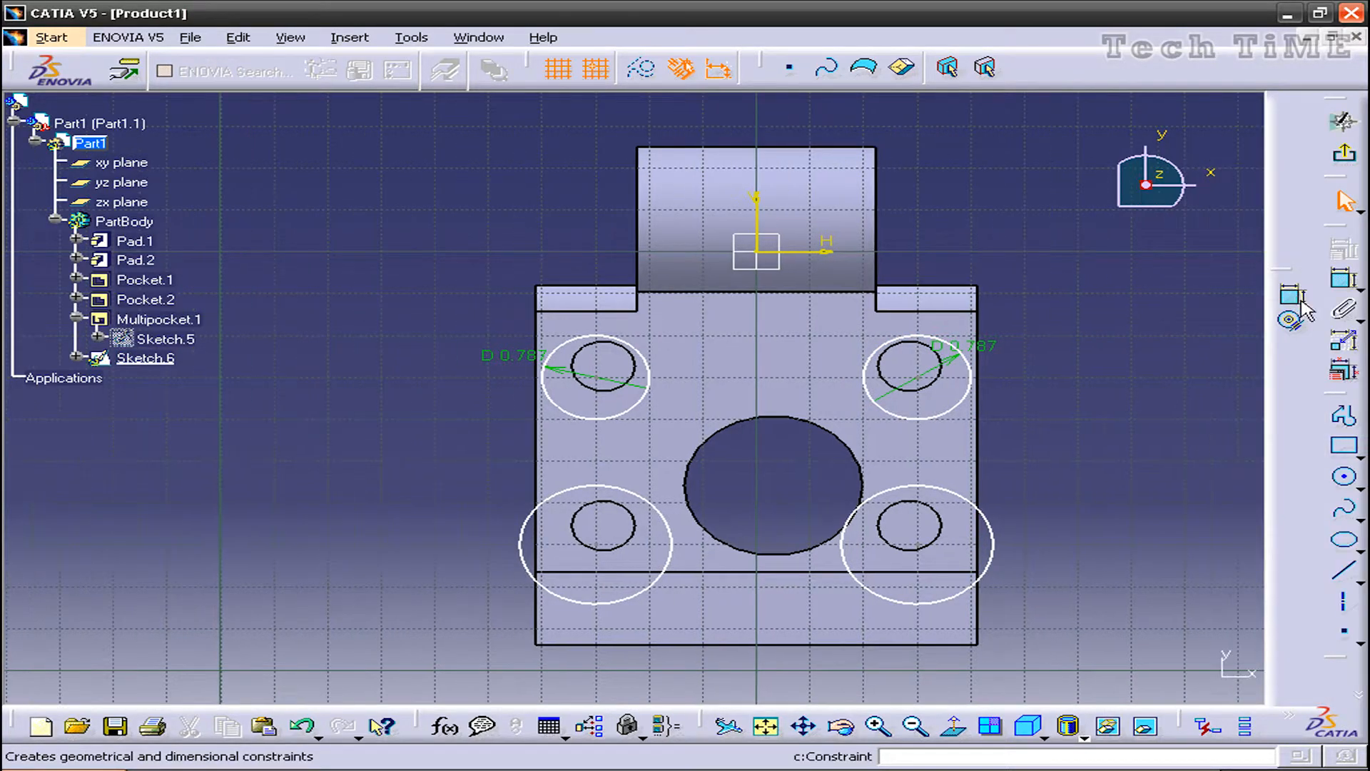
pyautogui.click(1296, 297)
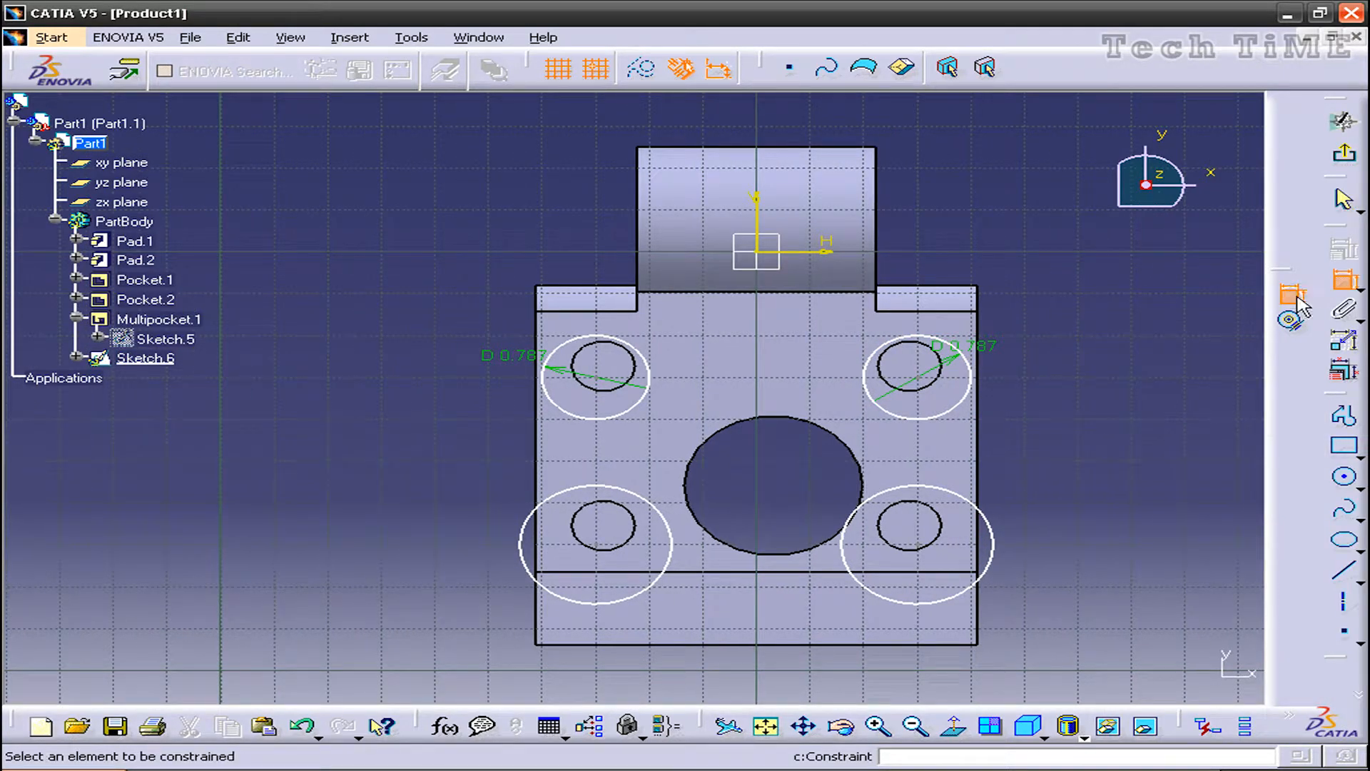
pyautogui.click(993, 526)
pyautogui.click(1072, 499)
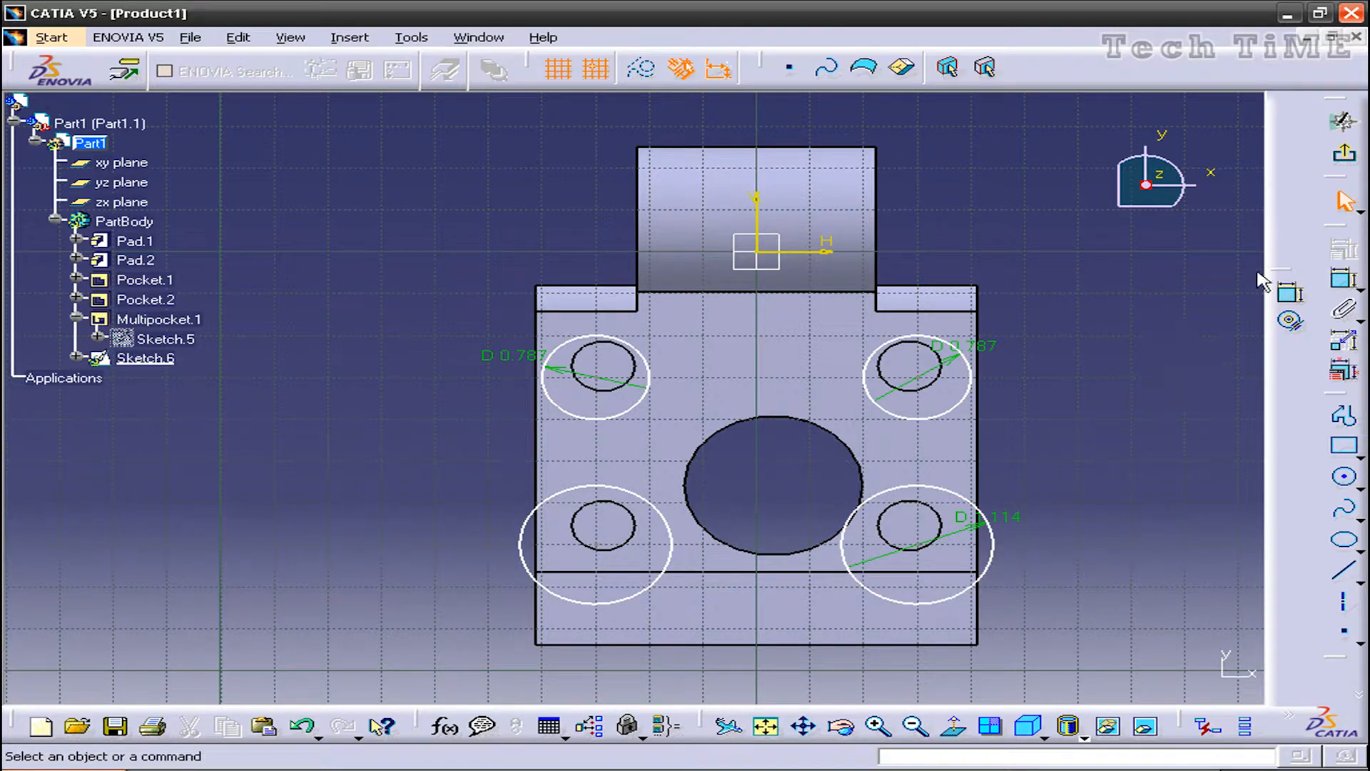
pyautogui.click(1288, 293)
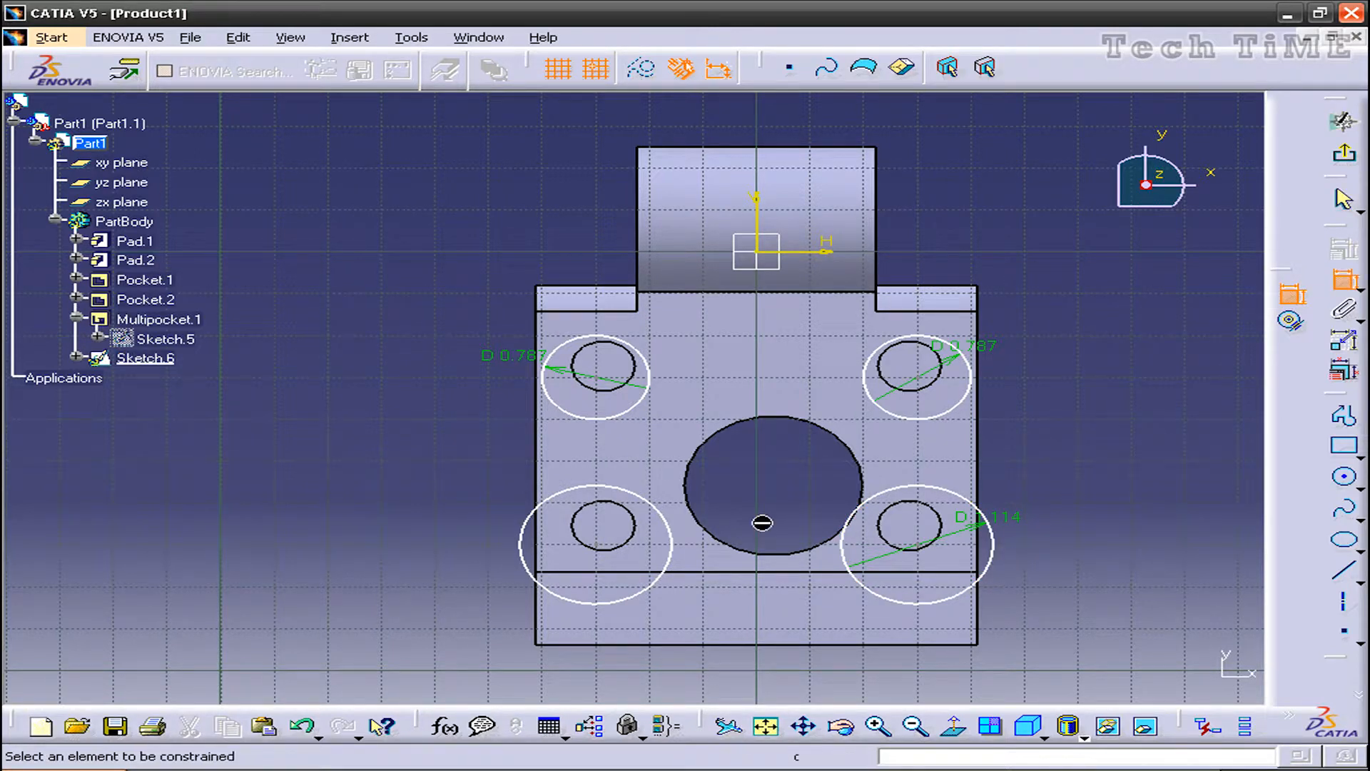
pyautogui.click(672, 544)
pyautogui.click(486, 503)
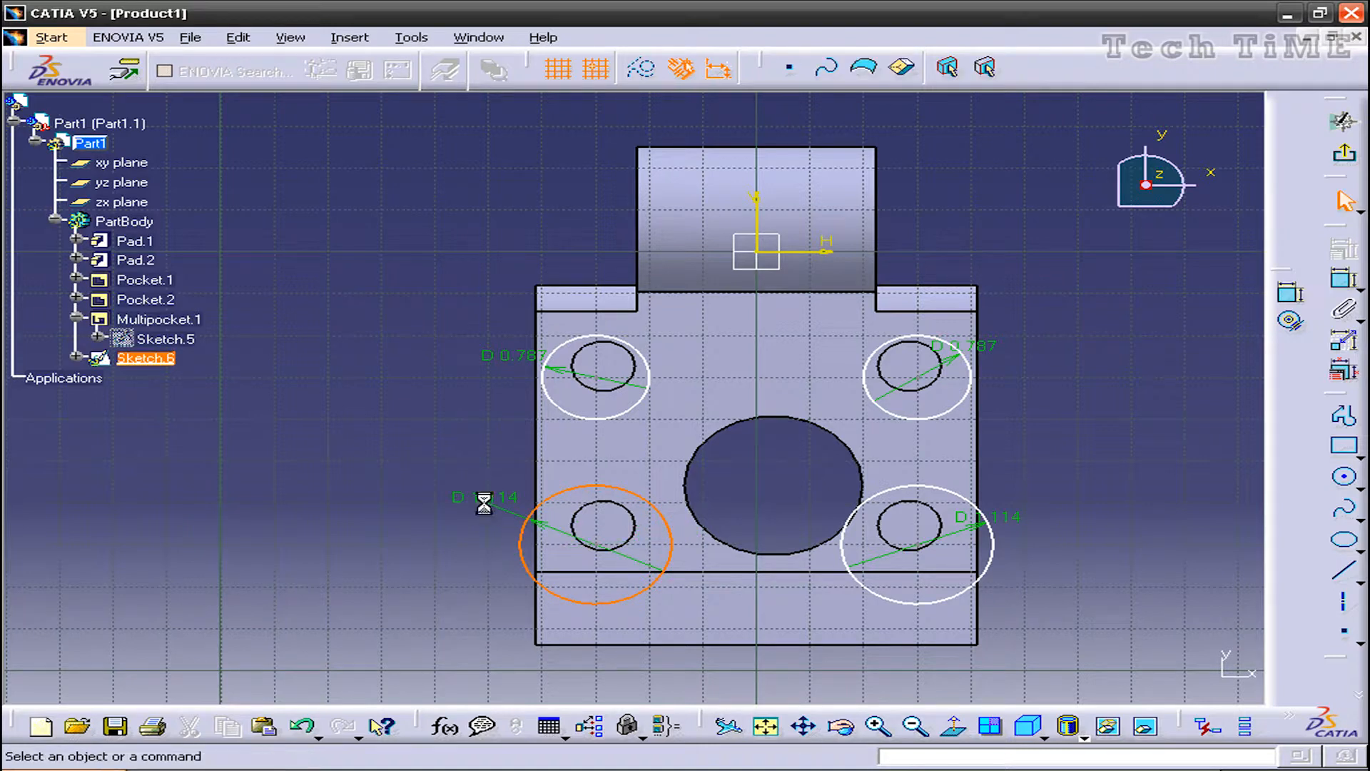
# - Set the diameters of the two circles nearest the lug to 0.353 in
pyautogui.doubleClick(502, 356)
pyautogui.write('0.353in')
pyautogui.click(1042, 590)
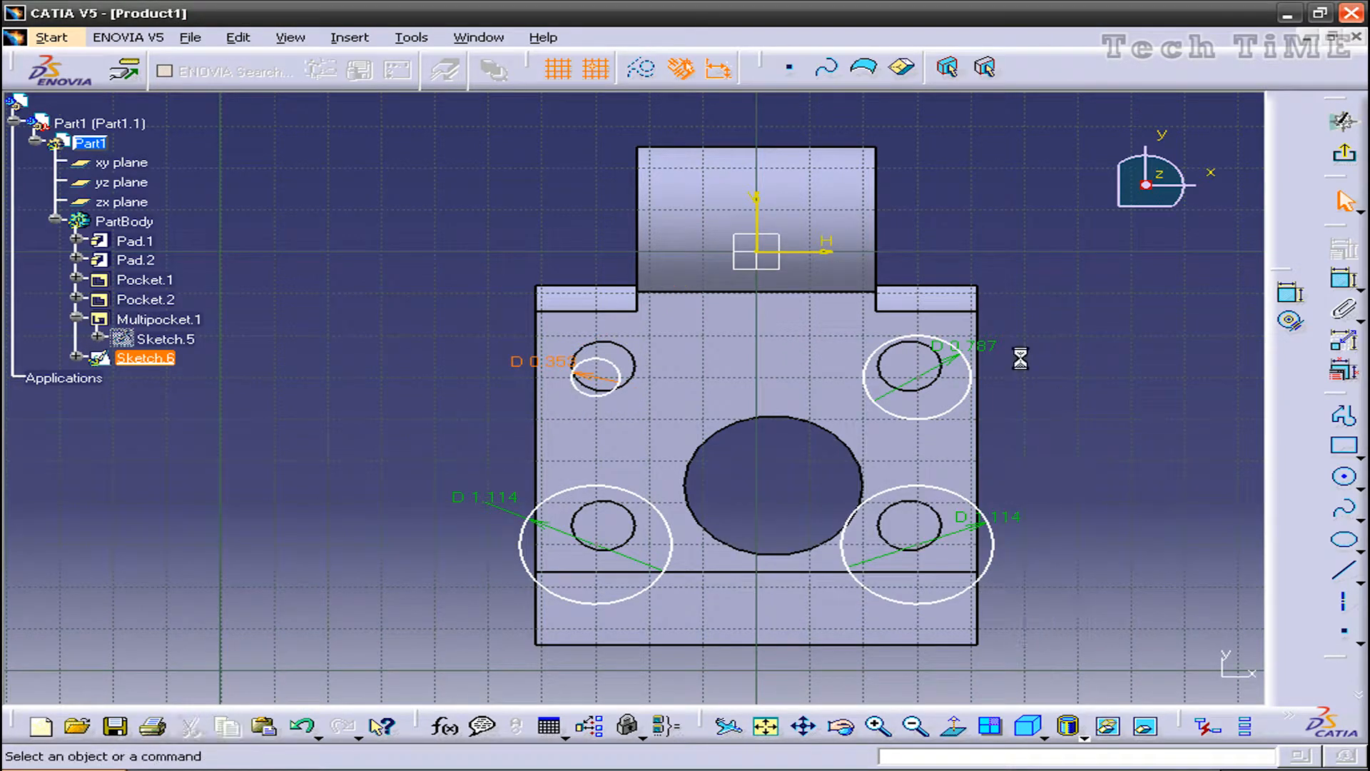
pyautogui.doubleClick(985, 349)
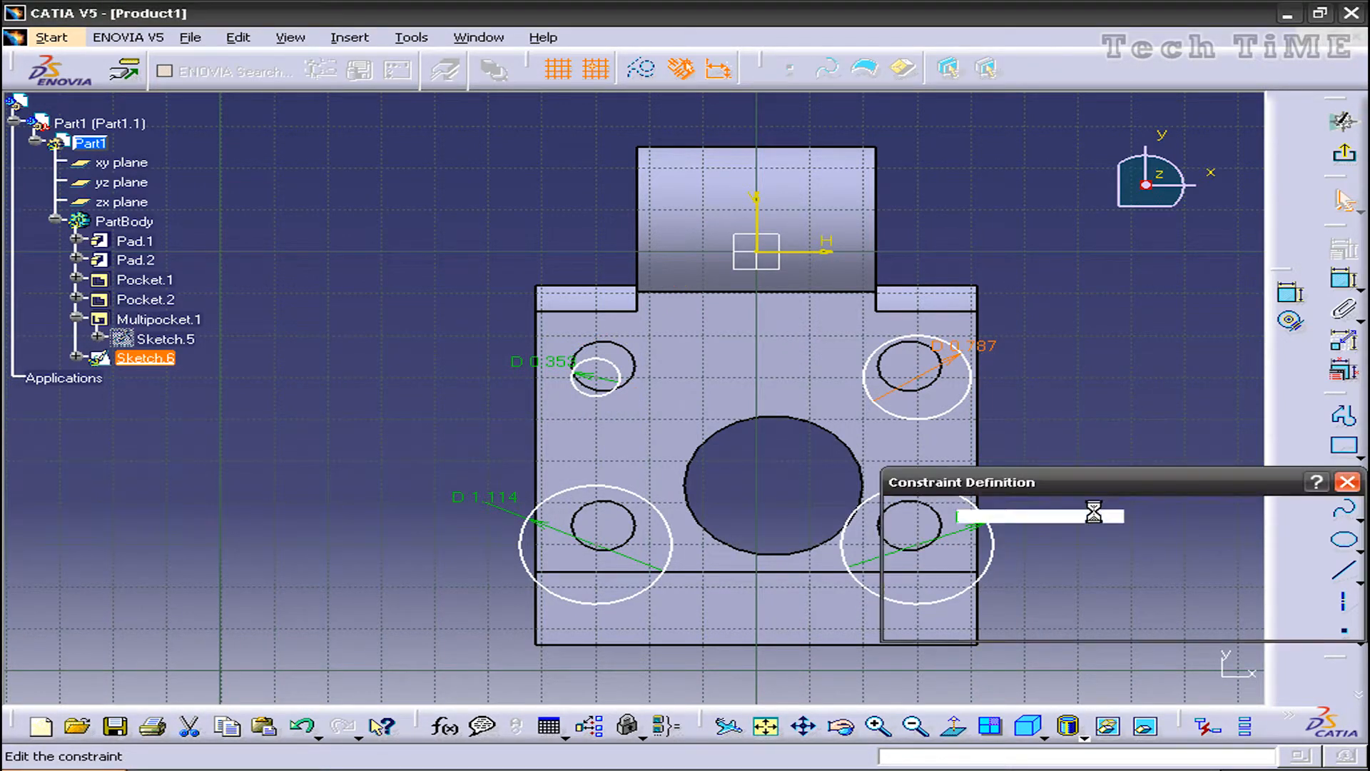
pyautogui.write('0.353in')
pyautogui.click(1218, 621)
# - Set the diameters of the two circles nearest the raised step to 0.353 in
pyautogui.doubleClick(485, 496)
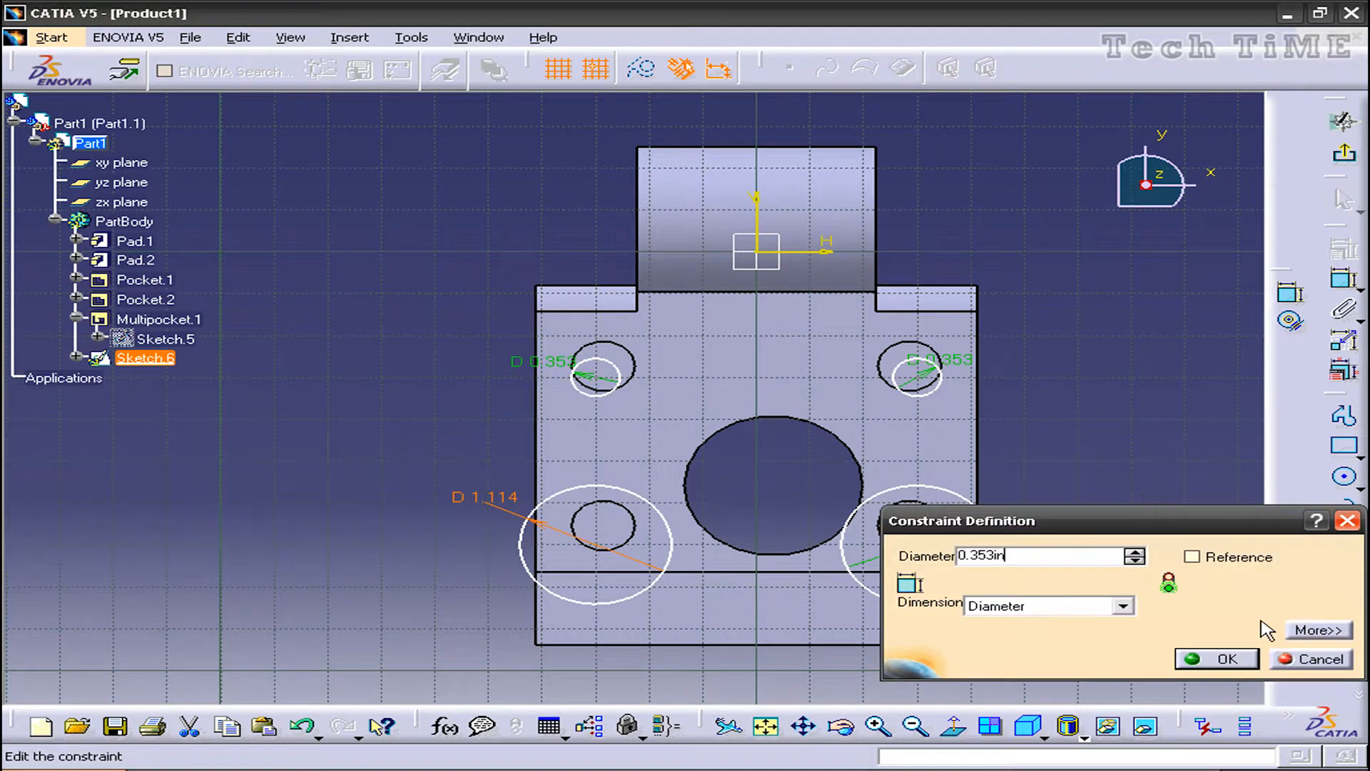
pyautogui.click(1240, 665)
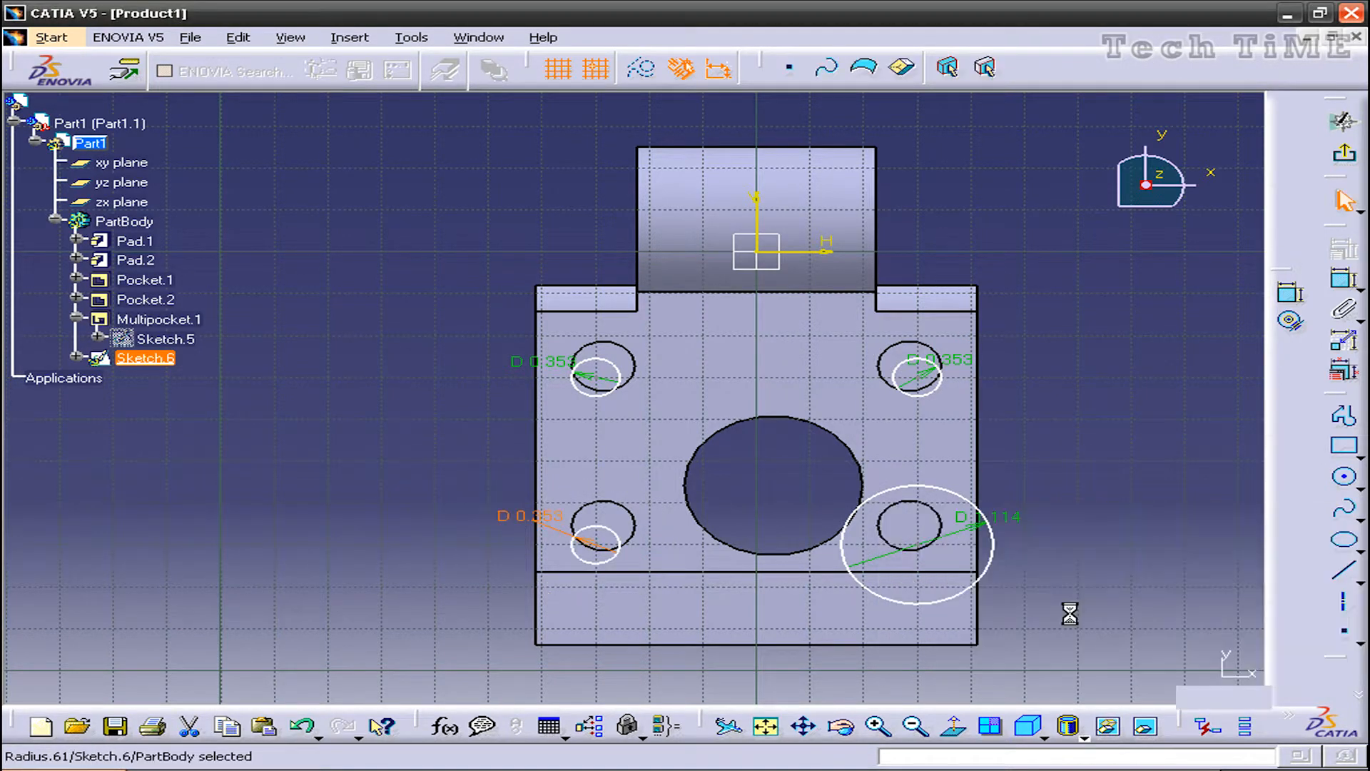
pyautogui.doubleClick(1007, 514)
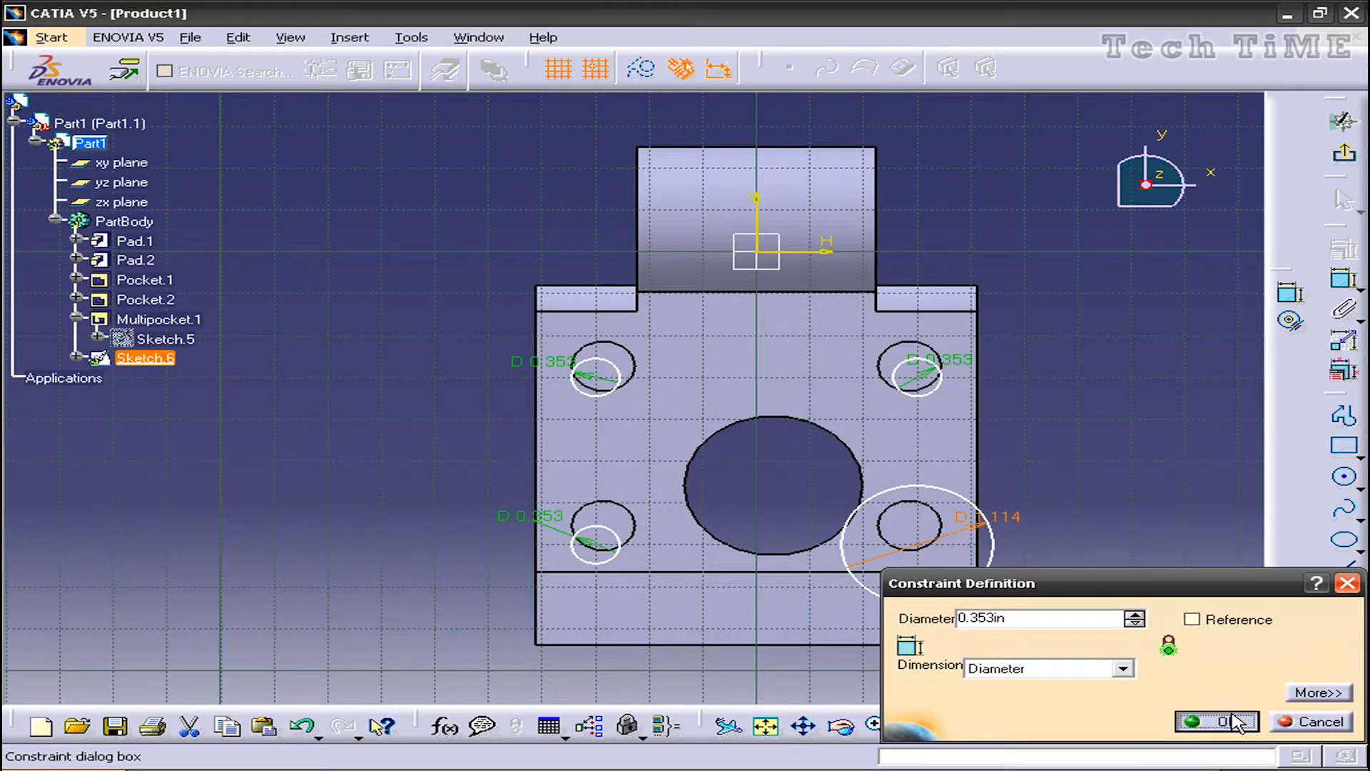
pyautogui.click(1238, 722)
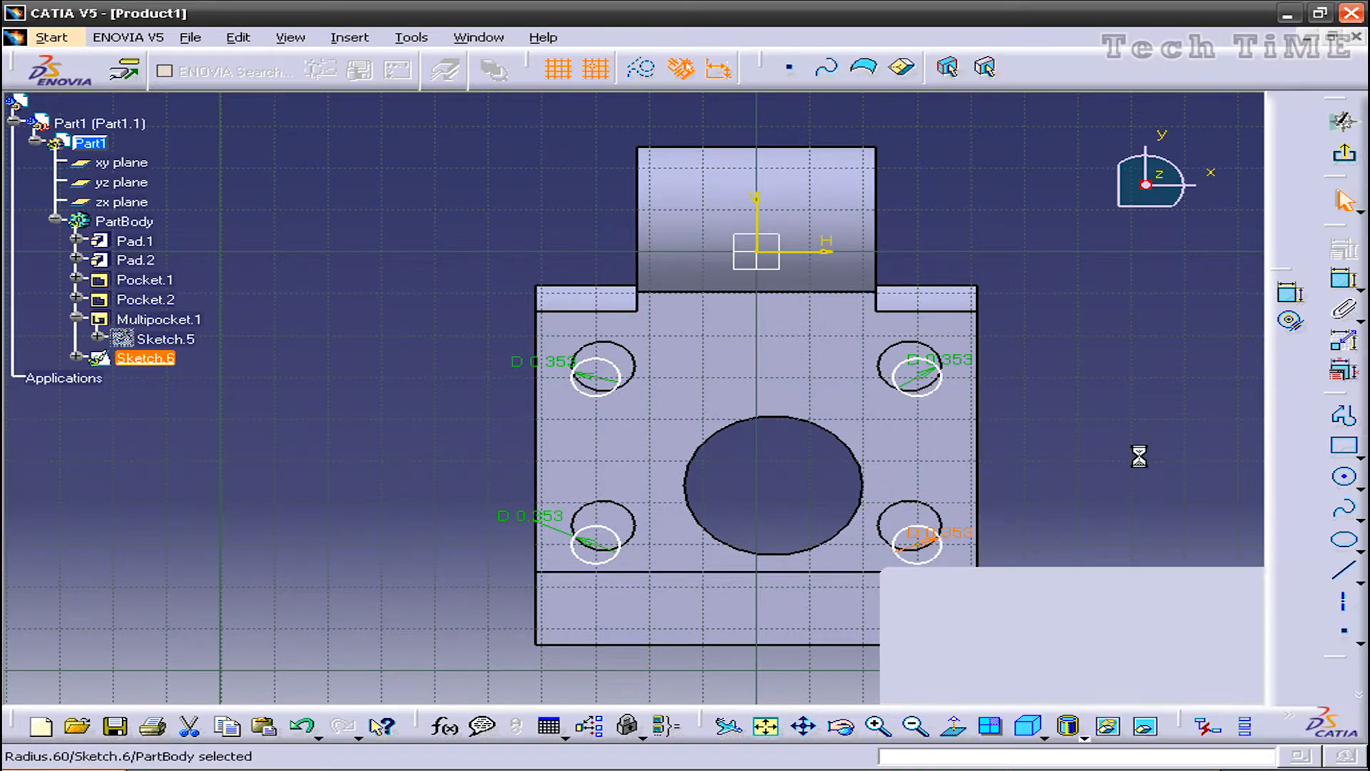
# - Constrain the upper-left circle to be concentric with the pocket hole it overlaps
pyautogui.click(617, 373)
pyautogui.keyDown('ctrl'); pyautogui.click(625, 355); pyautogui.keyUp('ctrl')
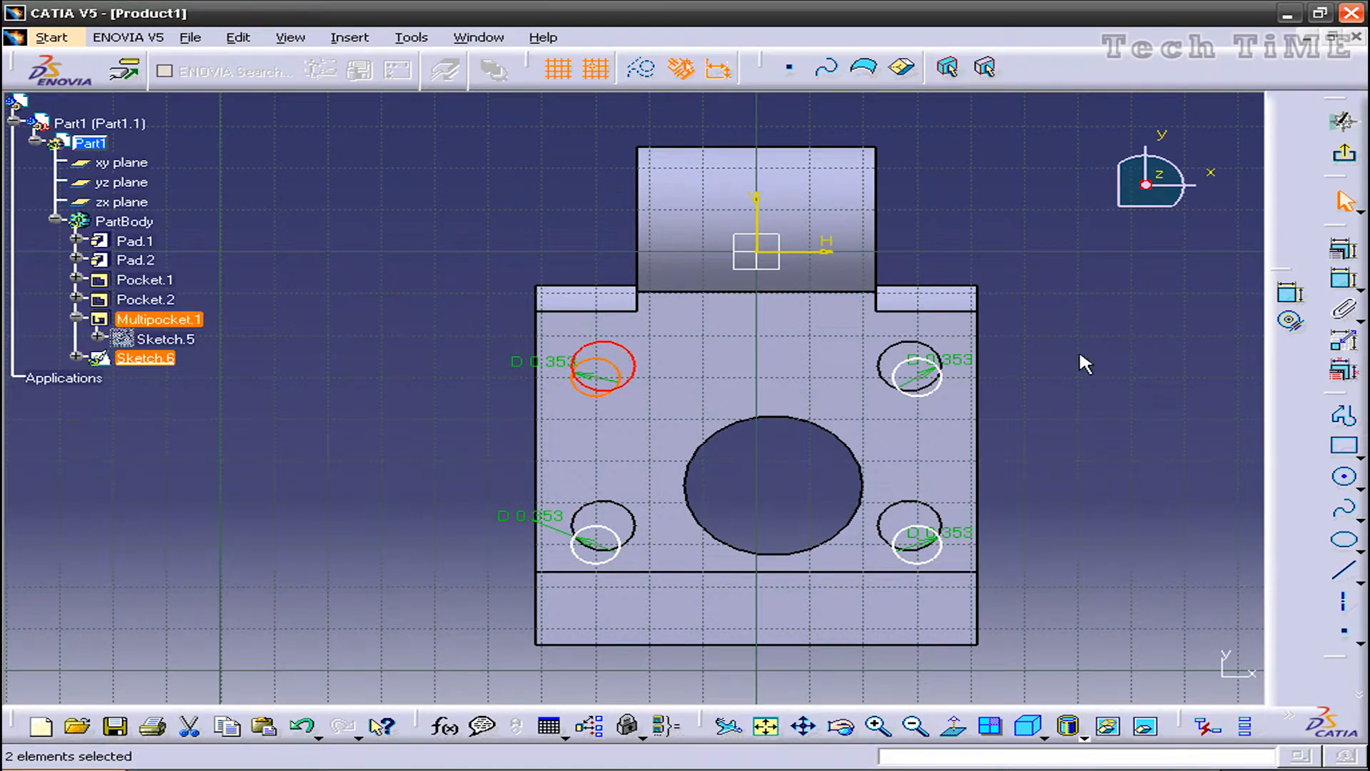
pyautogui.click(1291, 293)
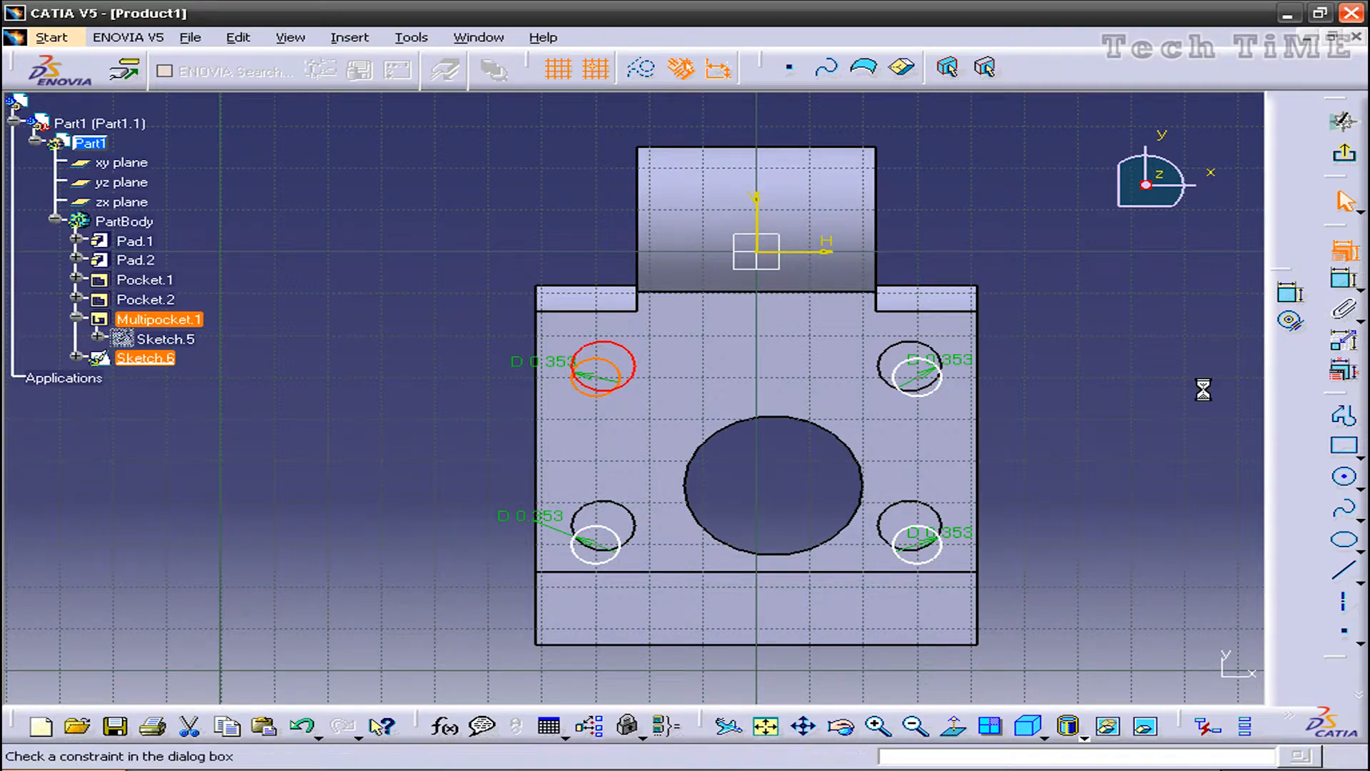
pyautogui.click(1166, 511)
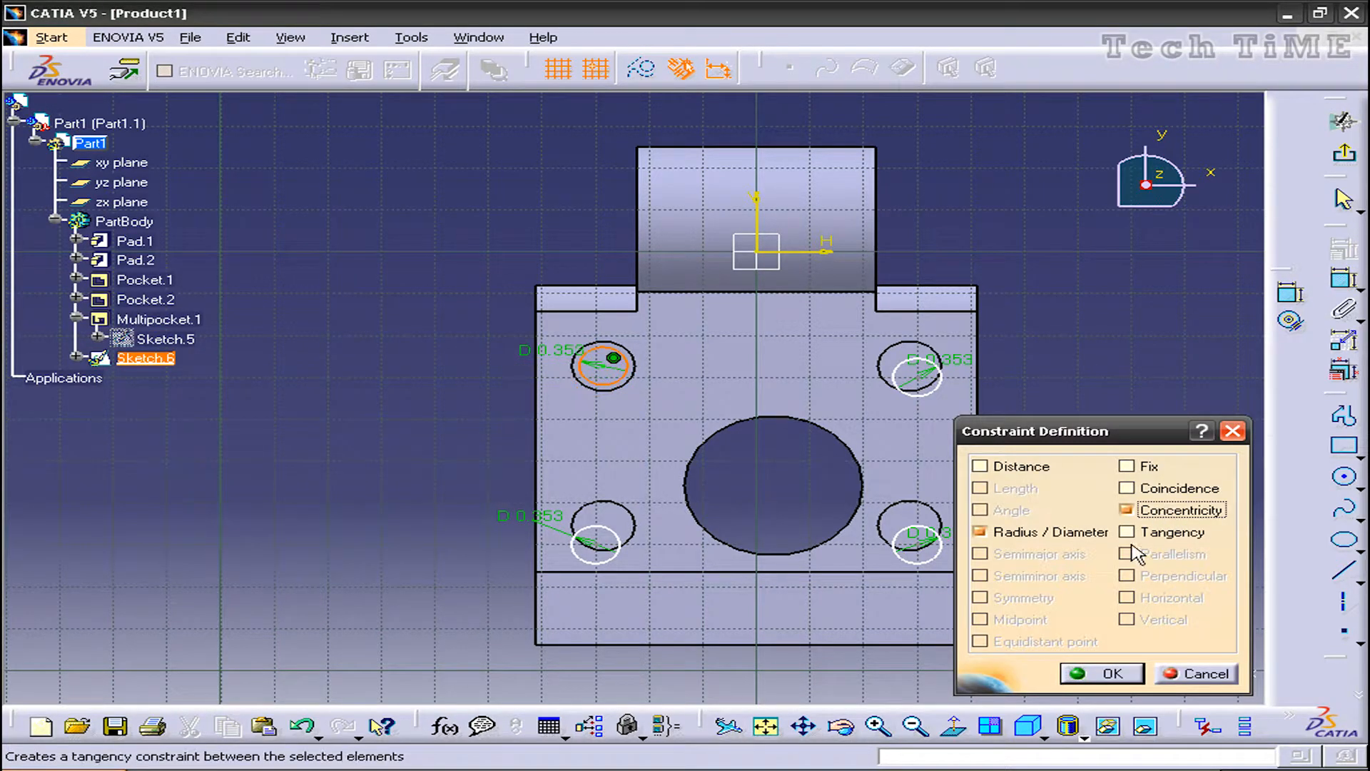
pyautogui.click(1078, 671)
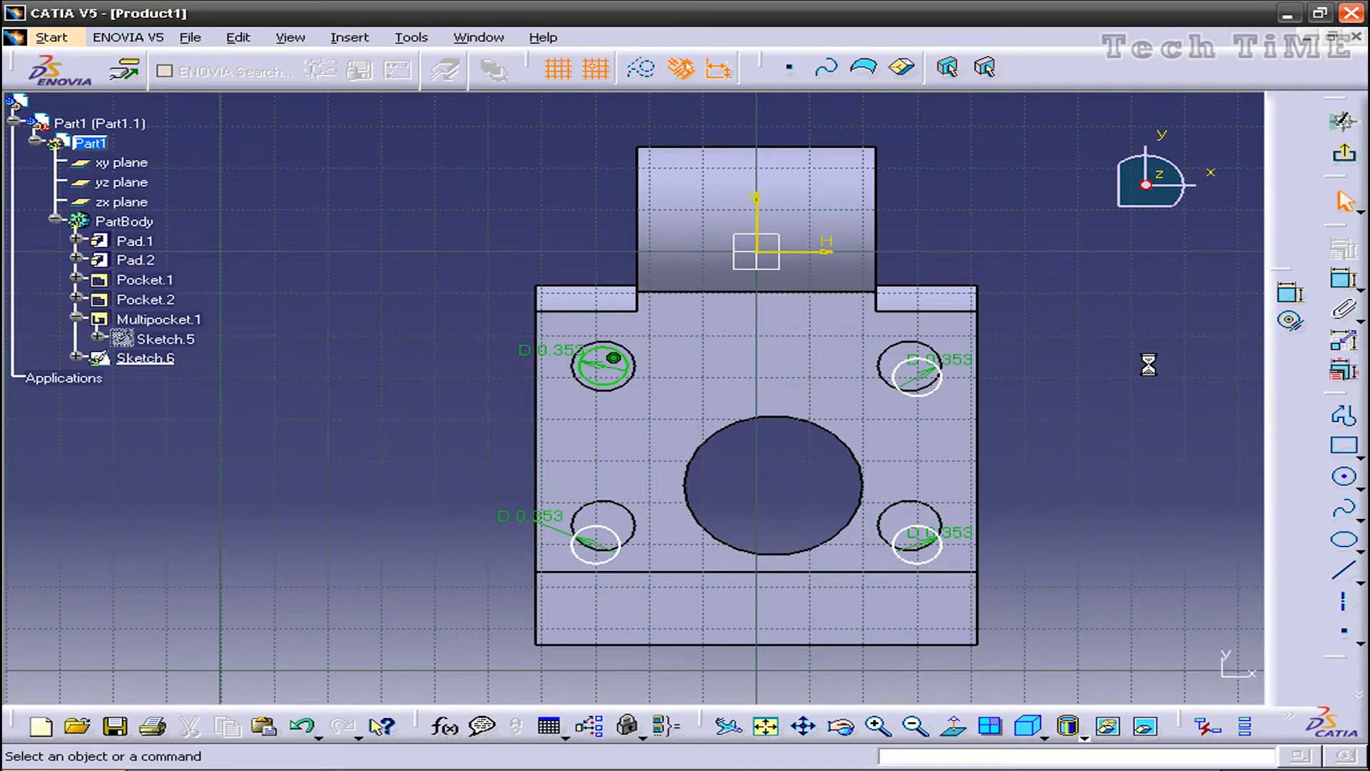
# - Constrain the upper-right circle to be concentric with the pocket hole it overlaps
pyautogui.click(920, 372)
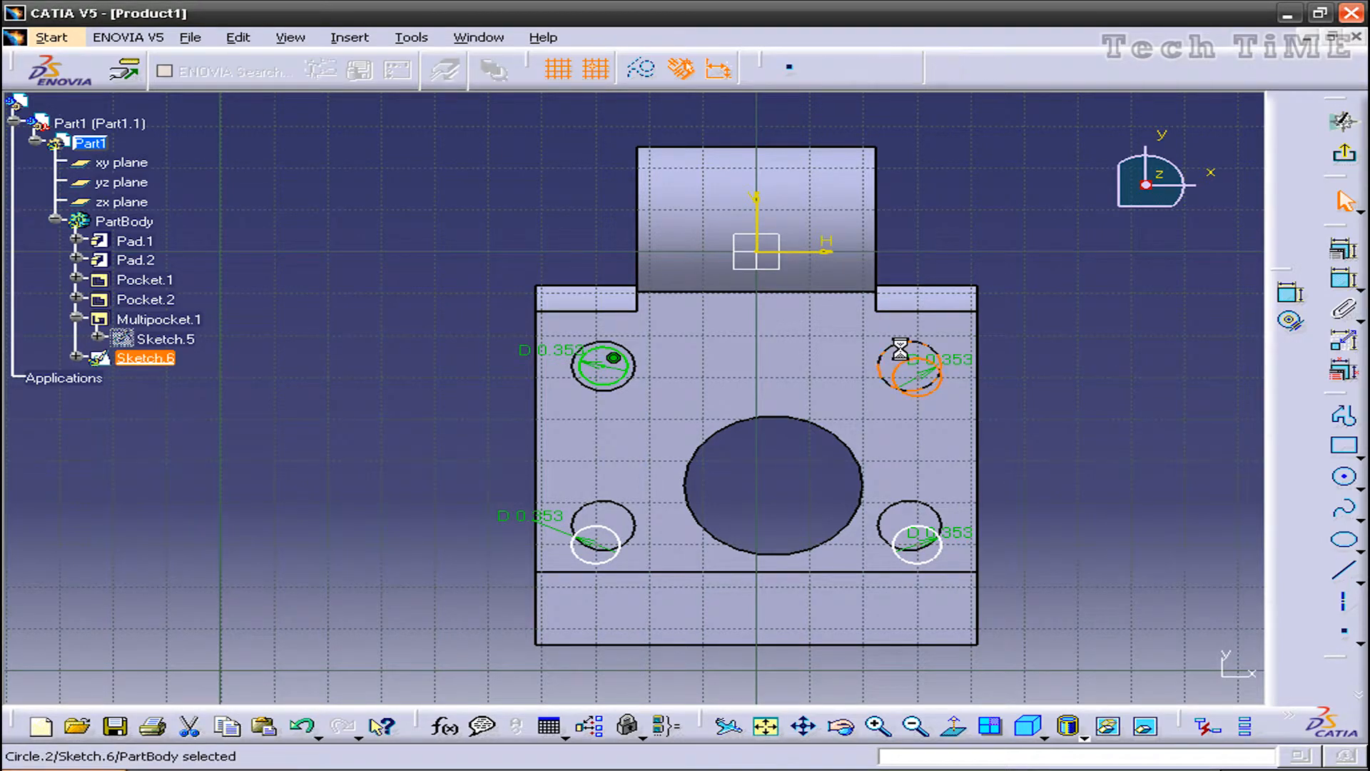
pyautogui.keyDown('ctrl'); pyautogui.click(903, 359); pyautogui.keyUp('ctrl')
pyautogui.click(1341, 251)
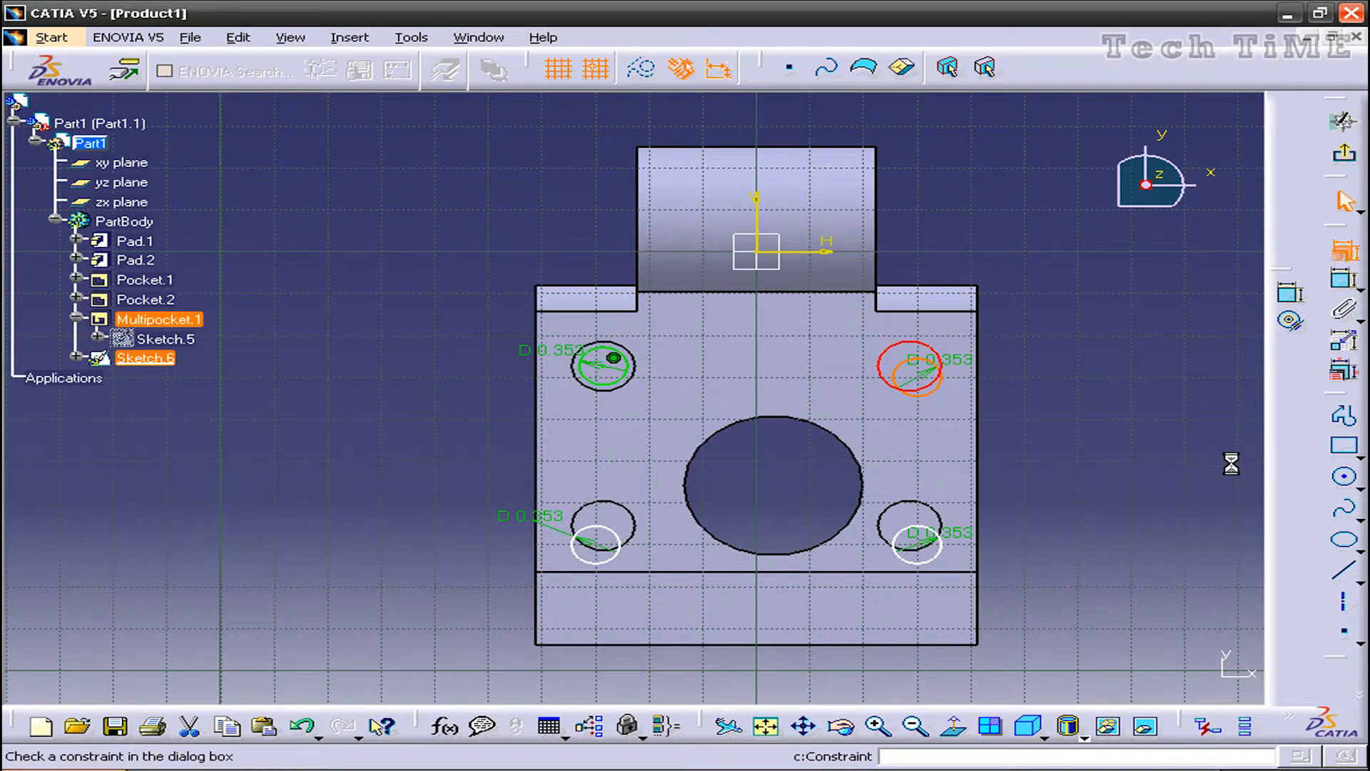
pyautogui.click(1185, 510)
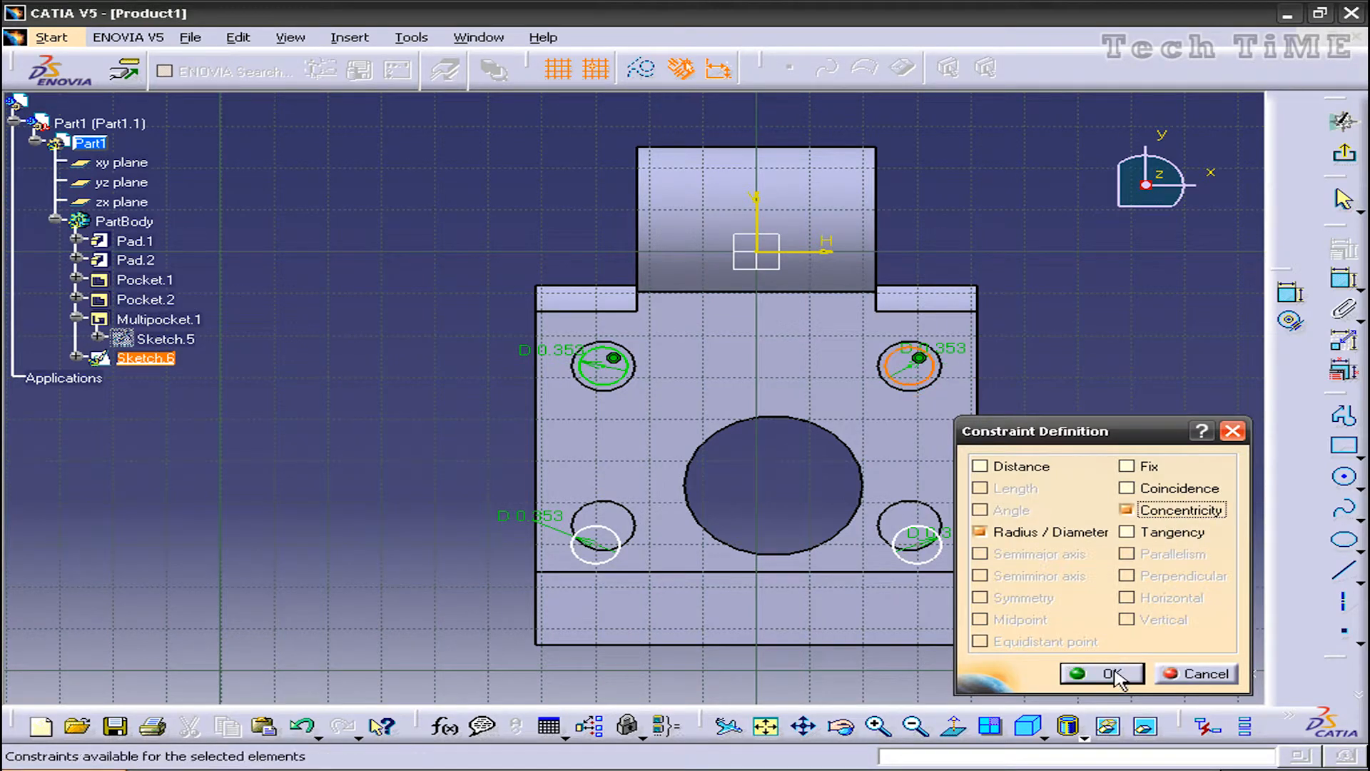
pyautogui.click(1110, 673)
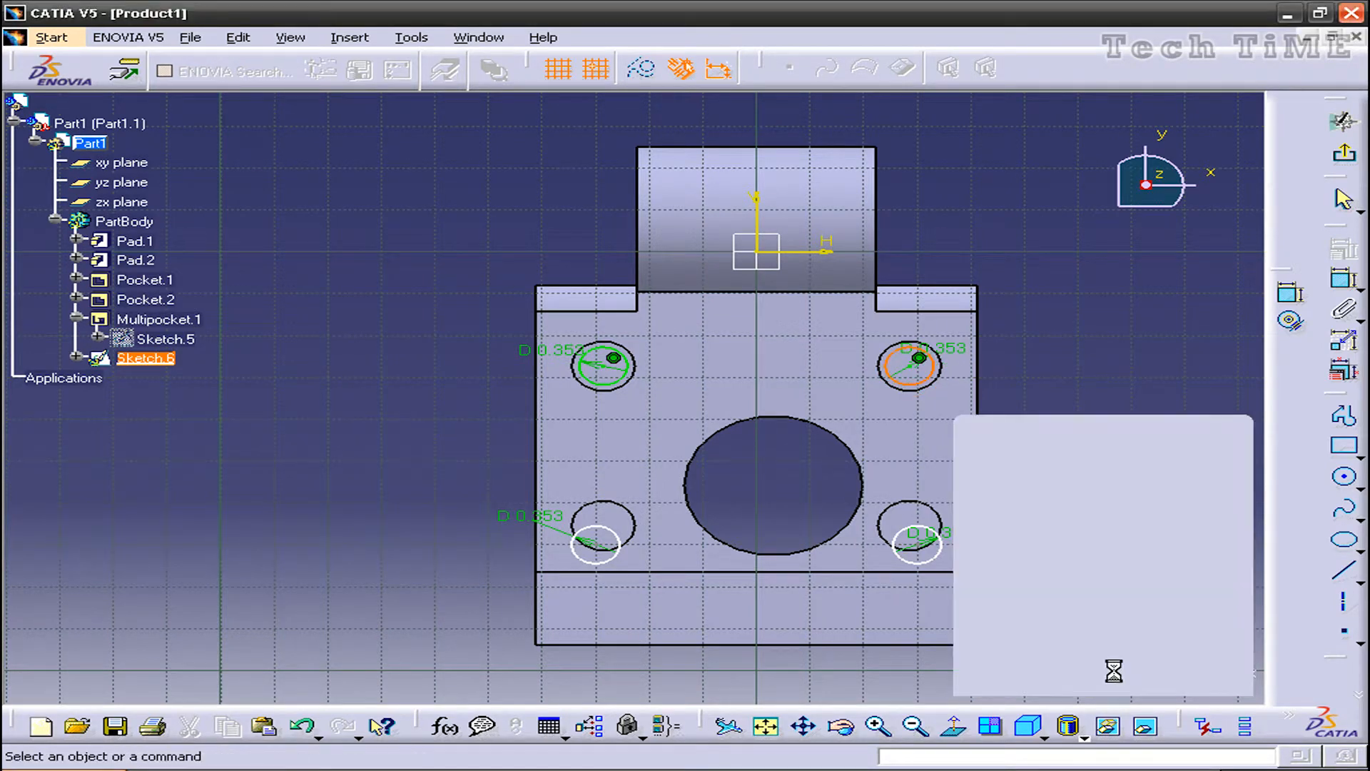
# - Constrain the lower-right circle to be concentric with the pocket hole it overlaps
pyautogui.click(932, 538)
pyautogui.click(1343, 250)
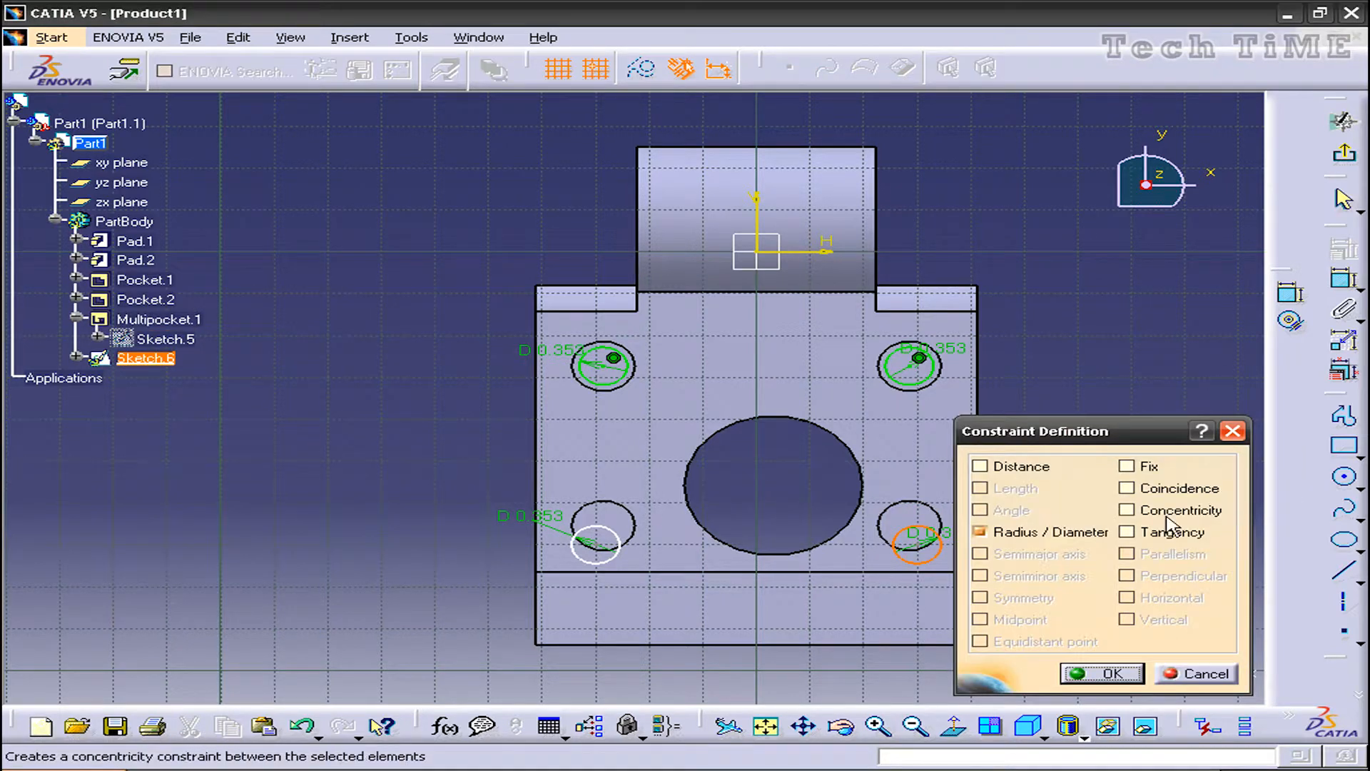
pyautogui.click(1138, 510)
pyautogui.click(1116, 673)
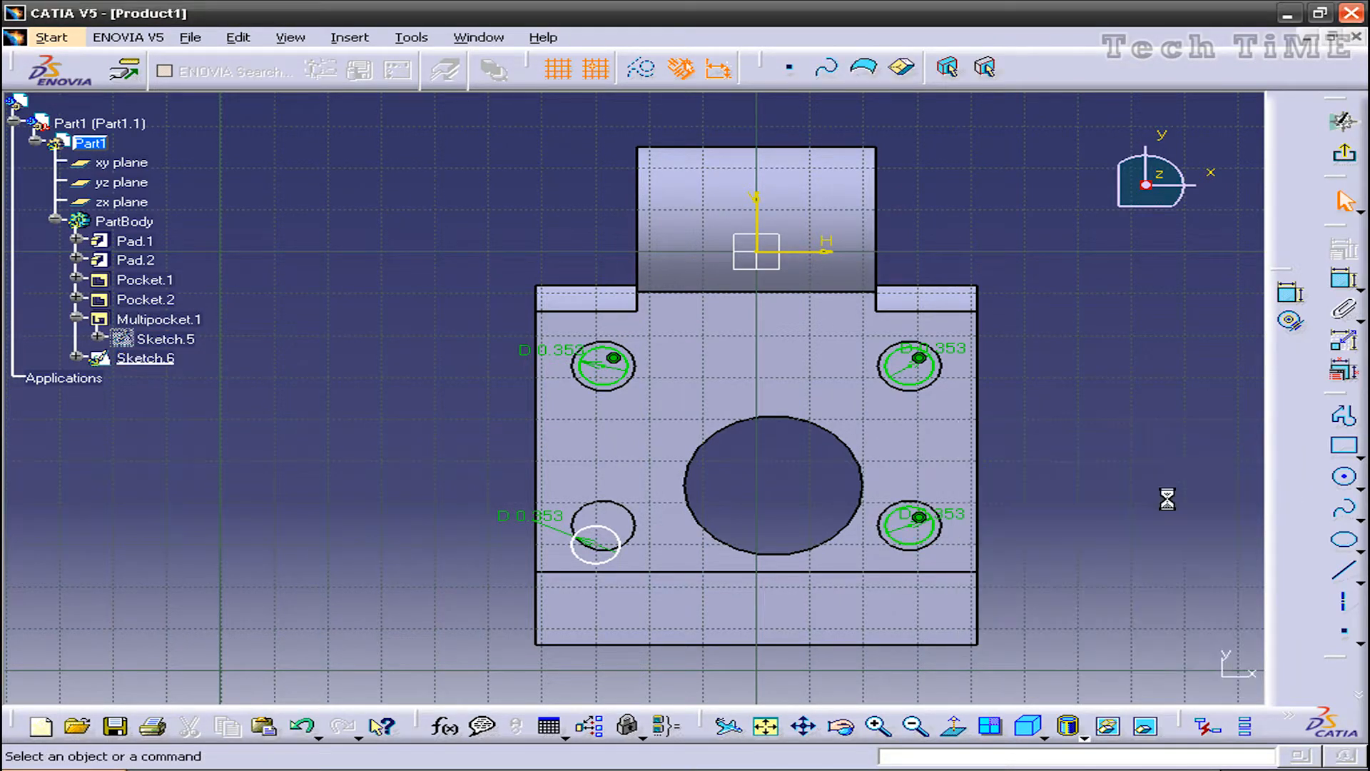
# - Constrain the lower-left circle to be concentric with the pocket hole it overlaps
pyautogui.click(601, 542)
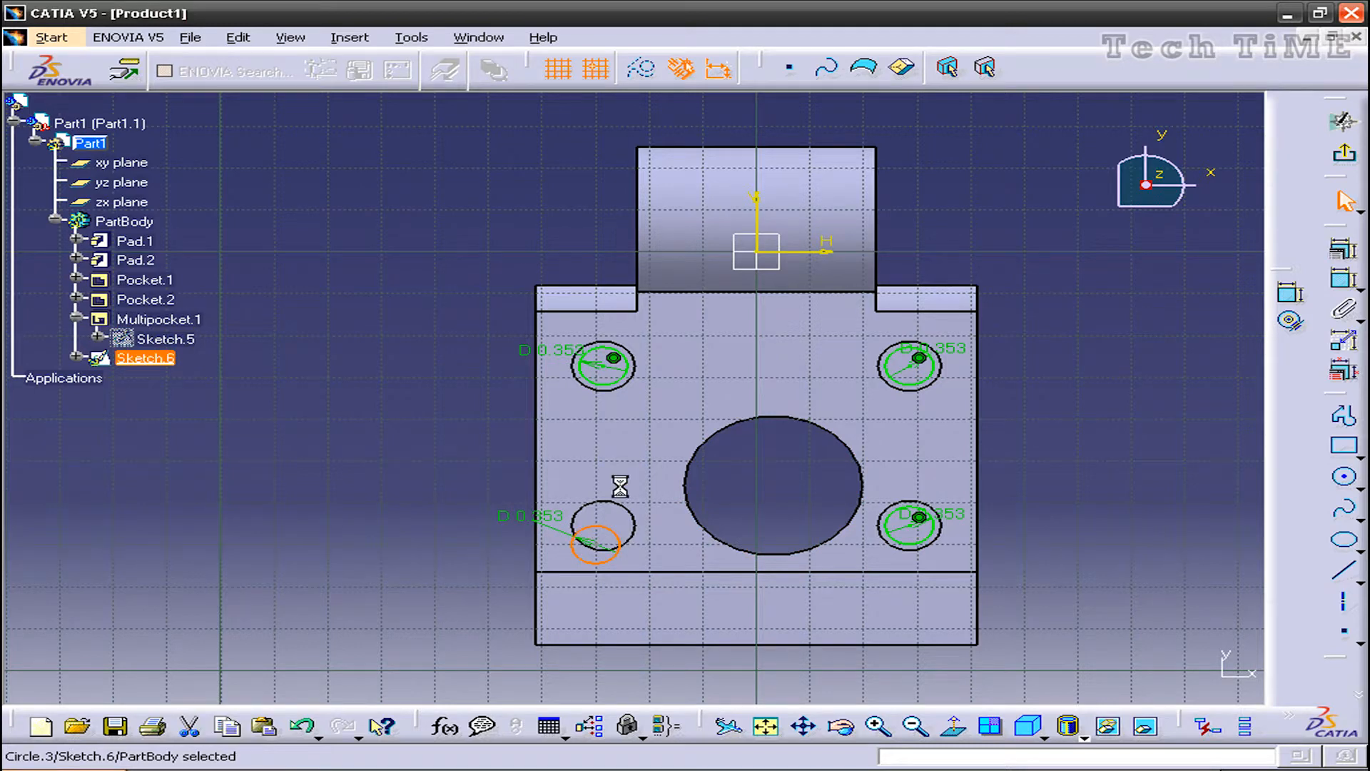
pyautogui.keyDown('ctrl'); pyautogui.click(615, 502); pyautogui.keyUp('ctrl')
pyautogui.click(1344, 250)
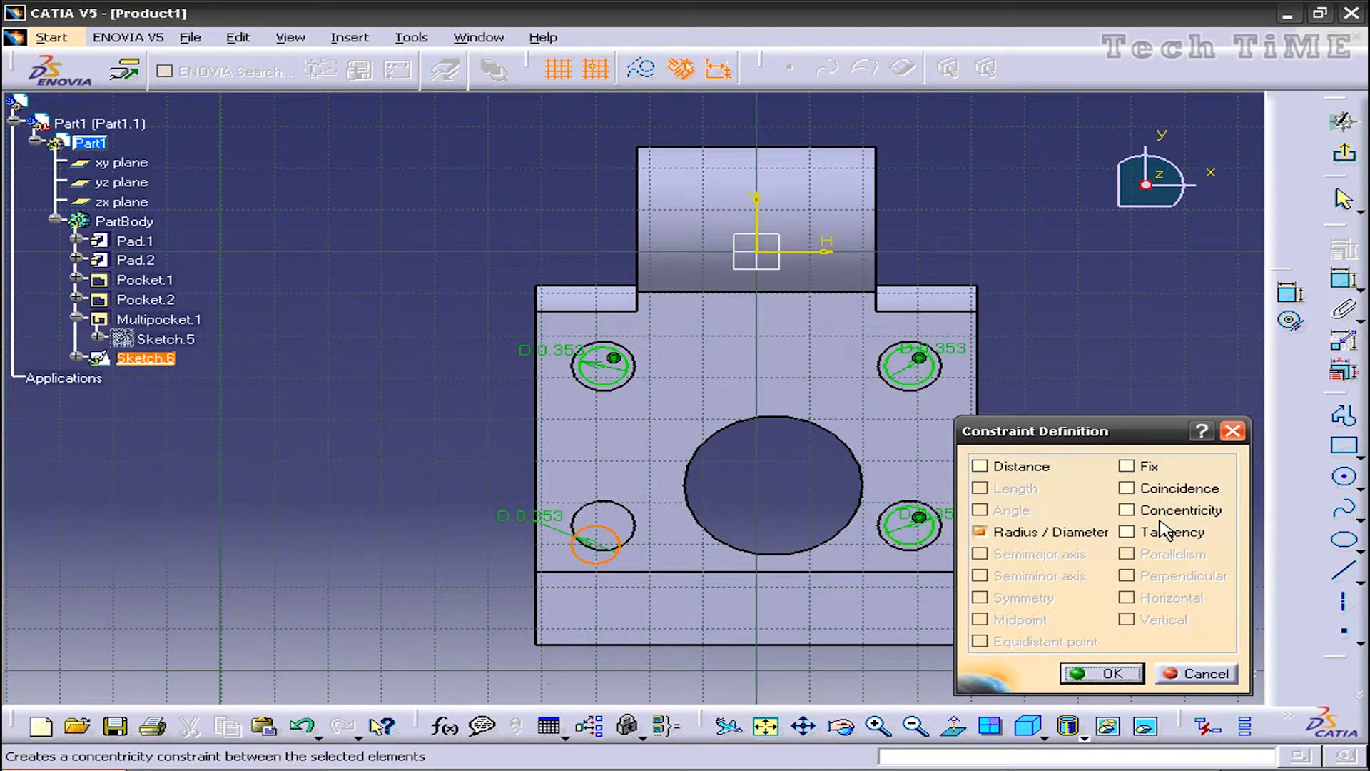
pyautogui.click(1127, 510)
pyautogui.click(1103, 673)
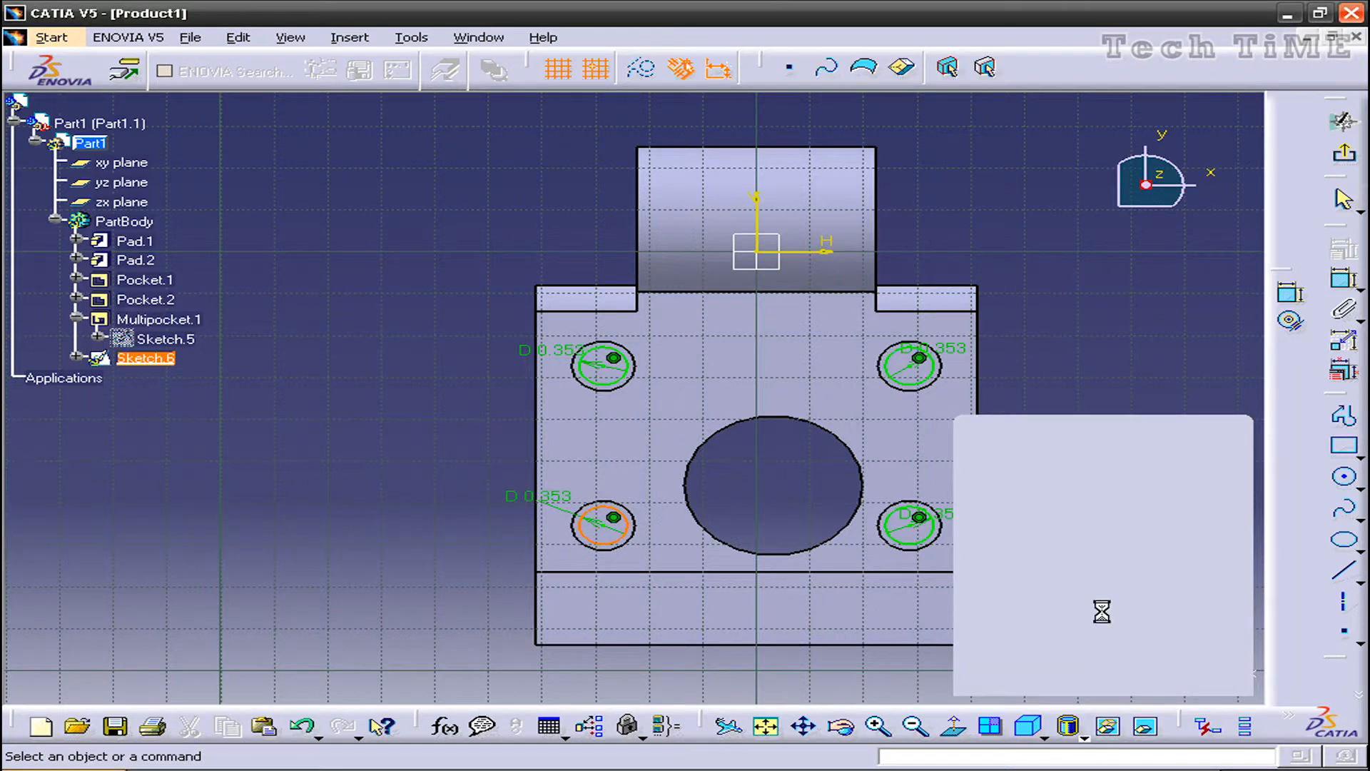
# - Finish the sketch and start a multi-pocket from its four circles, setting the depth of domains 1 and 2 to 0.625 in
pyautogui.click(1344, 151)
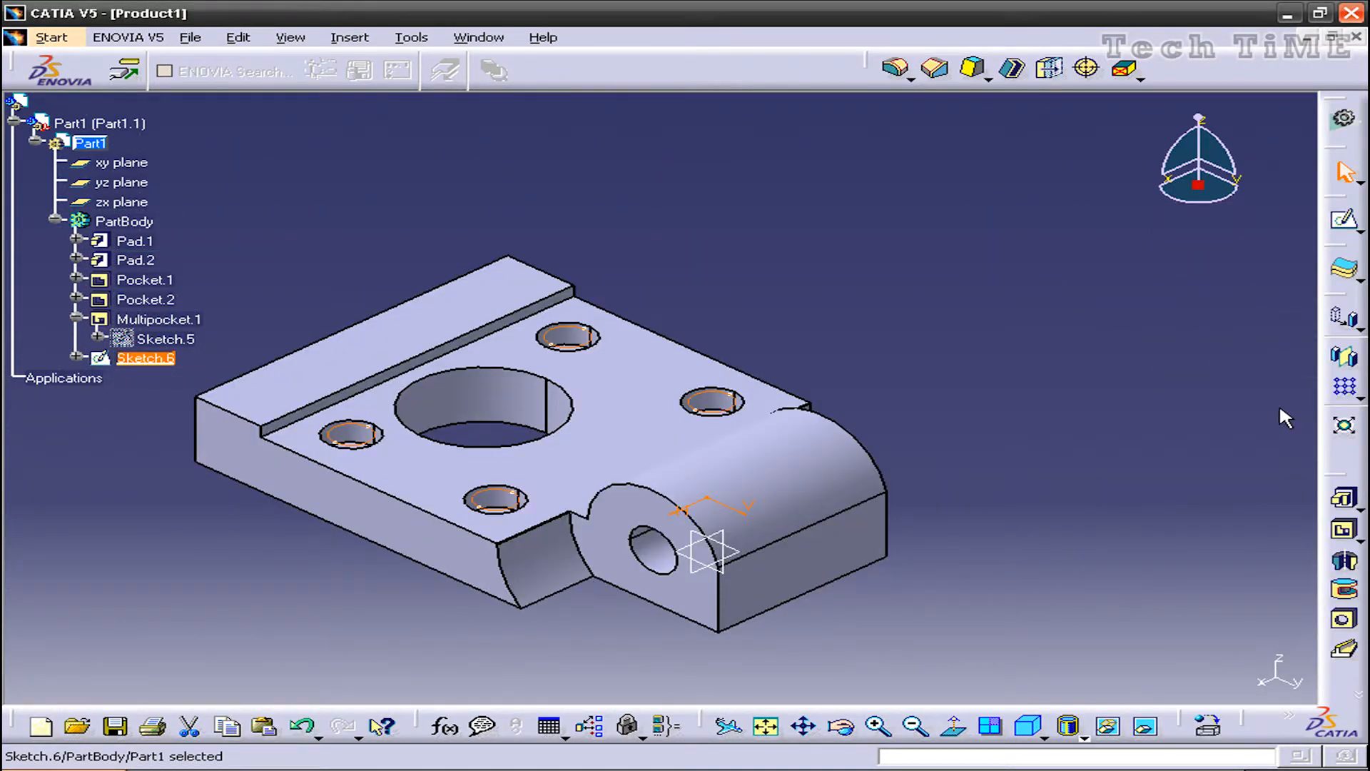
pyautogui.click(1344, 536)
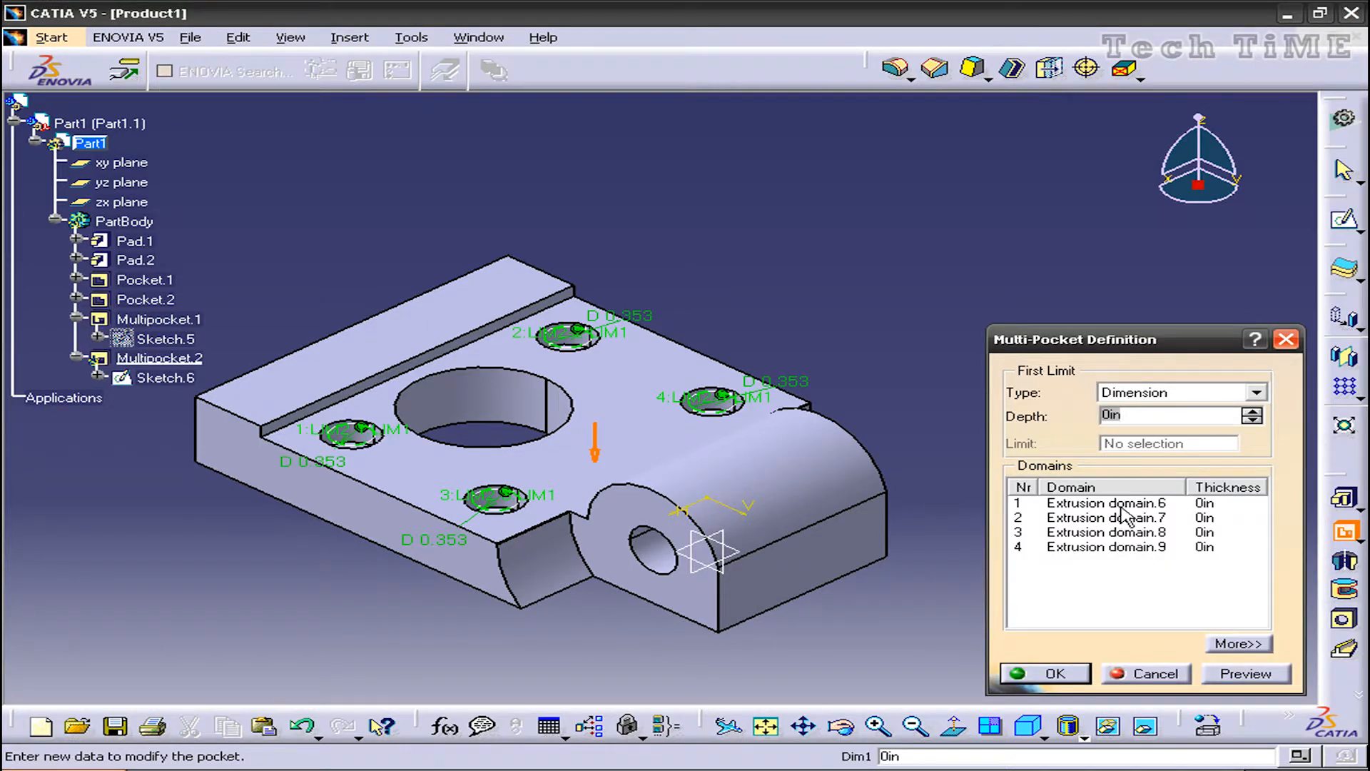
pyautogui.click(1121, 507)
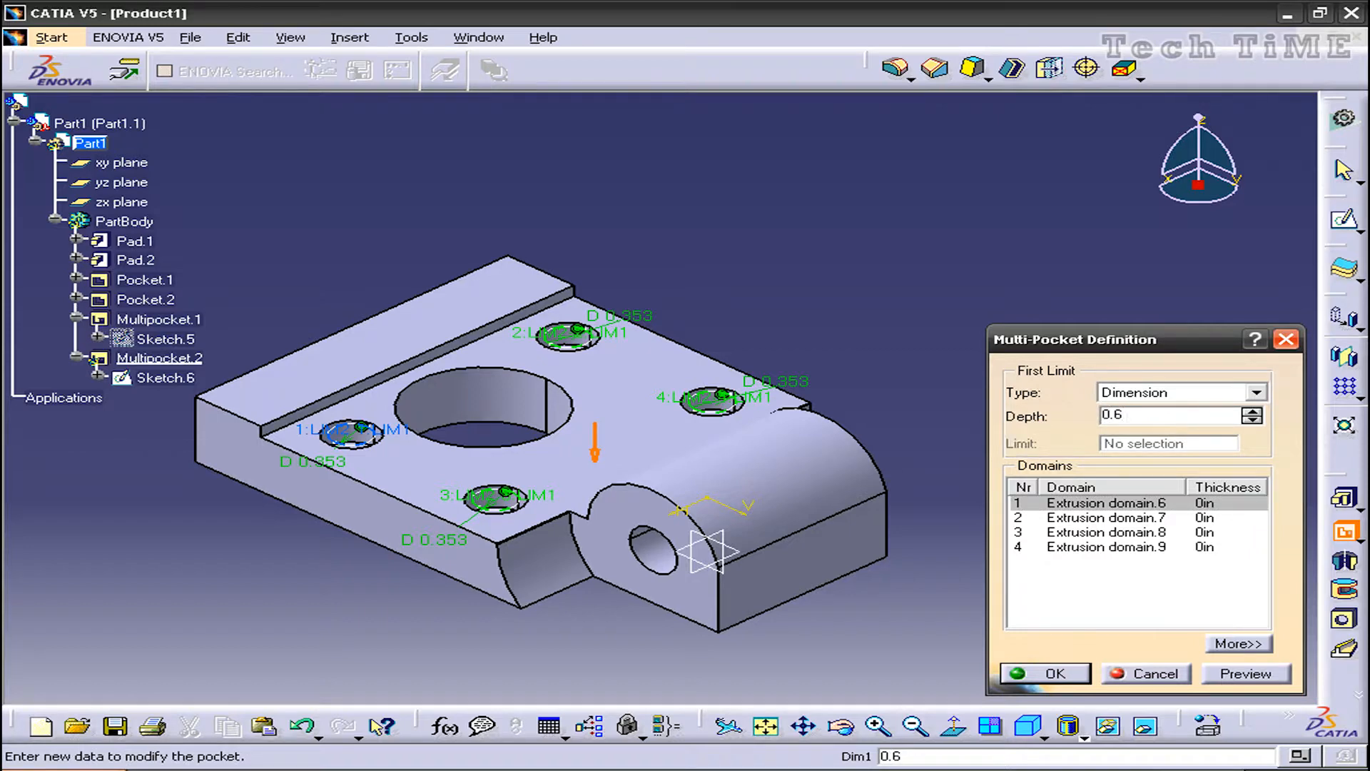
pyautogui.write('5')
pyautogui.click(1140, 516)
pyautogui.click(1136, 421)
pyautogui.write('0.625')
# - Set the depth of domains 3 and 4 to 0.625 in and create the multi-pocket
pyautogui.click(1137, 531)
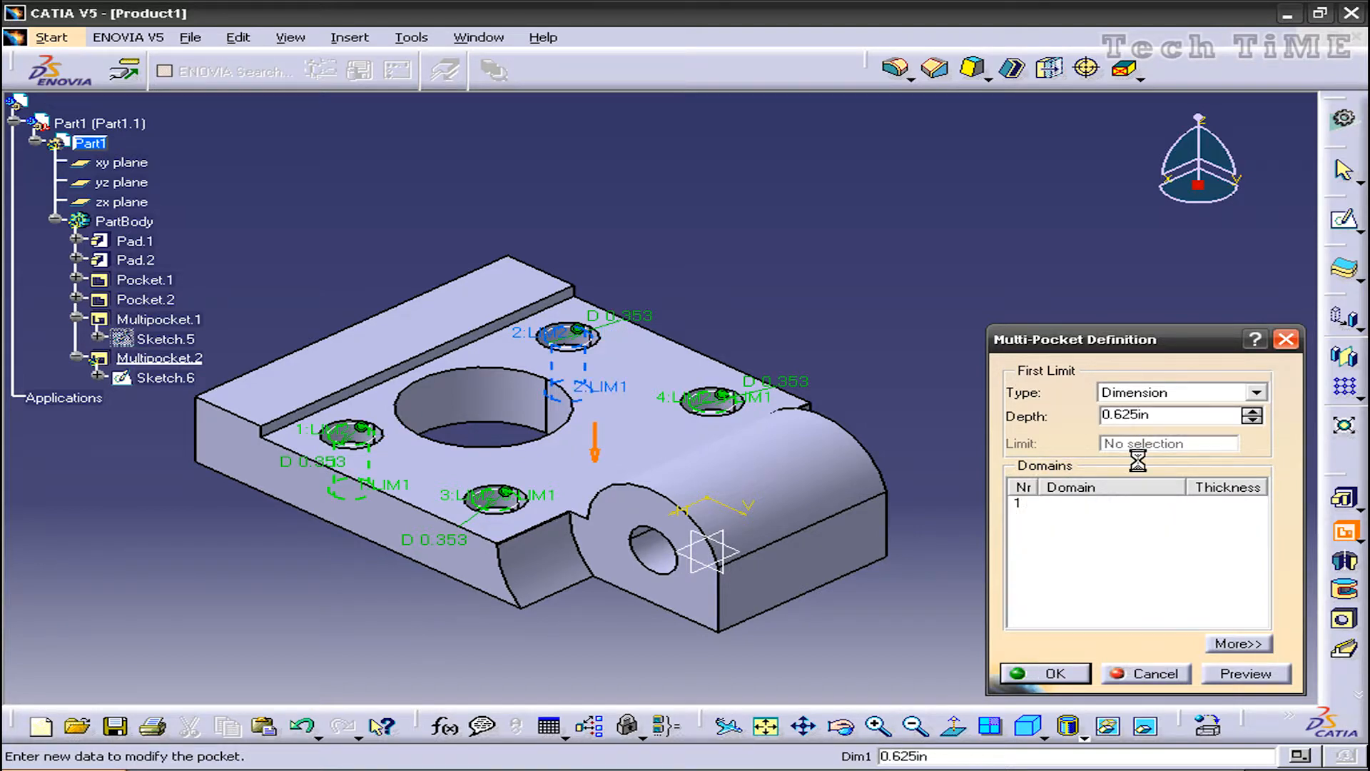
pyautogui.moveTo(1124, 417); pyautogui.dragTo(1049, 418)
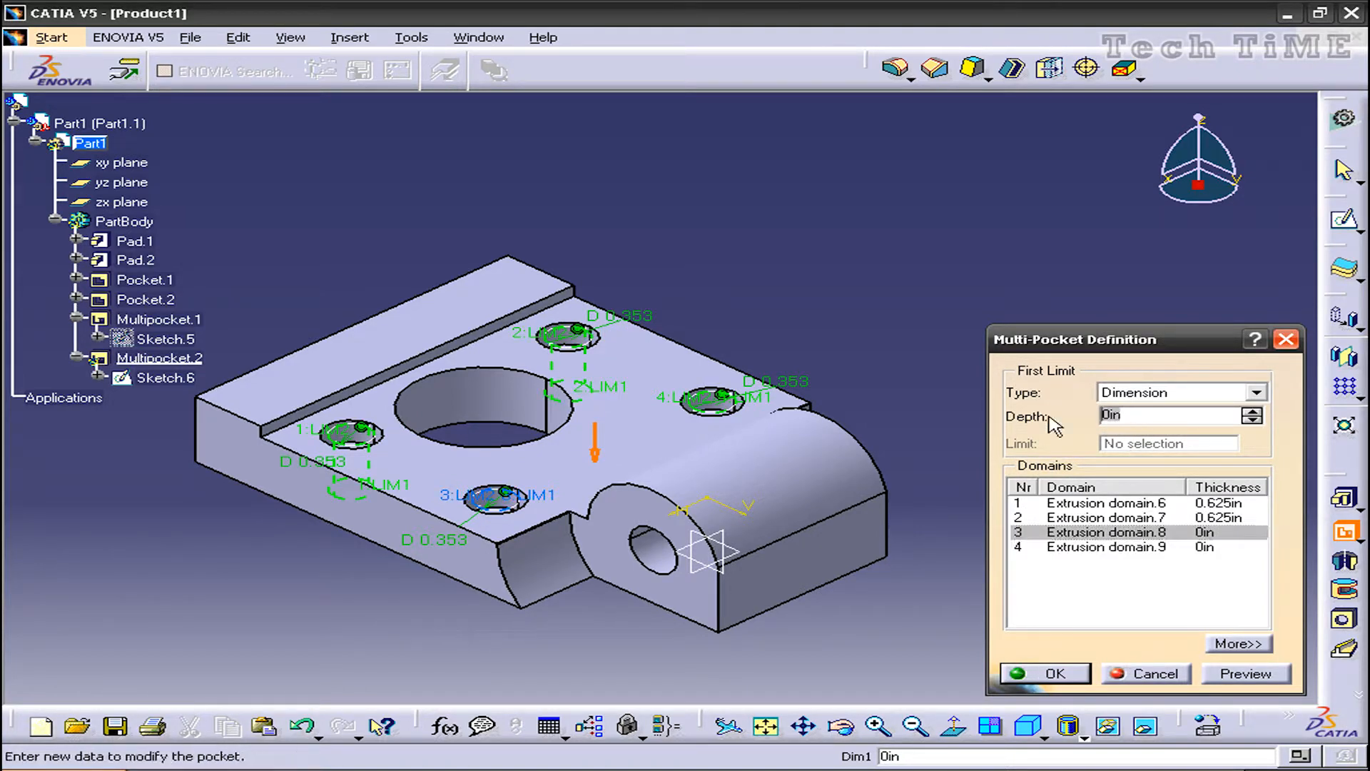
pyautogui.click(1136, 547)
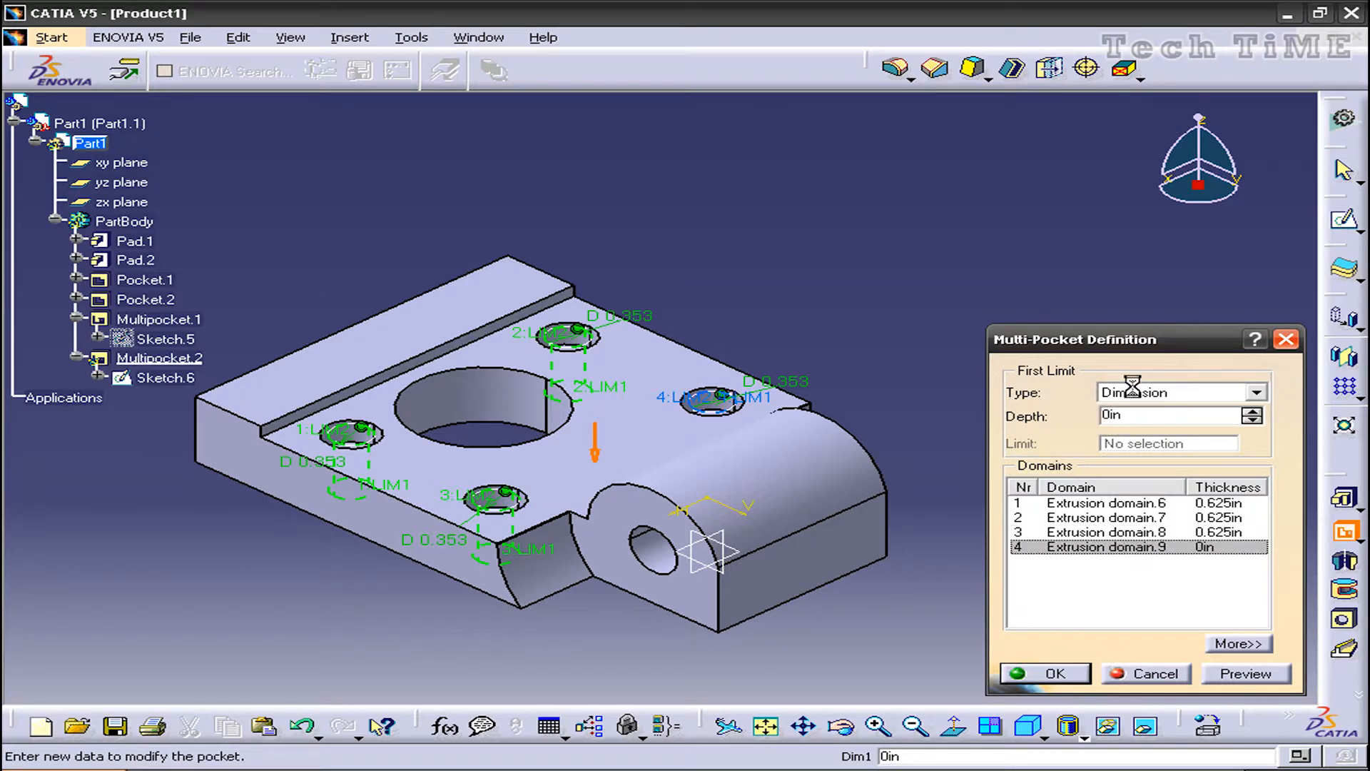
pyautogui.moveTo(1145, 417); pyautogui.dragTo(1084, 436)
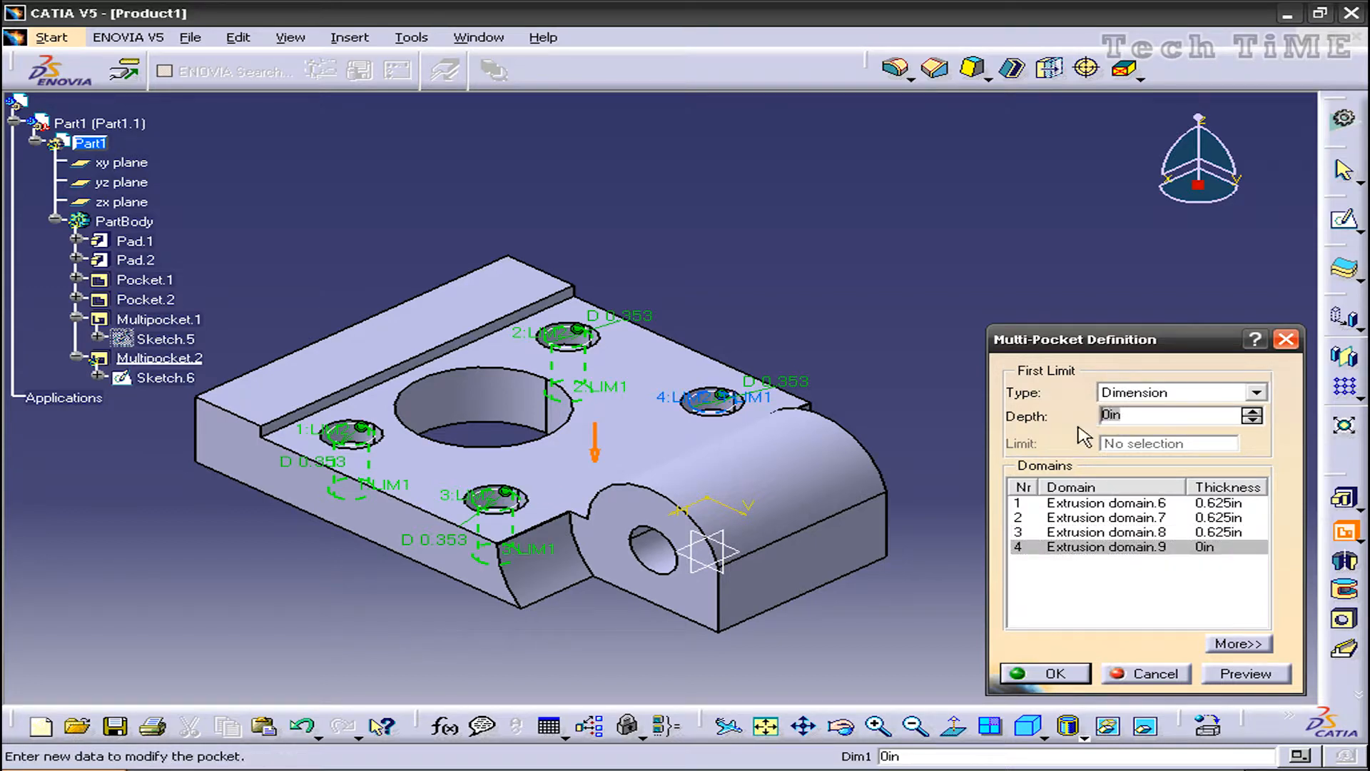
pyautogui.write('0.625')
pyautogui.click(1152, 531)
pyautogui.click(1054, 673)
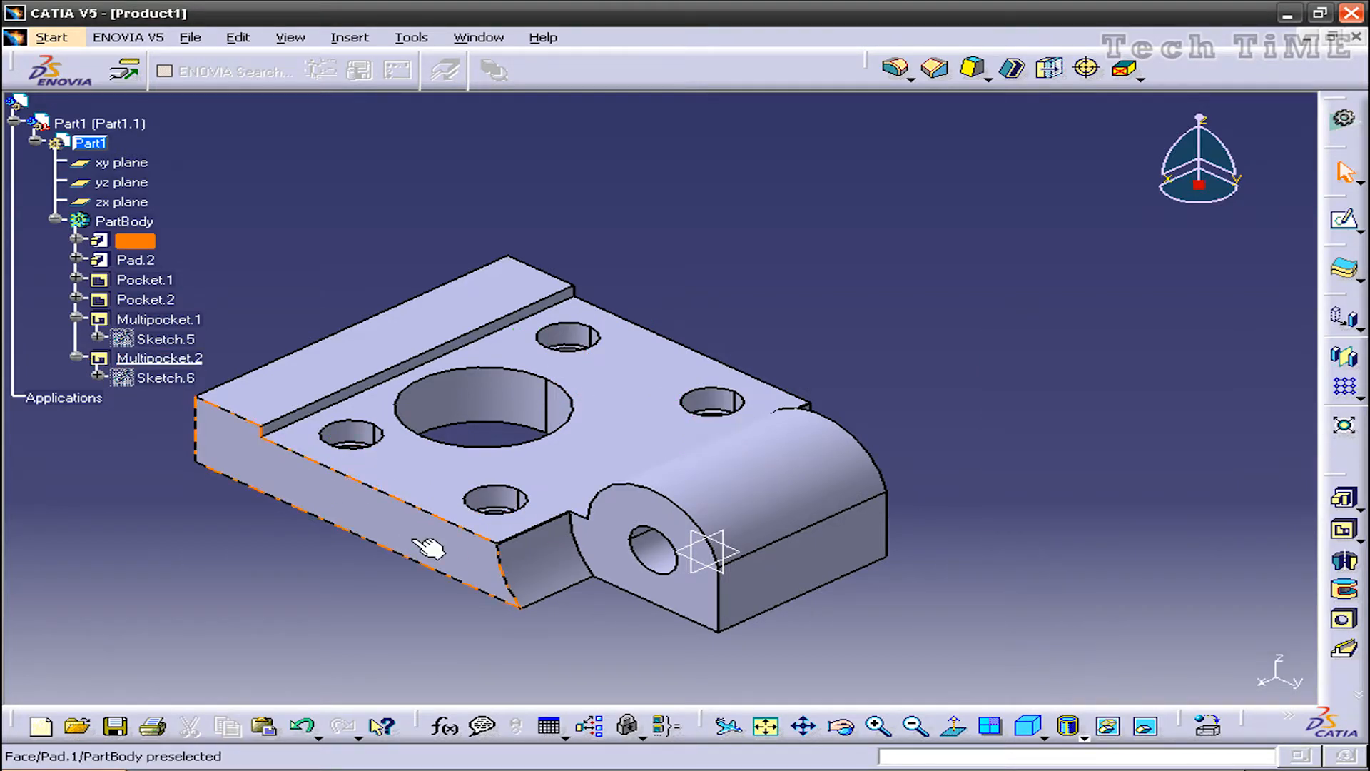
# - On the base's long side face, sketch a closed profile about 0.57 in wide spanning the base height, with an arc facing the lug
pyautogui.click(1348, 225)
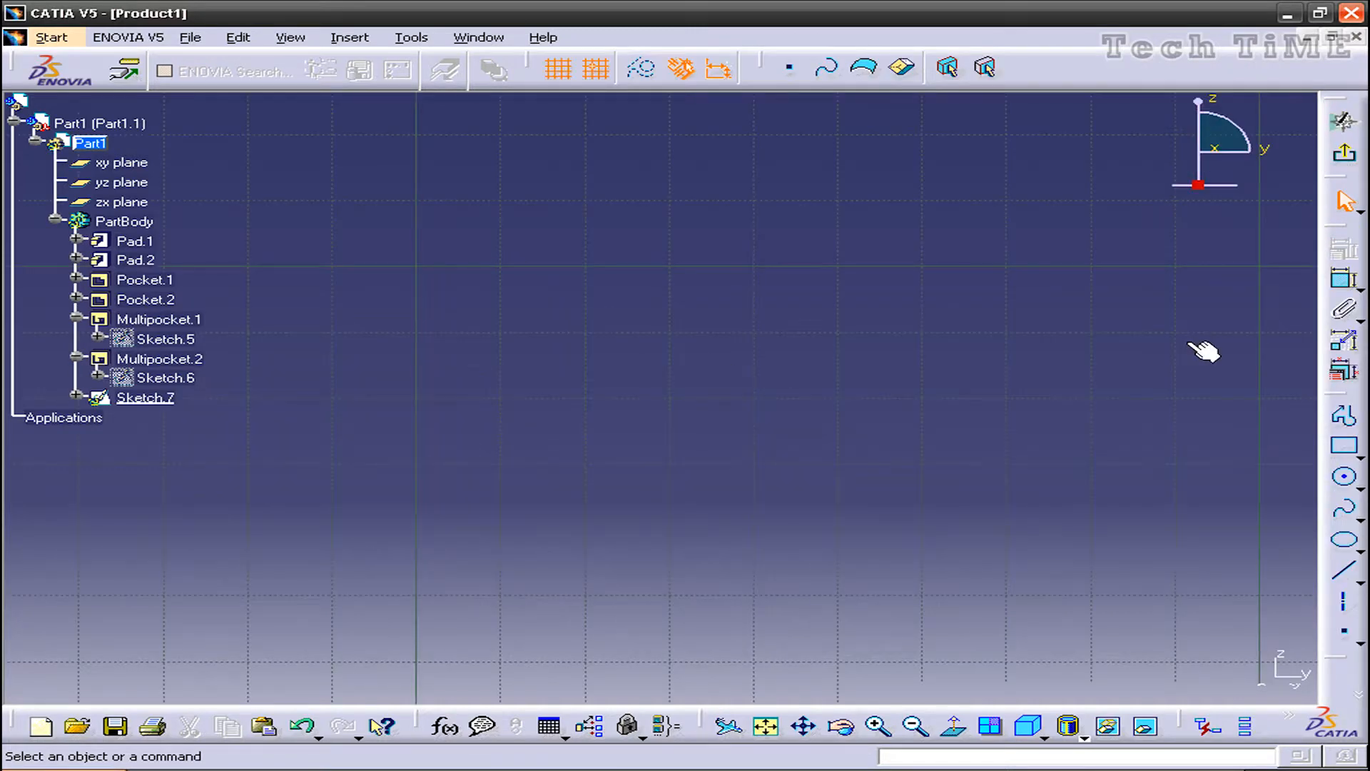
pyautogui.click(765, 726)
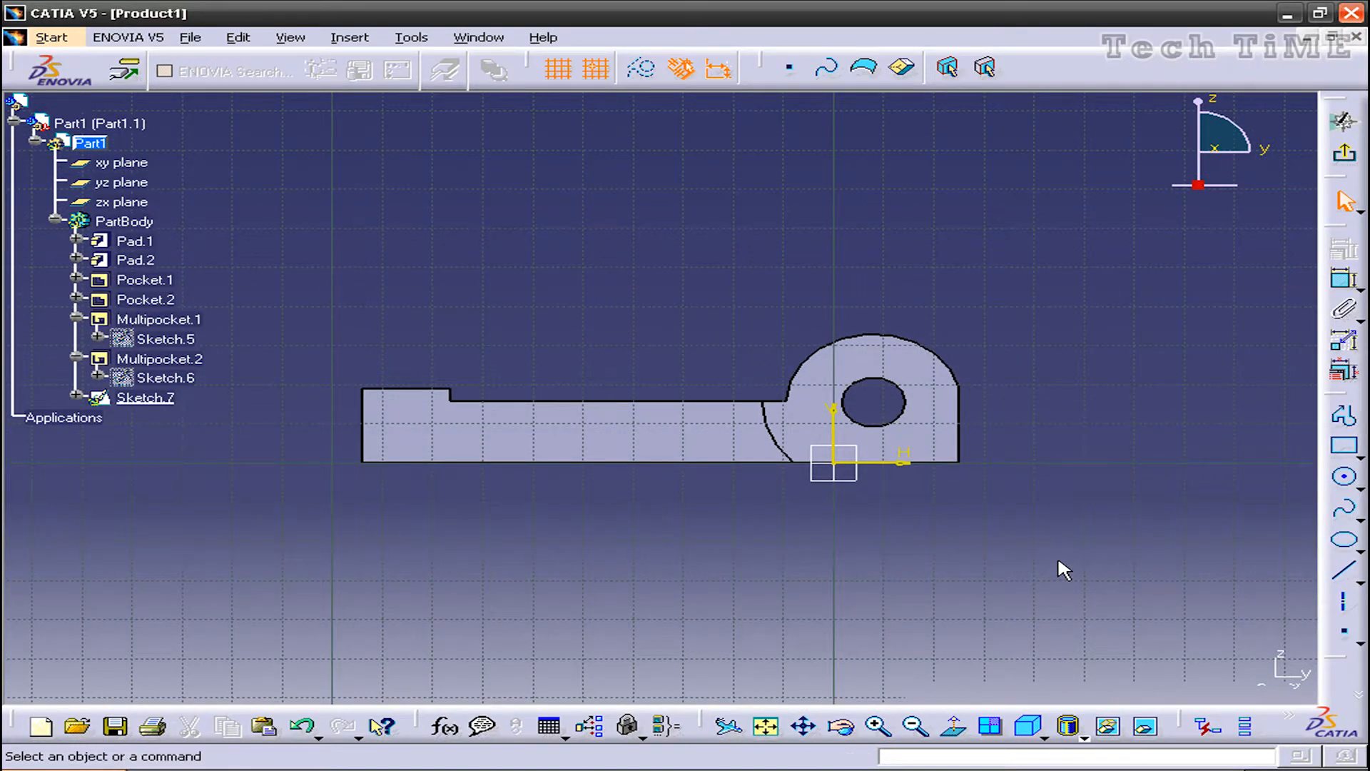
pyautogui.click(1344, 416)
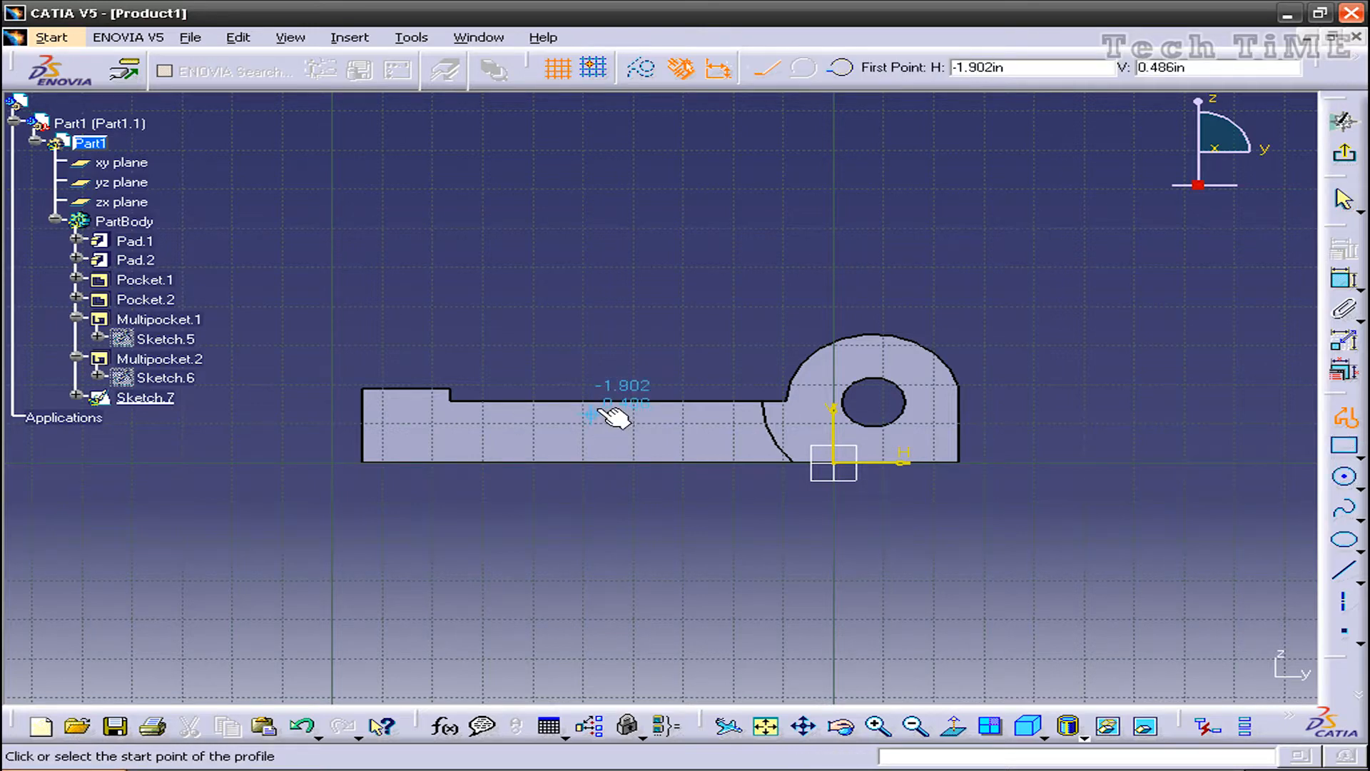
pyautogui.click(630, 402)
pyautogui.click(629, 464)
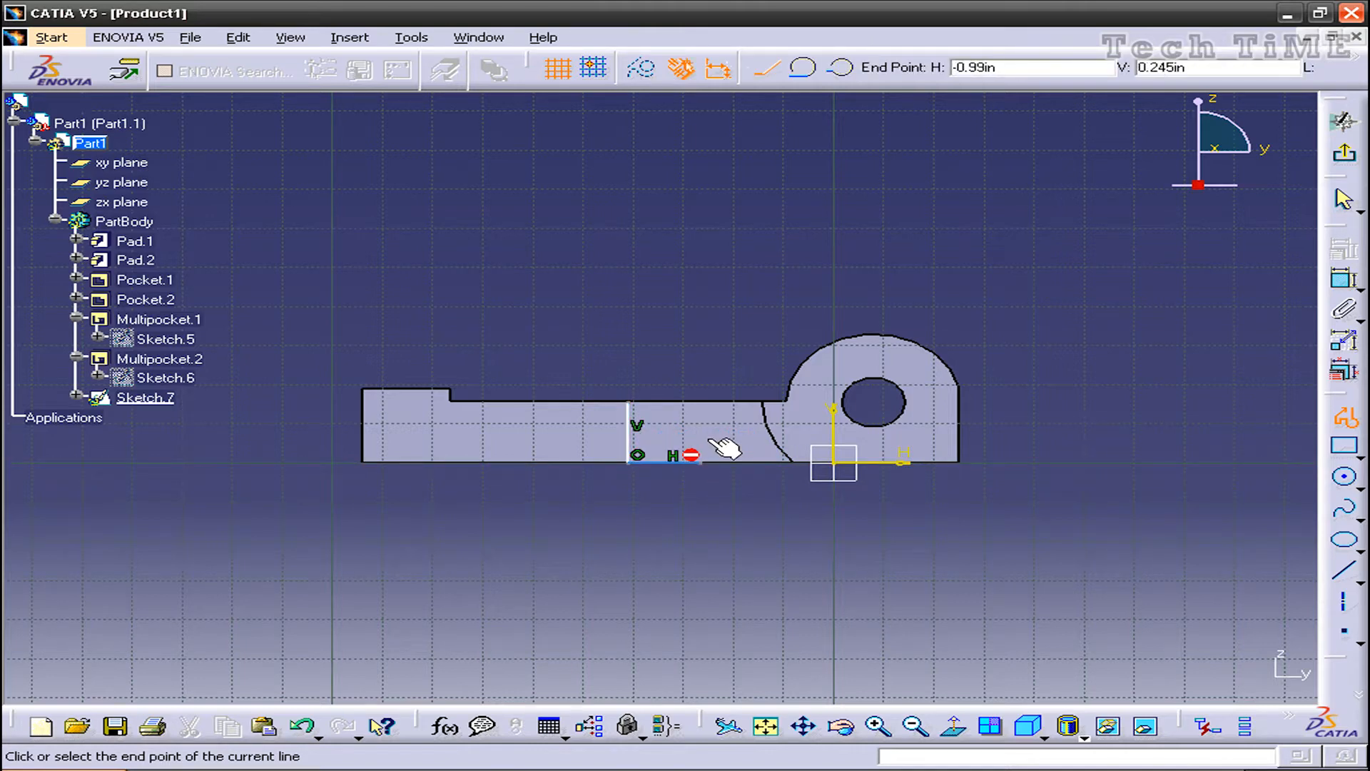
pyautogui.click(842, 67)
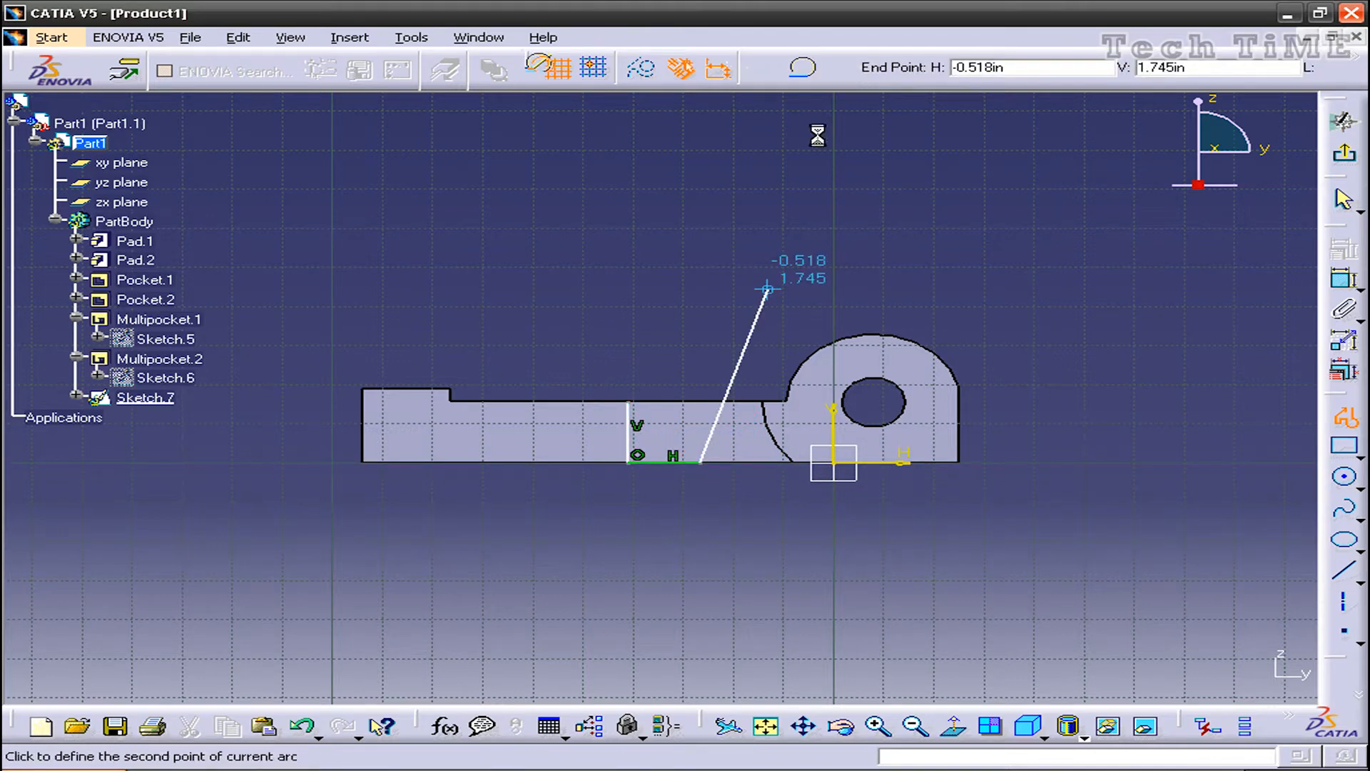
pyautogui.click(687, 438)
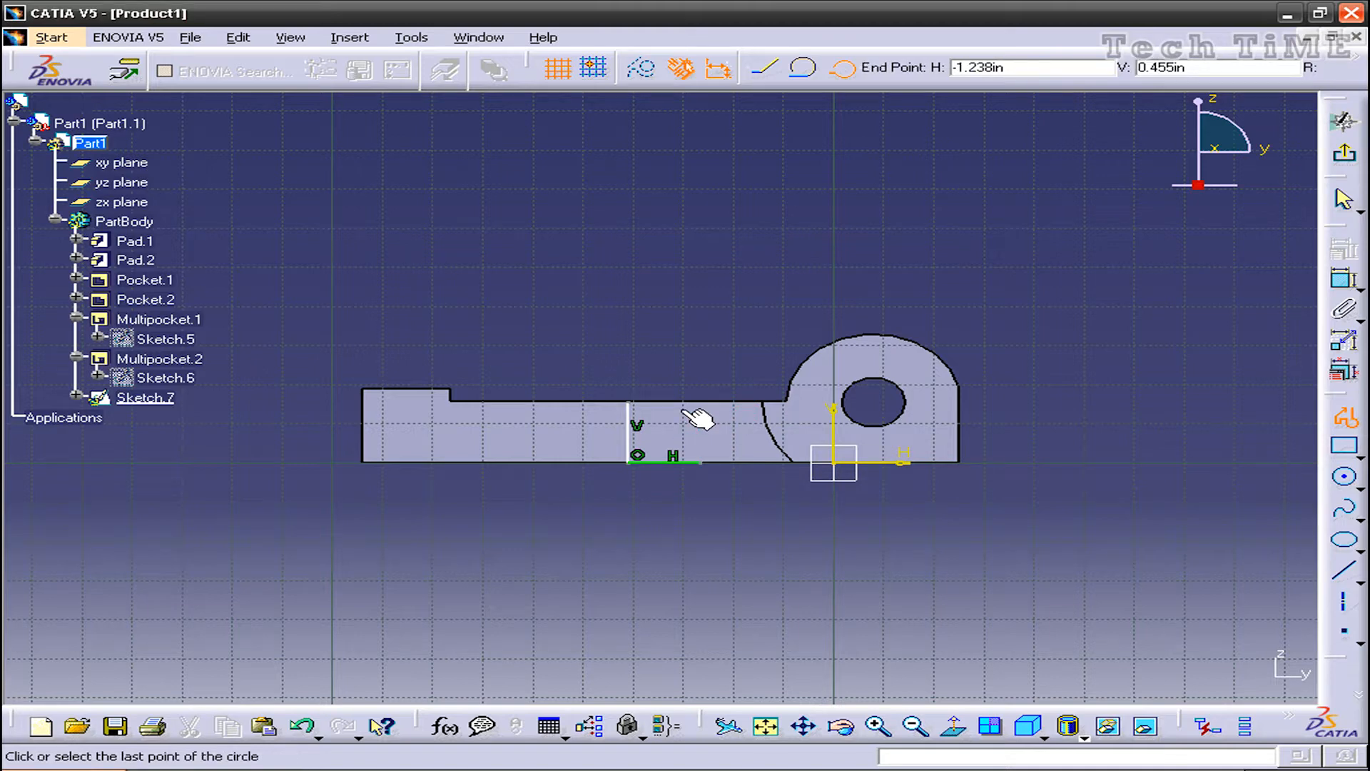
pyautogui.click(681, 402)
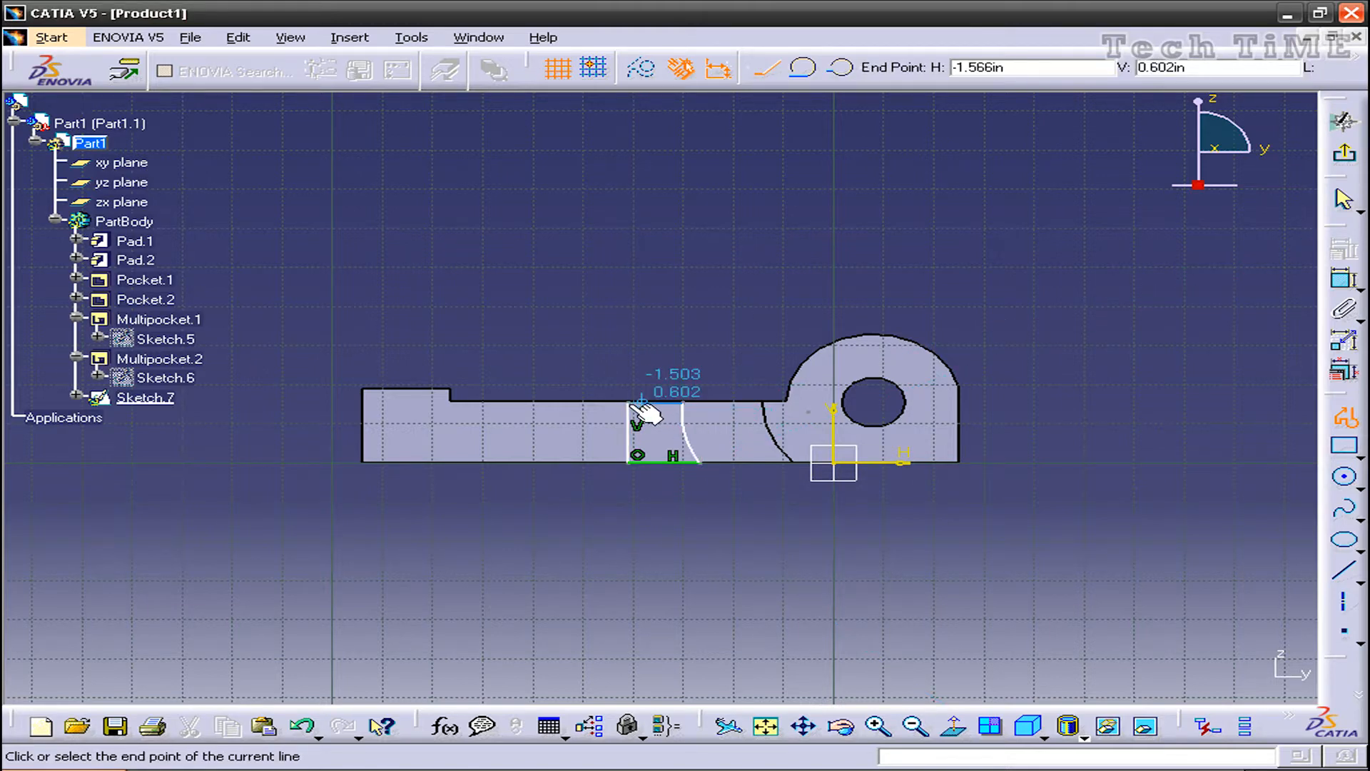
pyautogui.click(628, 403)
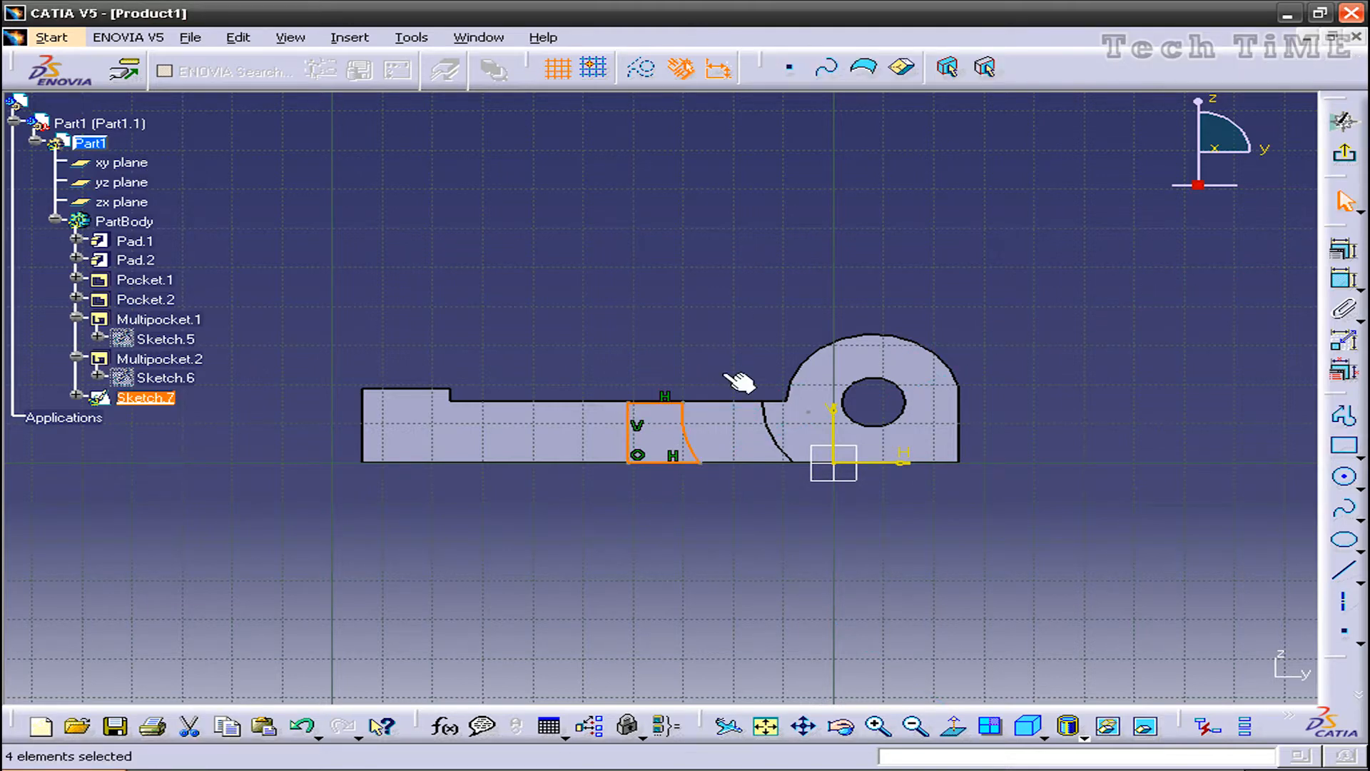
pyautogui.keyDown('ctrl'); pyautogui.click(698, 400); pyautogui.keyUp('ctrl')
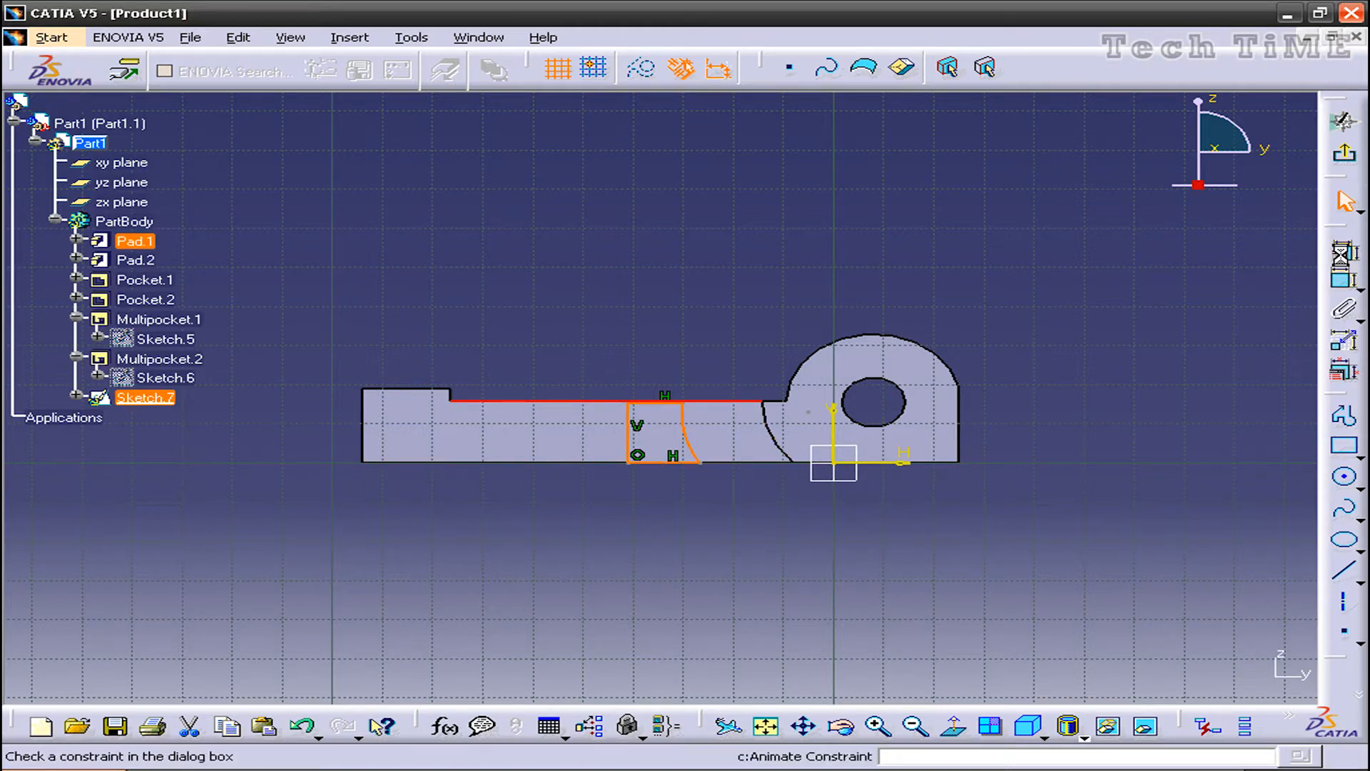
pyautogui.click(1344, 253)
pyautogui.click(1156, 673)
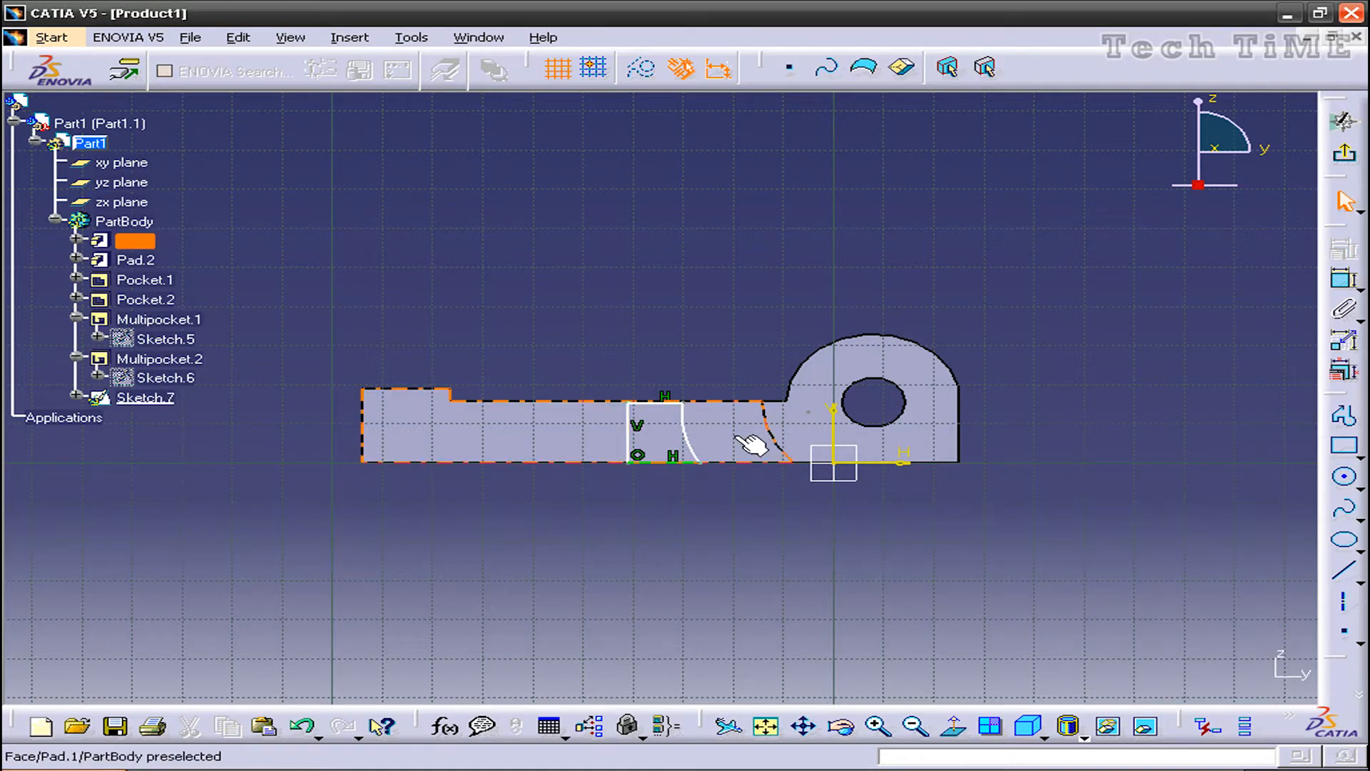
# - Constrain the profile's upper line to be coincident with the upper edge of the base
pyautogui.click(673, 398)
pyautogui.keyDown('ctrl'); pyautogui.click(702, 399); pyautogui.keyUp('ctrl')
pyautogui.click(1345, 247)
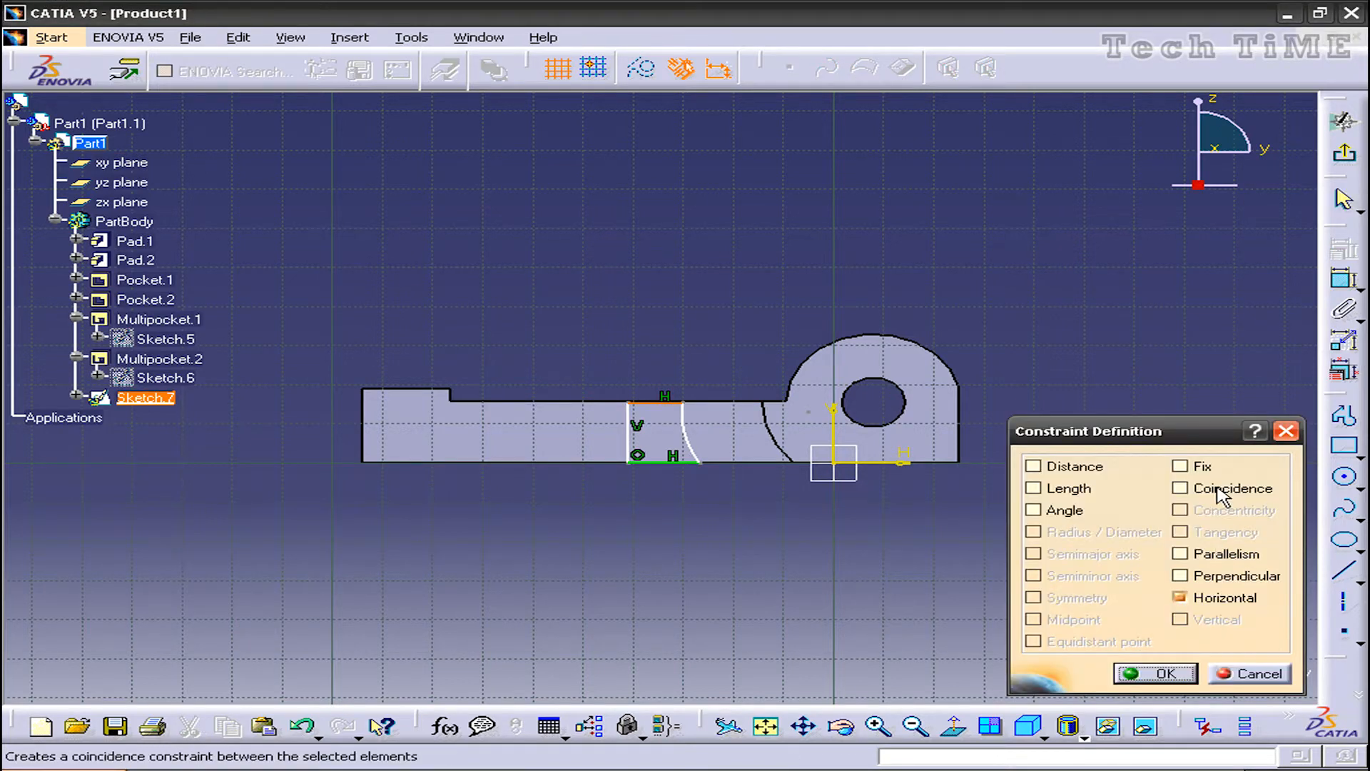
pyautogui.click(1154, 670)
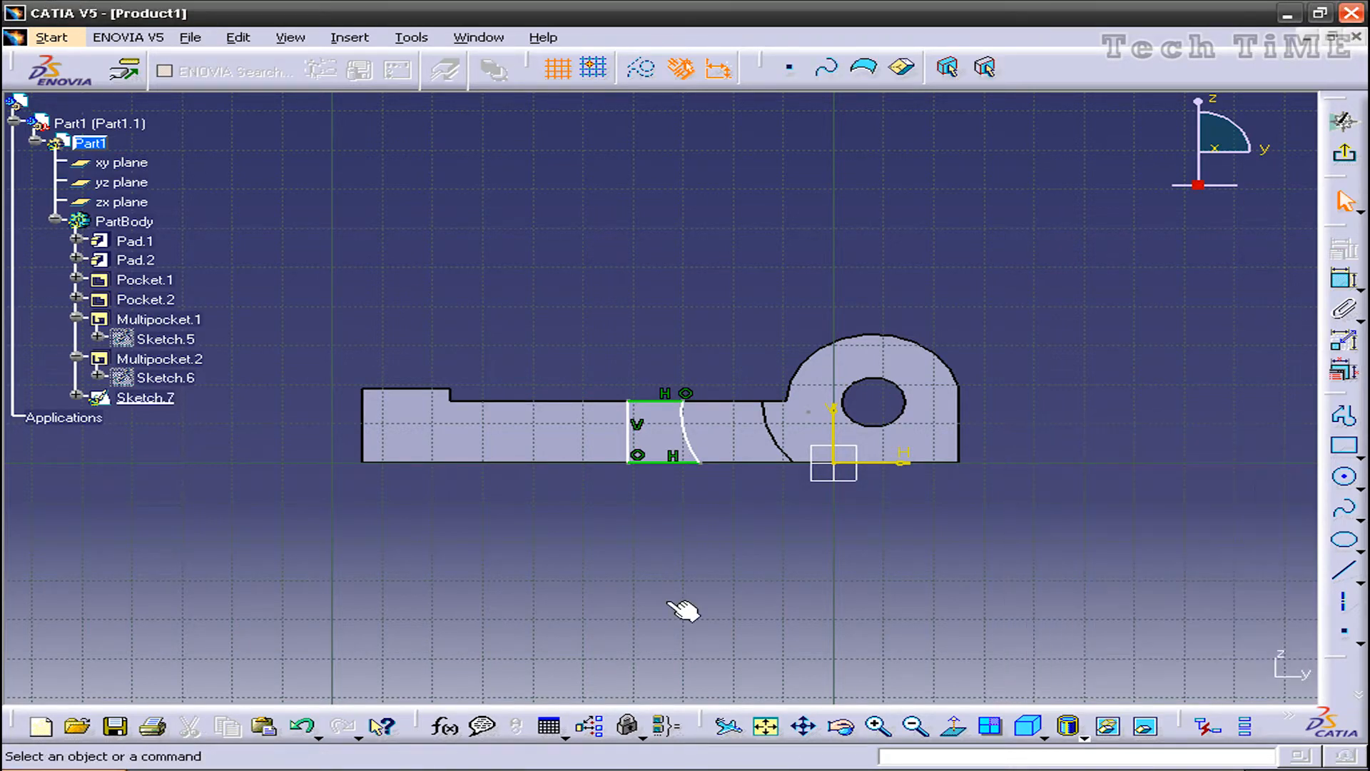
# - Constrain the profile's arc to be concentric with the lug's bore
pyautogui.click(693, 443)
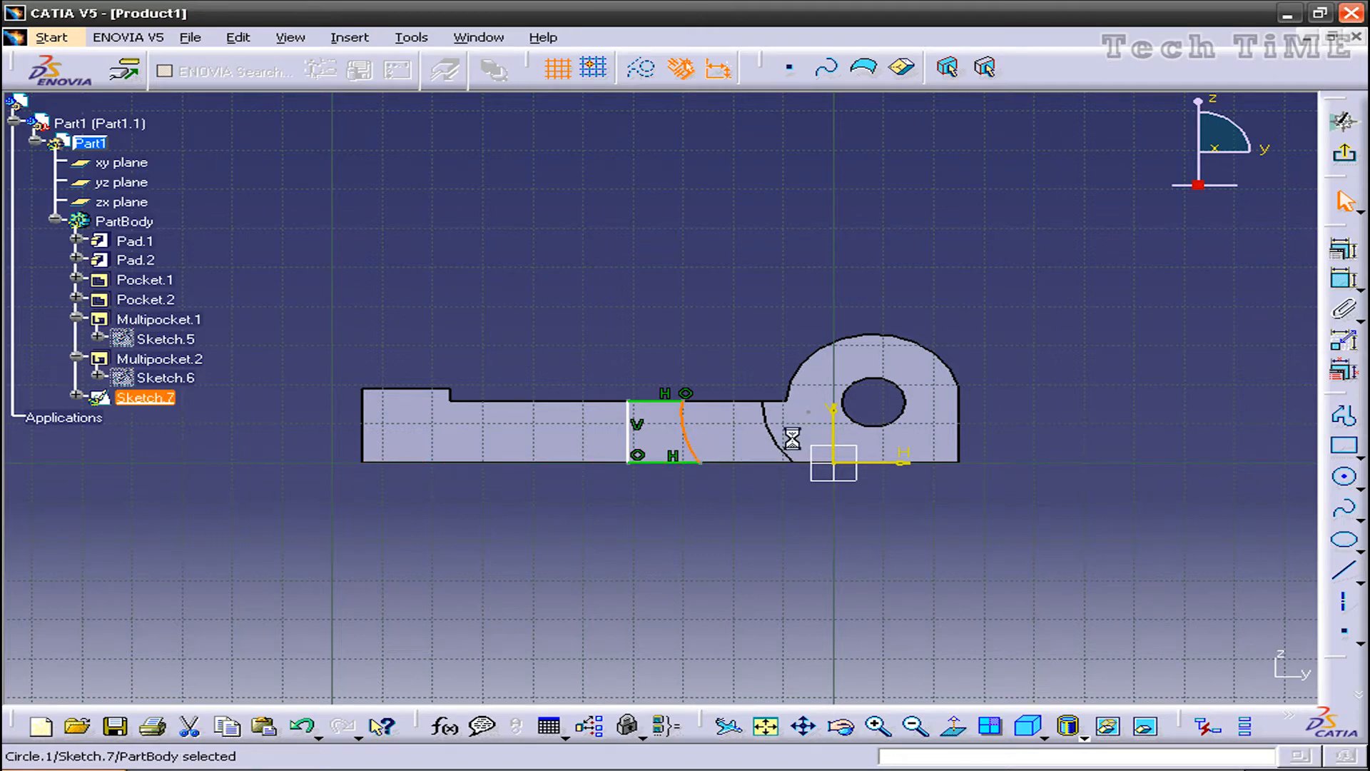
pyautogui.keyDown('ctrl'); pyautogui.click(900, 397); pyautogui.keyUp('ctrl')
pyautogui.click(1345, 250)
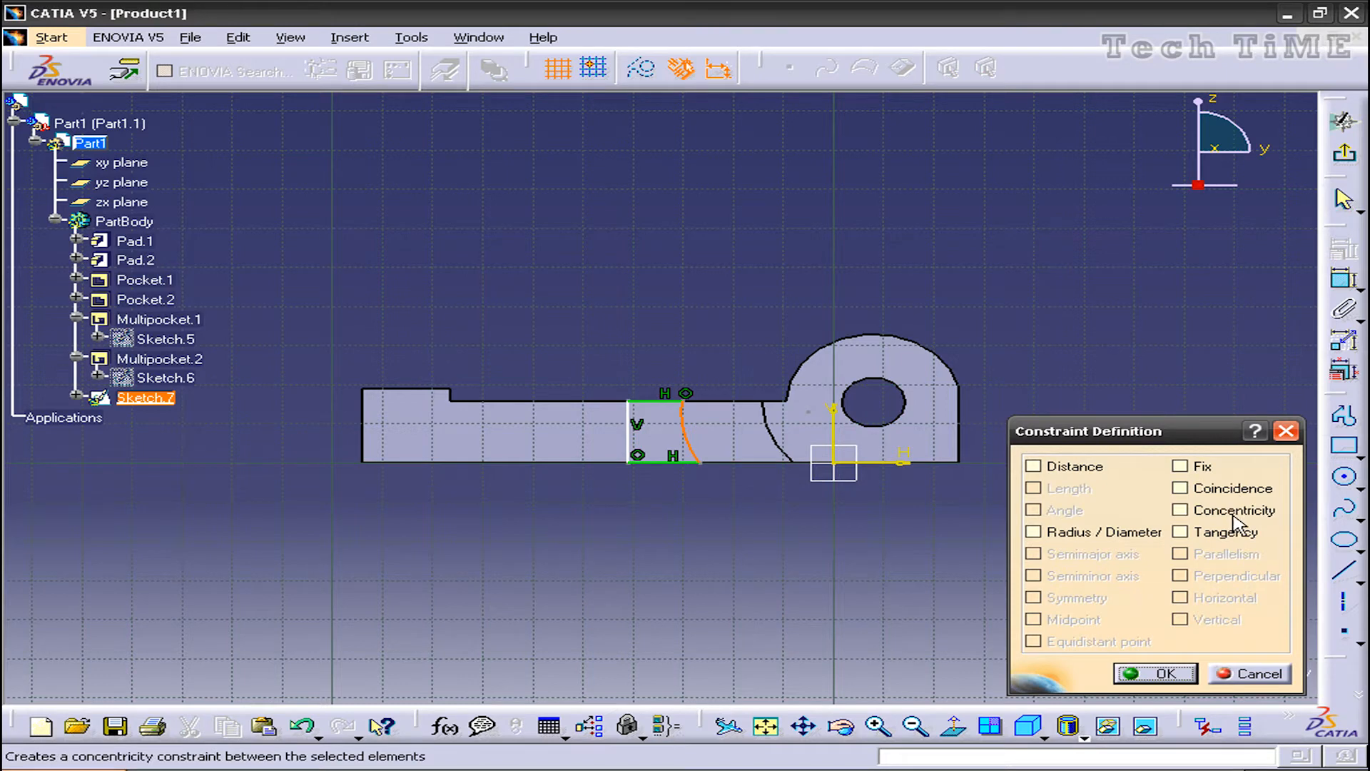
pyautogui.click(1145, 675)
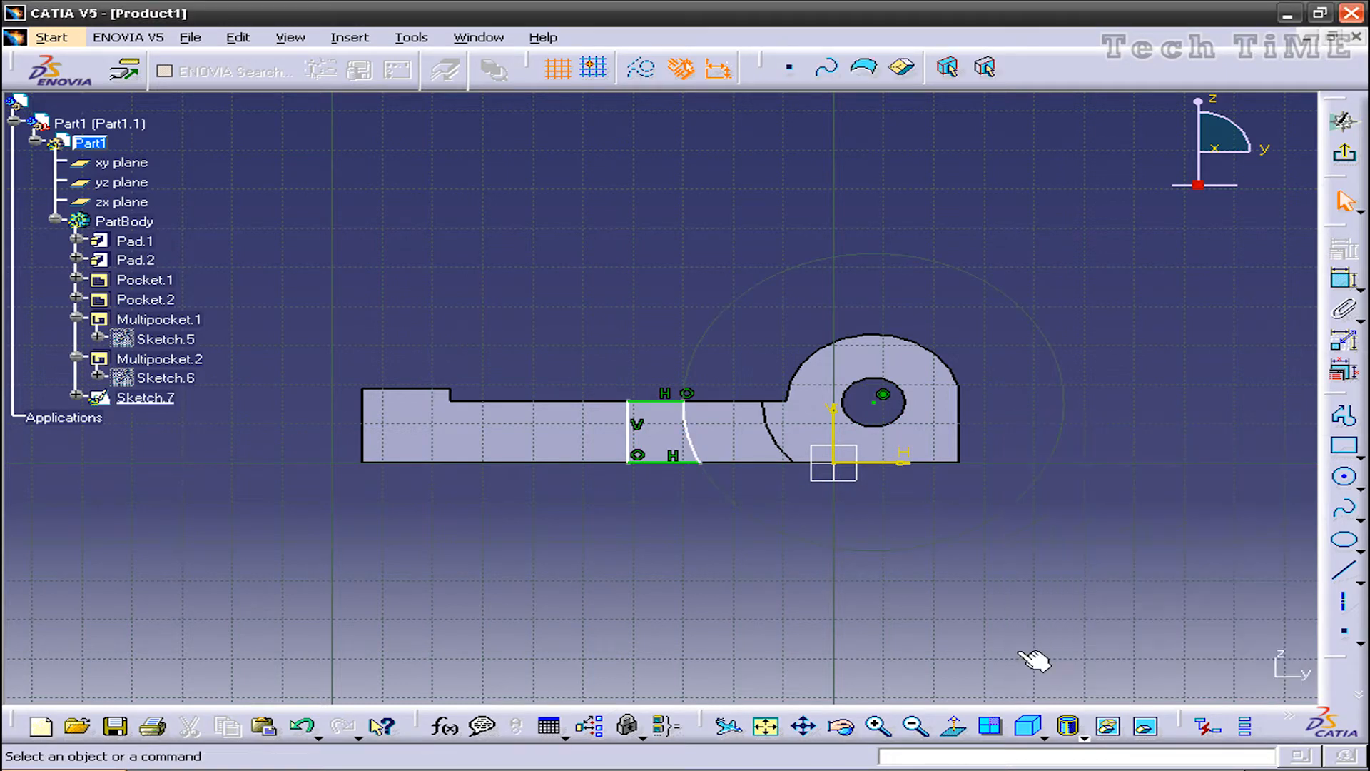
# - Dimension the length of the profile's lower line and set it to 0.562 in
pyautogui.click(1344, 279)
pyautogui.click(652, 462)
pyautogui.click(667, 504)
pyautogui.doubleClick(666, 498)
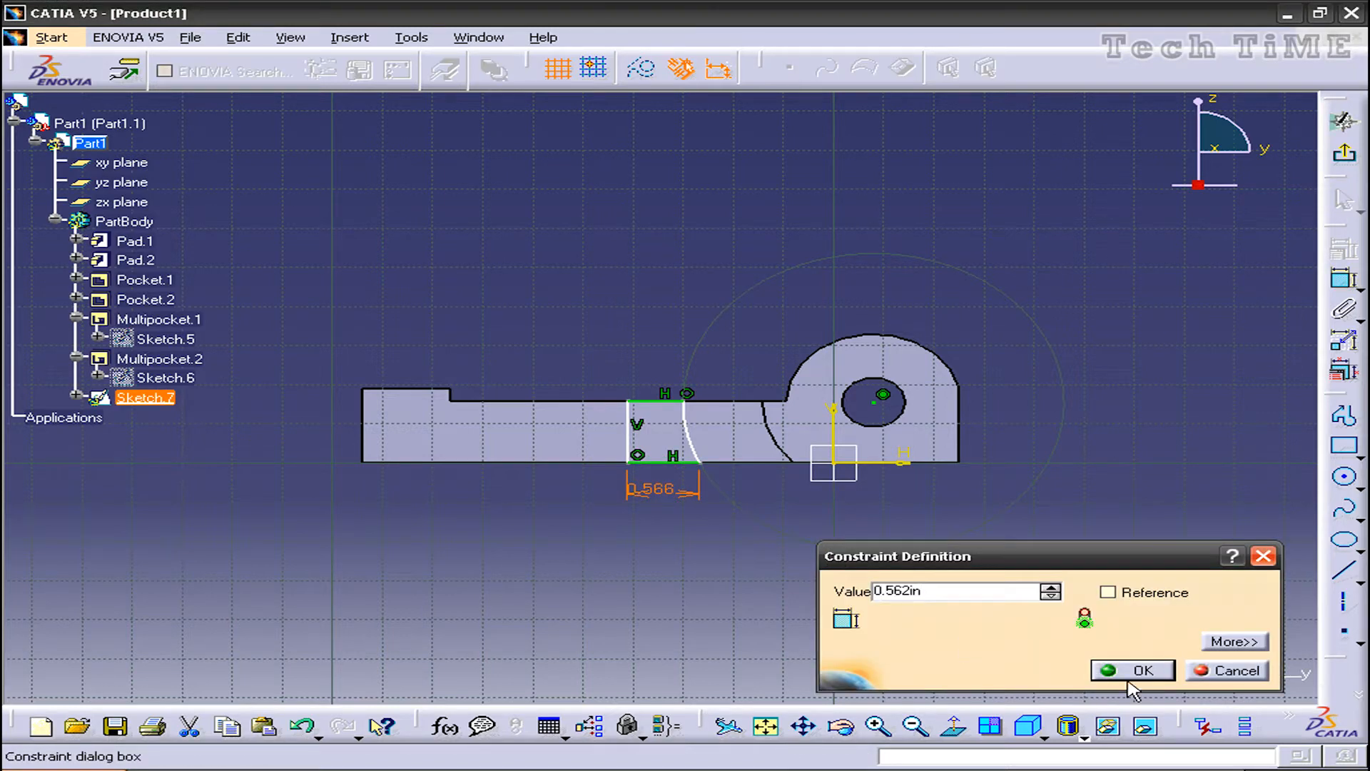
pyautogui.click(1133, 669)
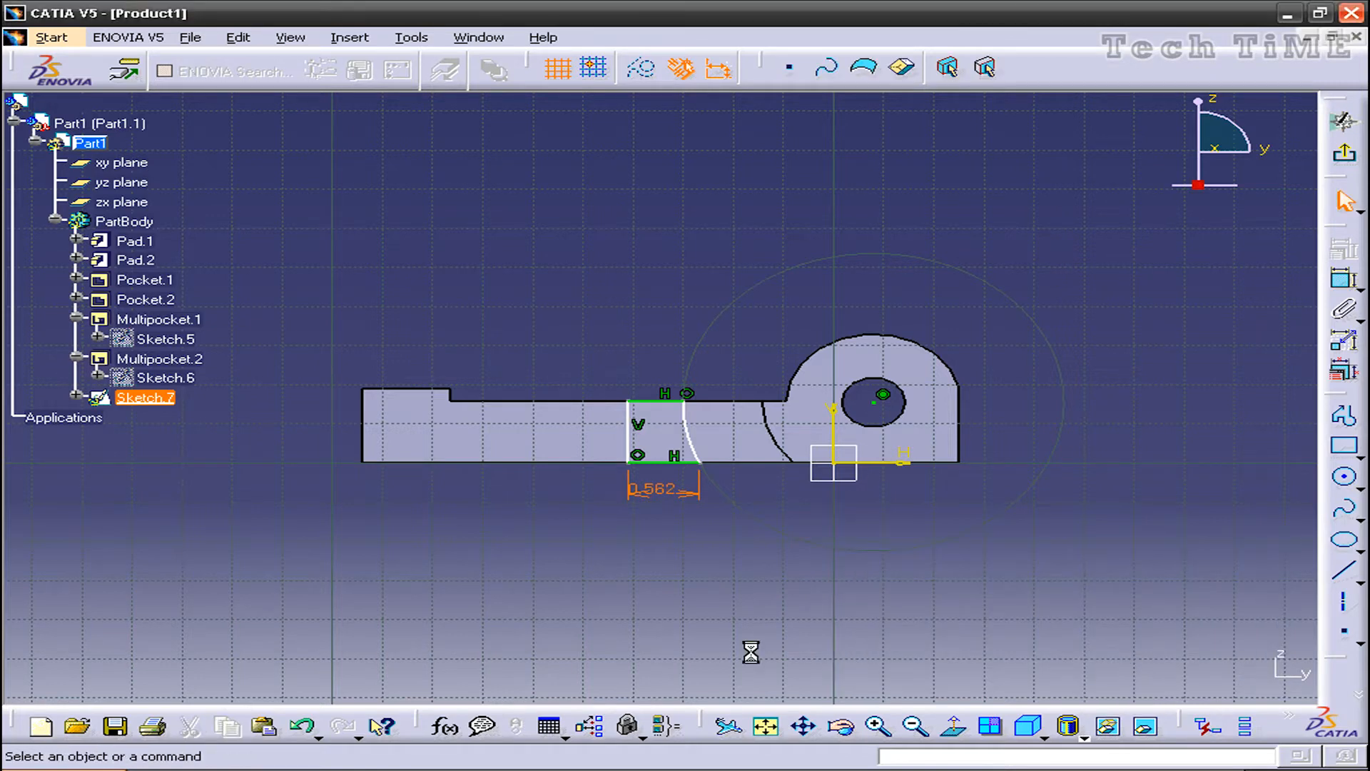
# - Dimension the radius of the profile's arc, set it to 1.515 in, and exit the sketch
pyautogui.click(1343, 278)
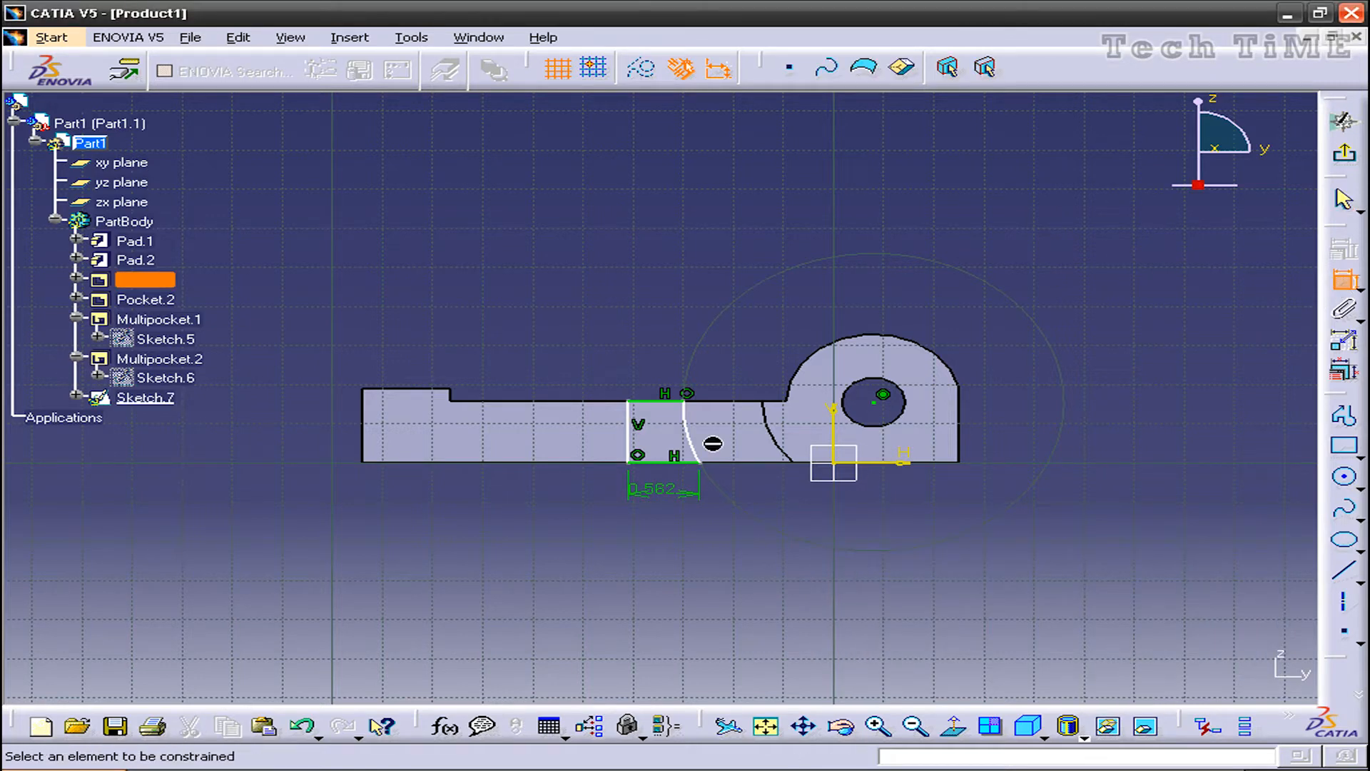
pyautogui.click(695, 448)
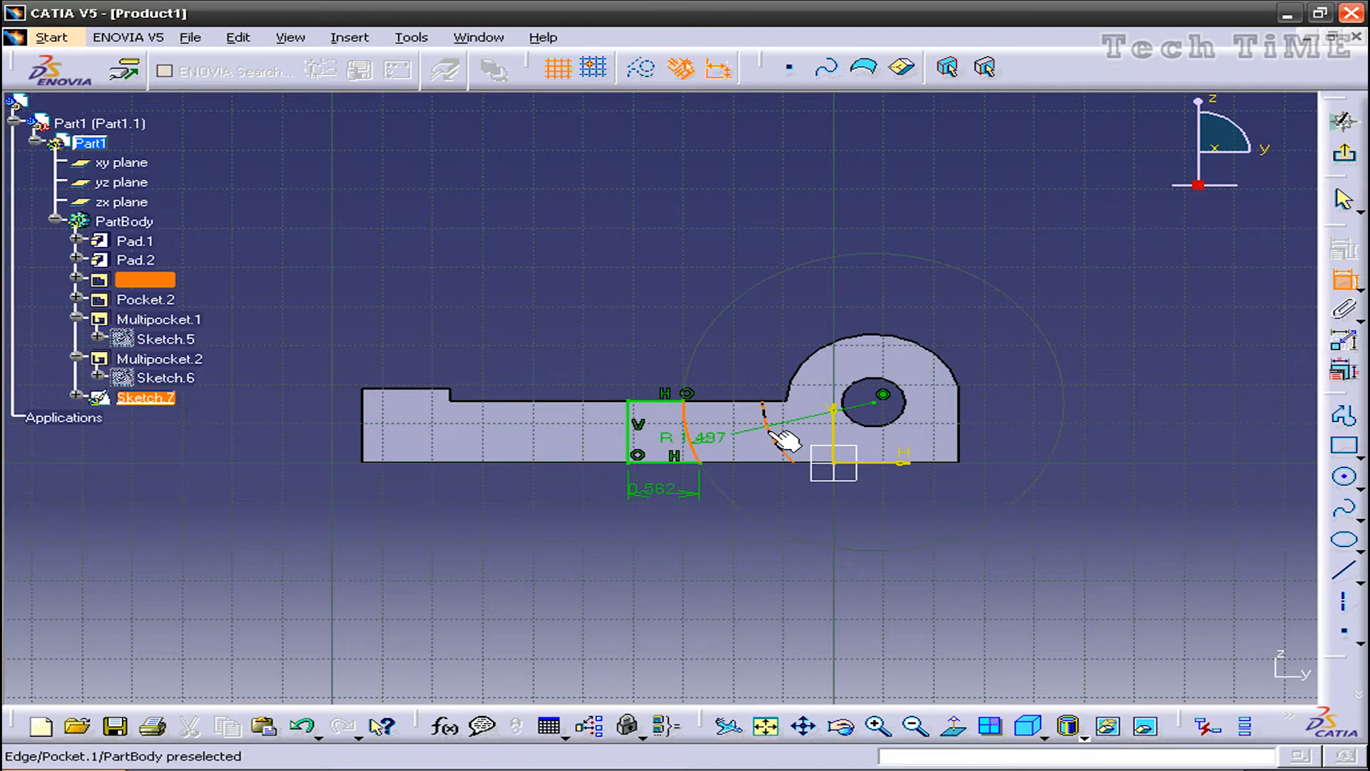
pyautogui.click(717, 440)
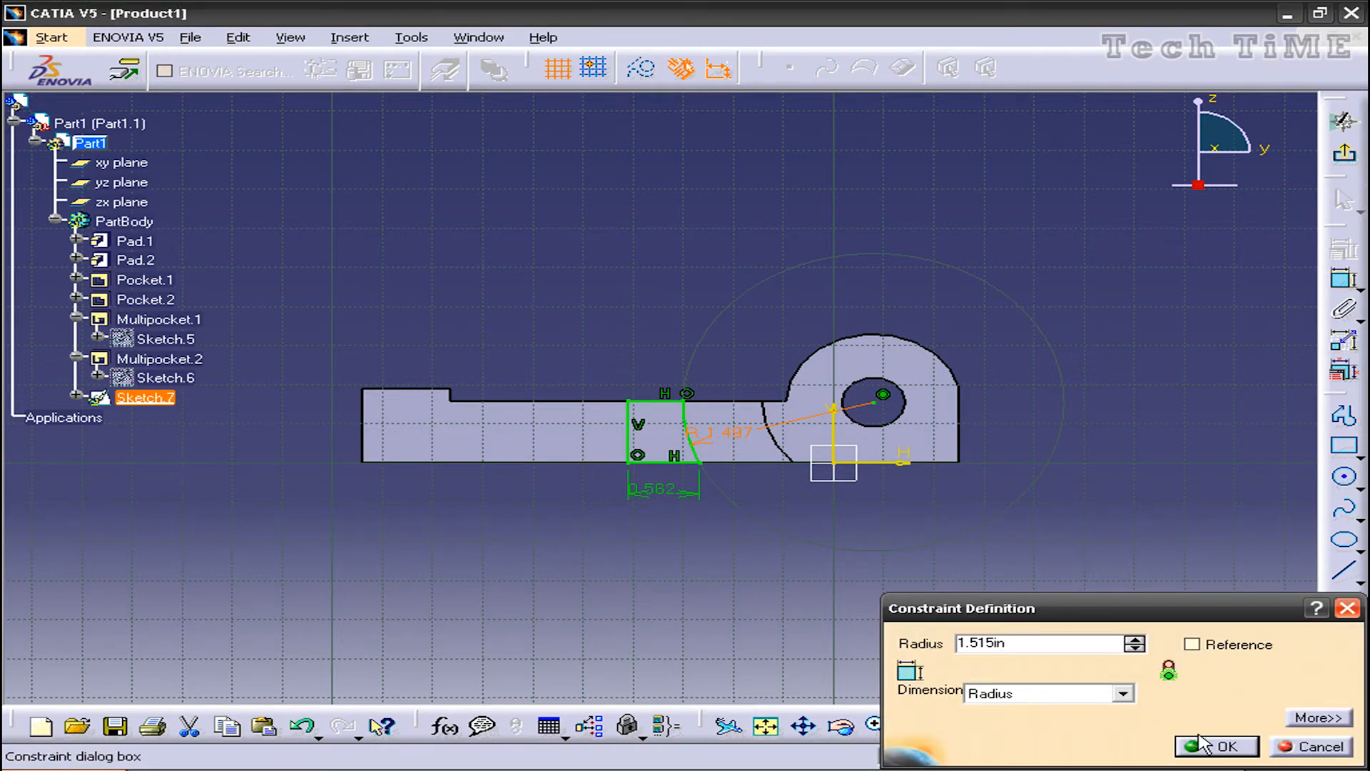
pyautogui.click(1226, 747)
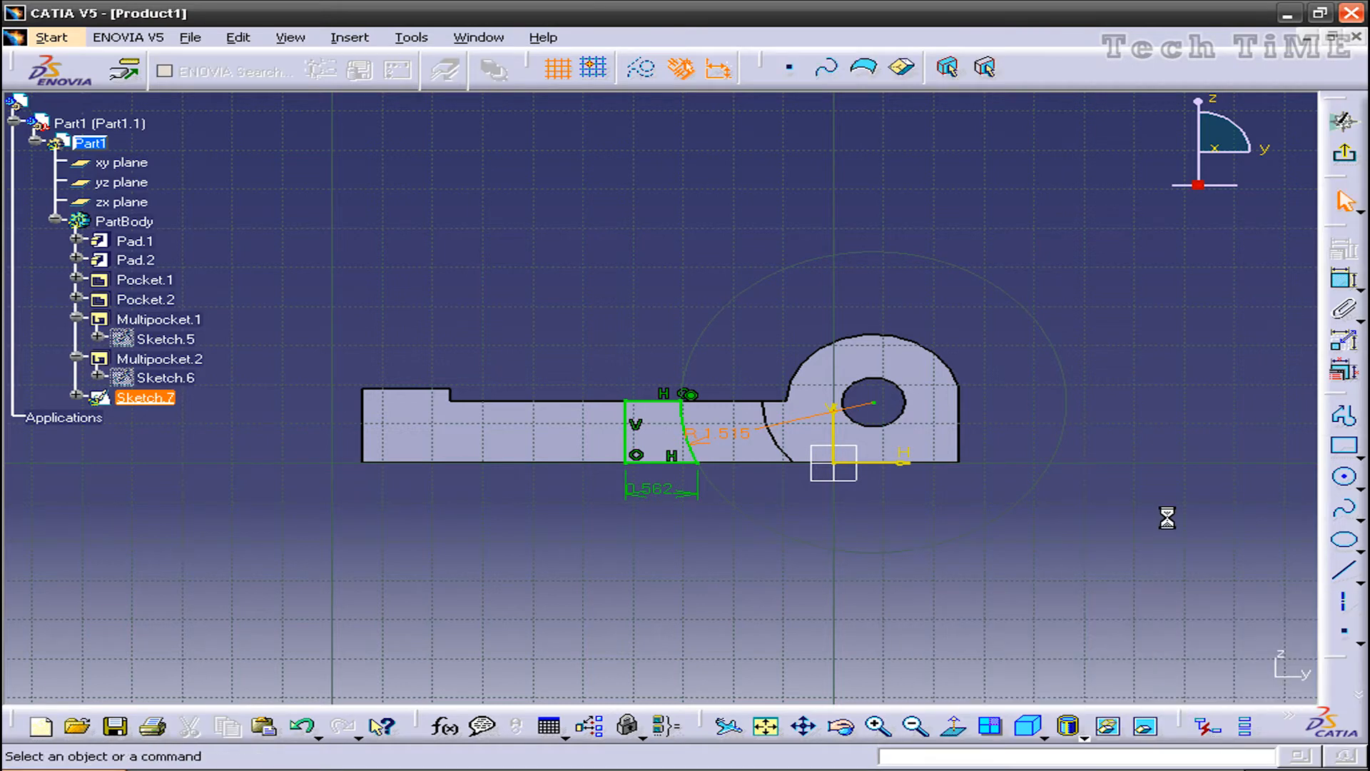
pyautogui.click(1345, 152)
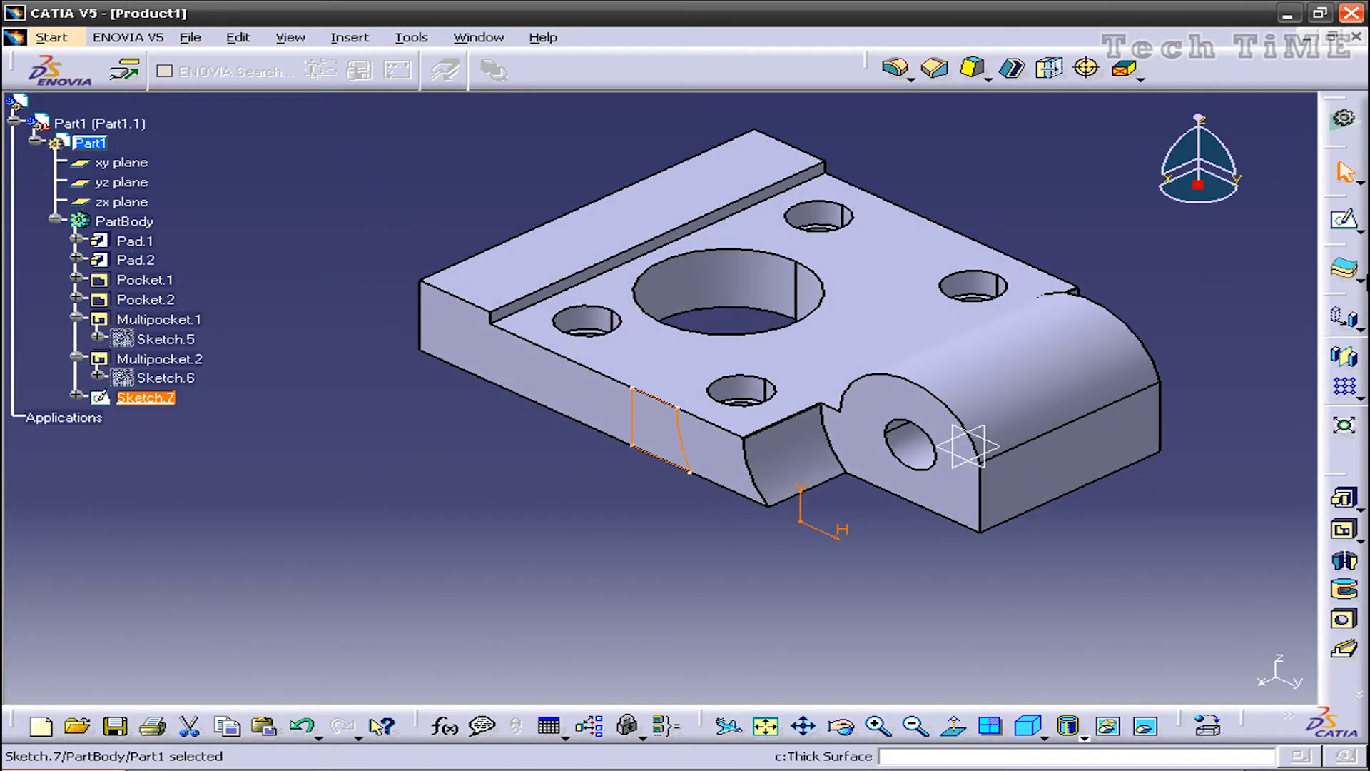
# - Extrude the arc-sided profile outward from the base's side face as a 0.125 in long pad
pyautogui.click(1346, 500)
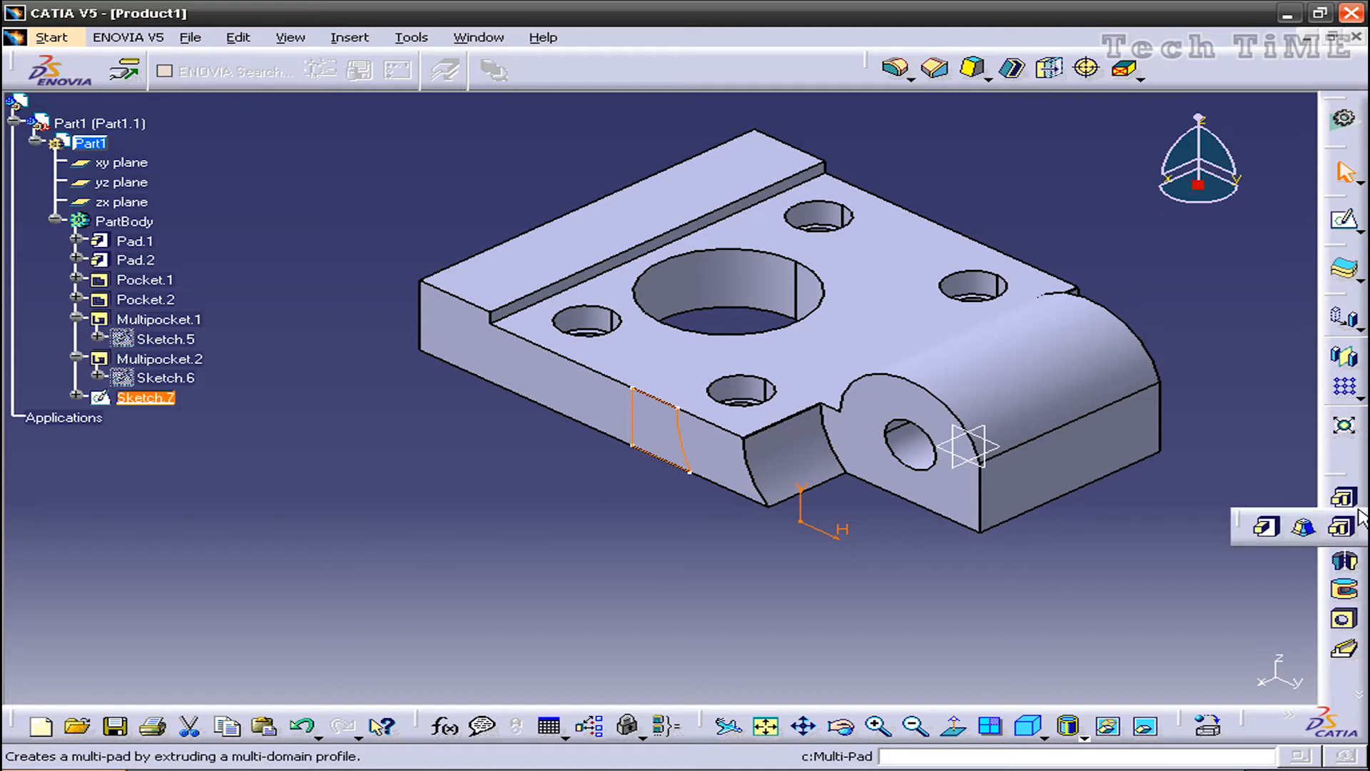
pyautogui.click(1260, 530)
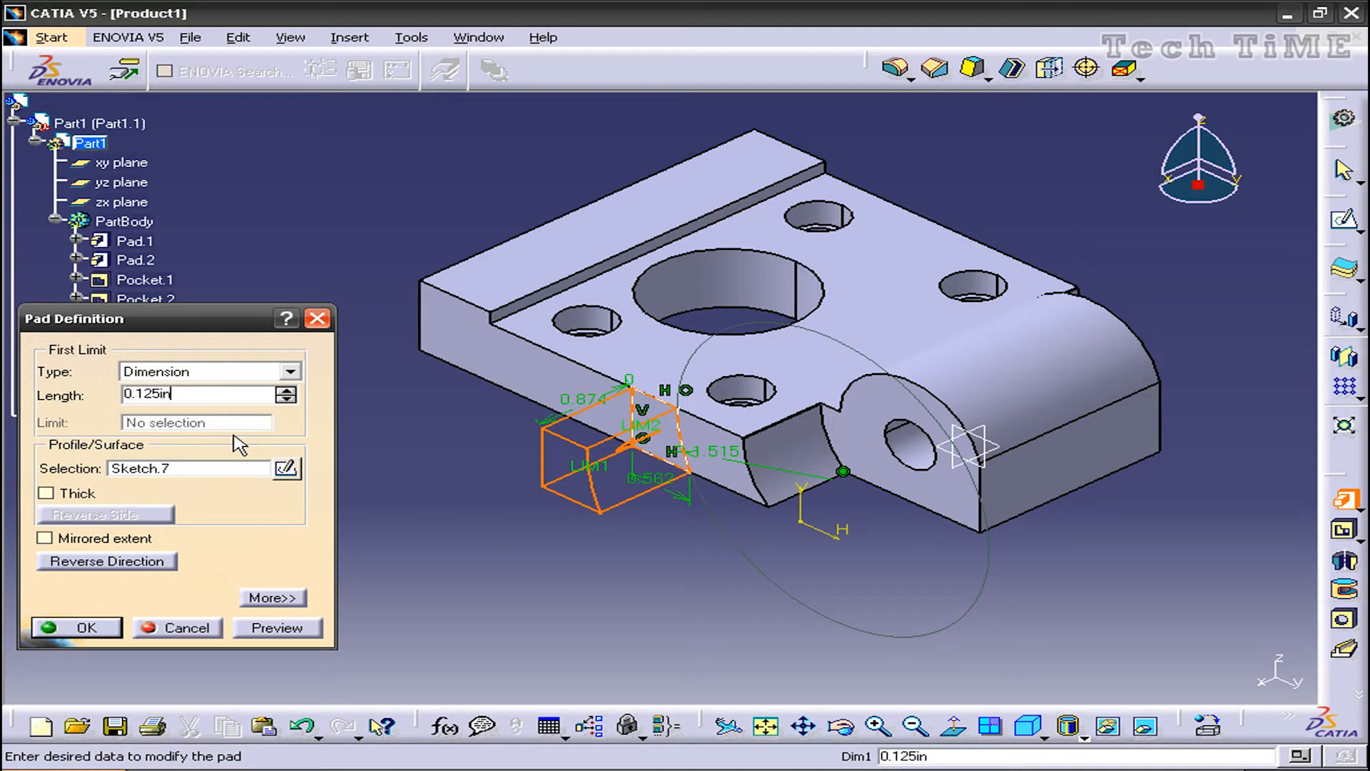
pyautogui.click(97, 630)
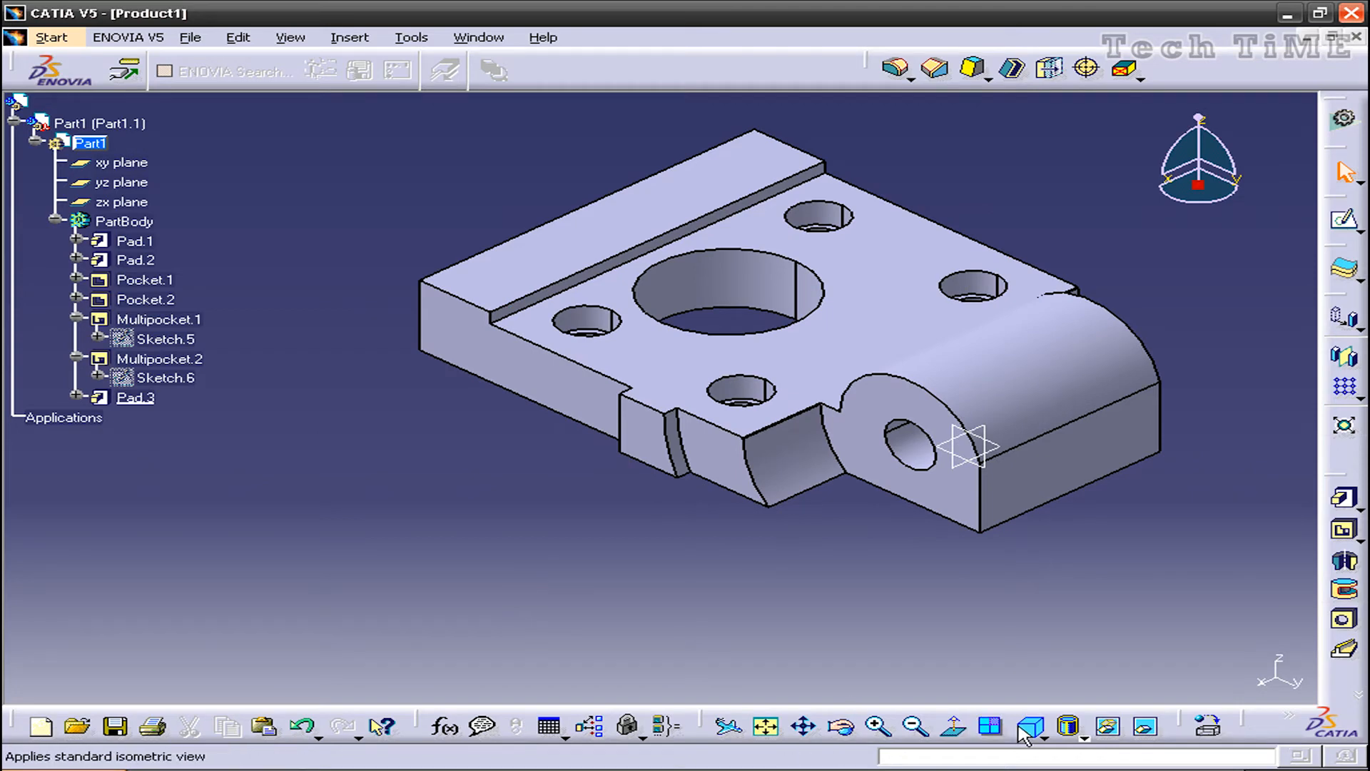
# - Fillet the large bore's upper rim, the step's foot and short vertical edges, the long upper side edges, stepped end's vertical corners and lug junction at 0.125 in
pyautogui.click(762, 728)
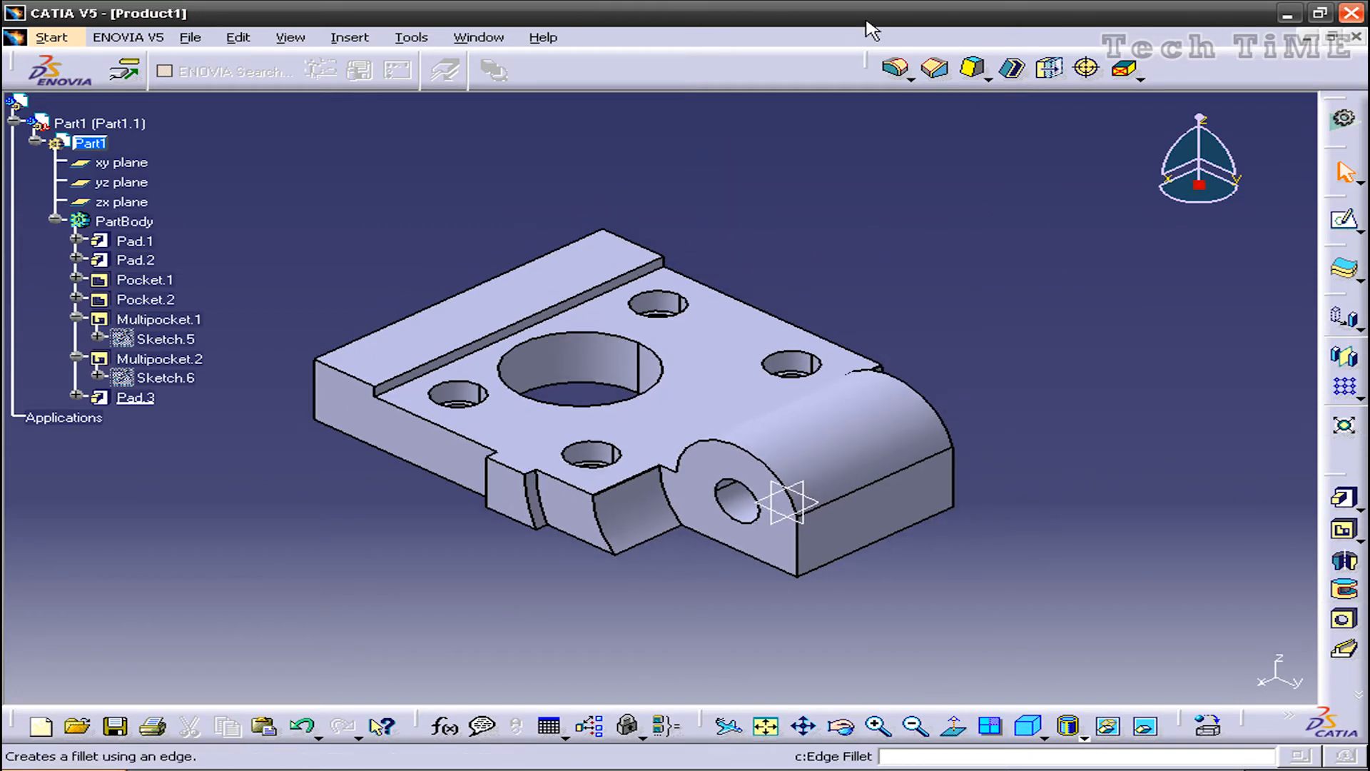
pyautogui.click(898, 70)
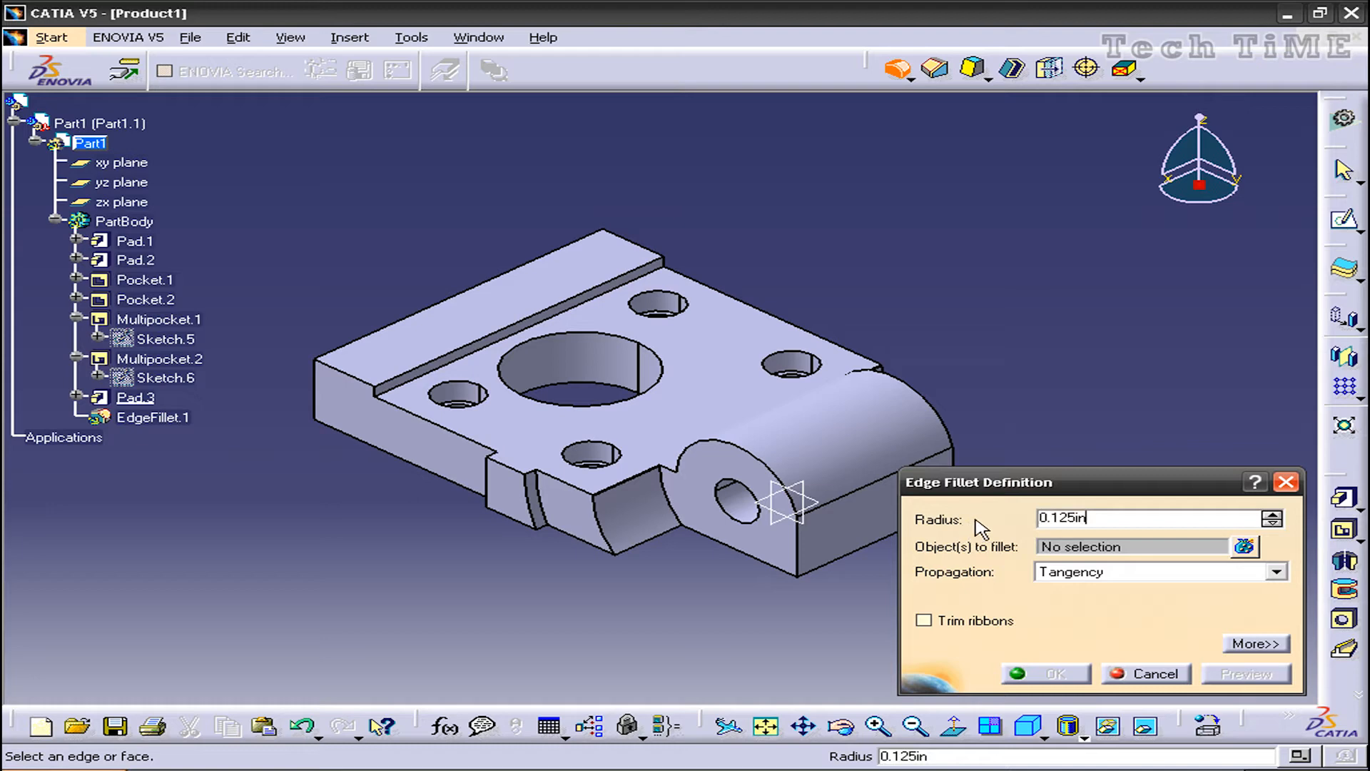
pyautogui.click(571, 322)
pyautogui.click(642, 343)
pyautogui.click(787, 321)
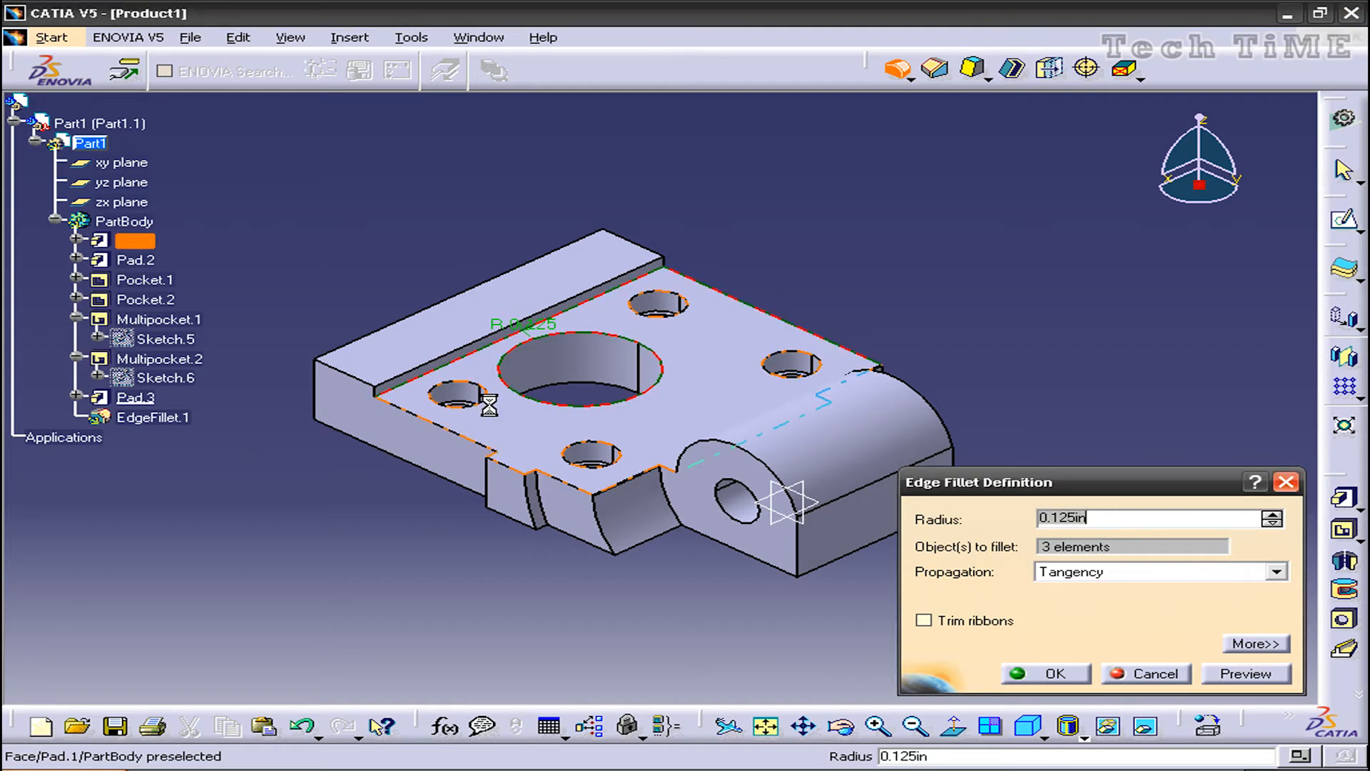
pyautogui.click(468, 428)
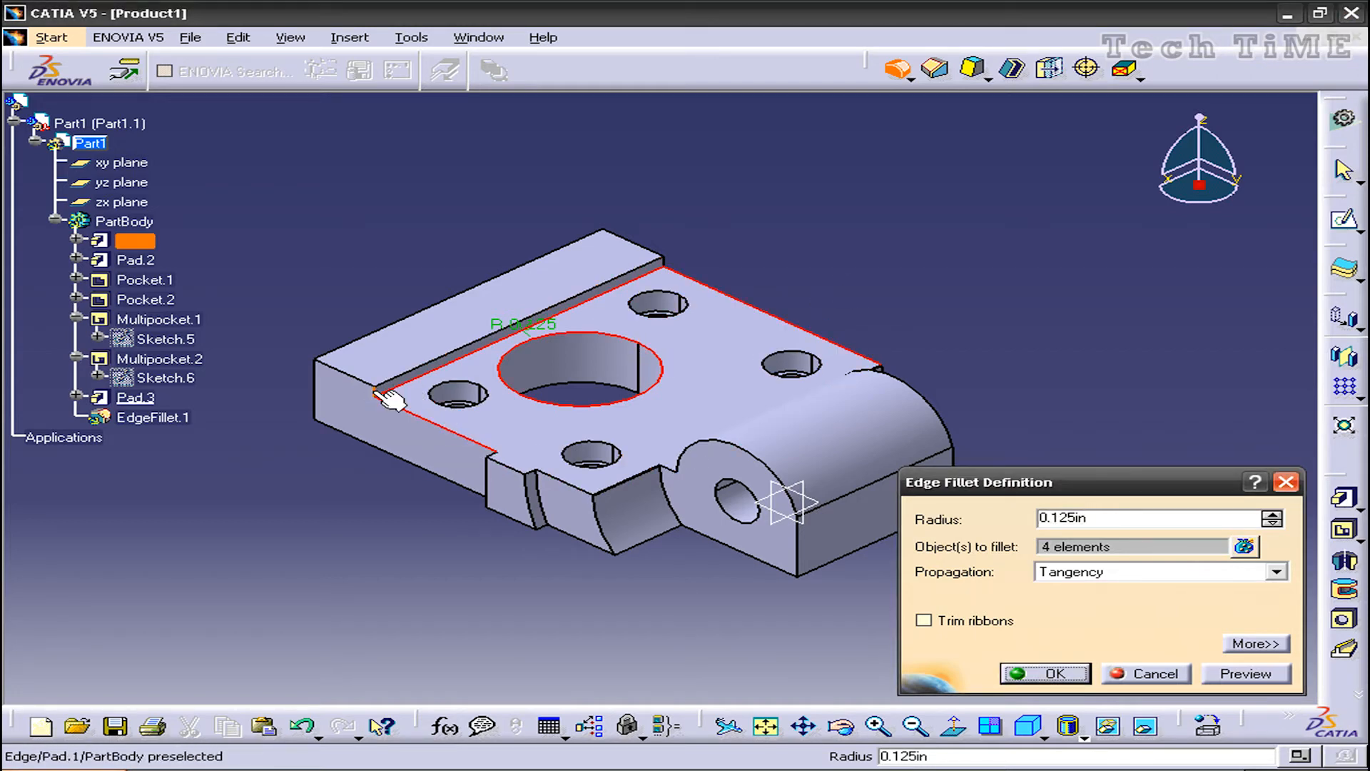
pyautogui.click(675, 266)
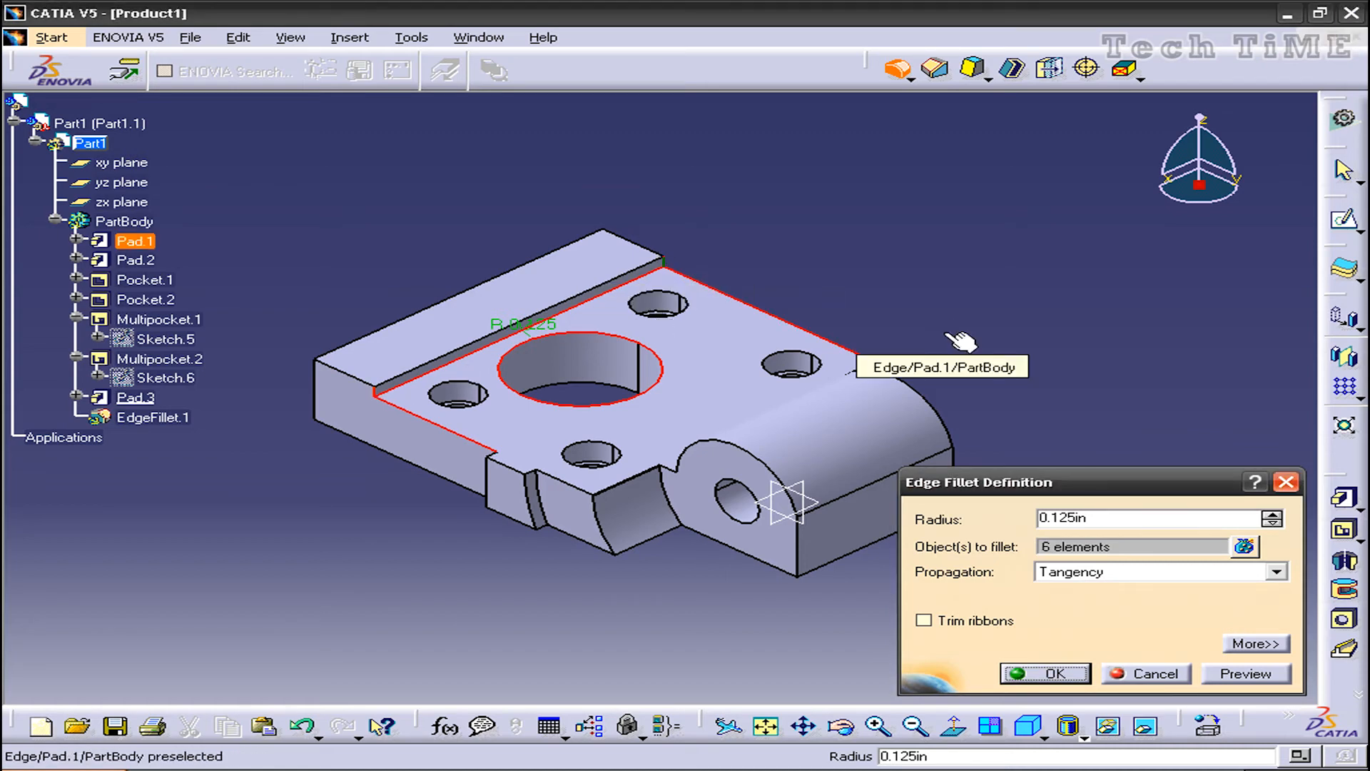
pyautogui.click(315, 391)
pyautogui.click(842, 726)
pyautogui.moveTo(528, 420); pyautogui.dragTo(933, 602)
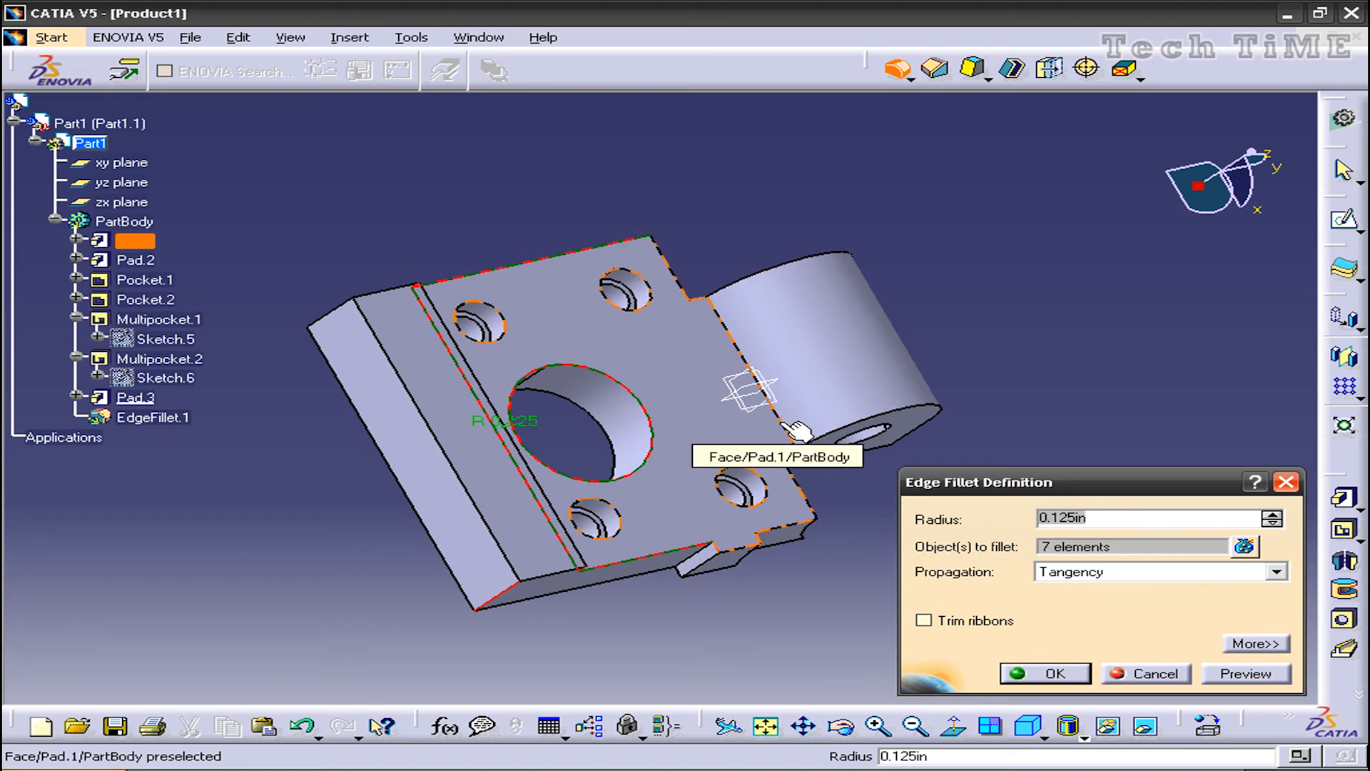
pyautogui.click(799, 428)
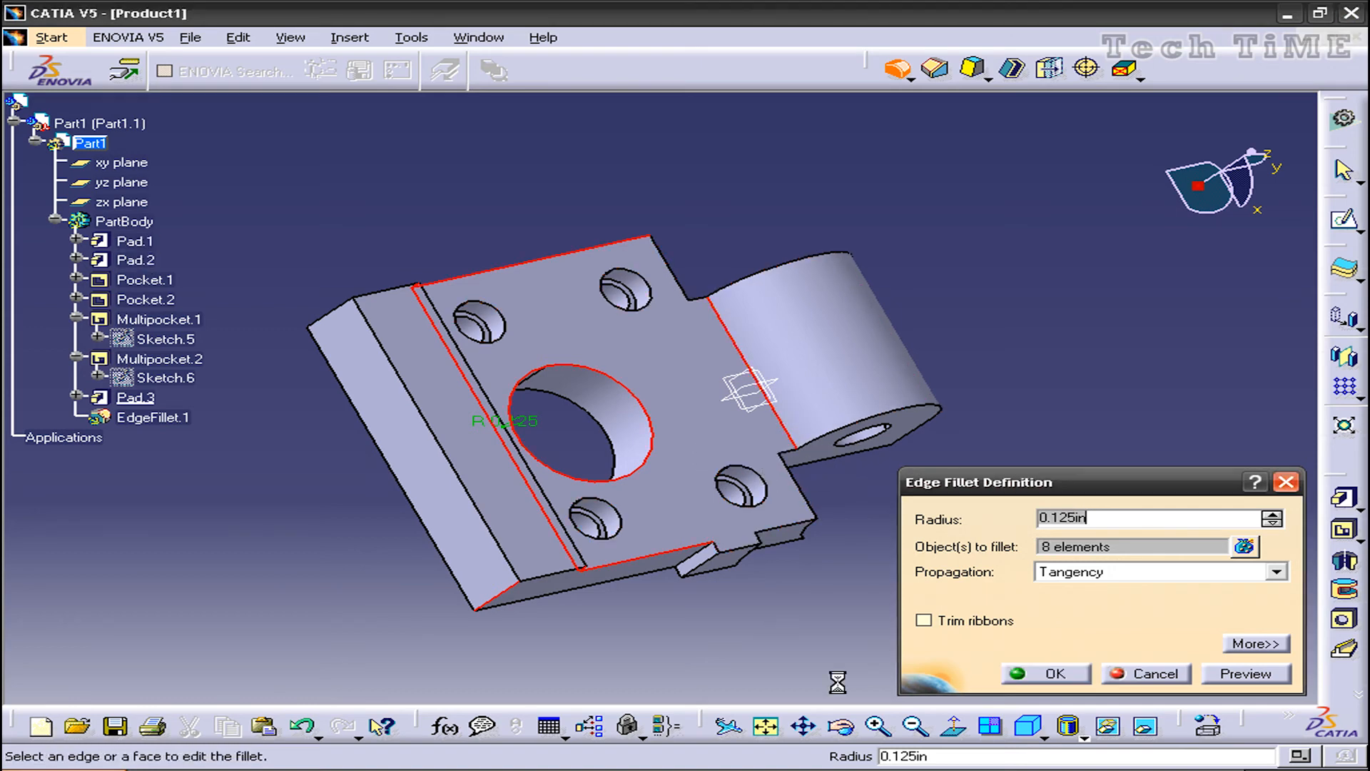
pyautogui.click(329, 316)
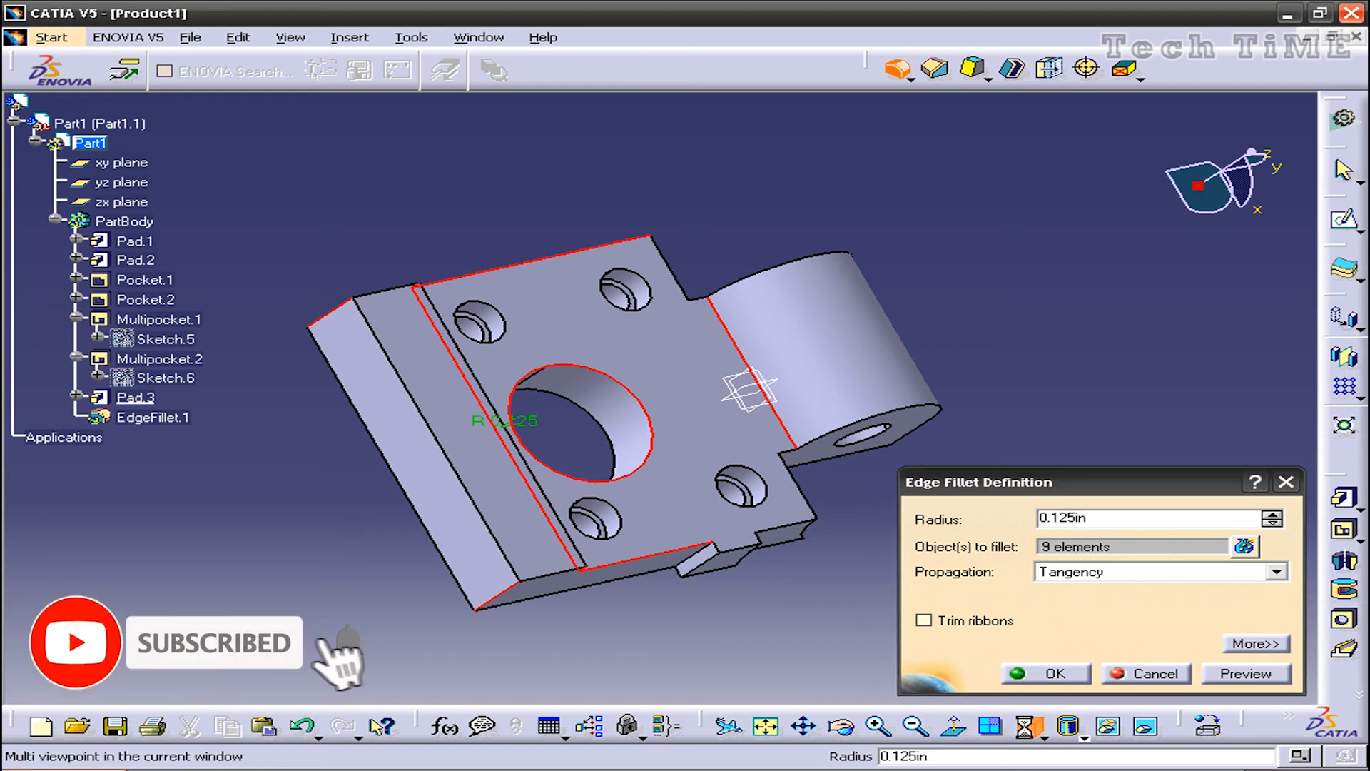
pyautogui.click(1028, 726)
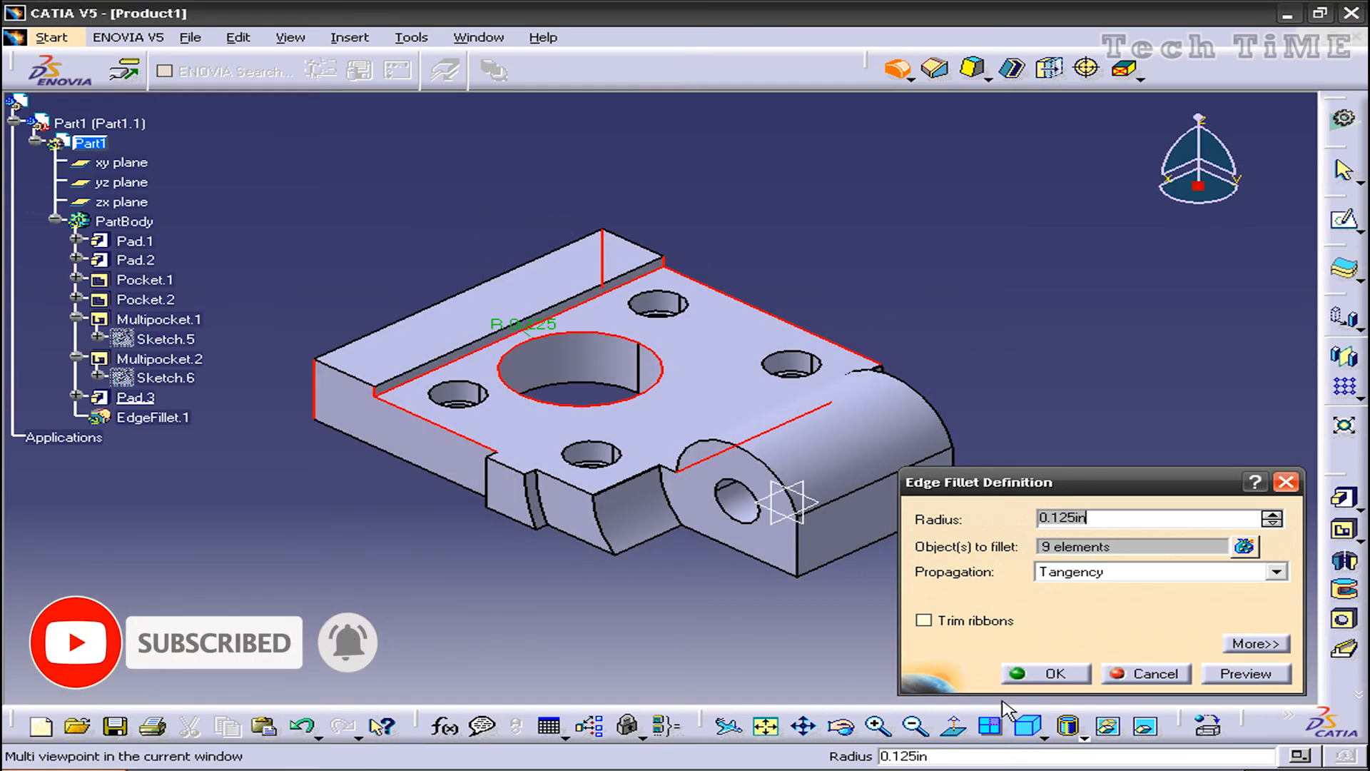
pyautogui.click(1028, 678)
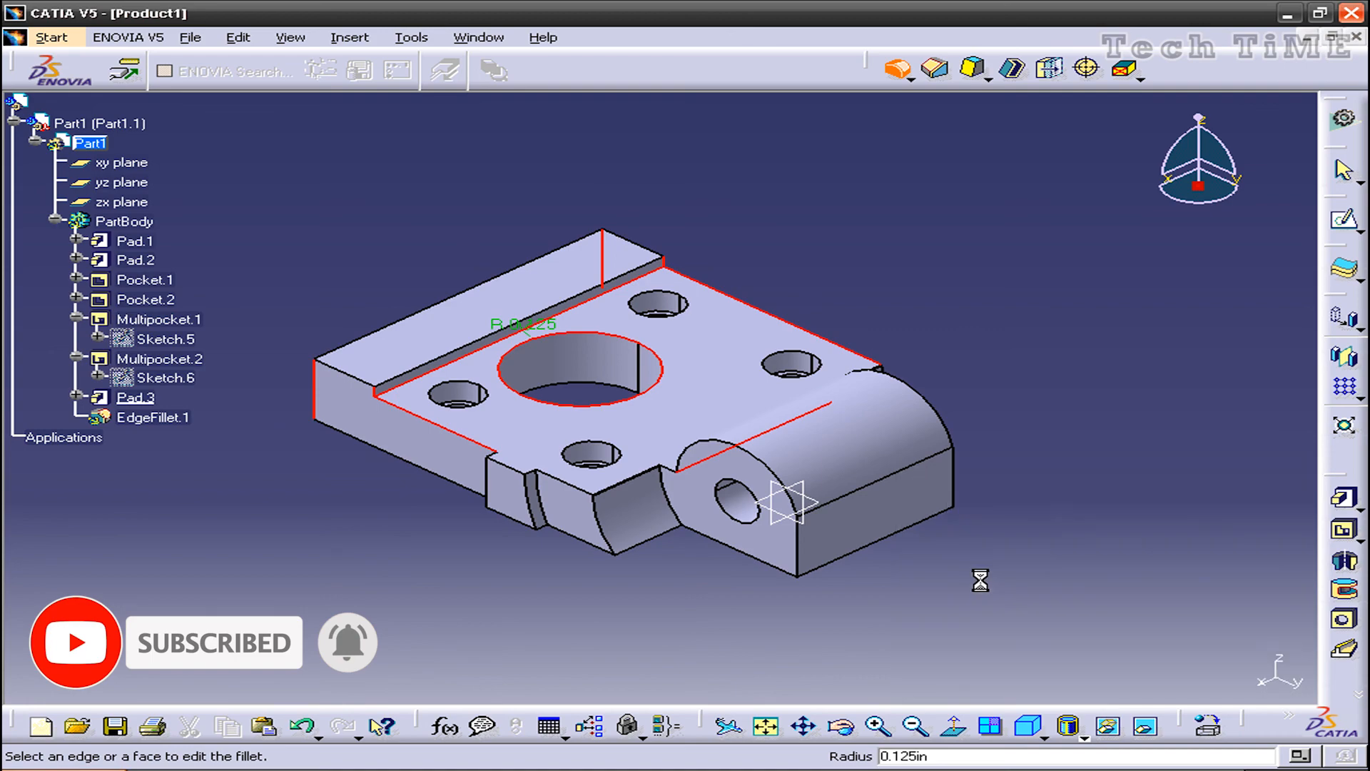
pyautogui.click(982, 582)
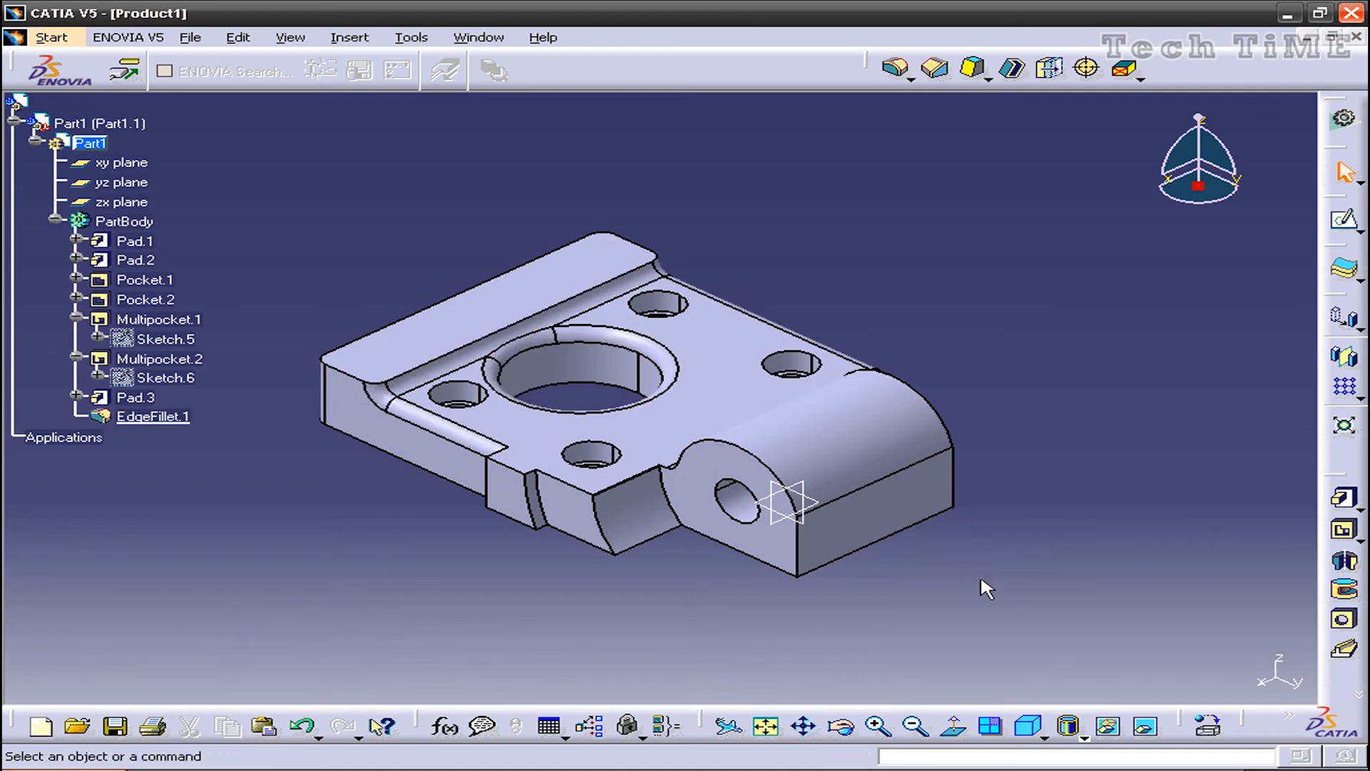